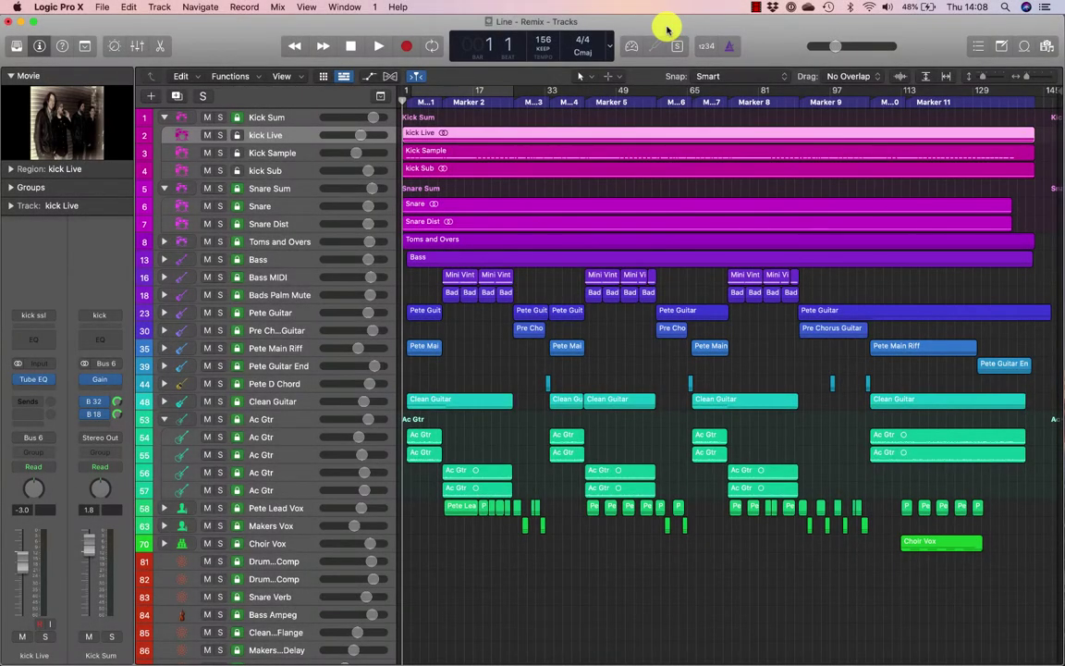
- Review the Kick Sum stack and its kick Live, Kick Sample and kick Sub tracks
{"action": "left_click", "coordinate": [294, 117]}
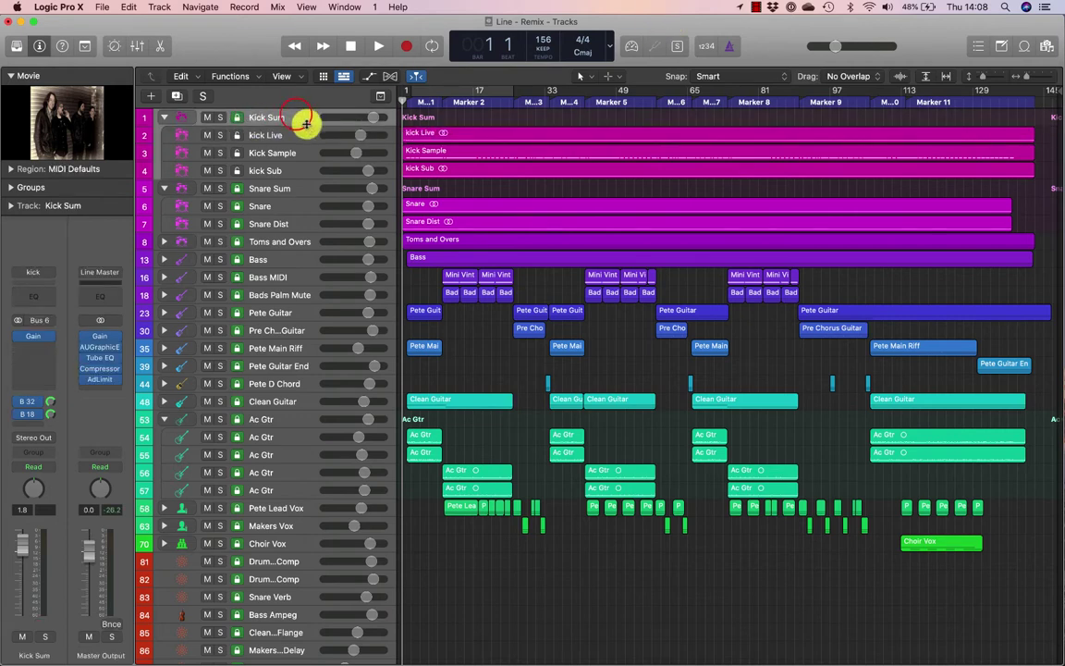
{"action": "left_click", "coordinate": [164, 117]}
{"action": "left_click", "coordinate": [163, 117]}
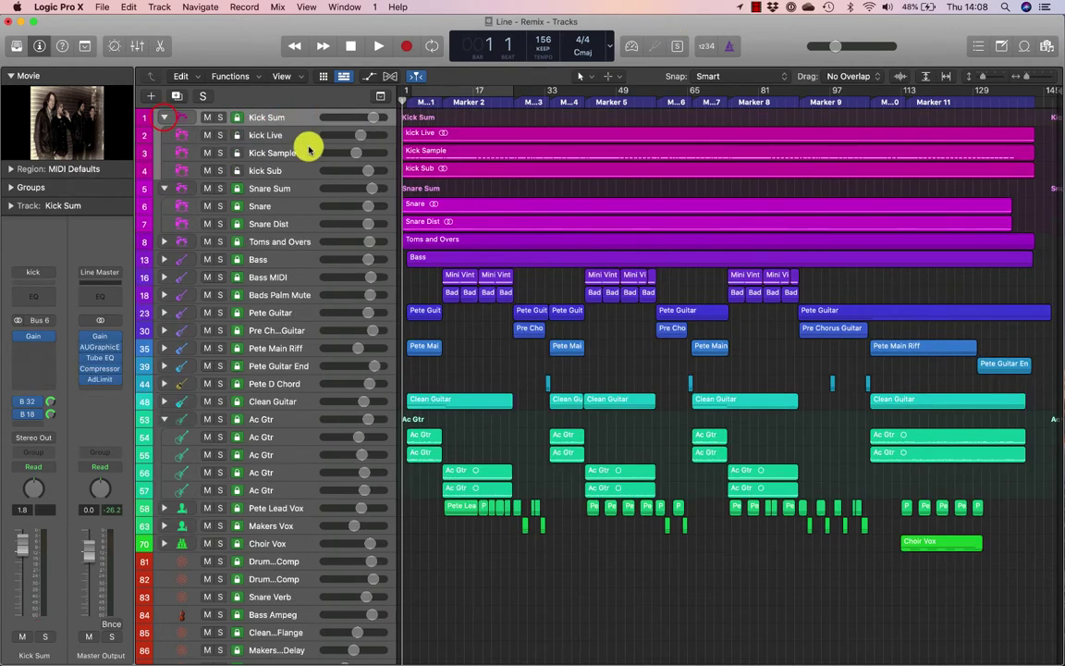
{"action": "left_click", "coordinate": [274, 136]}
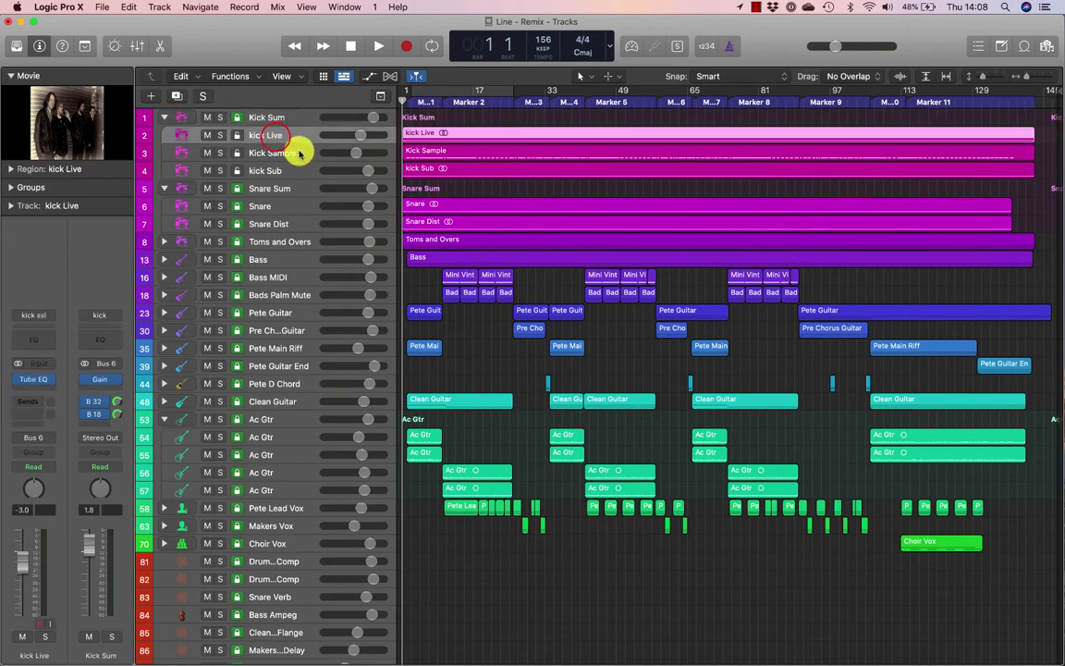
{"action": "left_click", "coordinate": [286, 152]}
{"action": "left_click", "coordinate": [280, 169]}
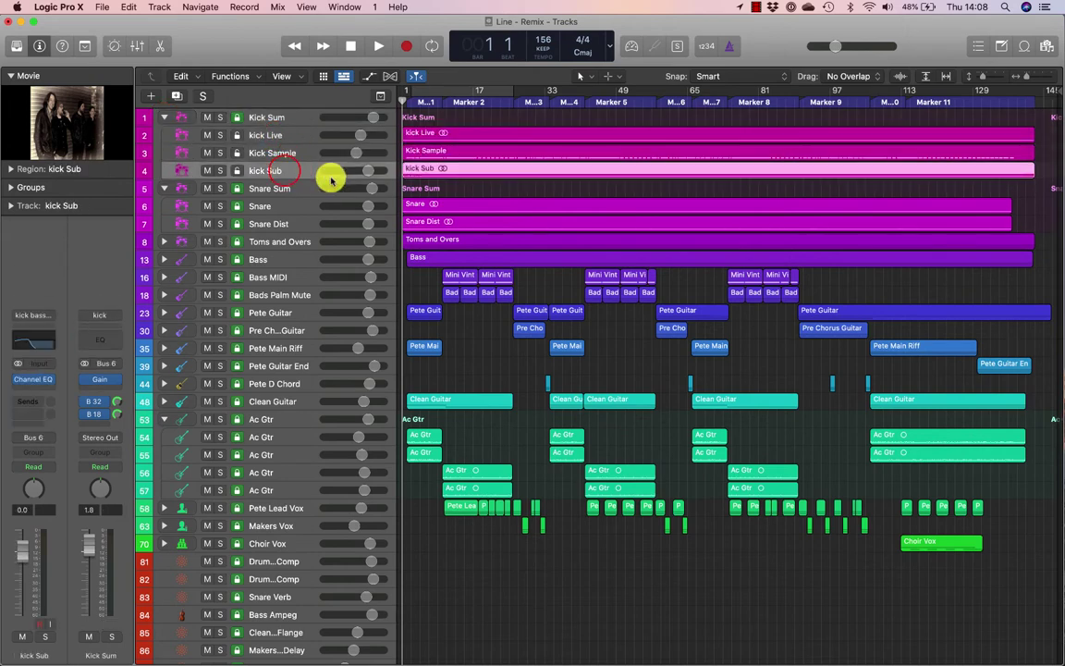
- Add a new audio track beneath the existing kick tracks and name it Kick Osc
{"action": "left_click", "coordinate": [280, 136]}
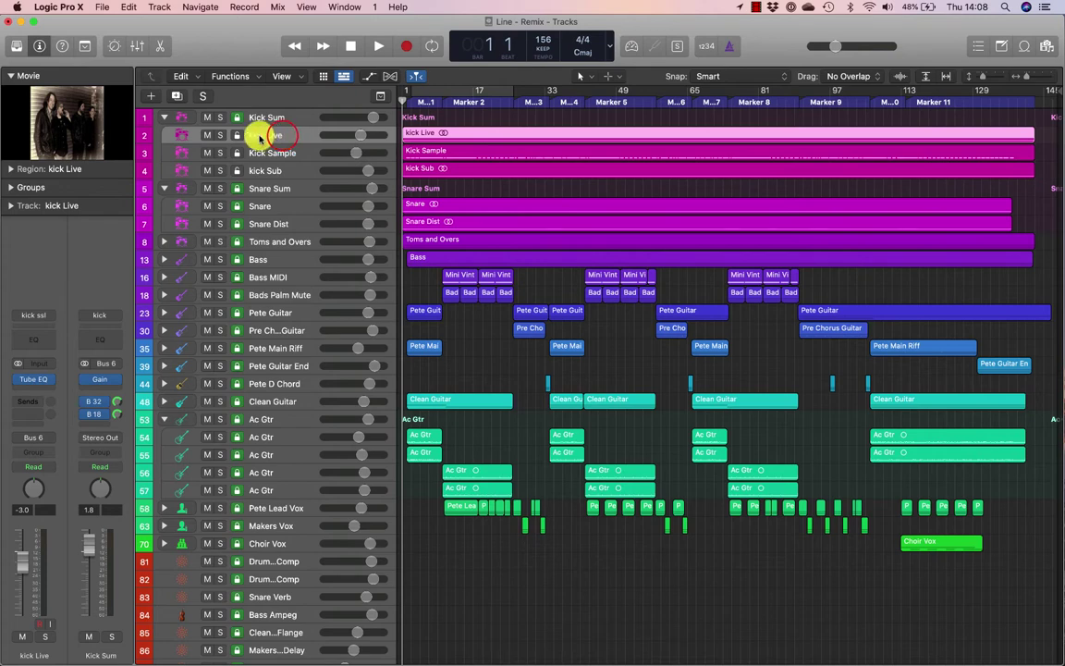
{"action": "left_click", "coordinate": [158, 8]}
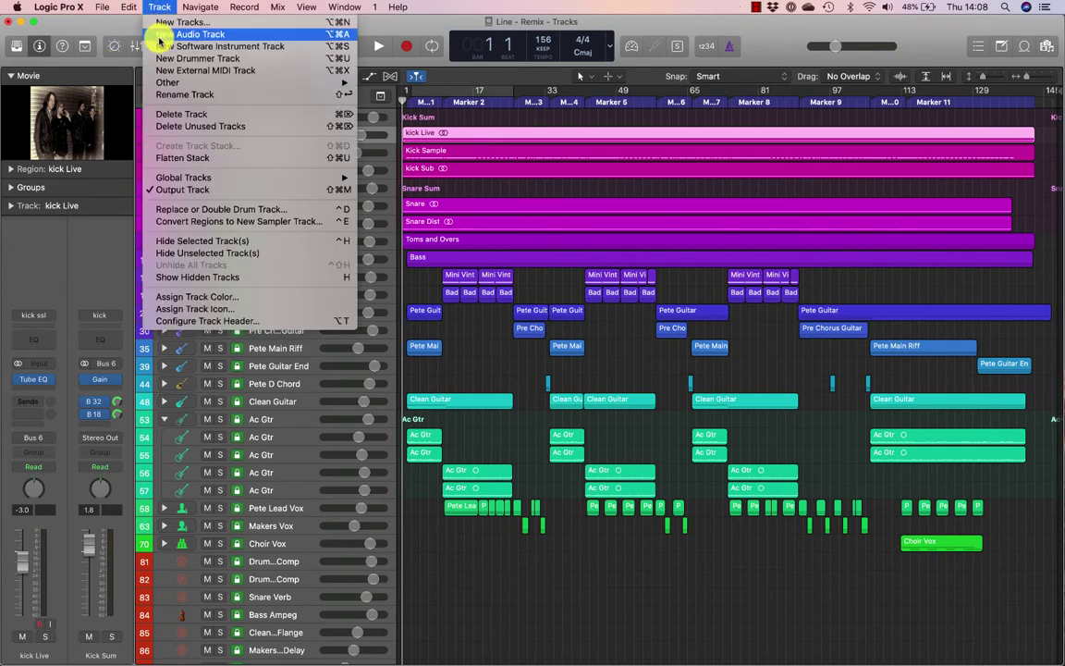
{"action": "left_click", "coordinate": [157, 35]}
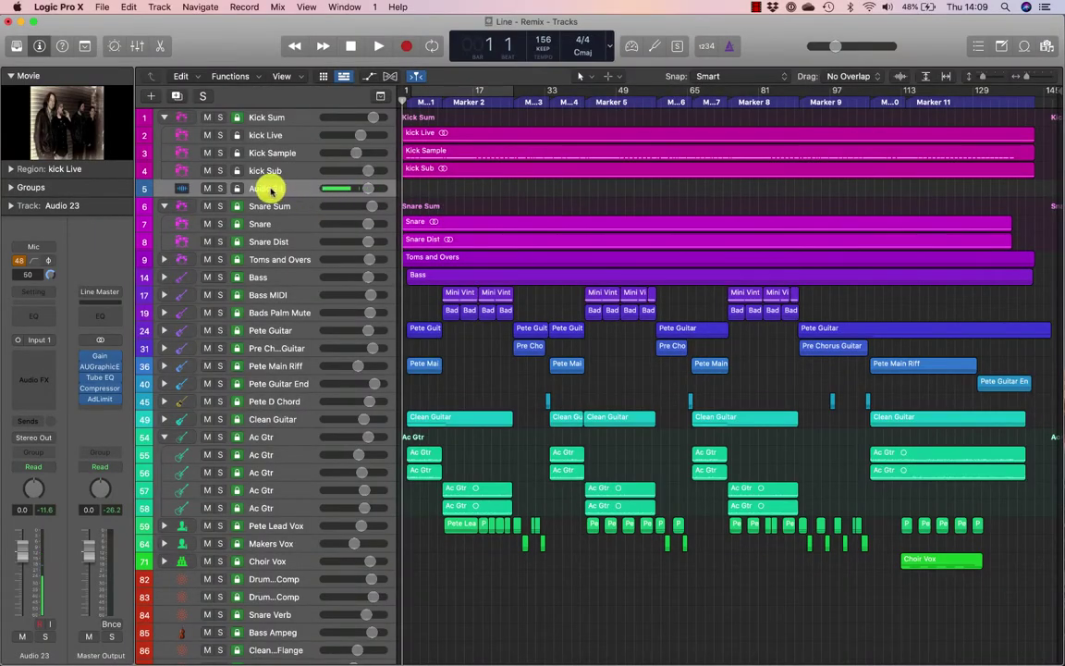
{"action": "left_click", "coordinate": [162, 117]}
{"action": "left_click", "coordinate": [161, 117]}
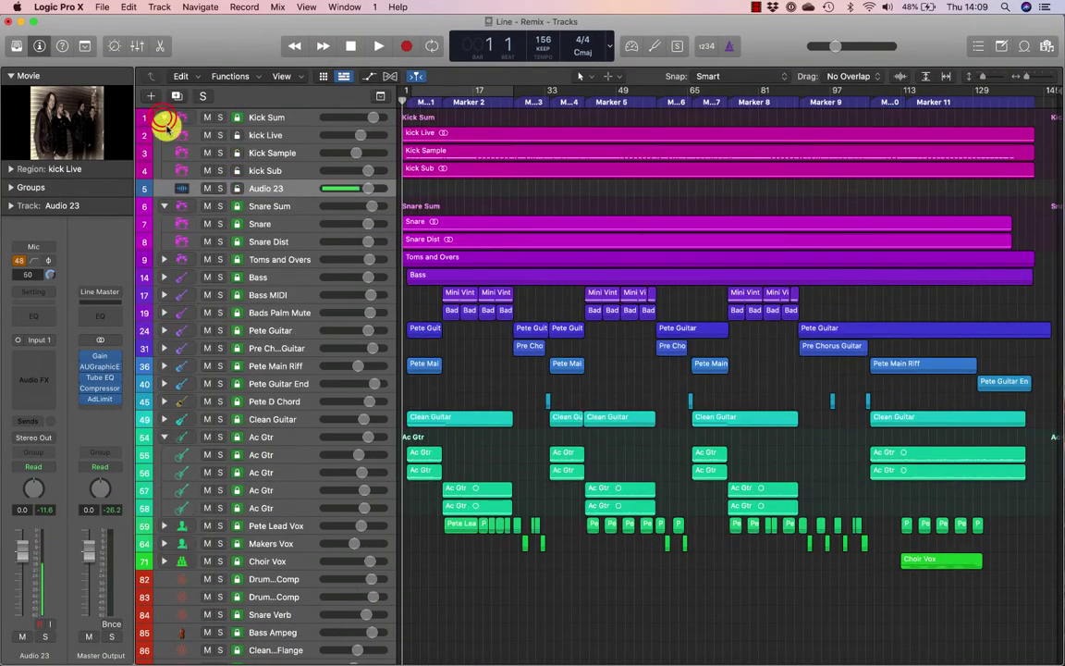
{"action": "double_click", "coordinate": [273, 187]}
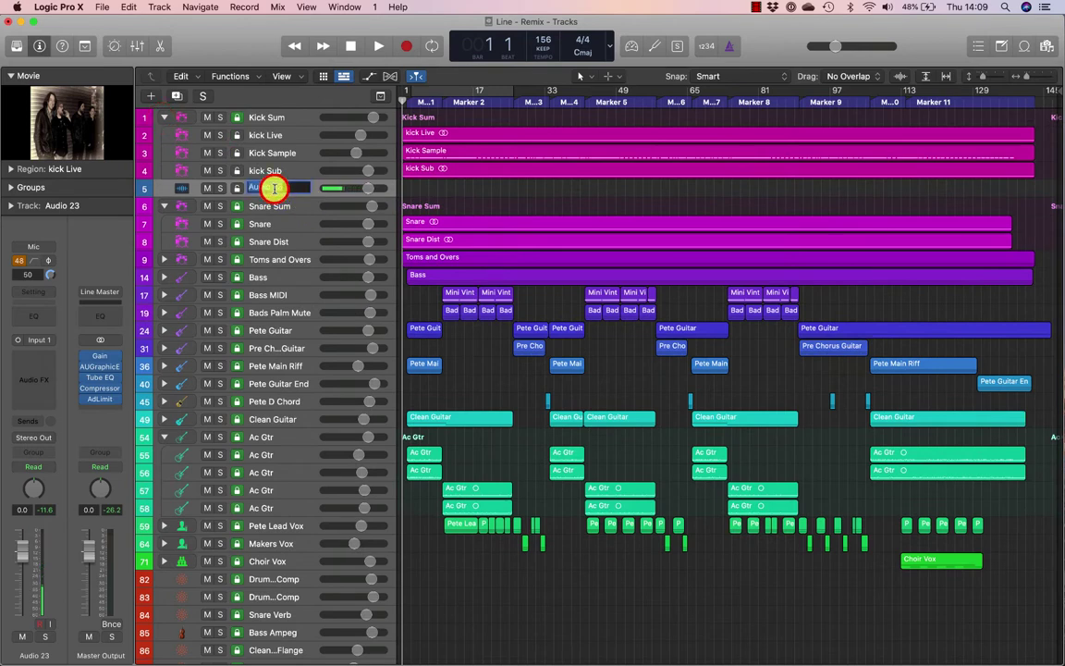
{"action": "type", "text": "Kick Osc"}
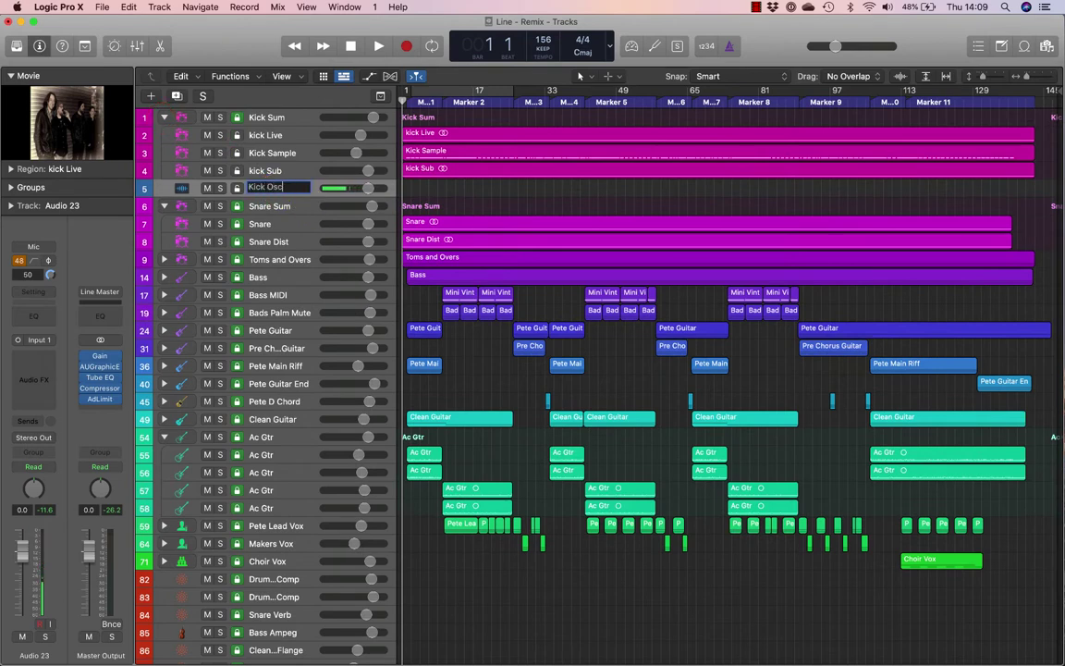
{"action": "key", "text": "Return"}
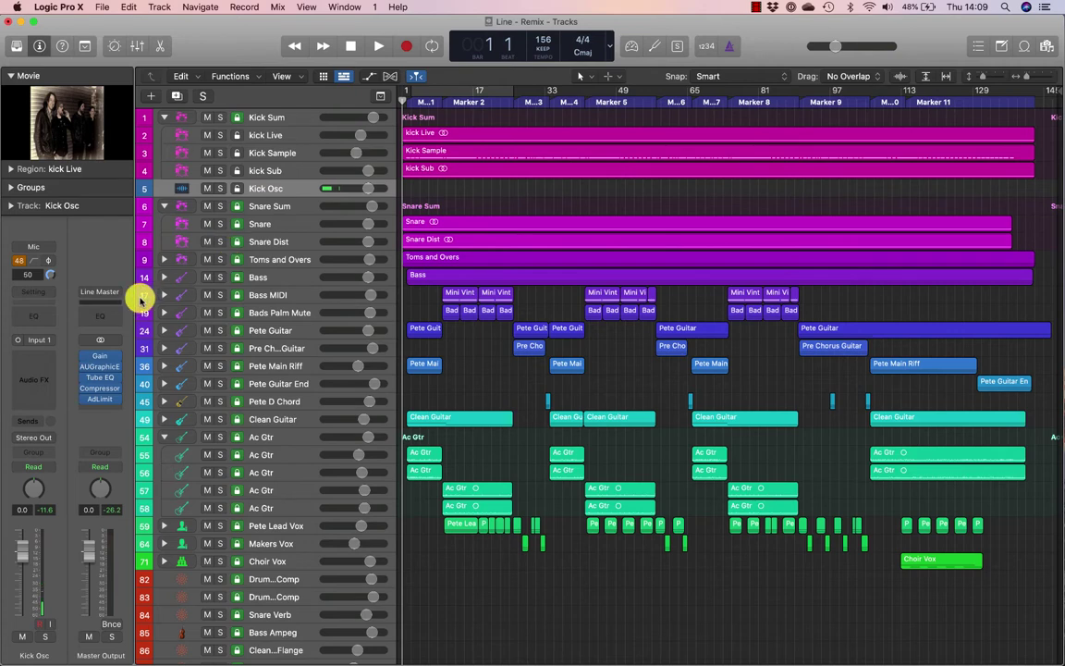
- Insert a mono Test Oscillator as the first effect on the Kick Osc track and bypass it
{"action": "left_click", "coordinate": [46, 356]}
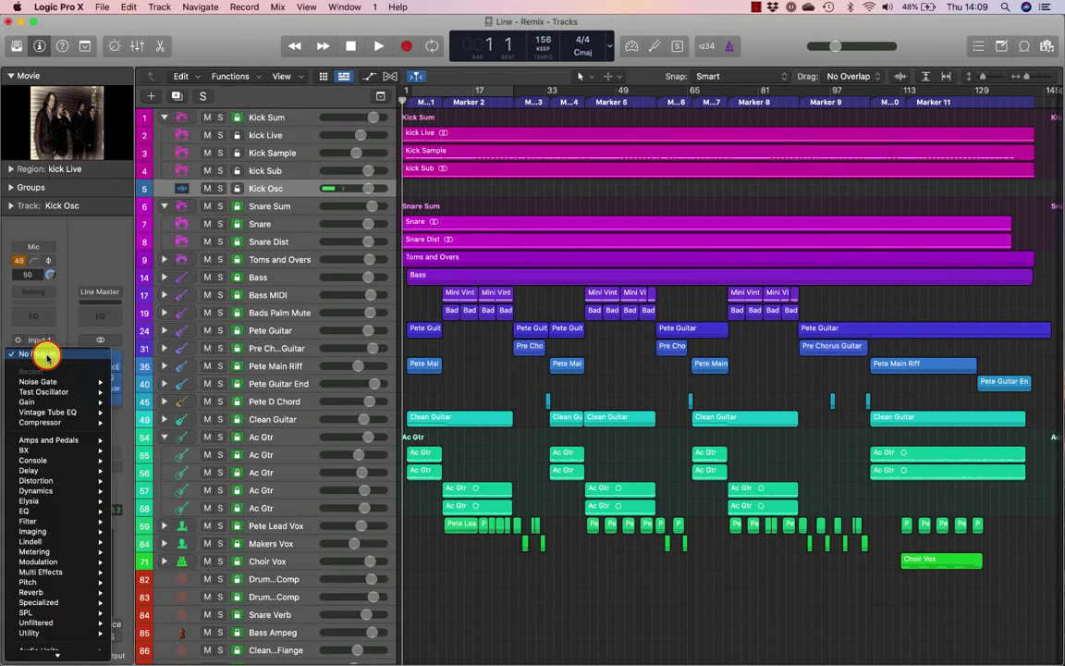
{"action": "mouse_move", "coordinate": [42, 394]}
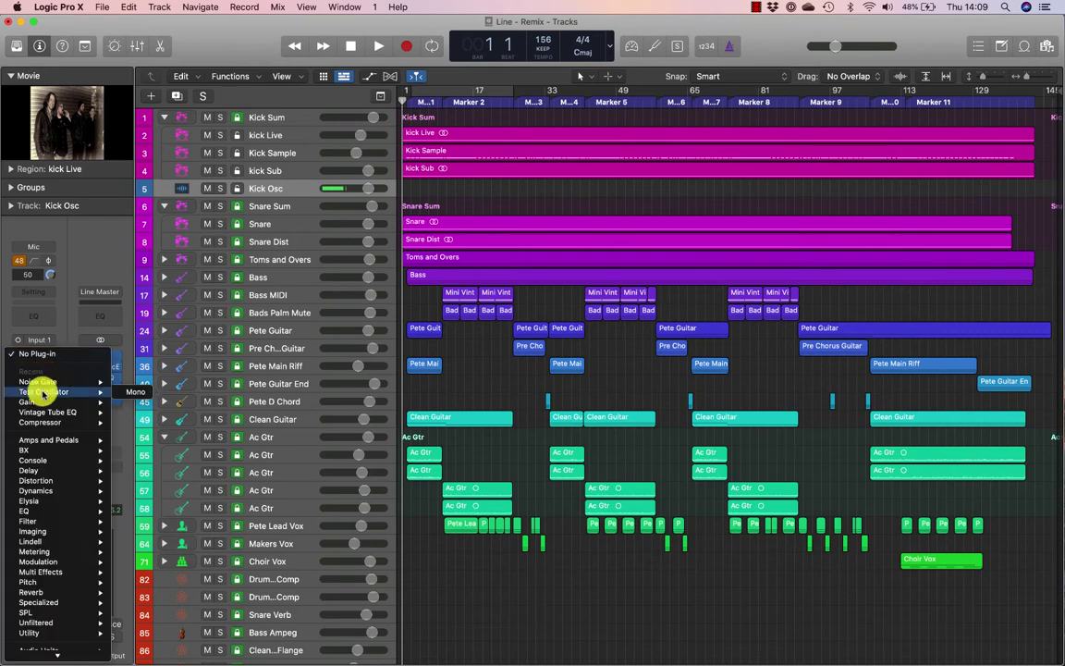
{"action": "mouse_move", "coordinate": [33, 627]}
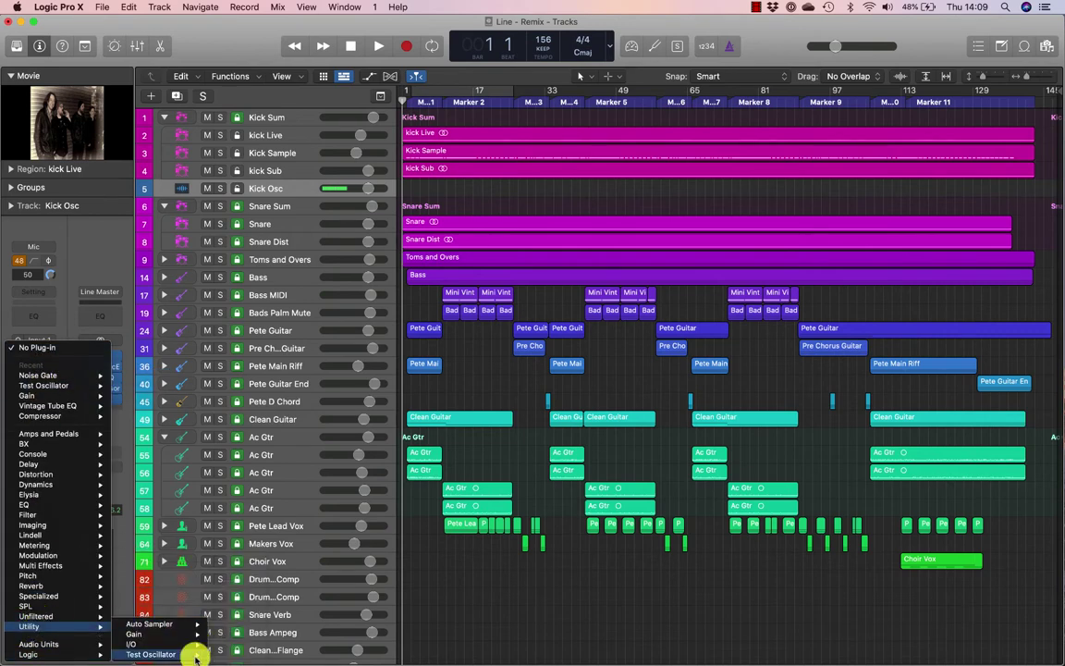
{"action": "mouse_move", "coordinate": [196, 655]}
{"action": "left_click", "coordinate": [229, 654]}
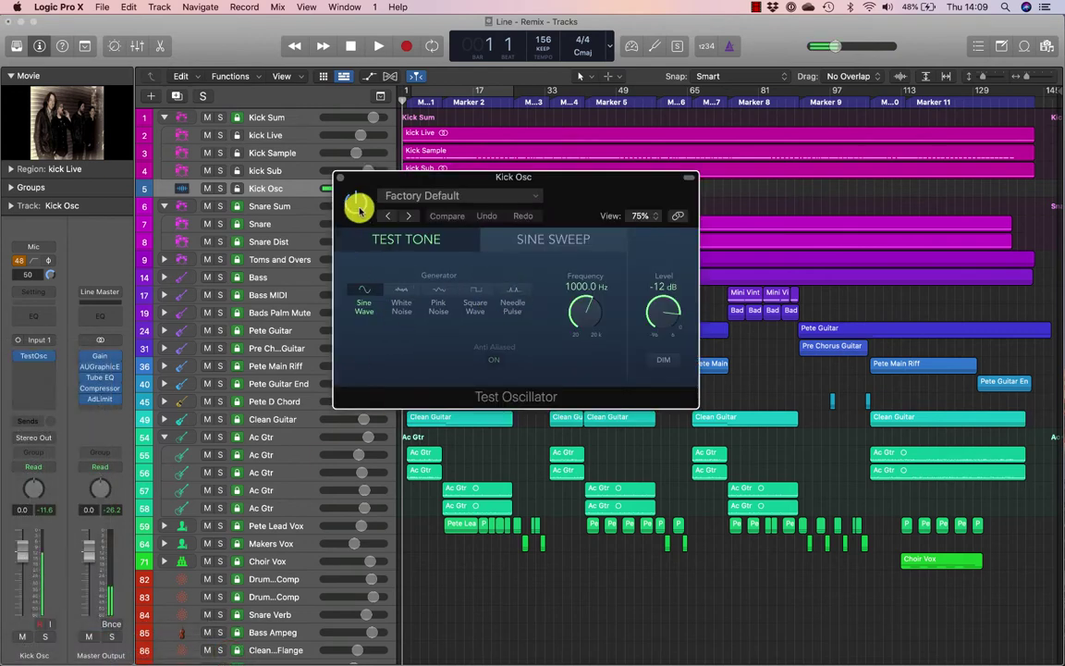
{"action": "left_click_drag", "start_coordinate": [416, 176], "coordinate": [653, 95]}
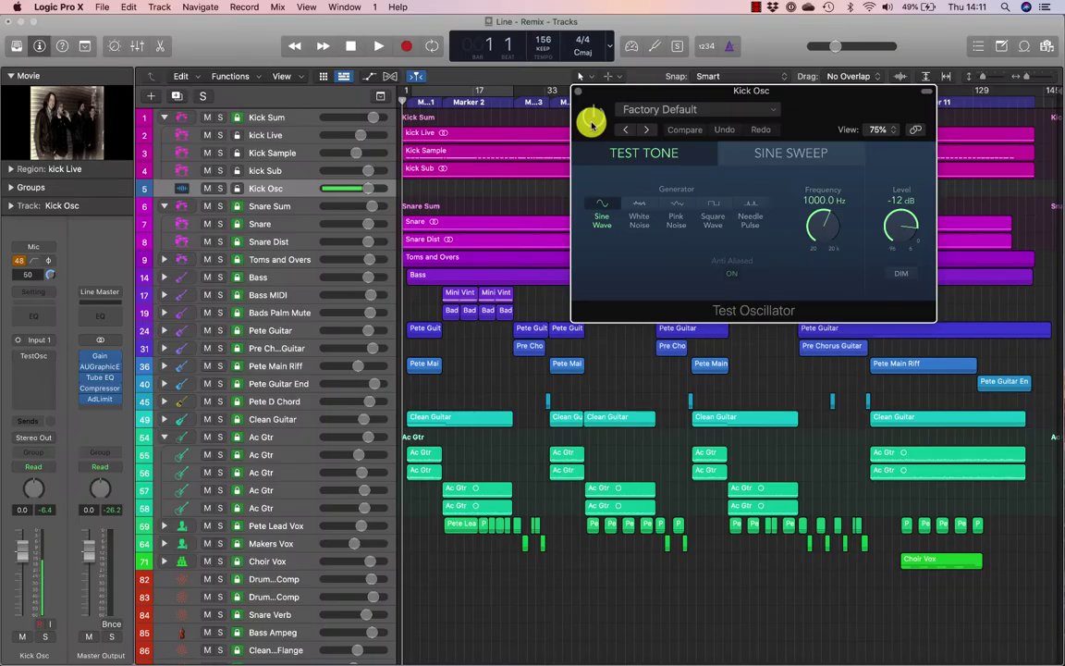
{"action": "left_click", "coordinate": [591, 116]}
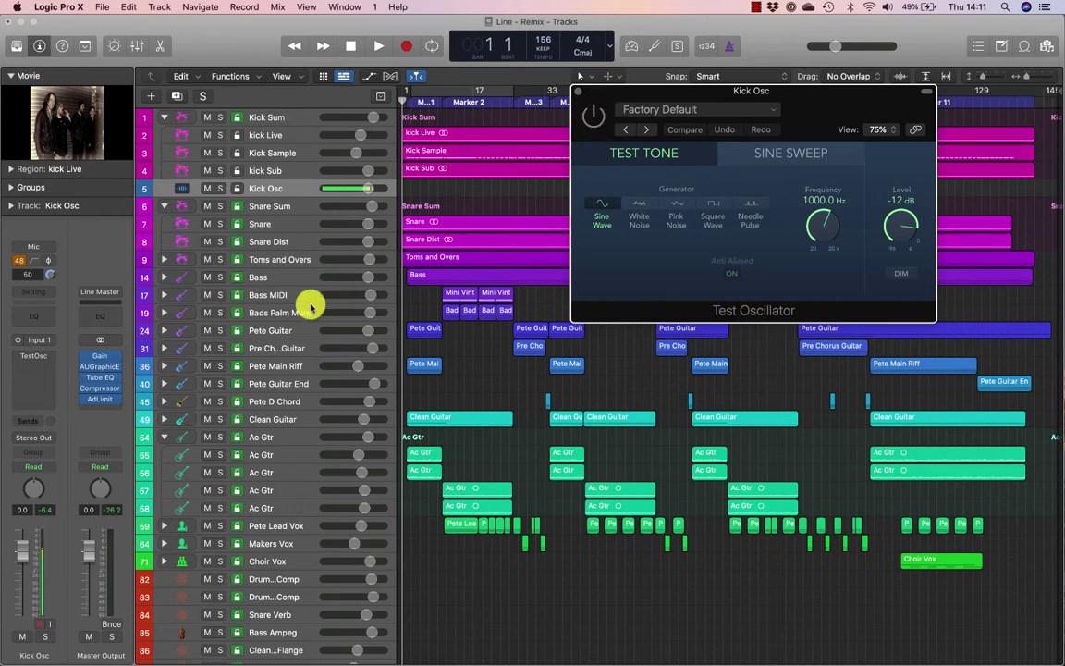
- Insert a mono Noise Gate after the Test Oscillator on the Kick Osc track
{"action": "left_click", "coordinate": [35, 360]}
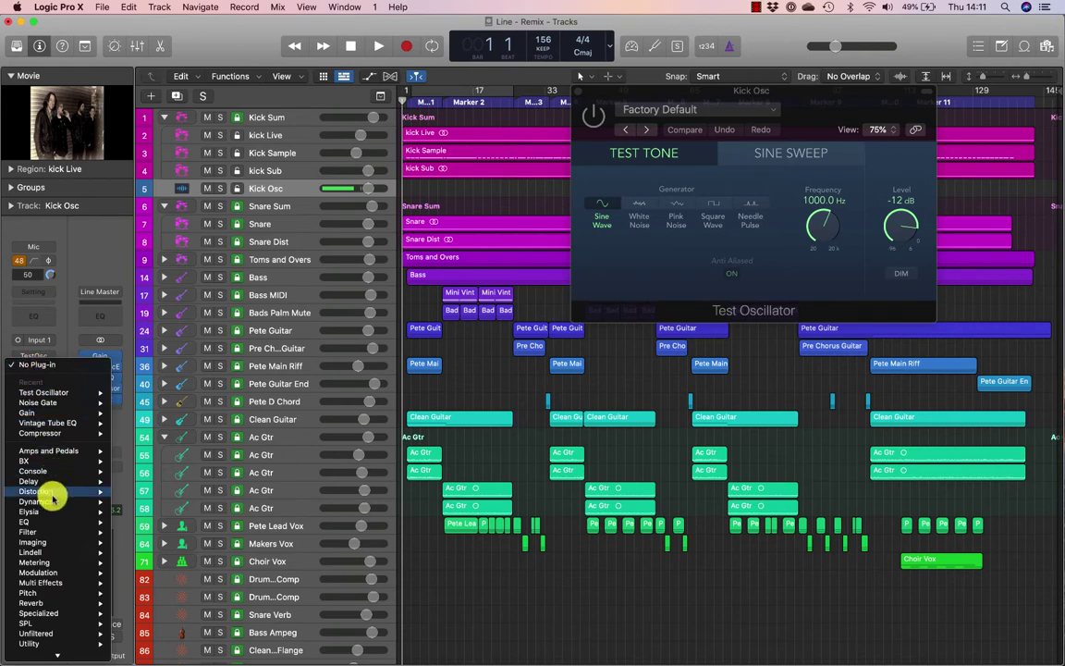
{"action": "mouse_move", "coordinate": [51, 501]}
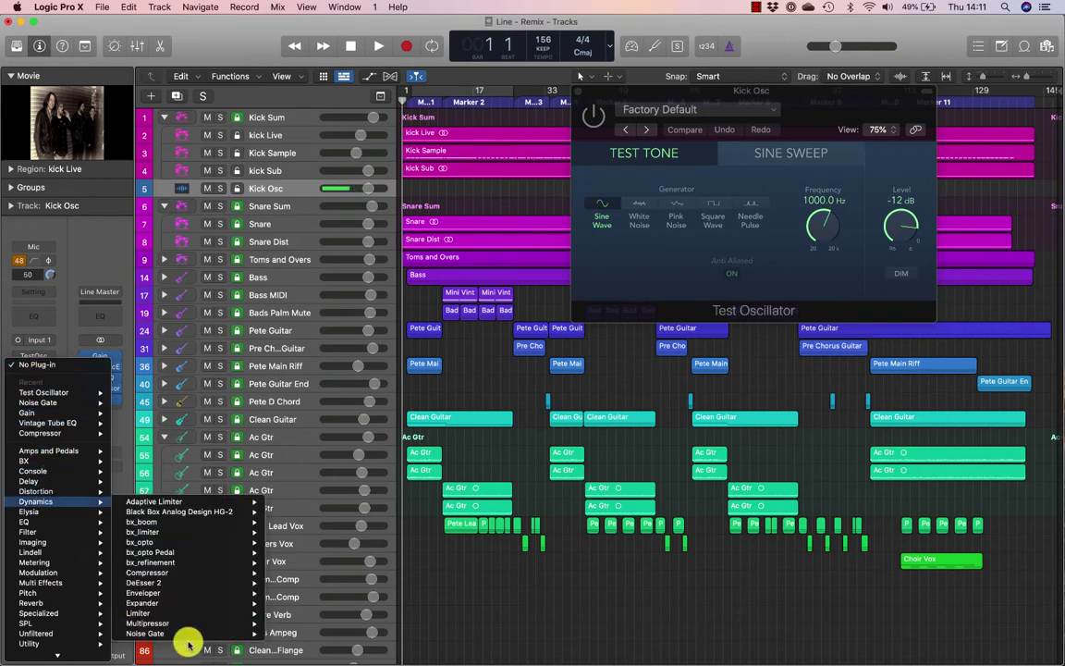
{"action": "mouse_move", "coordinate": [188, 634]}
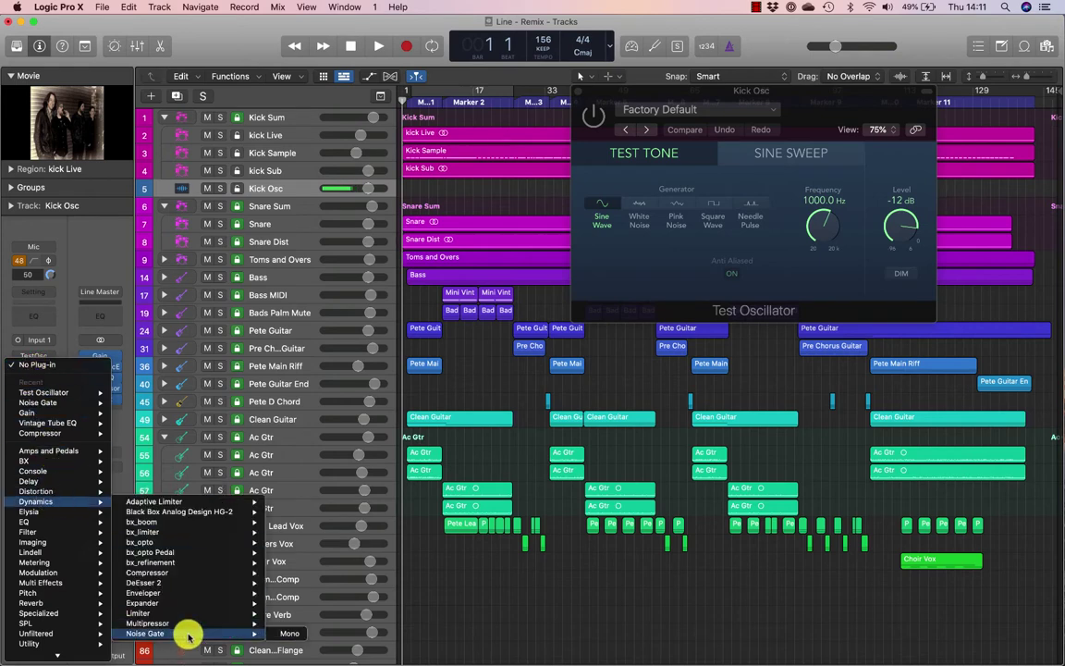
{"action": "left_click", "coordinate": [292, 634]}
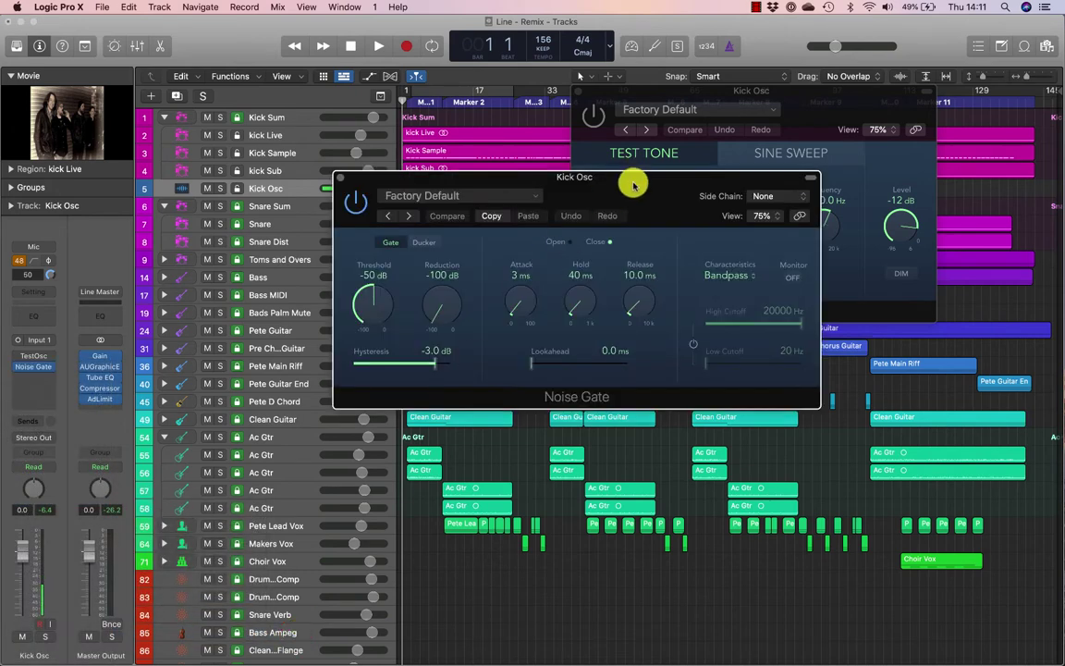
{"action": "left_click_drag", "start_coordinate": [633, 181], "coordinate": [640, 360]}
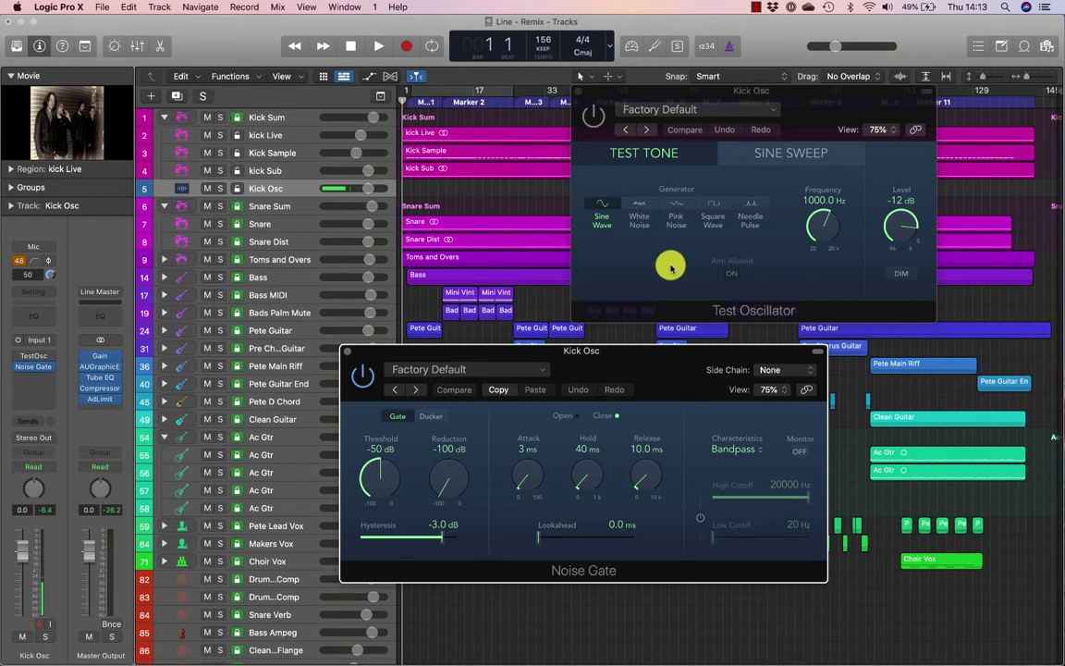
- Set the Noise Gate's side chain source to the kick Live (Audio 7) track
{"action": "left_click_drag", "start_coordinate": [696, 351], "coordinate": [475, 150]}
{"action": "left_click", "coordinate": [564, 171]}
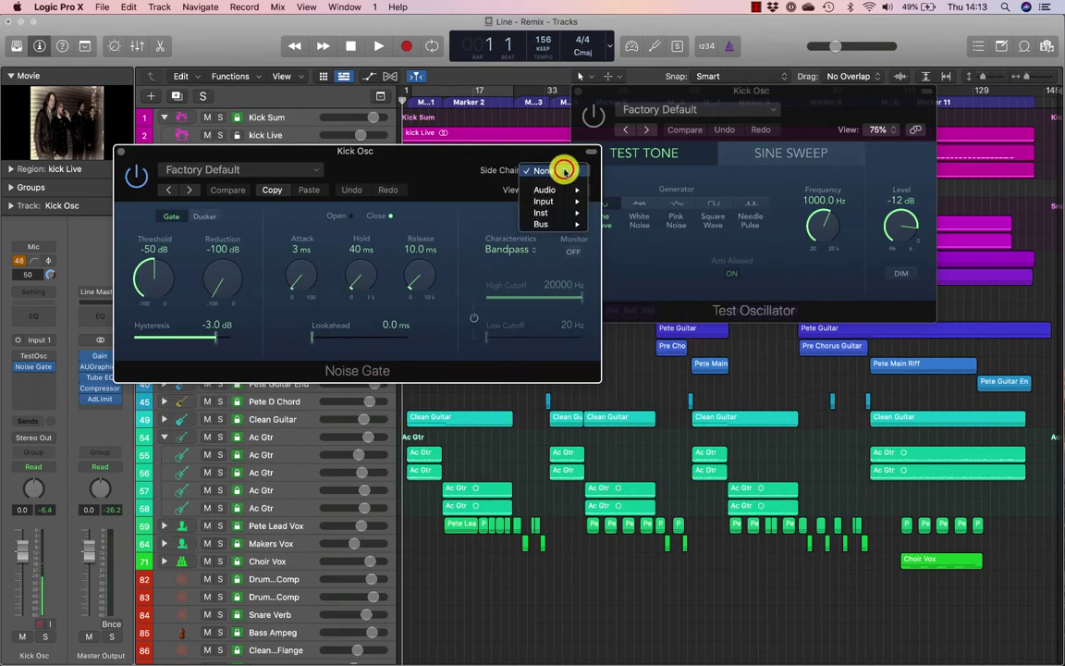
{"action": "mouse_move", "coordinate": [565, 191]}
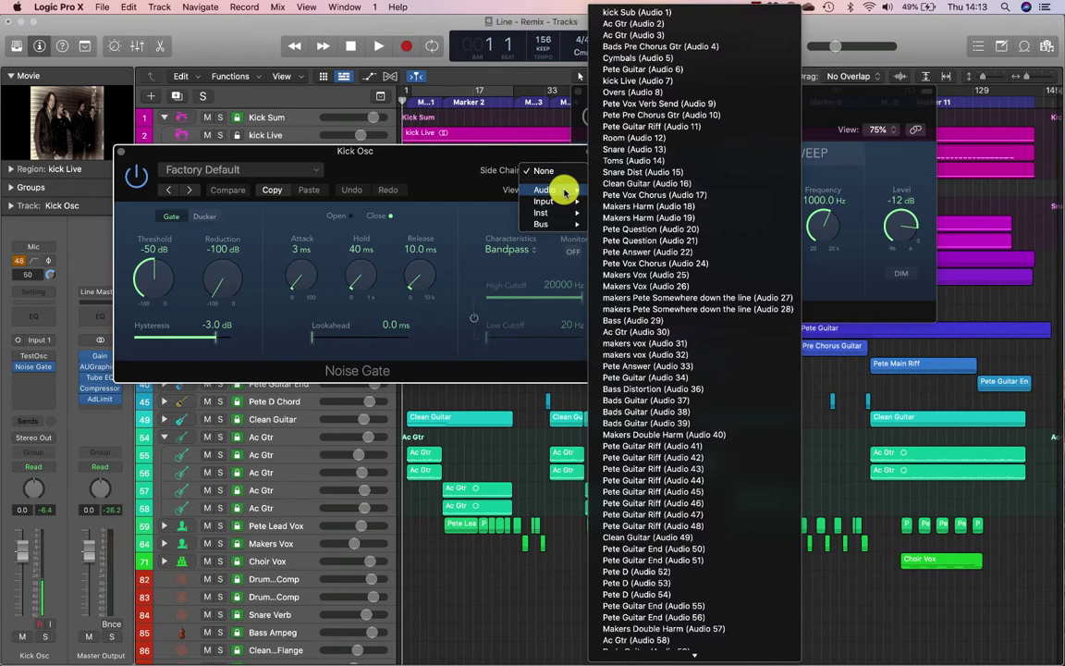
{"action": "left_click", "coordinate": [695, 81]}
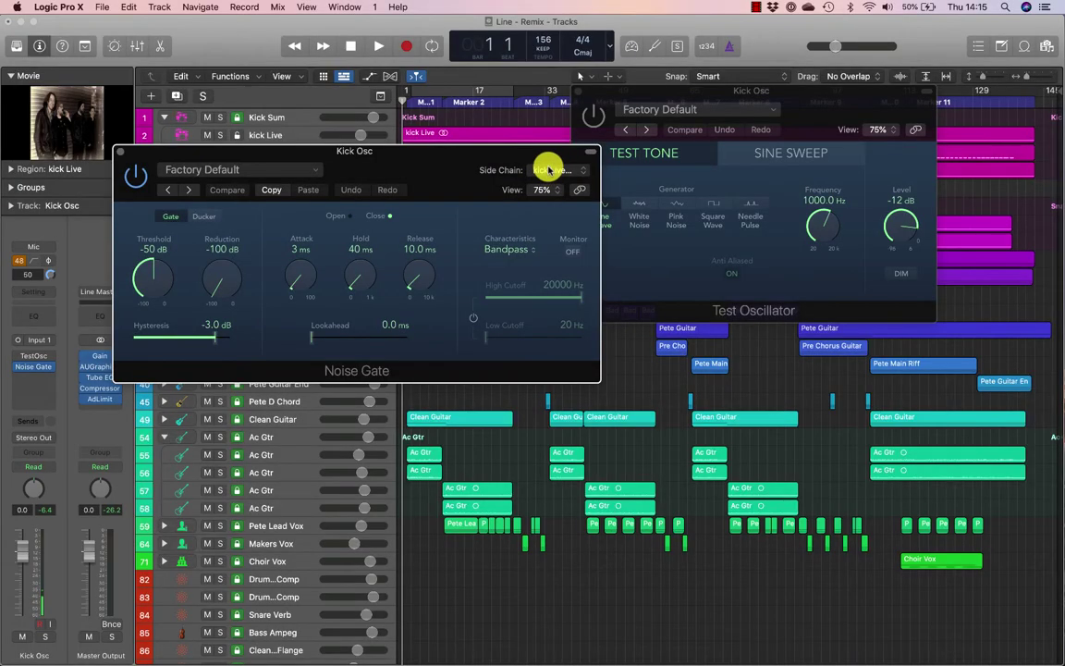
{"action": "left_click", "coordinate": [548, 169]}
{"action": "mouse_move", "coordinate": [584, 153]}
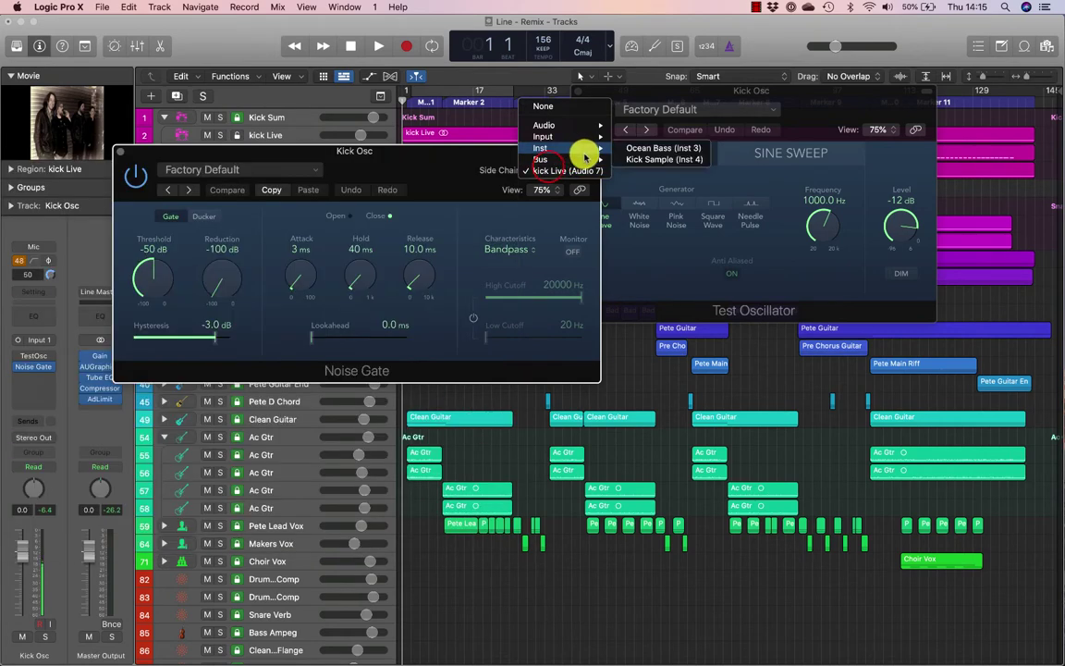
{"action": "mouse_move", "coordinate": [586, 128]}
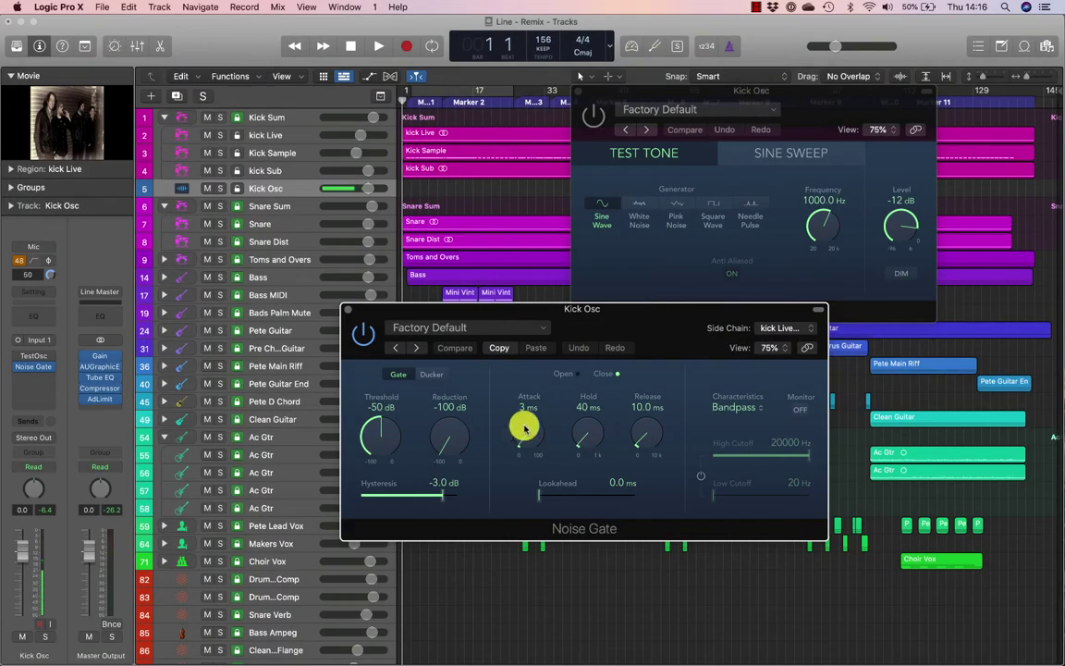
- Set the Noise Gate's attack, hold and release all to 0 ms
{"action": "left_click_drag", "start_coordinate": [524, 427], "coordinate": [532, 462]}
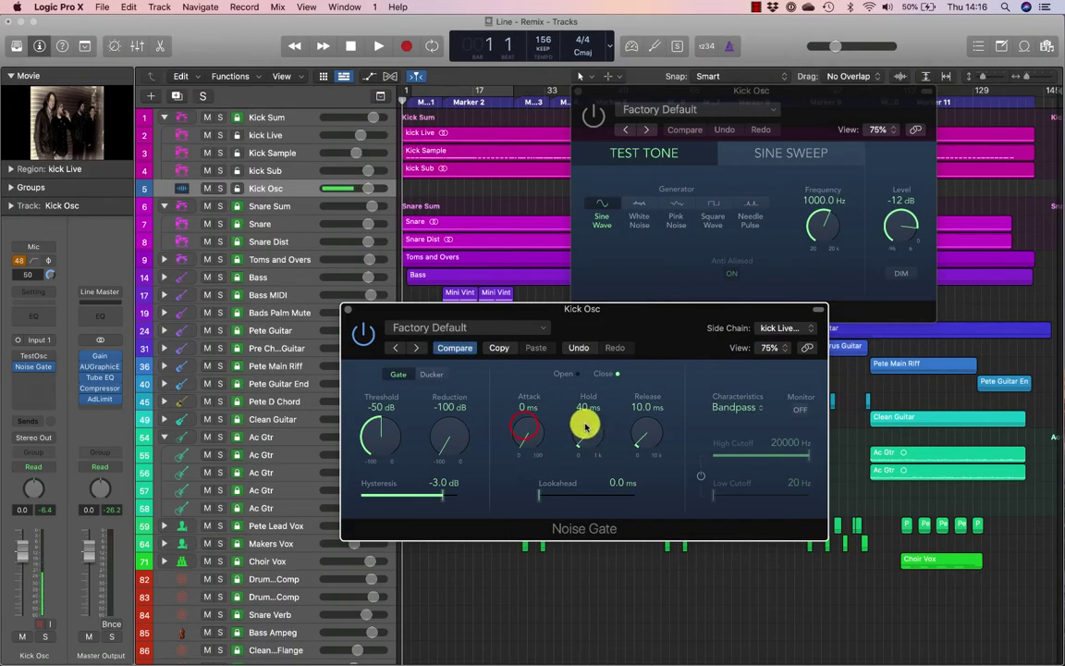
{"action": "left_click_drag", "start_coordinate": [582, 423], "coordinate": [584, 427]}
{"action": "left_click_drag", "start_coordinate": [655, 423], "coordinate": [665, 459]}
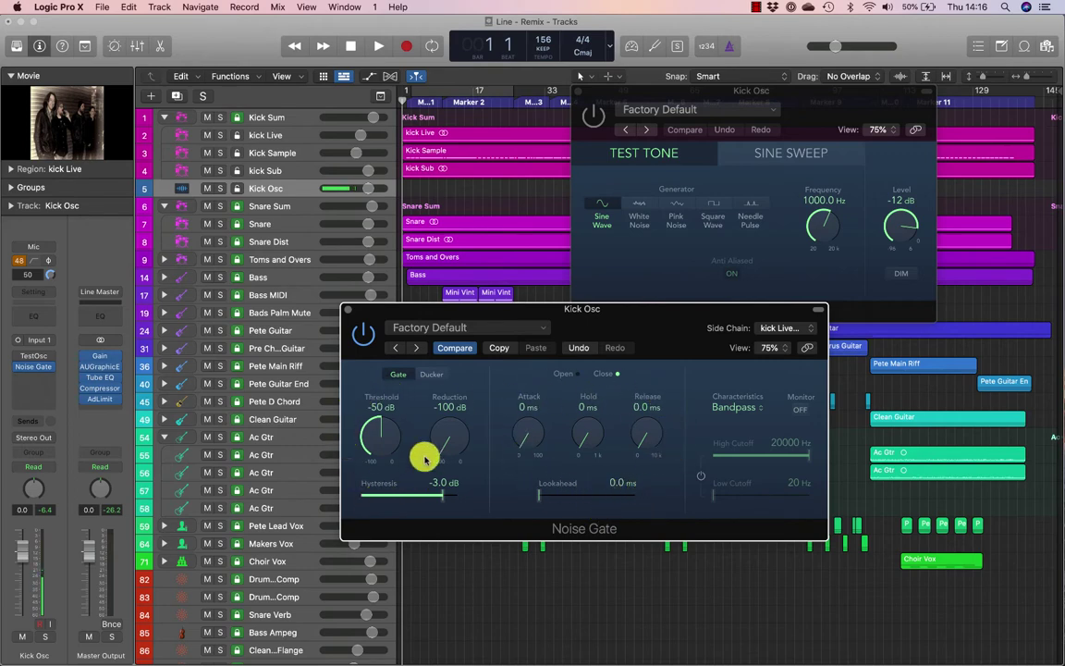
- Solo the kick Live and Kick Osc tracks
{"action": "left_click", "coordinate": [281, 136]}
{"action": "left_click", "coordinate": [217, 135]}
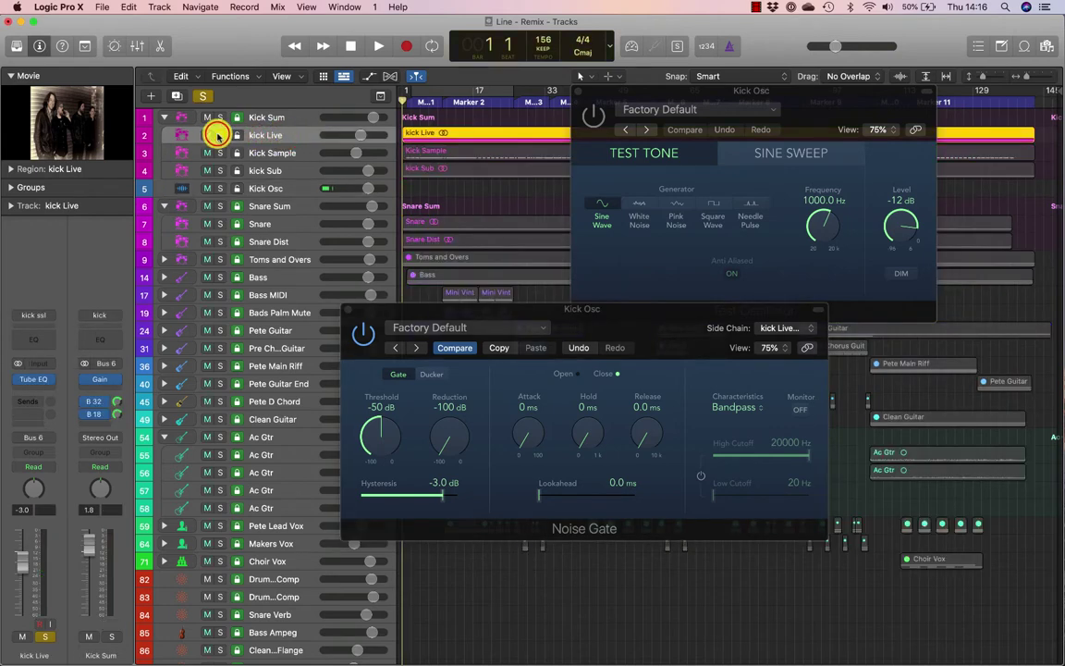
{"action": "left_click", "coordinate": [273, 182]}
{"action": "left_click", "coordinate": [218, 188]}
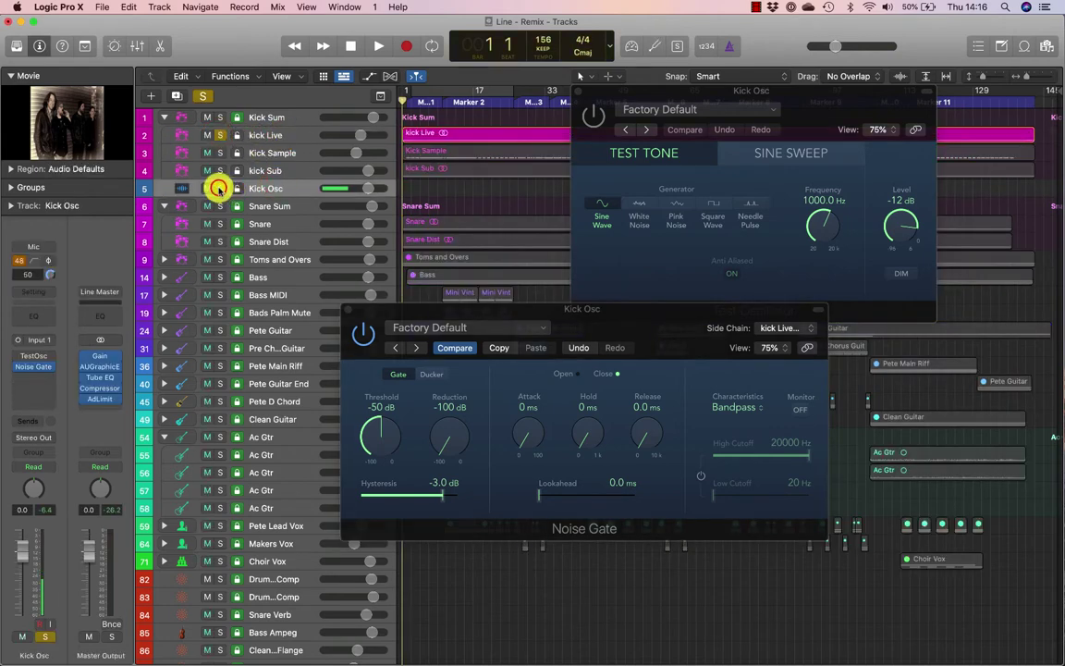
- Play the soloed tracks with the Test Oscillator switched back on, and place its window above the Noise Gate
{"action": "key", "text": "space"}
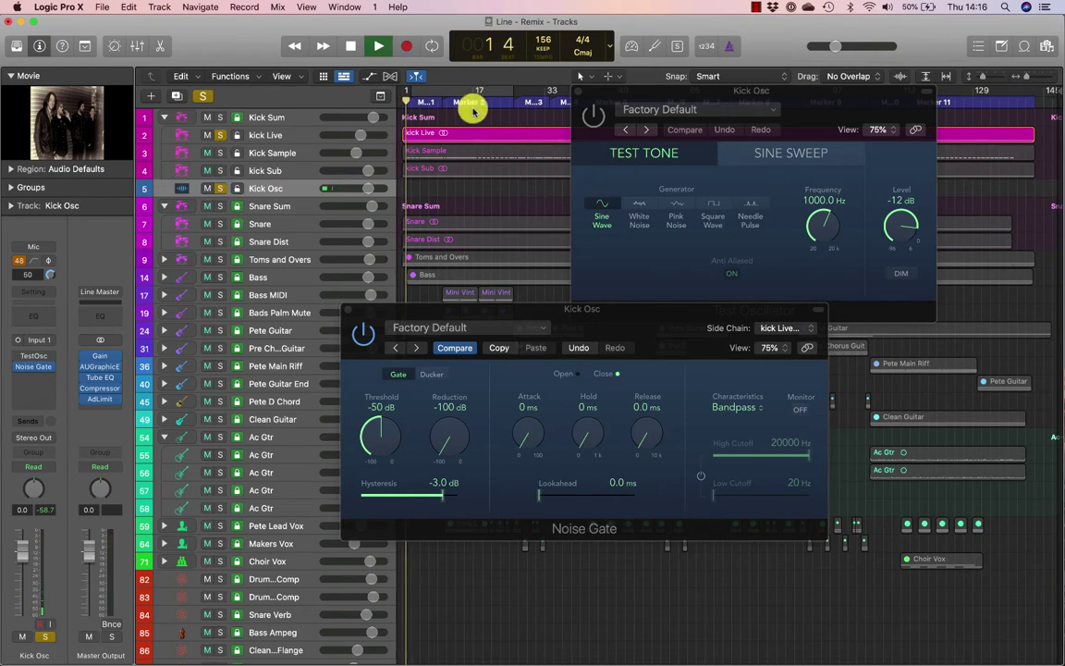
{"action": "left_click", "coordinate": [597, 120]}
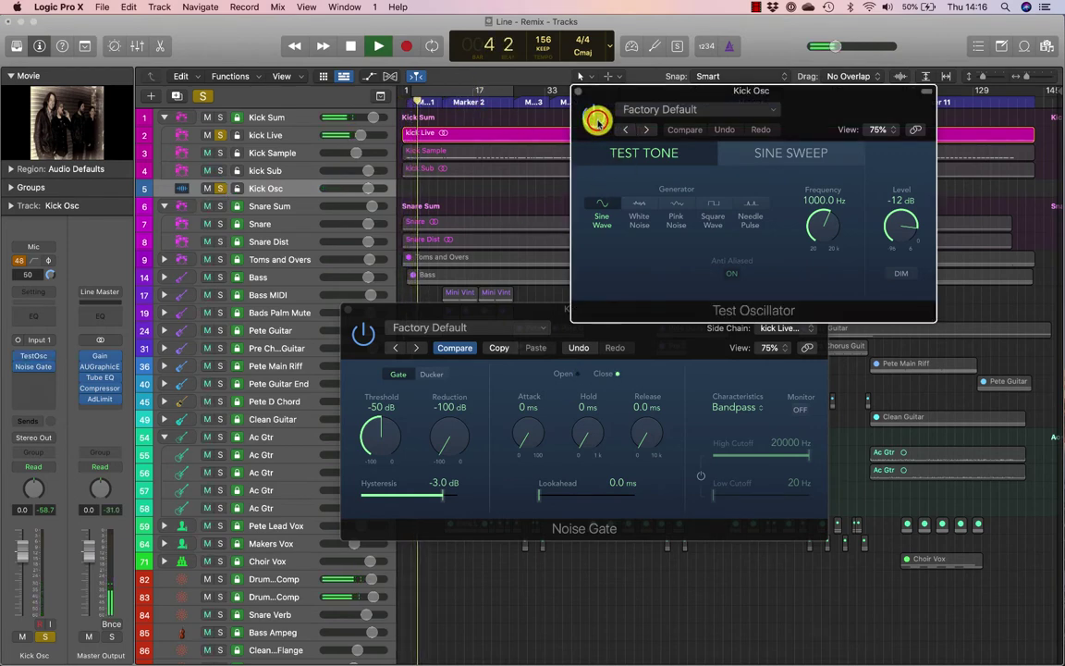
{"action": "left_click_drag", "start_coordinate": [636, 88], "coordinate": [469, 63]}
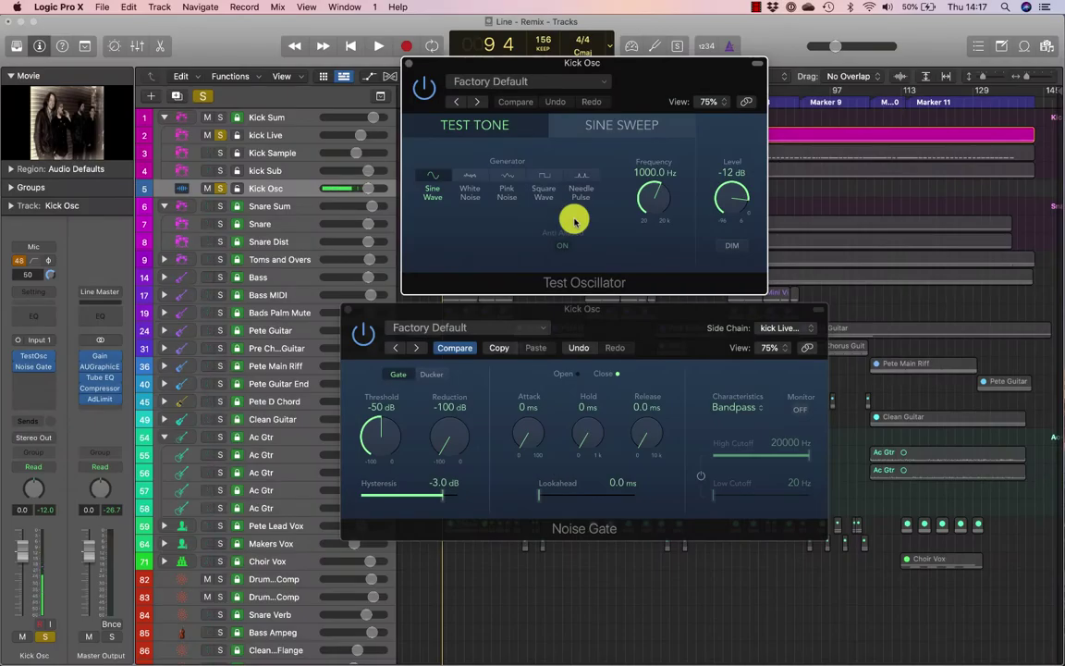
{"action": "left_click", "coordinate": [625, 85]}
{"action": "left_click_drag", "start_coordinate": [624, 85], "coordinate": [625, 103]}
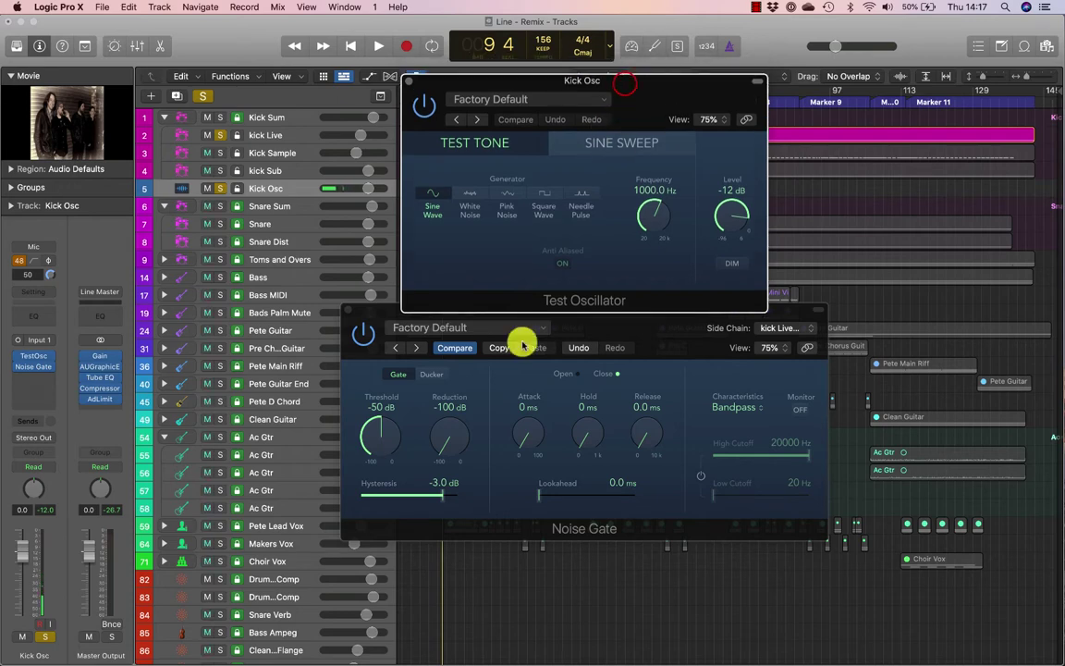
- Adjust the Noise Gate's threshold to -36 dB while the soloed tracks play
{"action": "left_click", "coordinate": [380, 430]}
{"action": "key", "text": "space"}
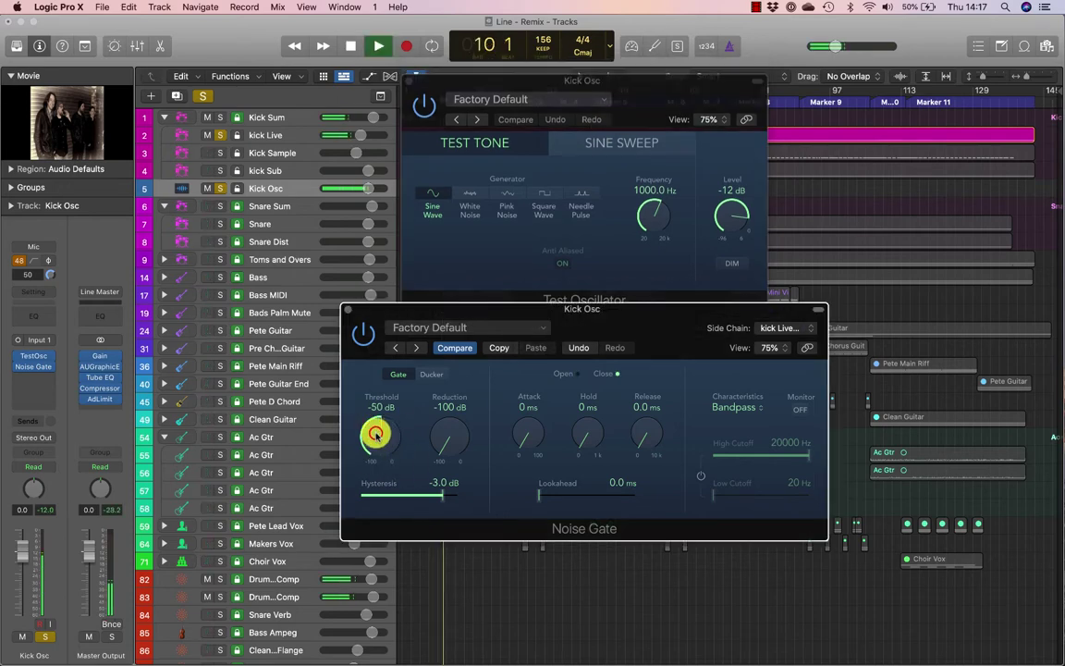
{"action": "left_click_drag", "start_coordinate": [375, 427], "coordinate": [370, 351]}
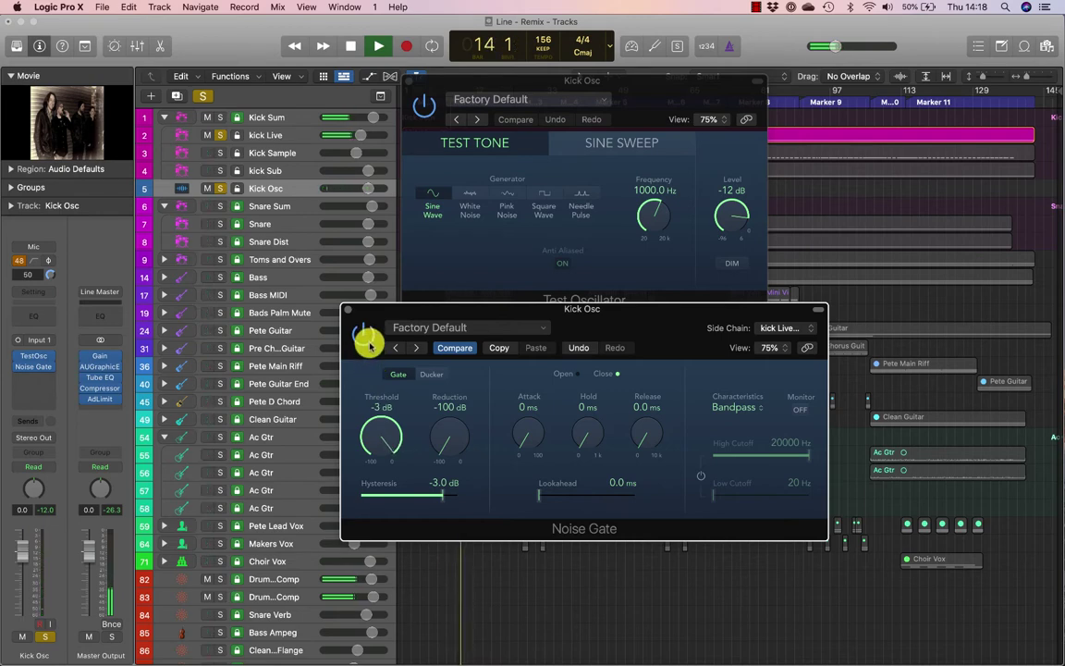
{"action": "left_click_drag", "start_coordinate": [369, 349], "coordinate": [371, 408]}
{"action": "key", "text": "space"}
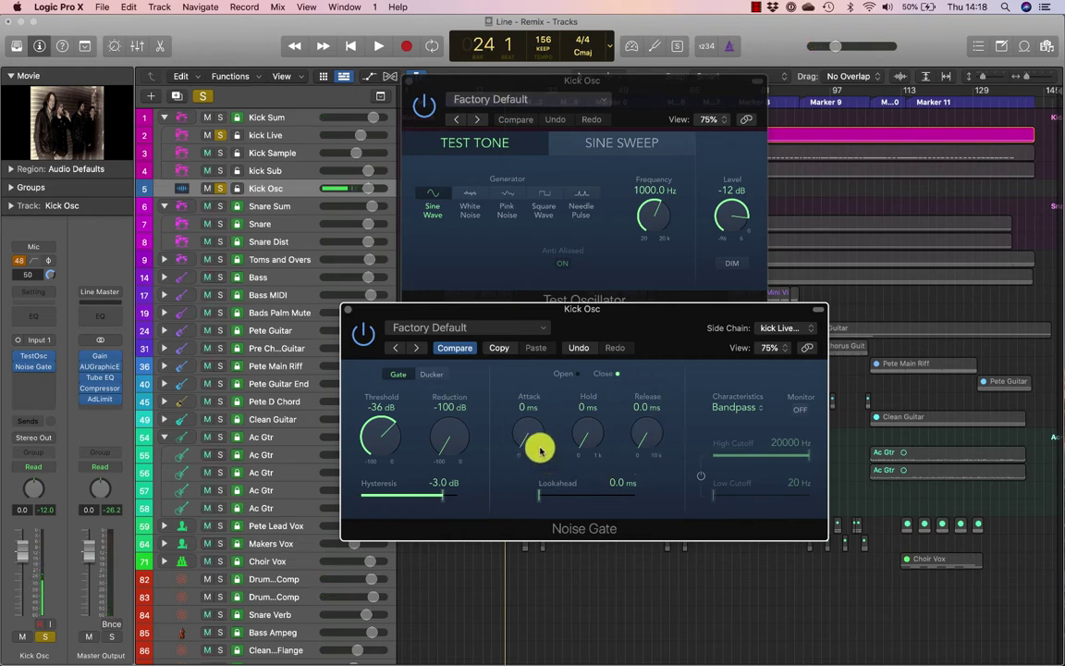
- Audition a Noise Gate attack of about 31 ms during playback and return it to 0 ms
{"action": "key", "text": "space"}
{"action": "left_click_drag", "start_coordinate": [539, 447], "coordinate": [506, 379]}
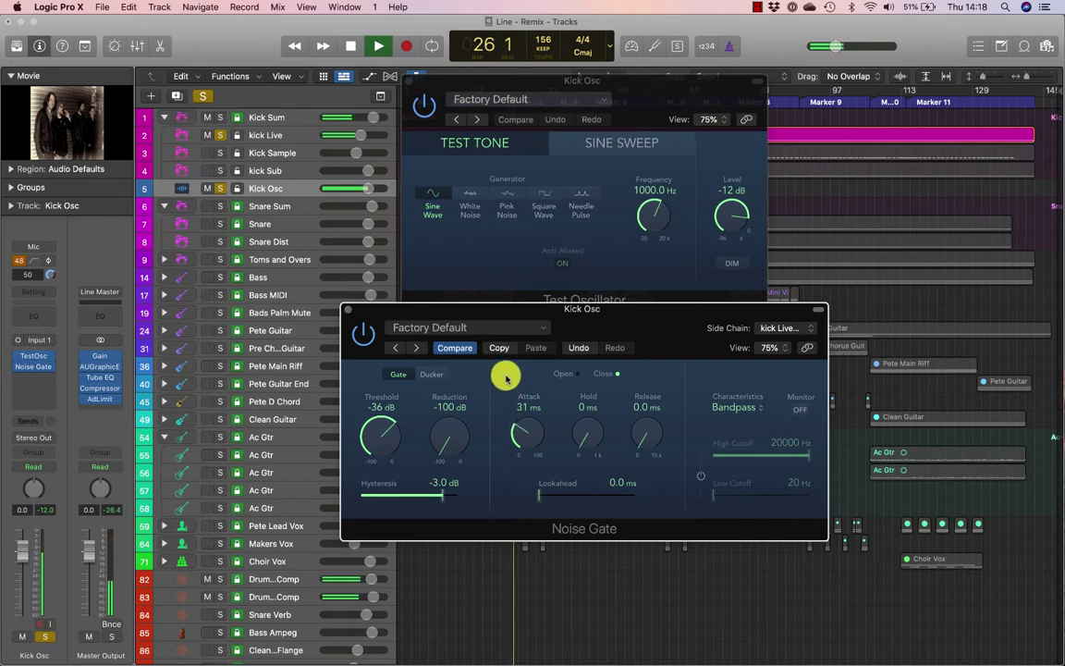
{"action": "key", "text": "space"}
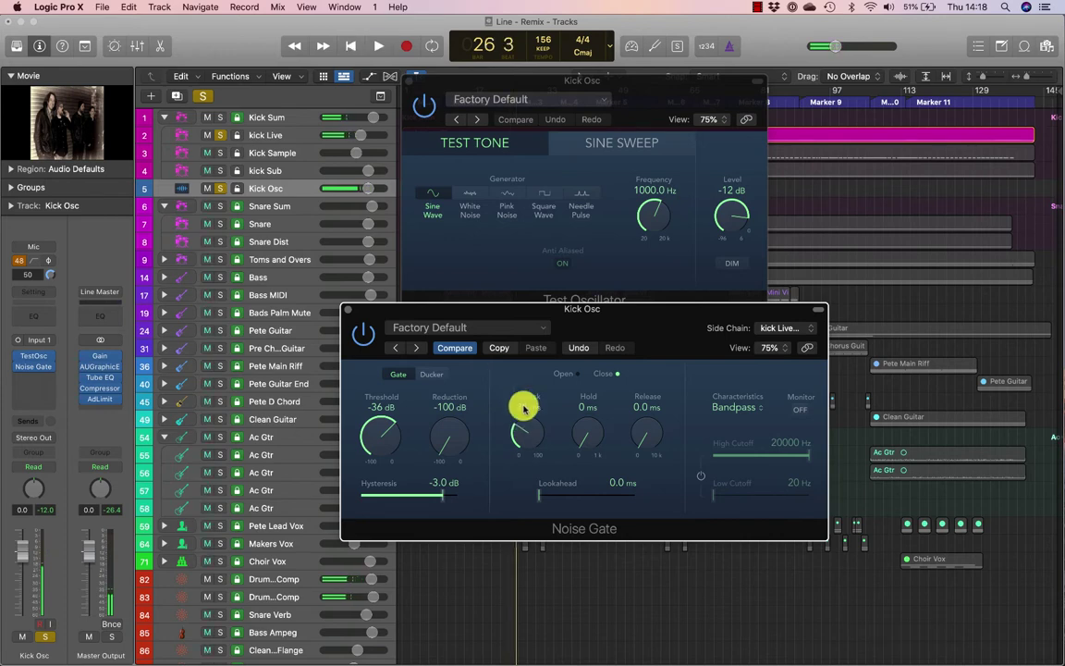
{"action": "left_click_drag", "start_coordinate": [525, 428], "coordinate": [532, 501]}
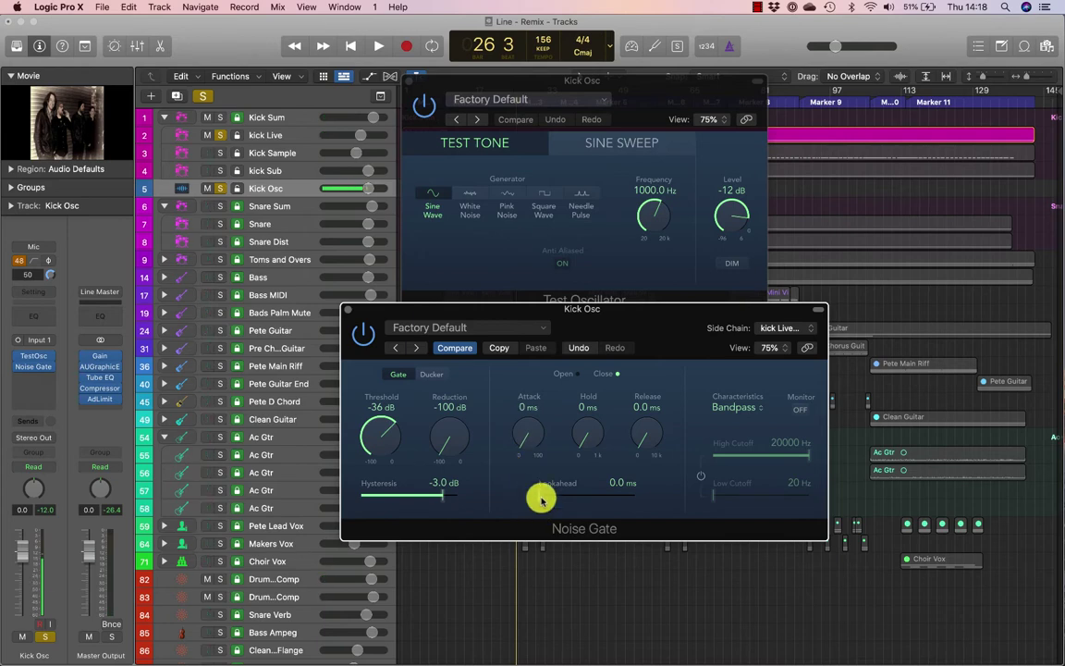
- Audition a Noise Gate hold of about 240 ms during playback and return it to 0 ms
{"action": "key", "text": "space"}
{"action": "left_click_drag", "start_coordinate": [585, 430], "coordinate": [575, 384]}
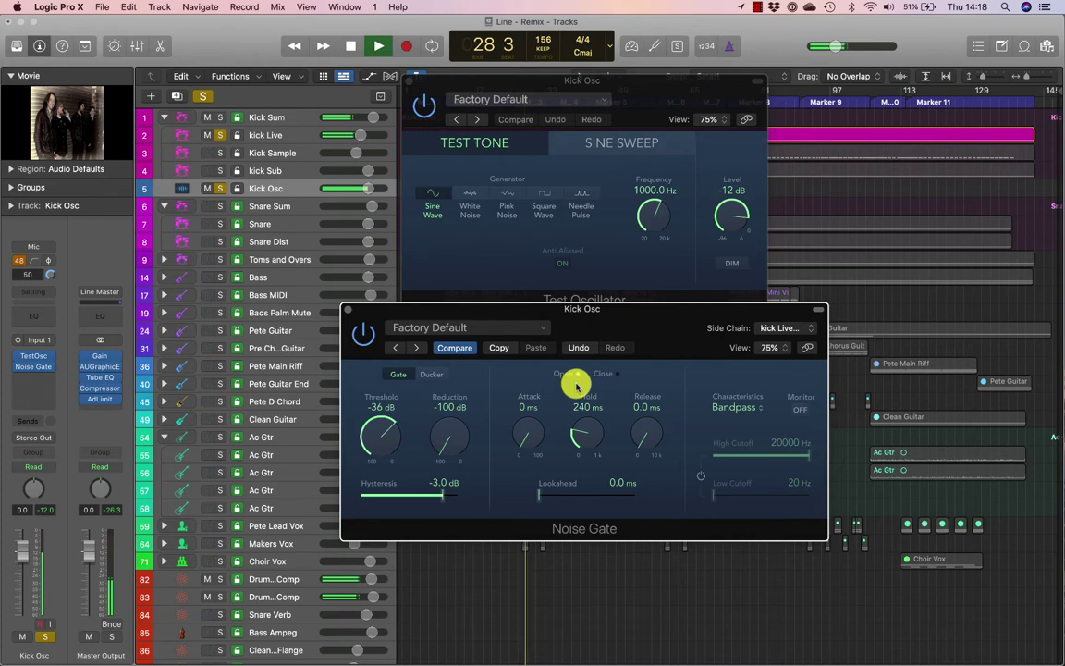
{"action": "left_click_drag", "start_coordinate": [585, 432], "coordinate": [618, 511]}
{"action": "key", "text": "space"}
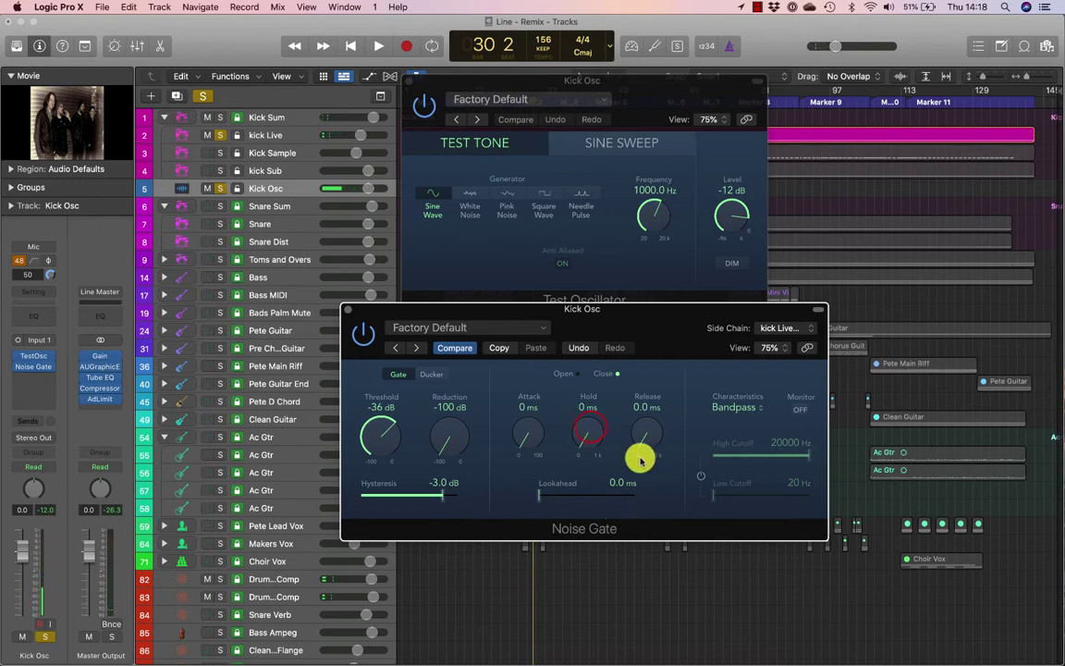
- Audition a Noise Gate release of about 128.6 ms during playback and return it to 0 ms
{"action": "left_click_drag", "start_coordinate": [645, 439], "coordinate": [619, 363]}
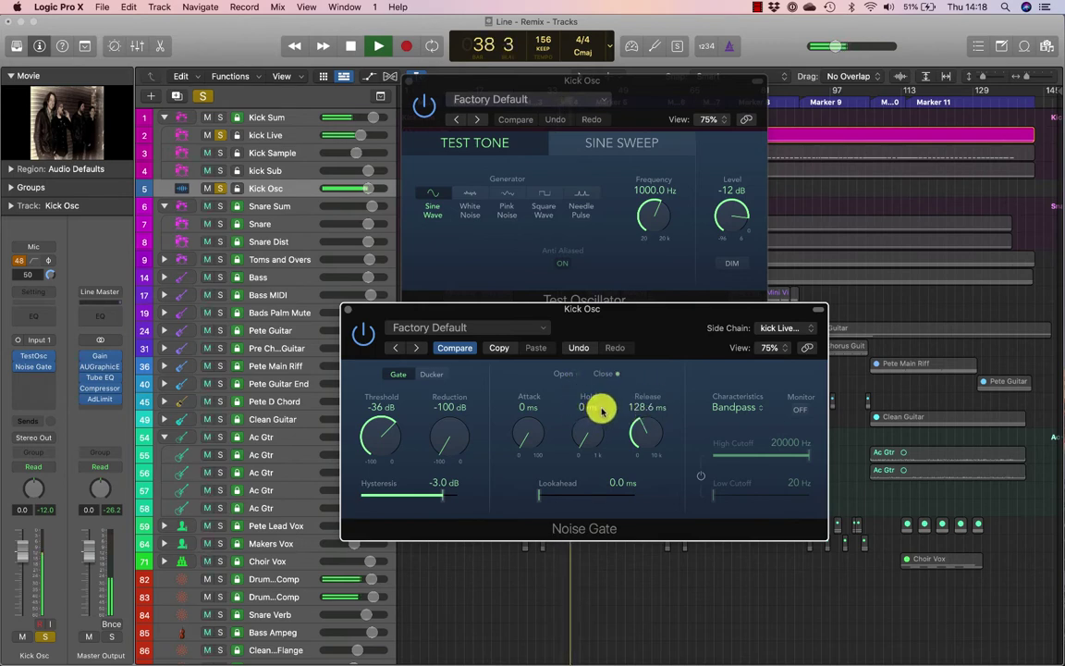
{"action": "left_click_drag", "start_coordinate": [592, 435], "coordinate": [590, 363]}
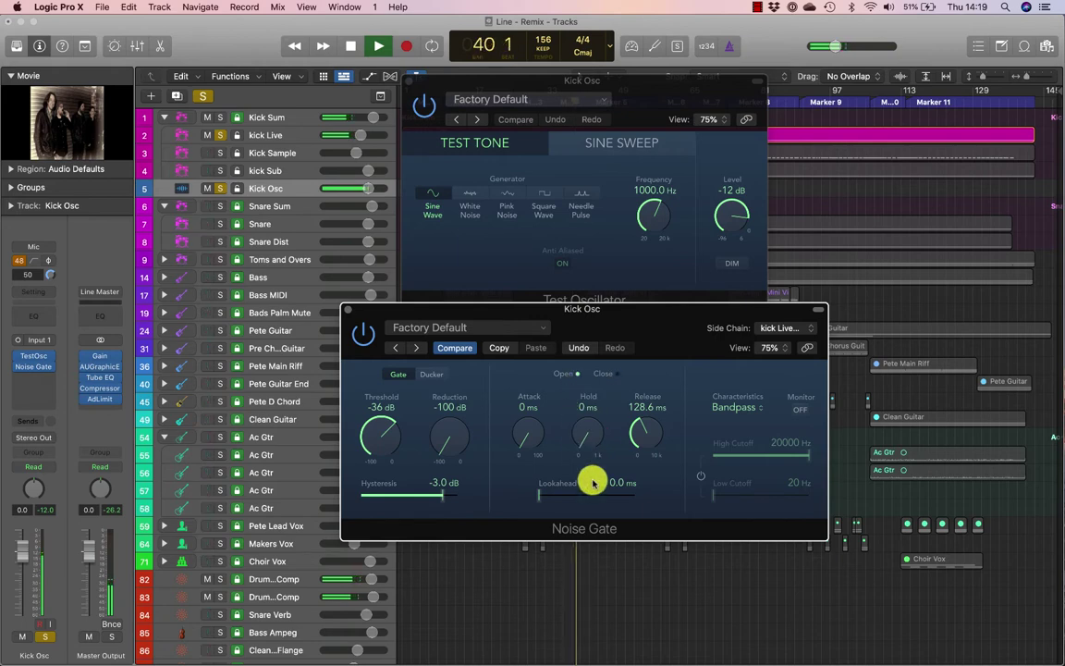
{"action": "left_click_drag", "start_coordinate": [632, 440], "coordinate": [642, 582]}
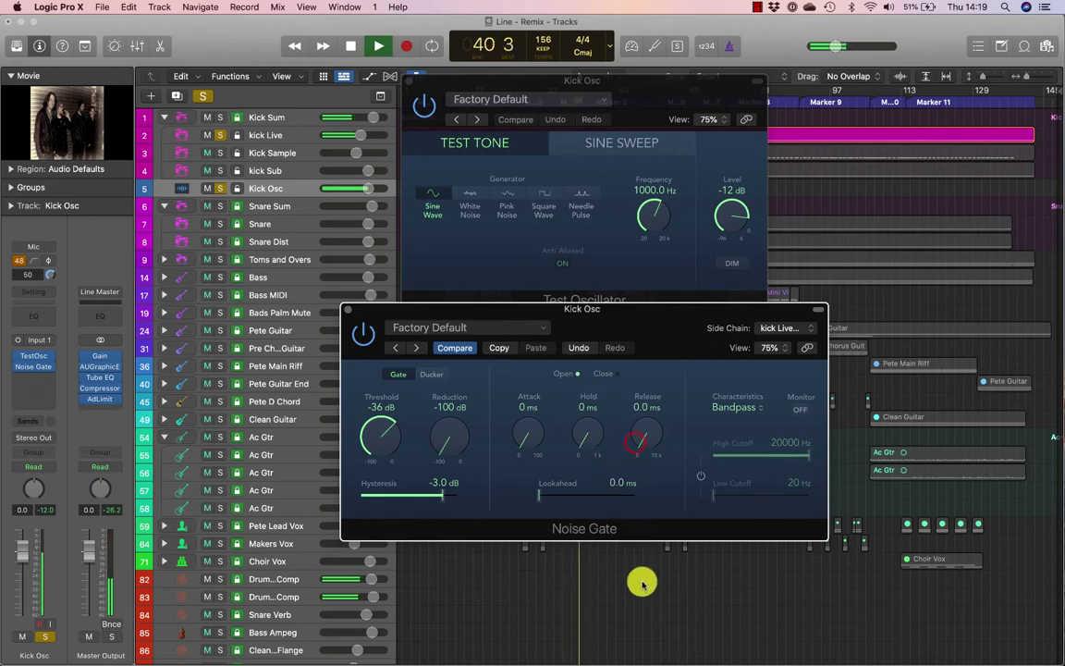
- Set the Noise Gate's attack to 3 ms, hold to 70 ms and release to 13 ms during playback
{"action": "left_click", "coordinate": [527, 433]}
{"action": "left_click_drag", "start_coordinate": [527, 433], "coordinate": [523, 428]}
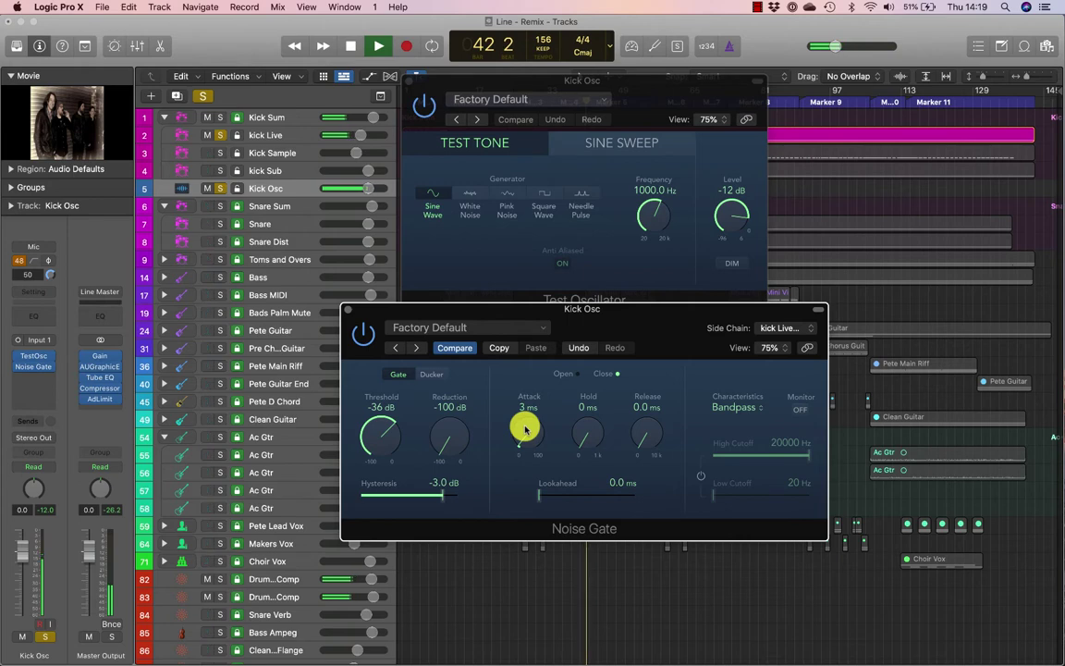
{"action": "left_click", "coordinate": [591, 440]}
{"action": "mouse_move", "coordinate": [588, 435]}
{"action": "left_mouse_down"}
{"action": "mouse_move", "coordinate": [579, 404]}
{"action": "mouse_move", "coordinate": [585, 426]}
{"action": "left_mouse_up"}
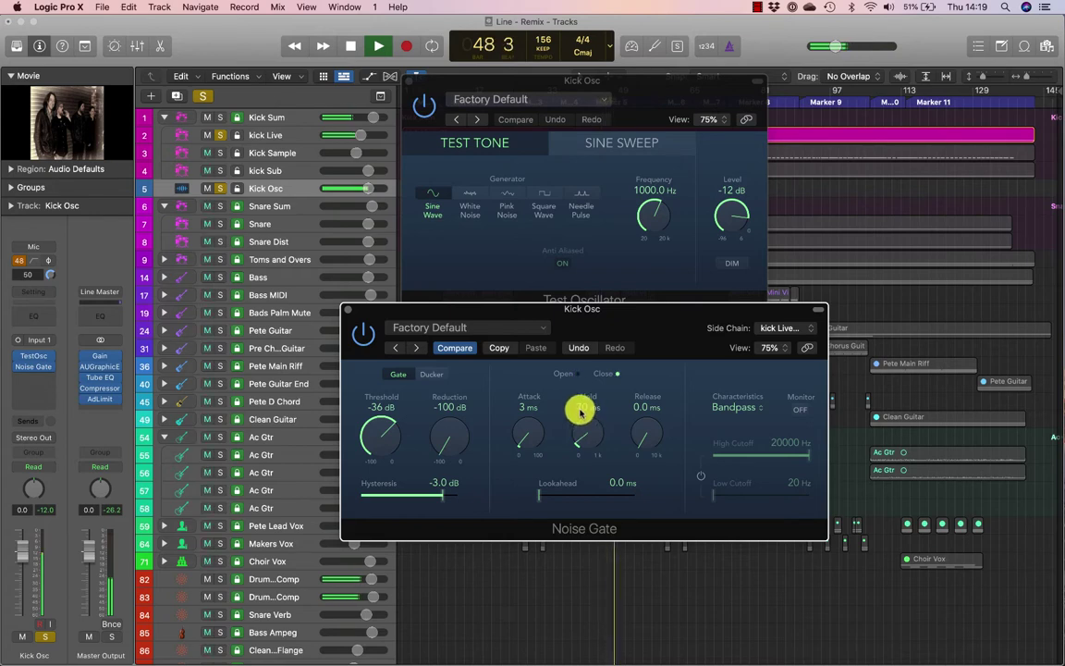
{"action": "left_click_drag", "start_coordinate": [649, 439], "coordinate": [658, 466]}
{"action": "left_click", "coordinate": [647, 436]}
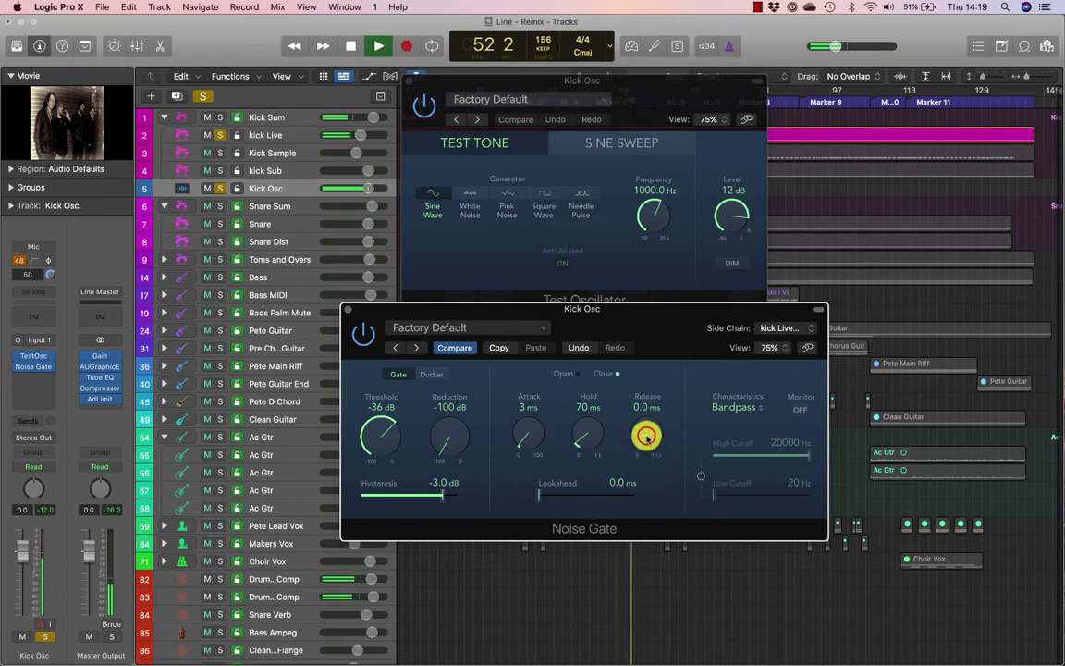
{"action": "left_click_drag", "start_coordinate": [647, 439], "coordinate": [640, 423]}
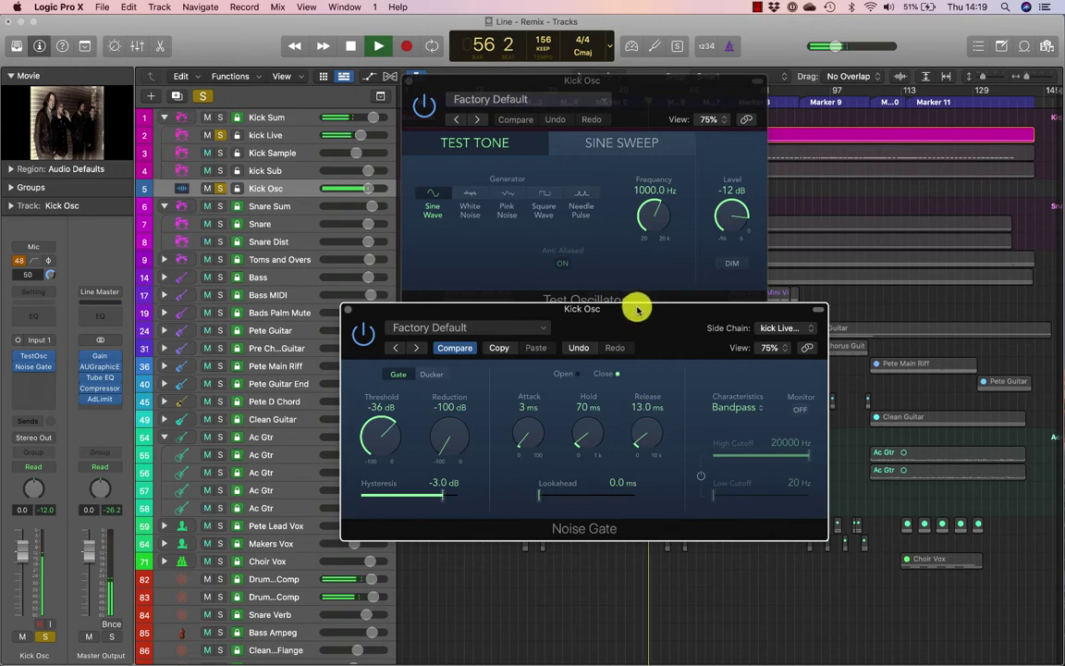
- Move the Noise Gate window clear of the Test Oscillator and lower the oscillator's frequency to 50 Hz during playback
{"action": "left_click_drag", "start_coordinate": [635, 313], "coordinate": [637, 337]}
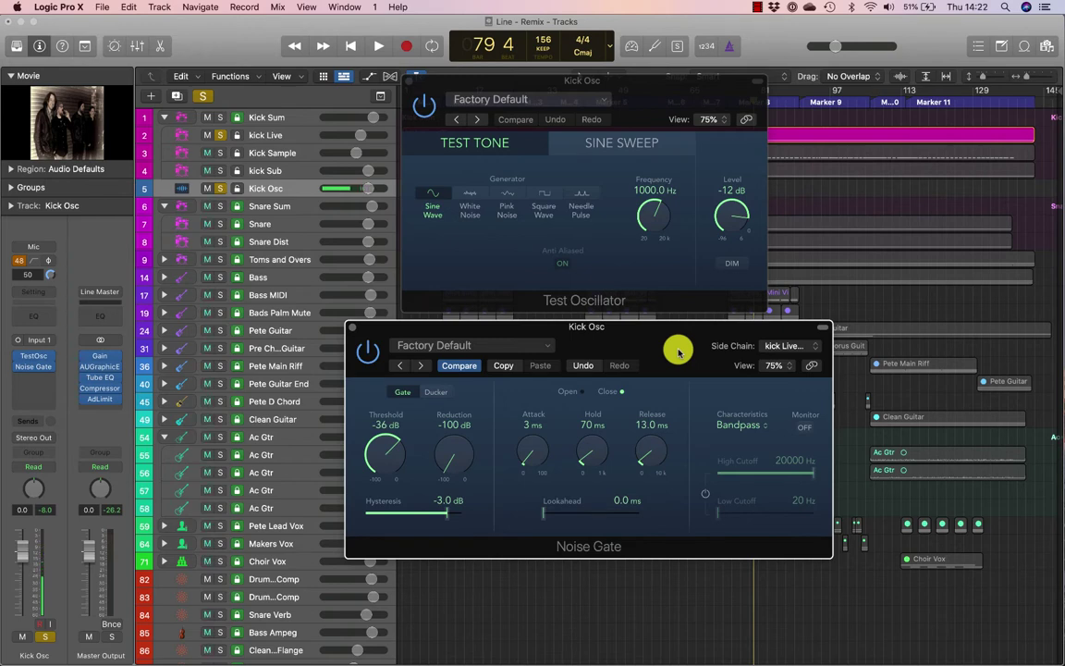
{"action": "key", "text": "space"}
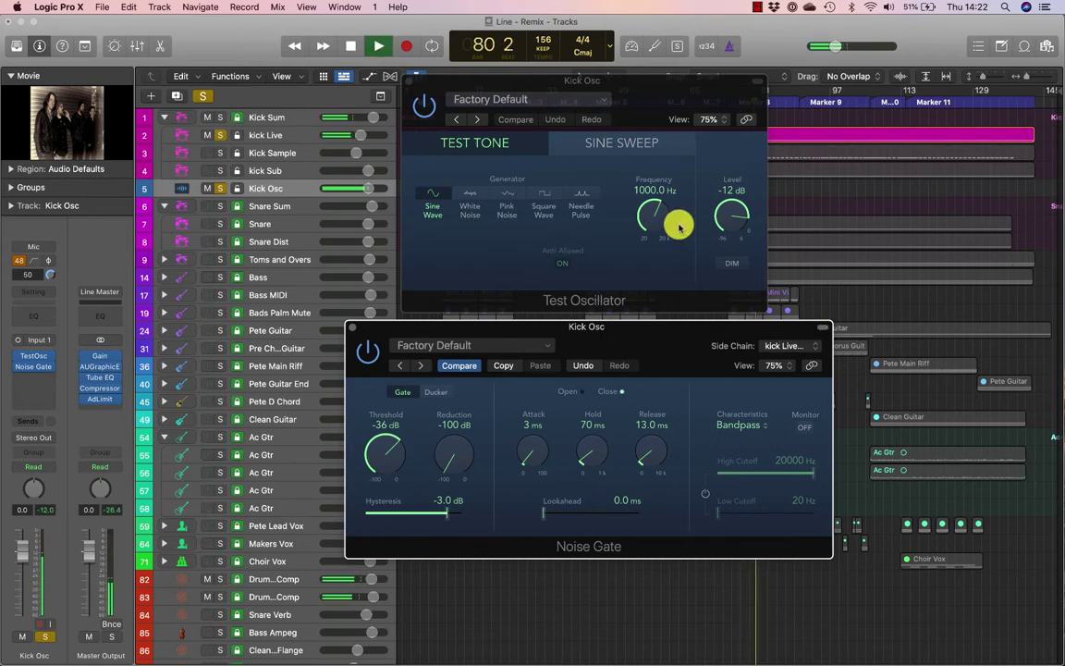
{"action": "left_click_drag", "start_coordinate": [659, 216], "coordinate": [642, 301]}
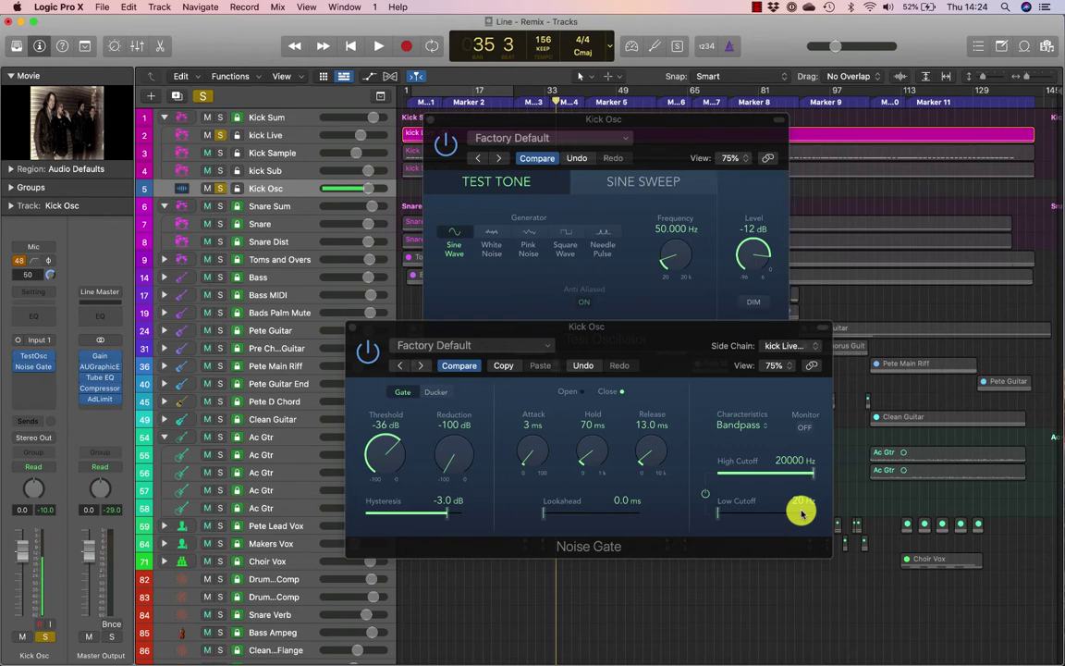
- Turn on the Noise Gate's side chain monitor and play the song to hear the trigger signal
{"action": "left_click", "coordinate": [804, 430]}
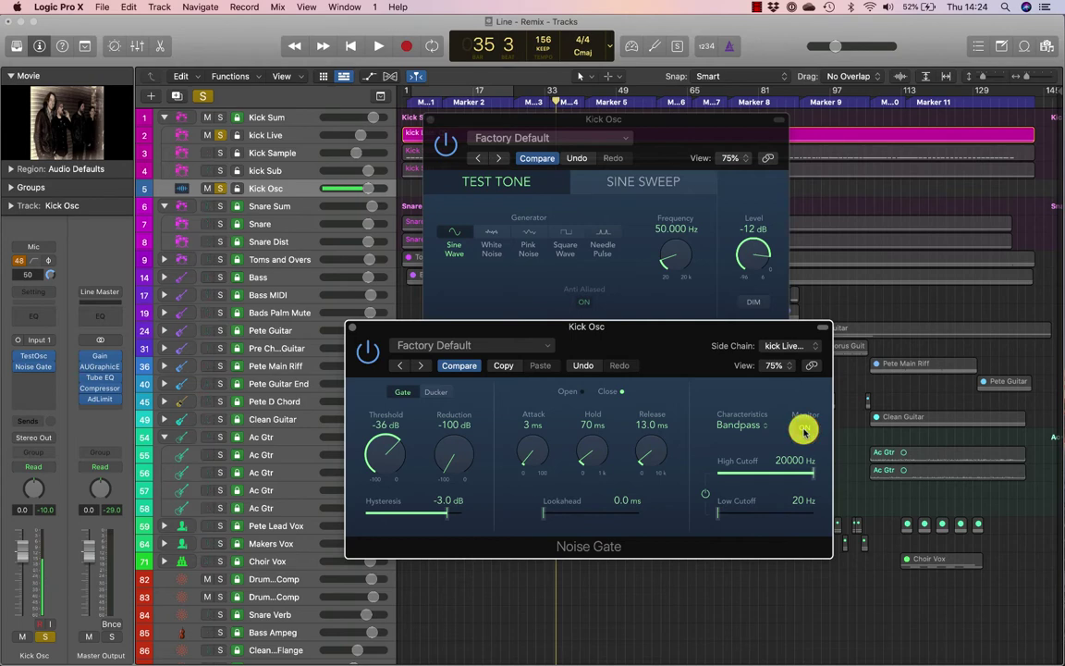
{"action": "key", "text": "space"}
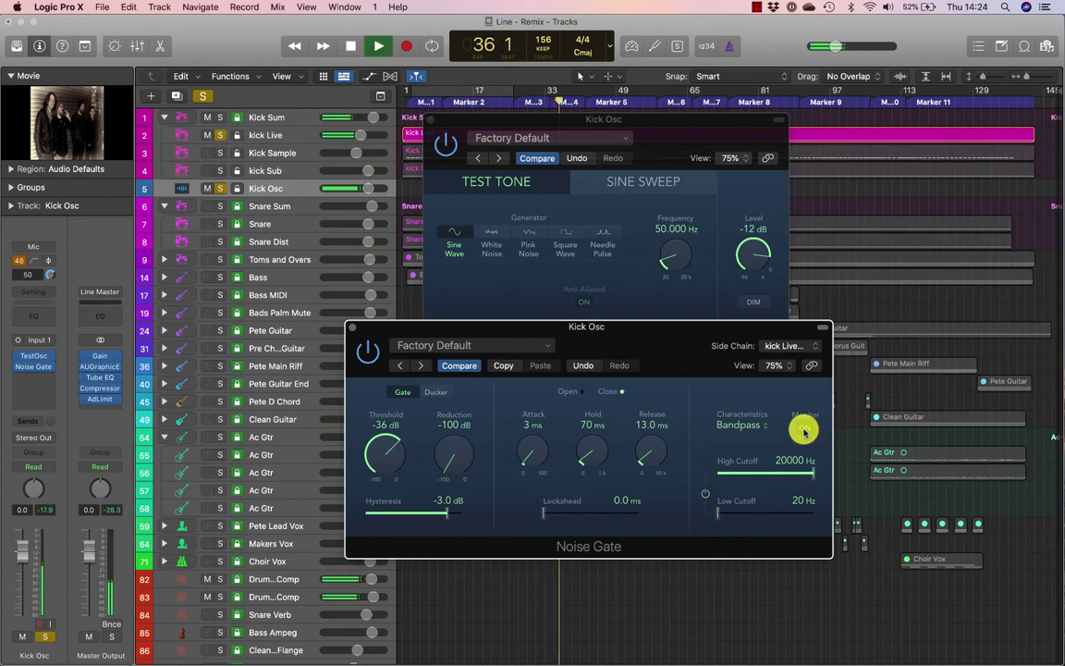
{"action": "key", "text": "space"}
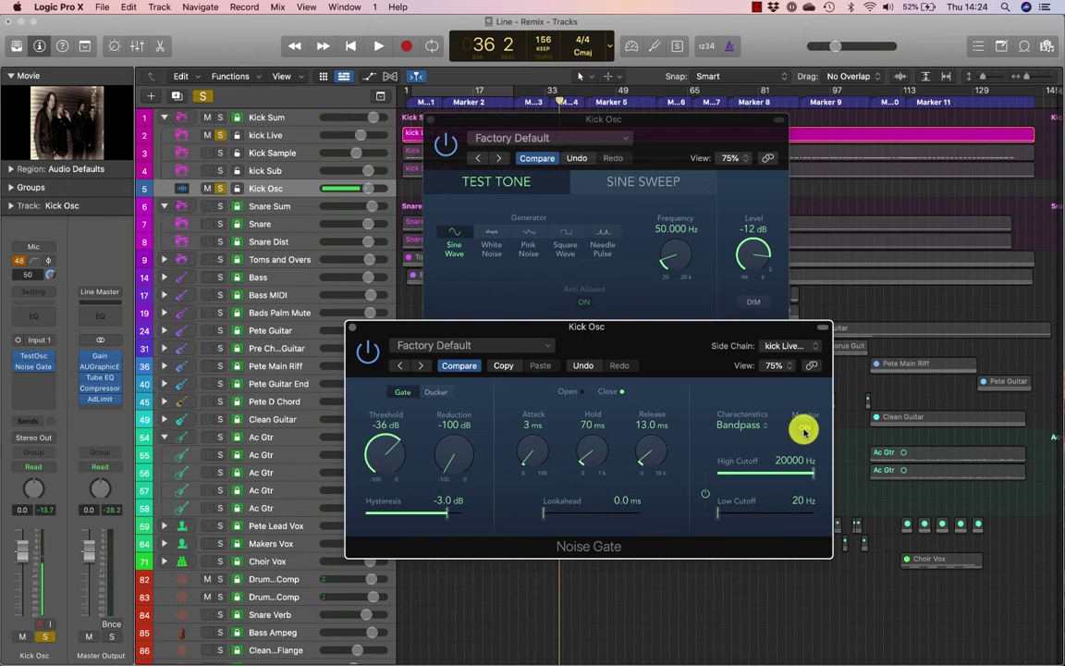
{"action": "key", "text": "space"}
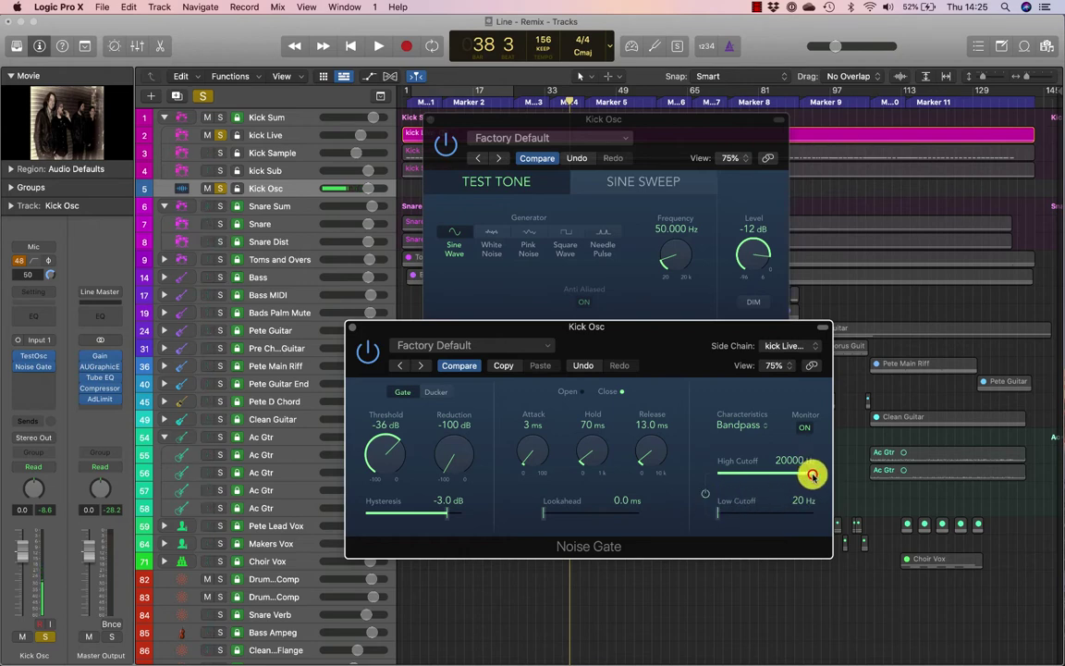
- Lower the high cutoff of the Noise Gate's side chain filter to 200 Hz and listen to the filtered trigger
{"action": "left_click_drag", "start_coordinate": [808, 470], "coordinate": [717, 476]}
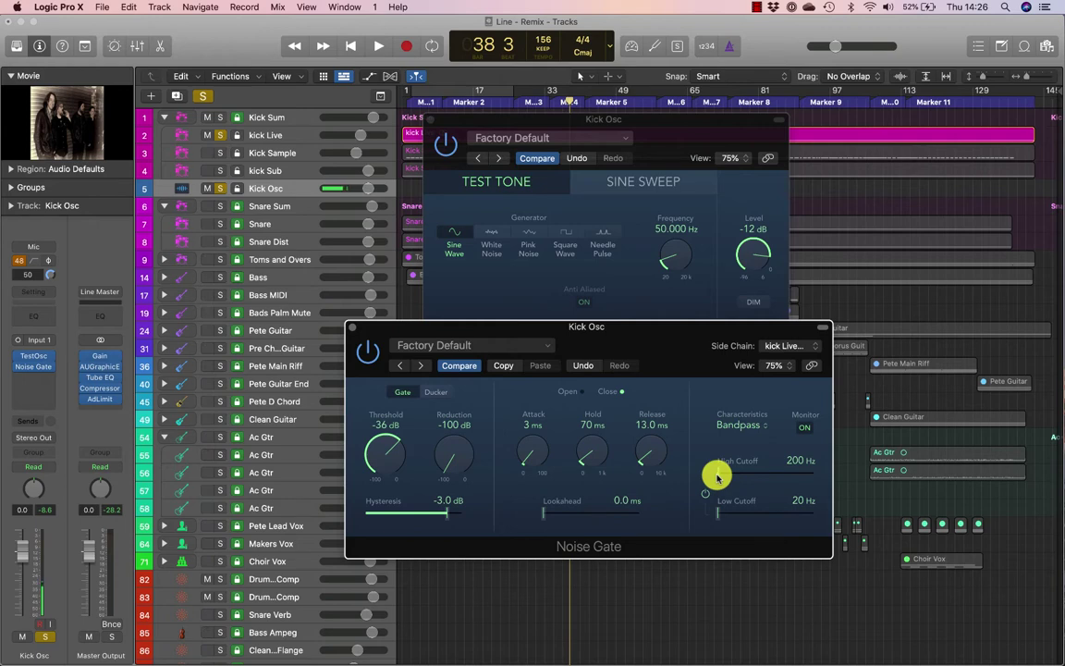
{"action": "key", "text": "space"}
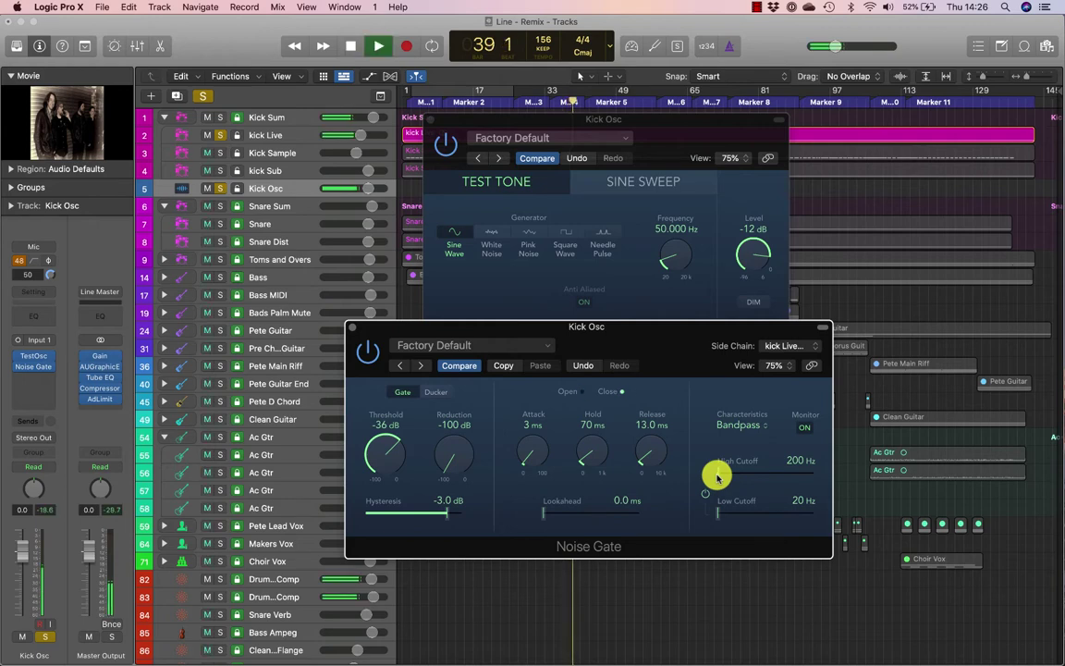
{"action": "key", "text": "space"}
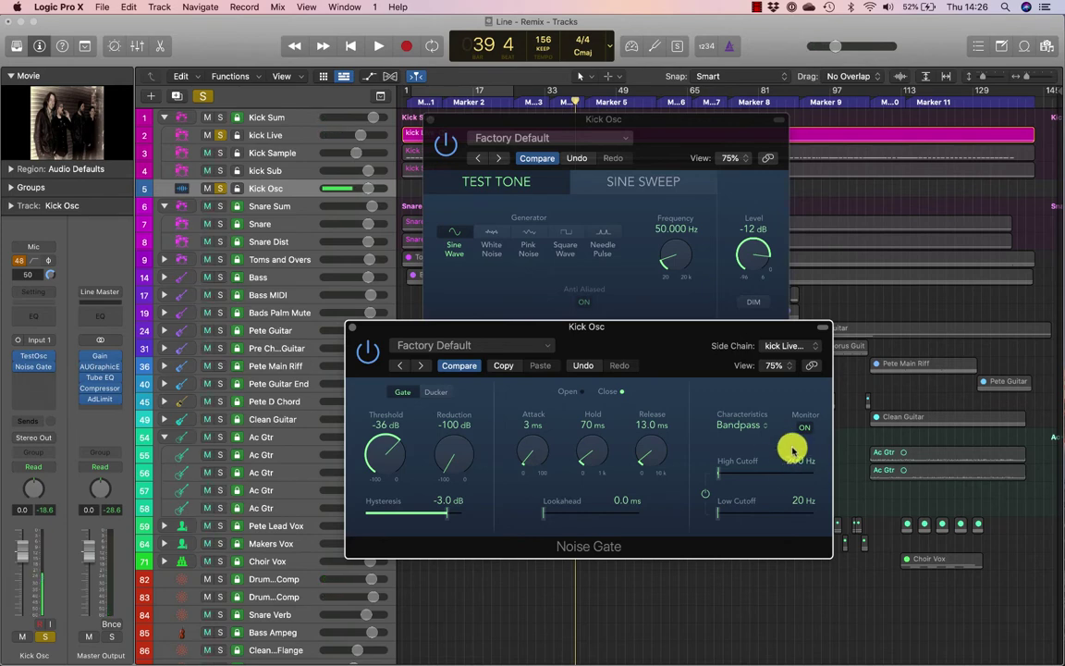
{"action": "key", "text": "space"}
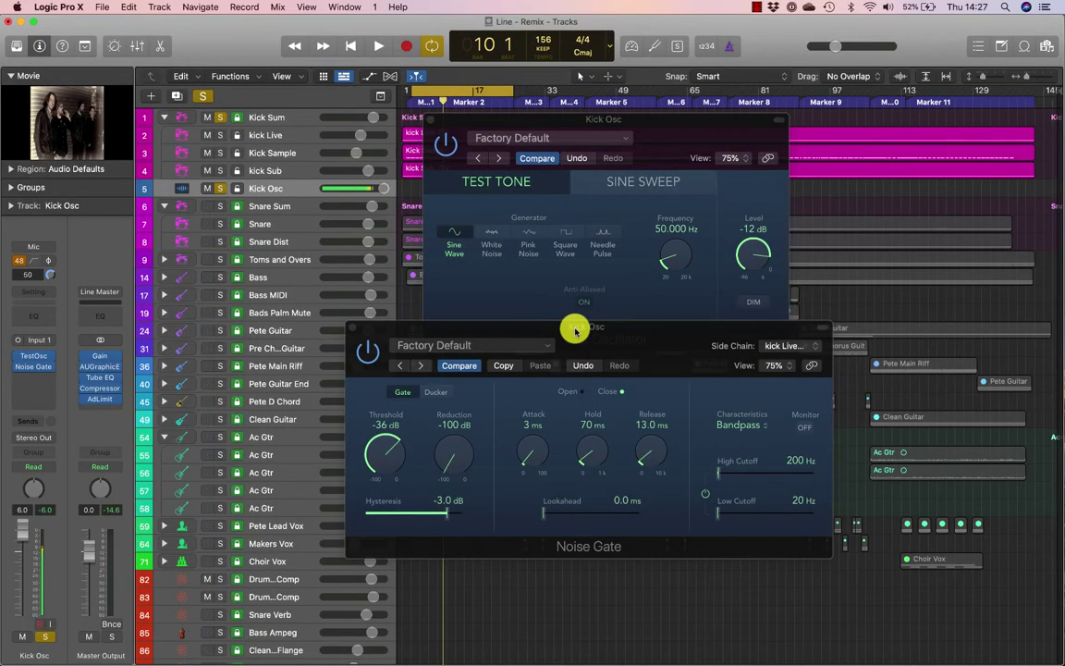
- Move the Kick Osc track into the Kick Sum stack, directly below the kick Live track
{"action": "left_click", "coordinate": [281, 187]}
{"action": "left_click_drag", "start_coordinate": [282, 187], "coordinate": [294, 135]}
{"action": "left_click", "coordinate": [166, 117]}
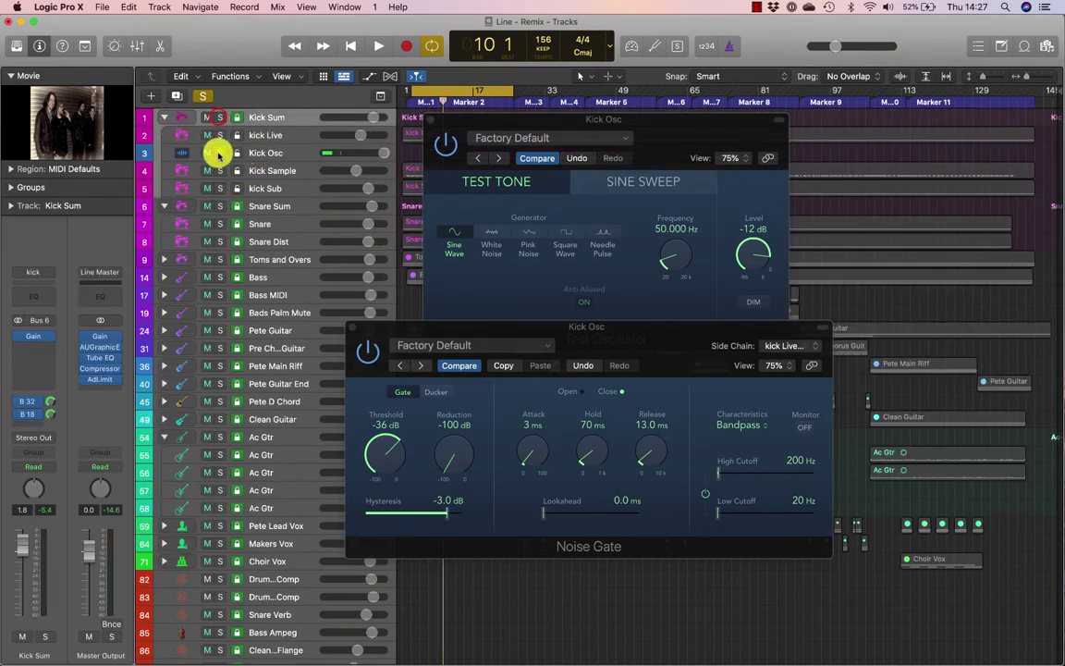
- Solo all drum tracks from Kick Sum through Toms and Overs and start playback
{"action": "left_click", "coordinate": [219, 117]}
{"action": "left_click_drag", "start_coordinate": [219, 117], "coordinate": [223, 262]}
{"action": "key", "text": "space"}
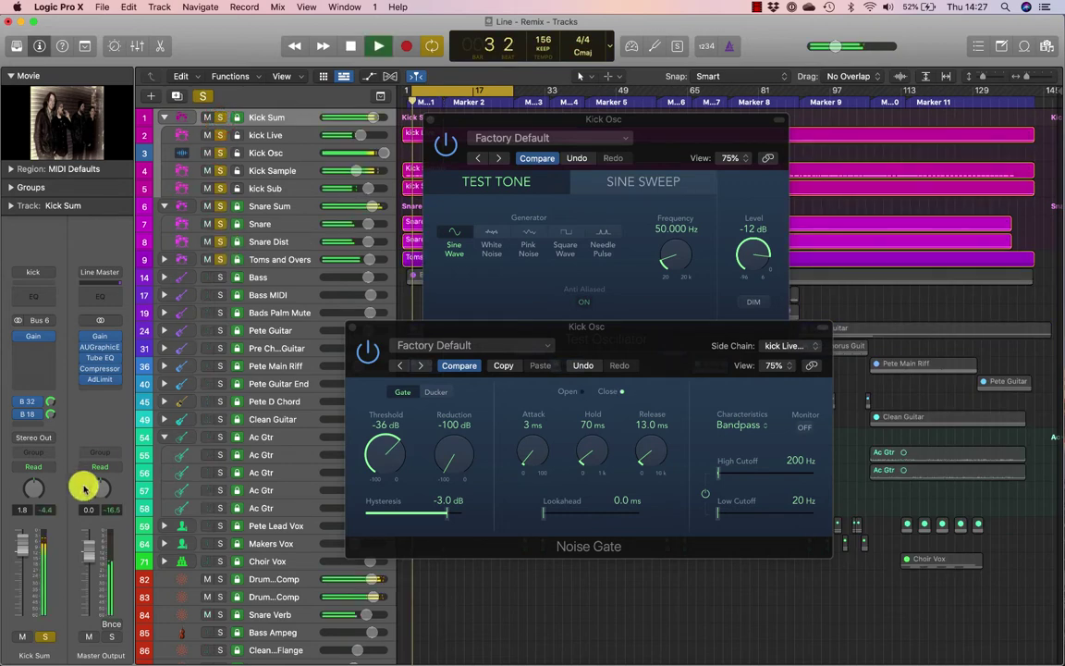
- Pull the Kick Sum fader down to about -46 dB, stop playback and reset the fader to 0 dB
{"action": "left_click_drag", "start_coordinate": [19, 543], "coordinate": [4, 653]}
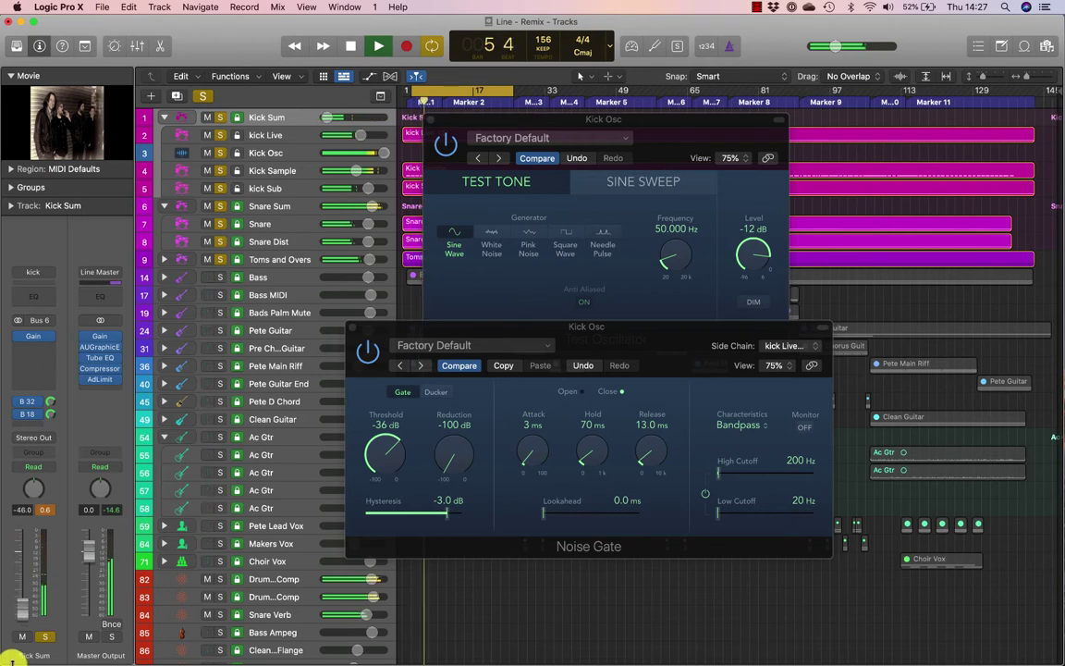
{"action": "key", "text": "space"}
{"action": "left_click_drag", "start_coordinate": [4, 654], "coordinate": [18, 629]}
{"action": "left_click", "coordinate": [19, 629], "text": "alt"}
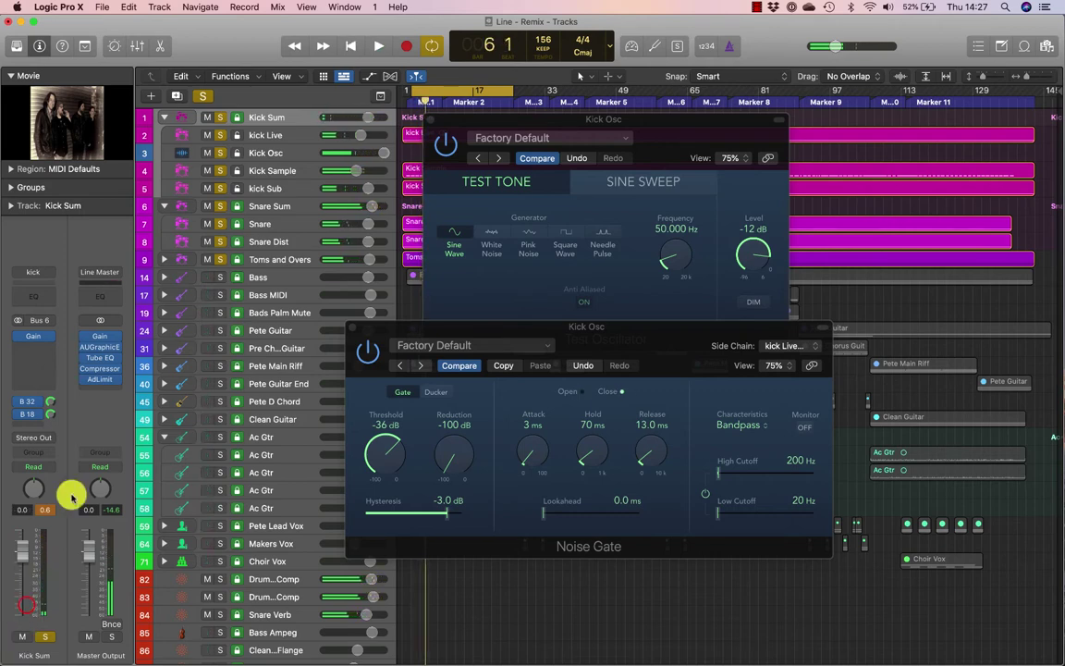
- Lower the Kick Osc track's volume to about 0 dB and audition it with the soloed drums
{"action": "left_click", "coordinate": [291, 154]}
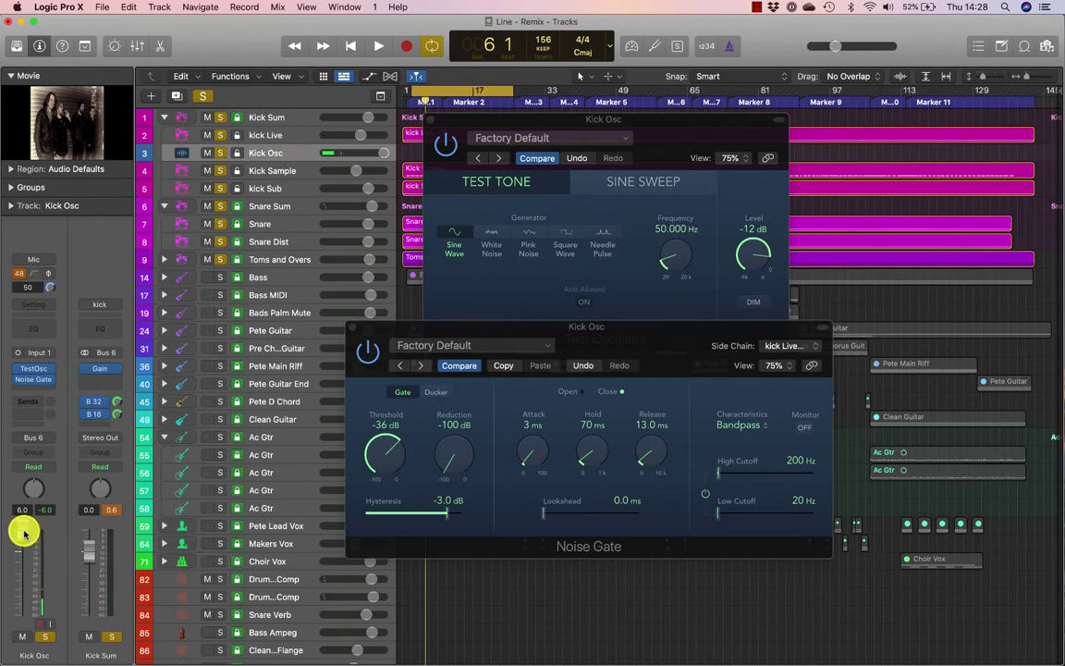
{"action": "mouse_move", "coordinate": [24, 531]}
{"action": "left_mouse_down"}
{"action": "mouse_move", "coordinate": [10, 654]}
{"action": "mouse_move", "coordinate": [23, 519]}
{"action": "mouse_move", "coordinate": [20, 655]}
{"action": "mouse_move", "coordinate": [22, 551]}
{"action": "left_mouse_up"}
{"action": "key", "text": "space"}
{"action": "key", "text": "space"}
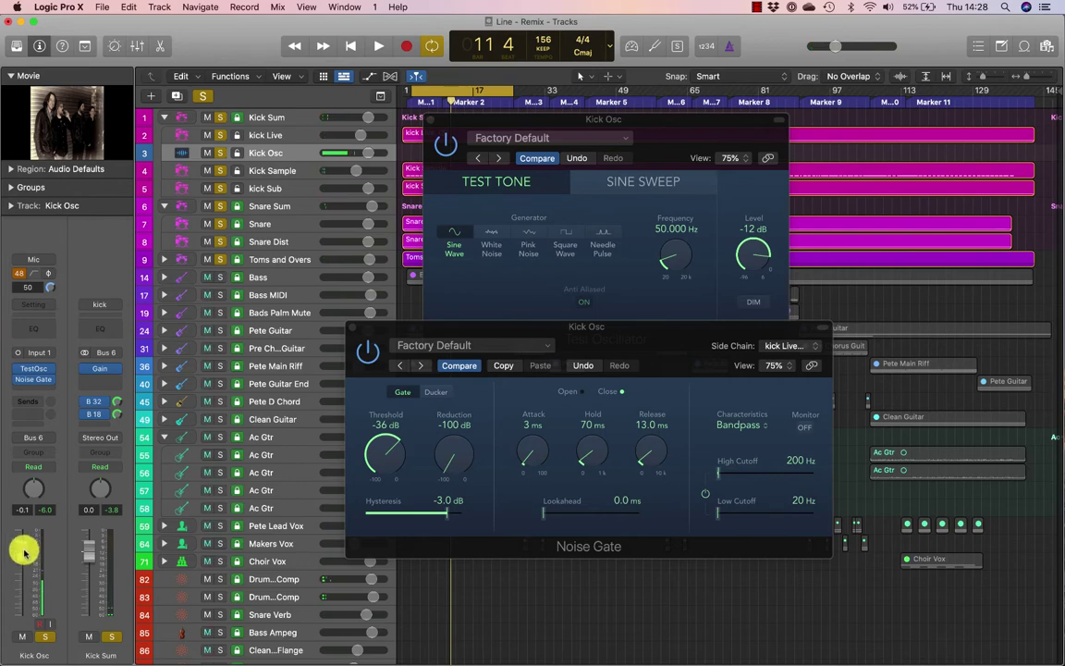
{"action": "left_click", "coordinate": [24, 551], "text": "alt"}
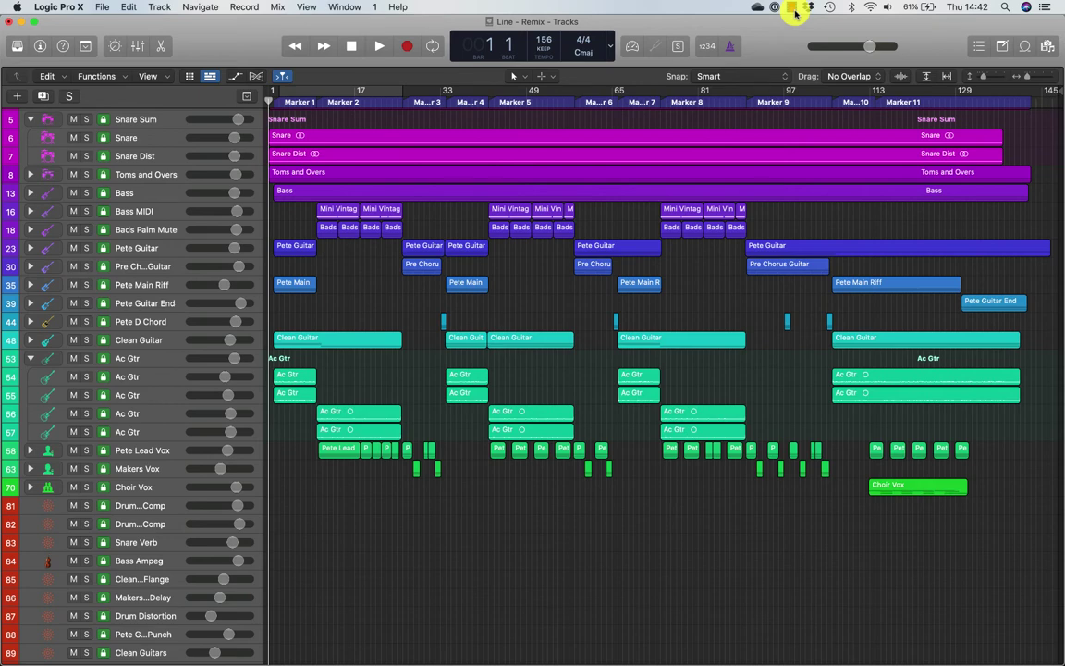
- Show the mixer, select the channels from Kick Sum through Toms and Overs, and inspect the options of Snare Sum's Bus 32 send
{"action": "key", "text": "x"}
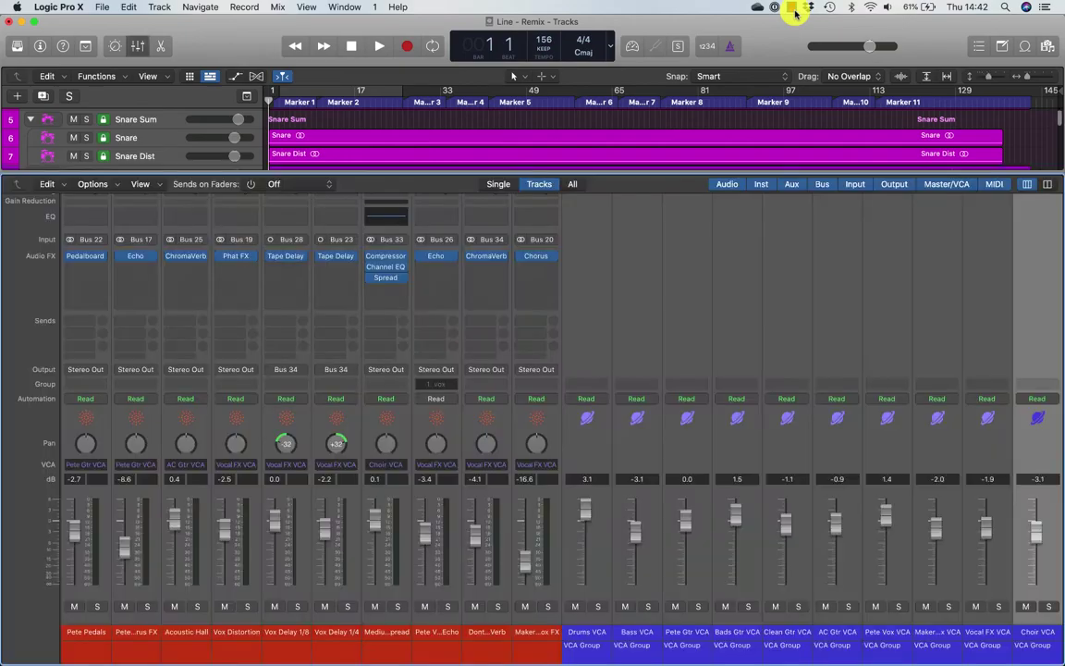
{"action": "scroll", "coordinate": [483, 217], "scroll_direction": "left", "scroll_amount": 3}
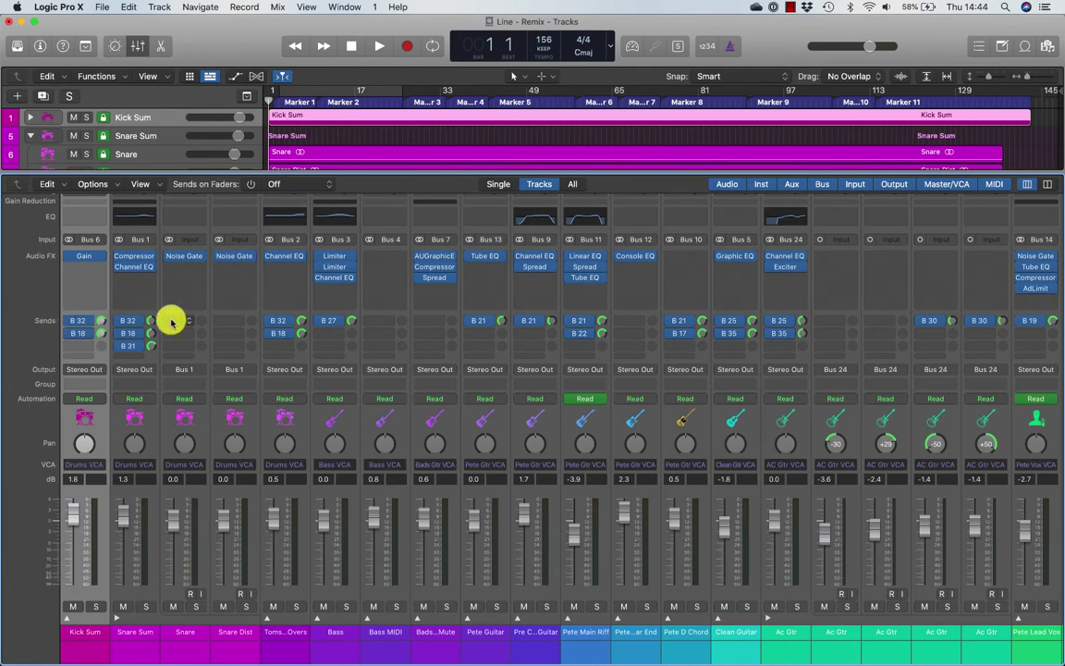
{"action": "left_click", "coordinate": [266, 642], "text": "shift"}
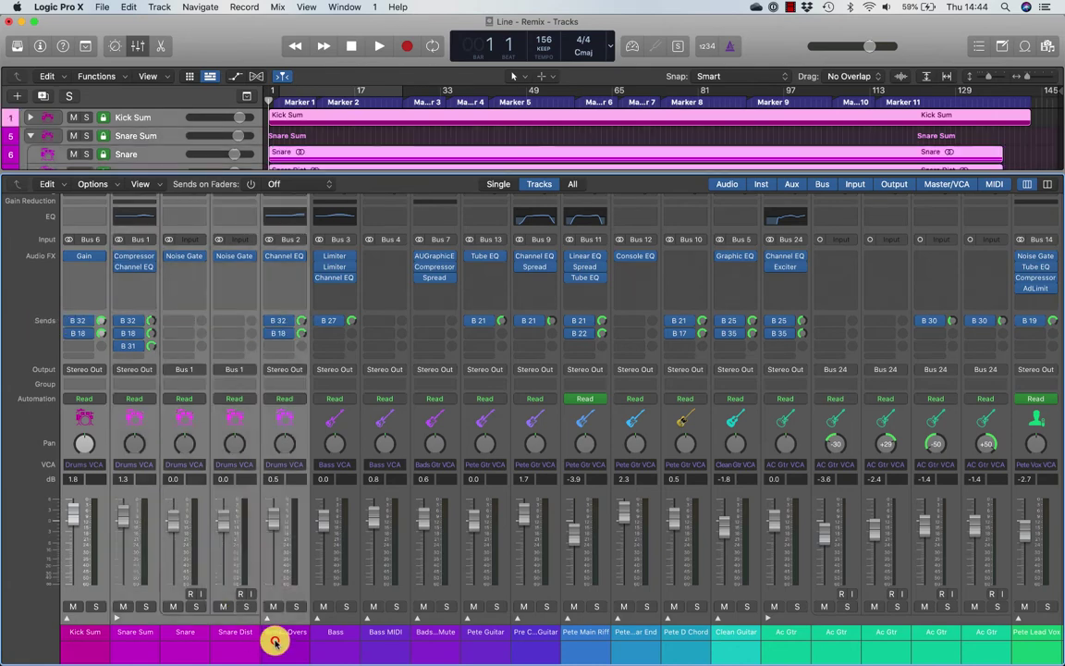
{"action": "left_click", "coordinate": [129, 321]}
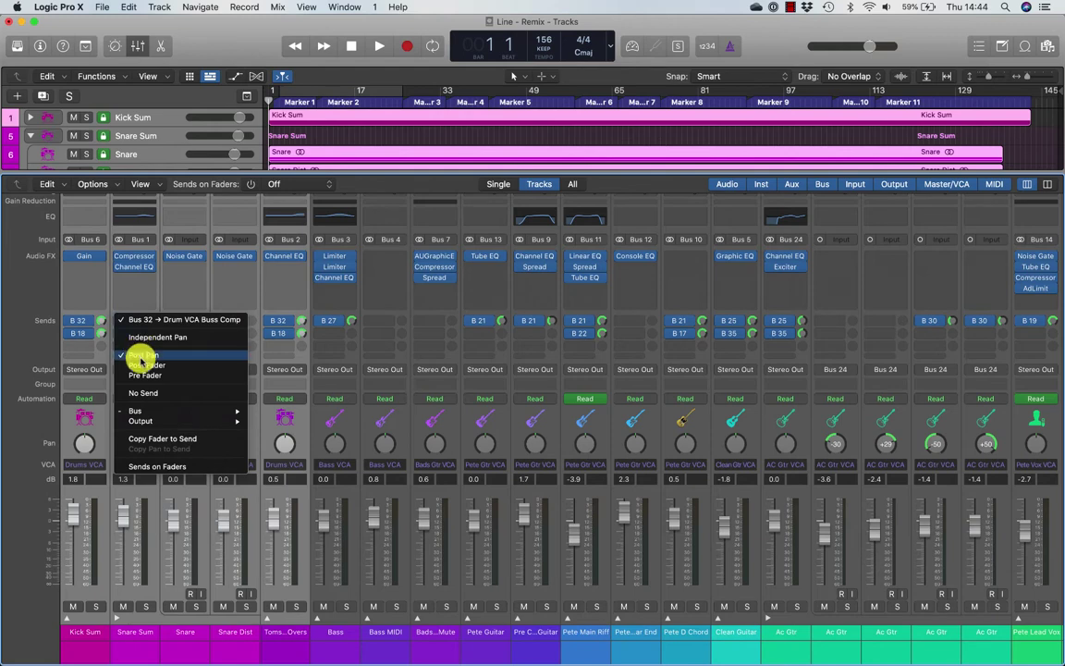
{"action": "left_click", "coordinate": [44, 369]}
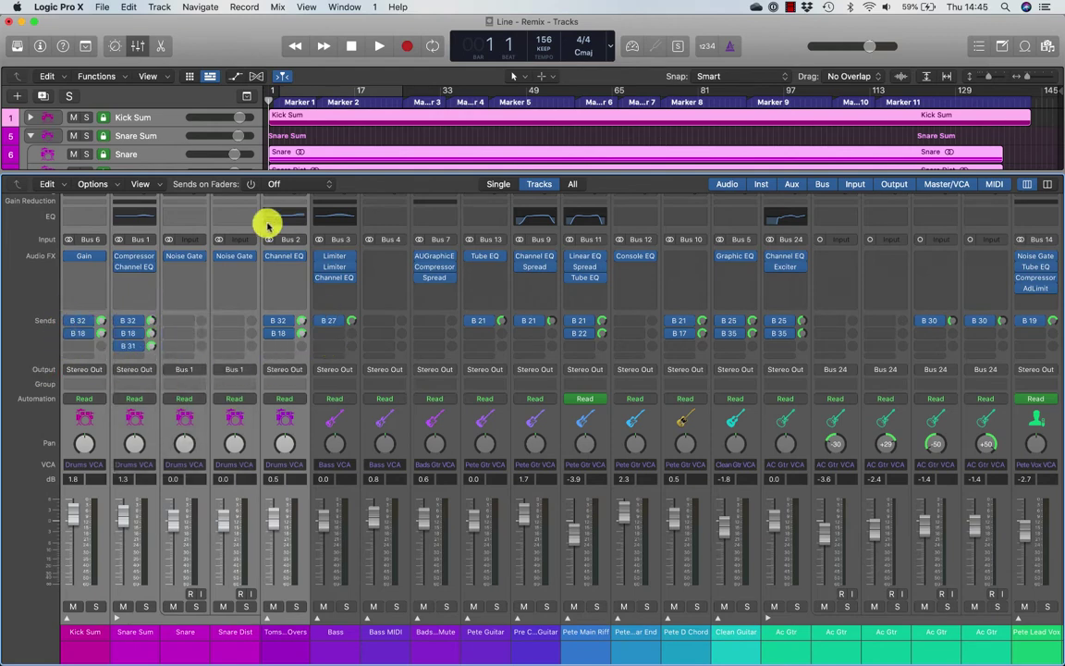
- Turn on Sends on Faders, show the Bus 32 Drum VCA Buss Comp sends, and switch back to Bus 18 Drum Buss SSL Comp
{"action": "left_click", "coordinate": [247, 184]}
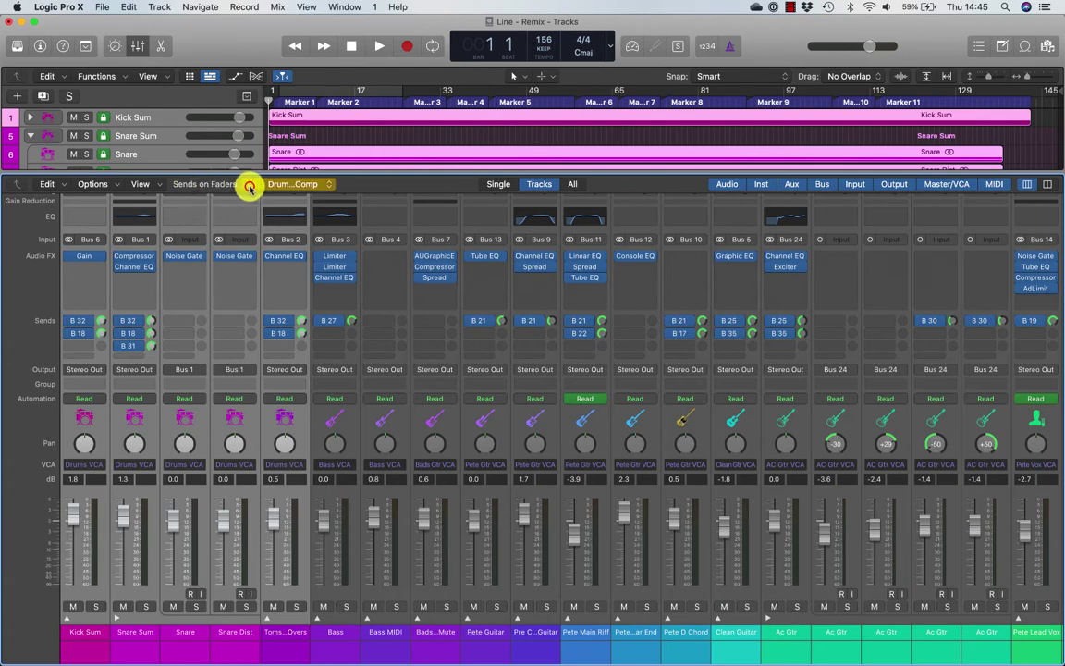
{"action": "left_click", "coordinate": [281, 182]}
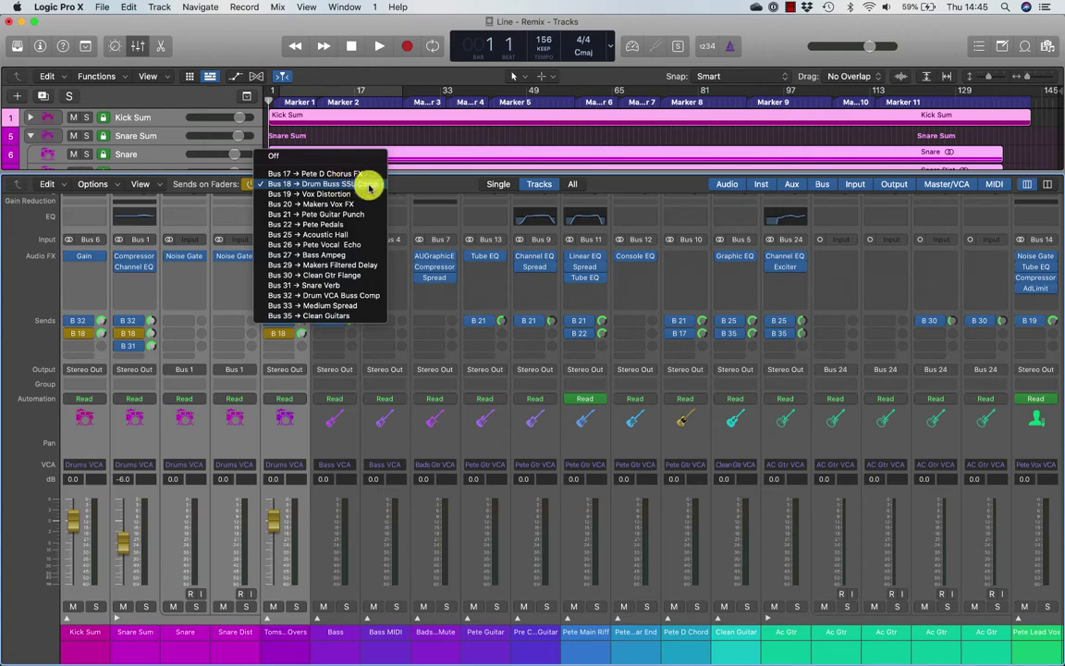
{"action": "left_click", "coordinate": [371, 292]}
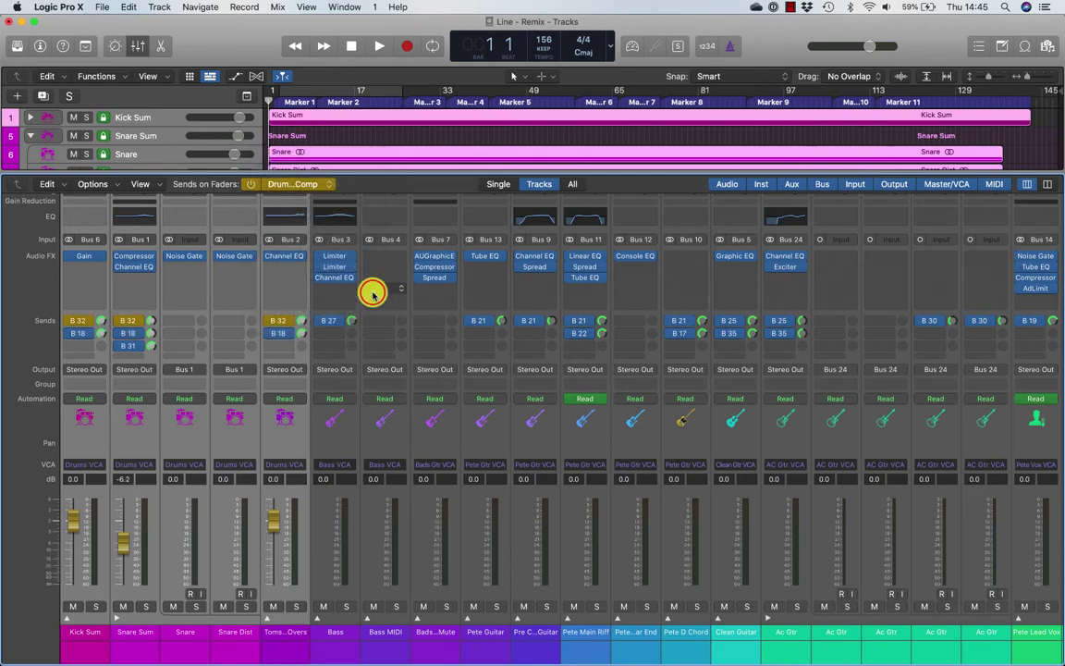
{"action": "left_click", "coordinate": [327, 183]}
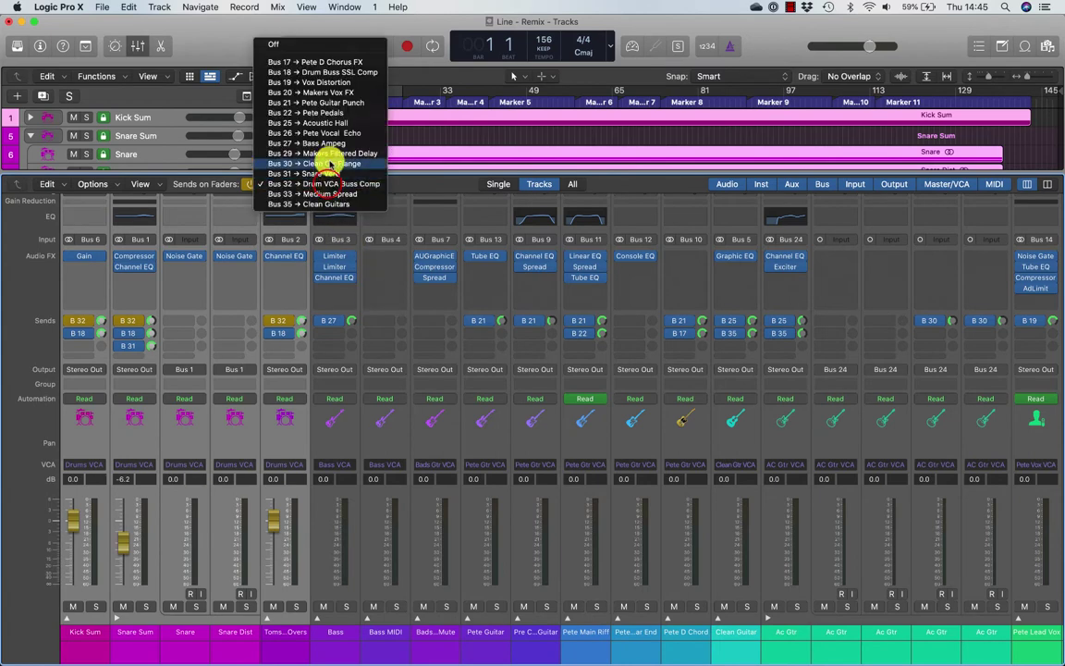
{"action": "left_click", "coordinate": [329, 72]}
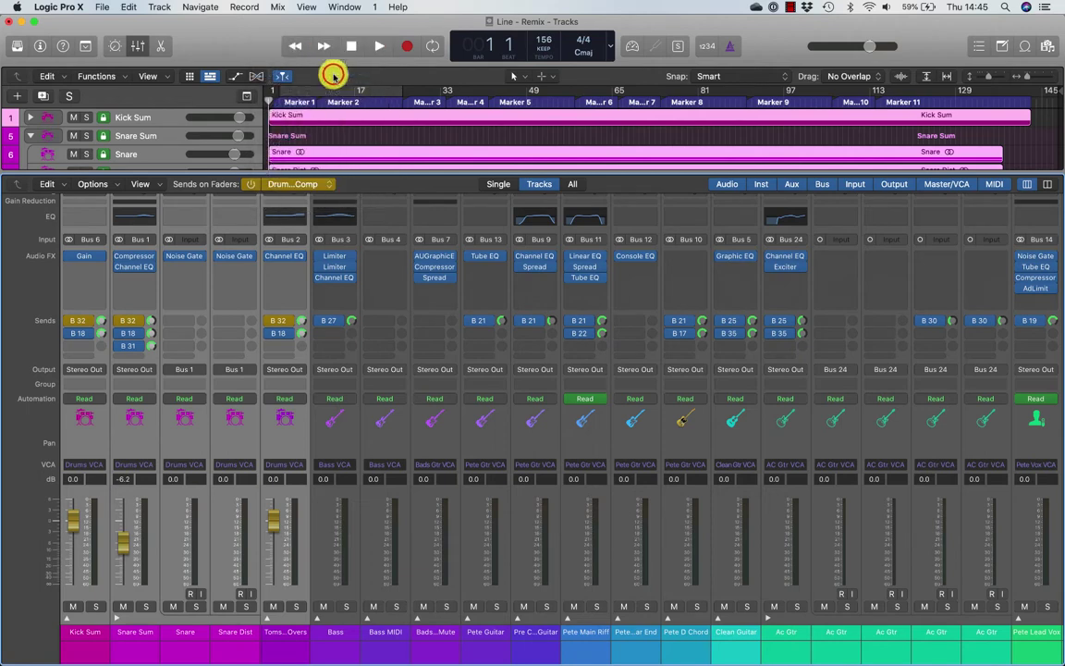
- Show the inspector and examine the compressor on Kick Sum's Bus 18 return, Drum Buss SSL Comp, closing its window when done
{"action": "left_click", "coordinate": [37, 46]}
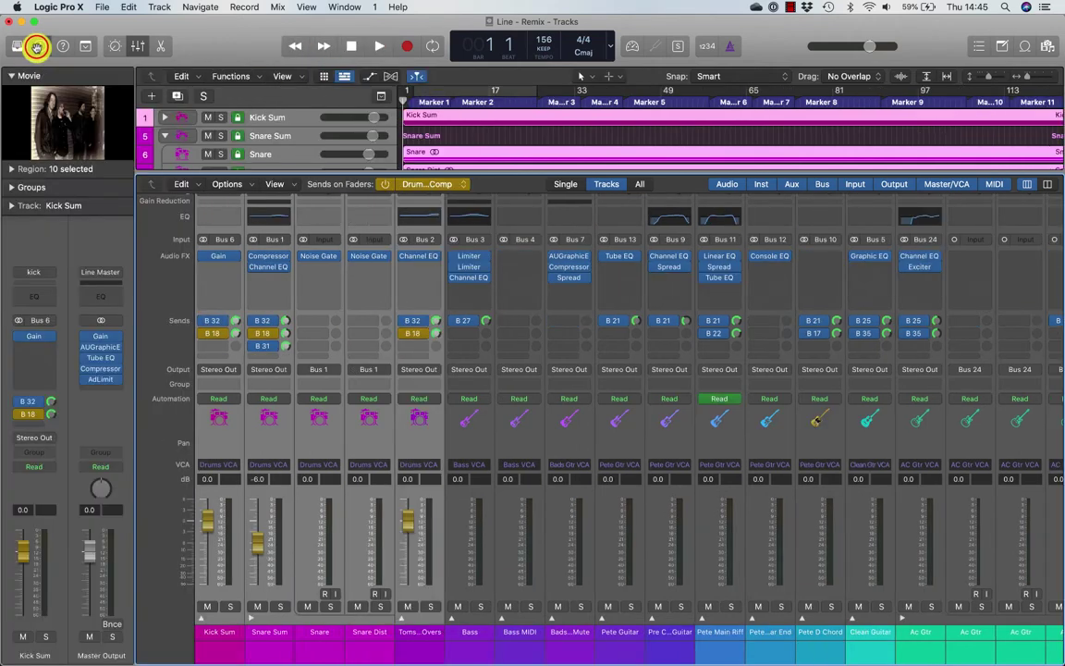
{"action": "left_click", "coordinate": [50, 413]}
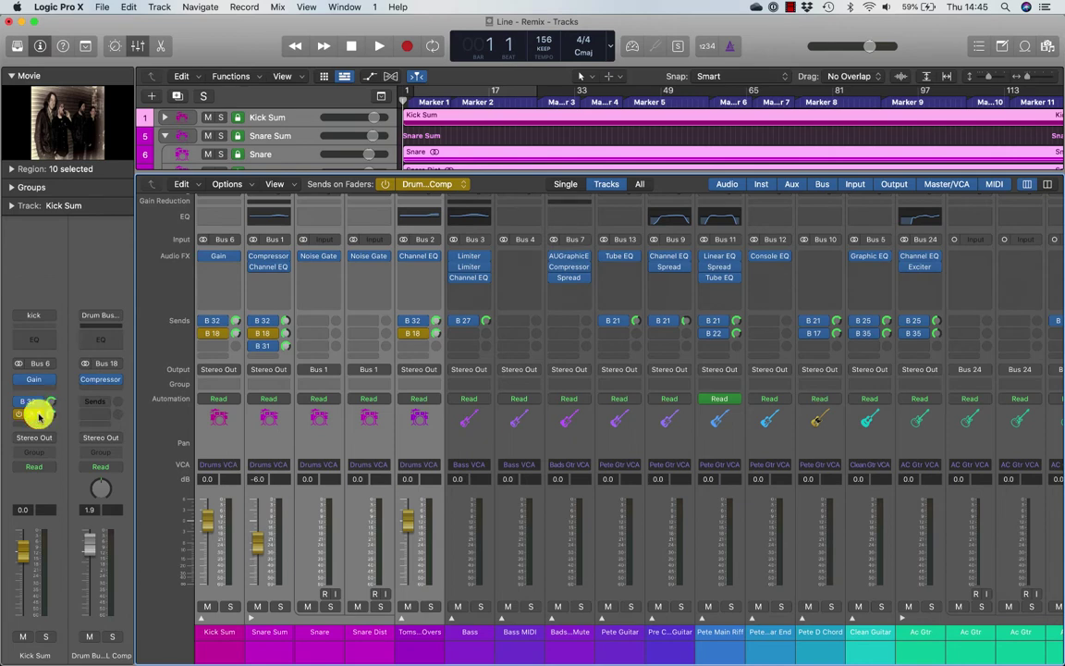
{"action": "left_click", "coordinate": [100, 379]}
{"action": "left_click_drag", "start_coordinate": [542, 172], "coordinate": [612, 72]}
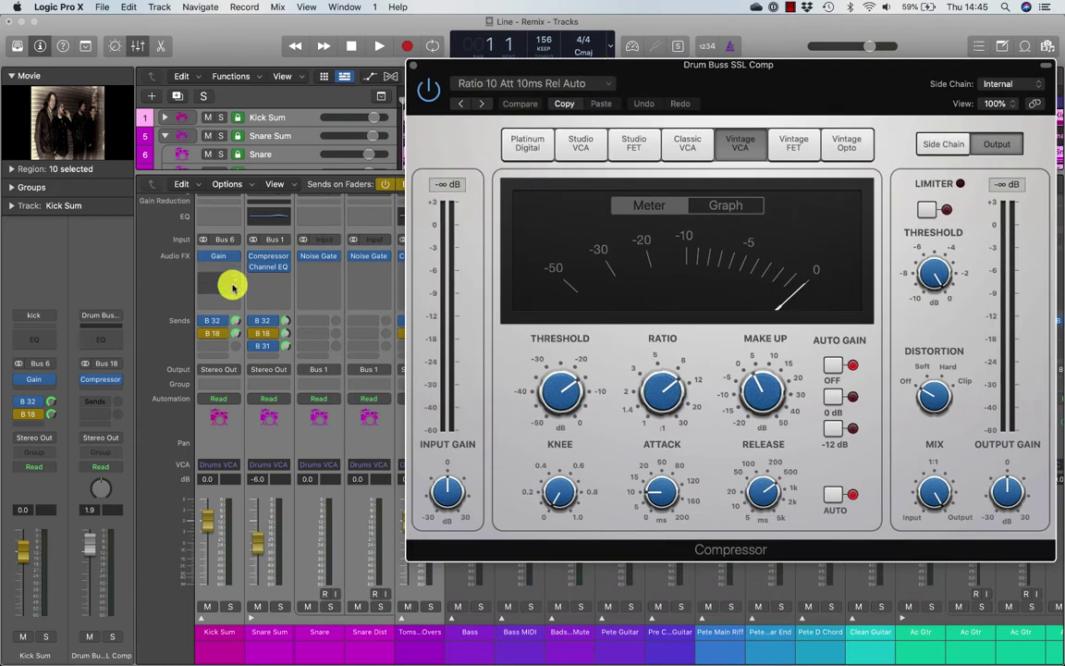
{"action": "left_click", "coordinate": [415, 63]}
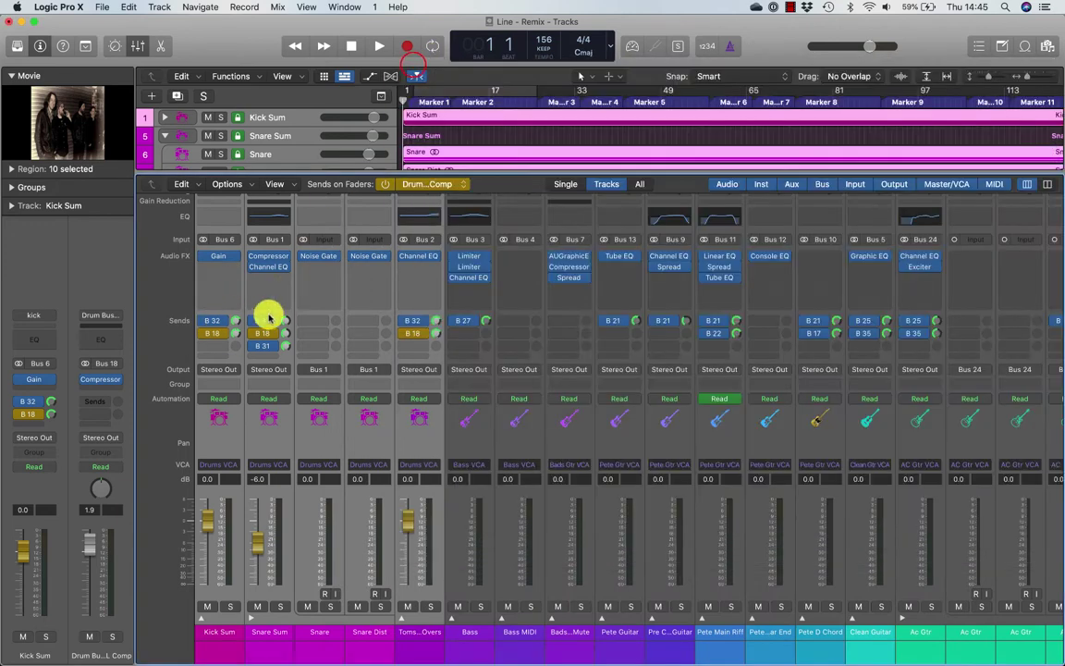
- Display the Bus 32 return, Drum VCA Buss Comp, and open its compressor clear of the drum channels
{"action": "left_click", "coordinate": [51, 401]}
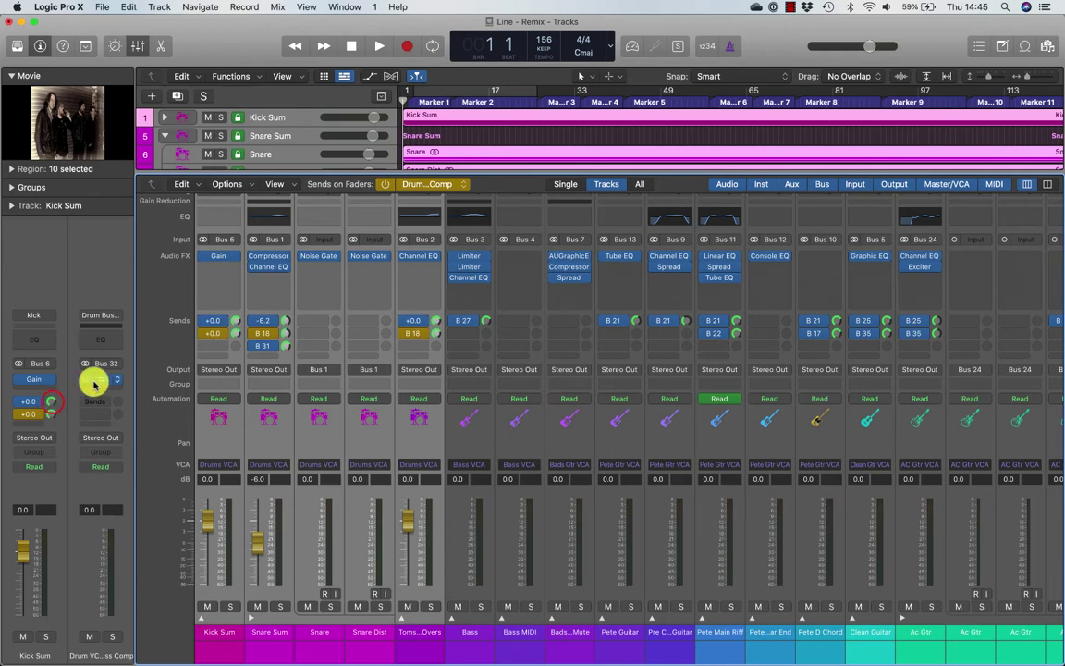
{"action": "left_click", "coordinate": [98, 378]}
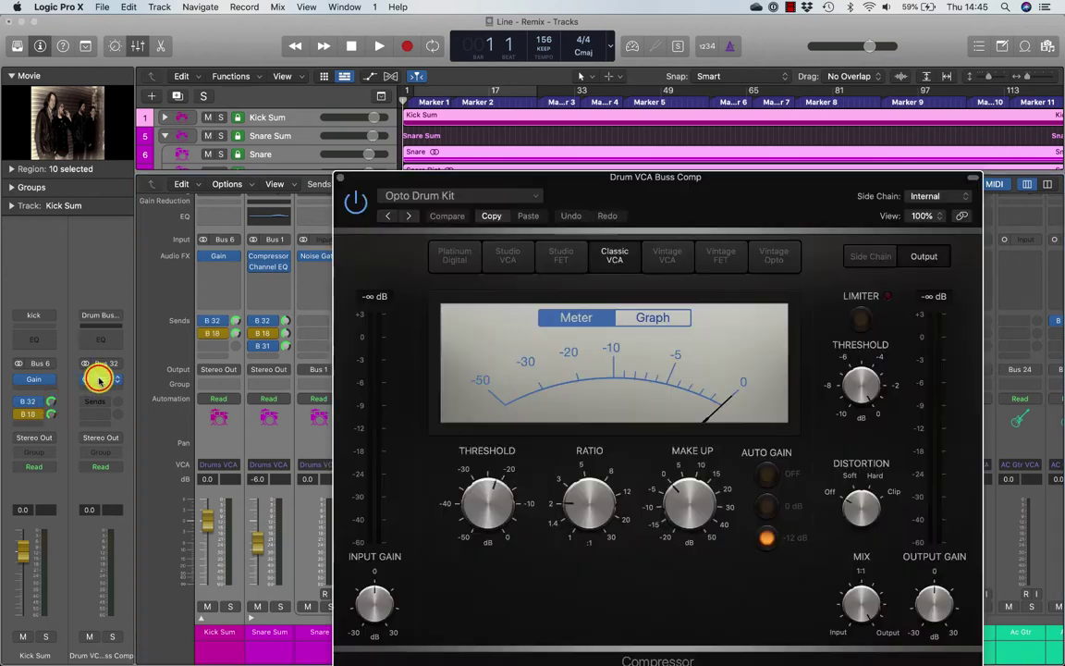
{"action": "left_click_drag", "start_coordinate": [608, 182], "coordinate": [663, 89]}
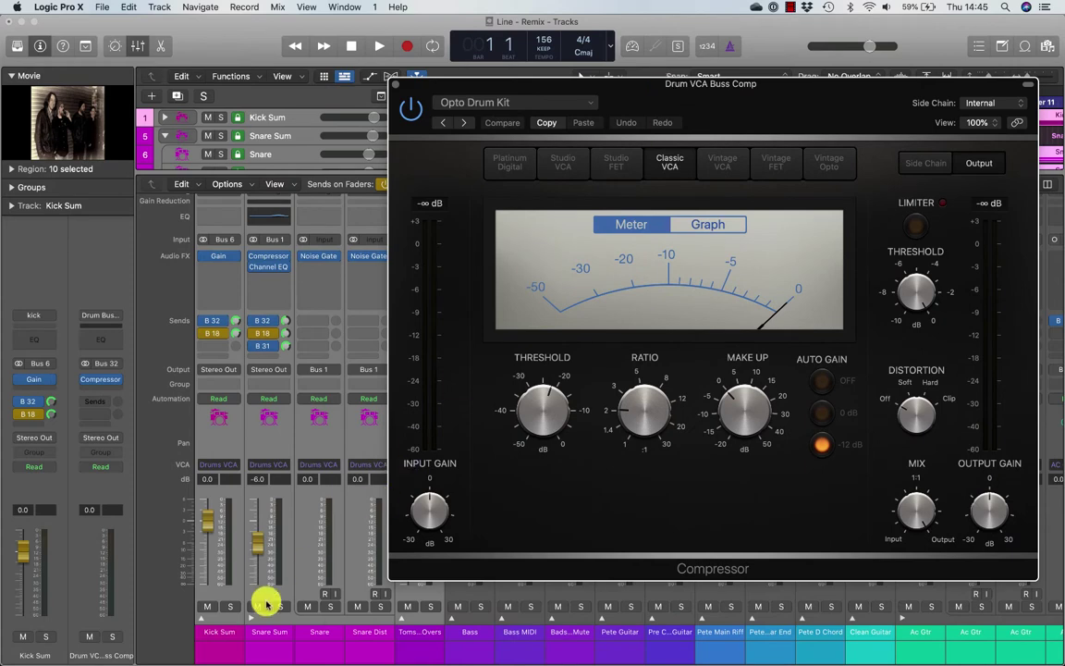
- Solo the drum channels and the Drum VCA Buss Comp return, and audition them with playback
{"action": "left_click_drag", "start_coordinate": [212, 639], "coordinate": [420, 637]}
{"action": "left_click", "coordinate": [430, 606]}
{"action": "key", "text": "space"}
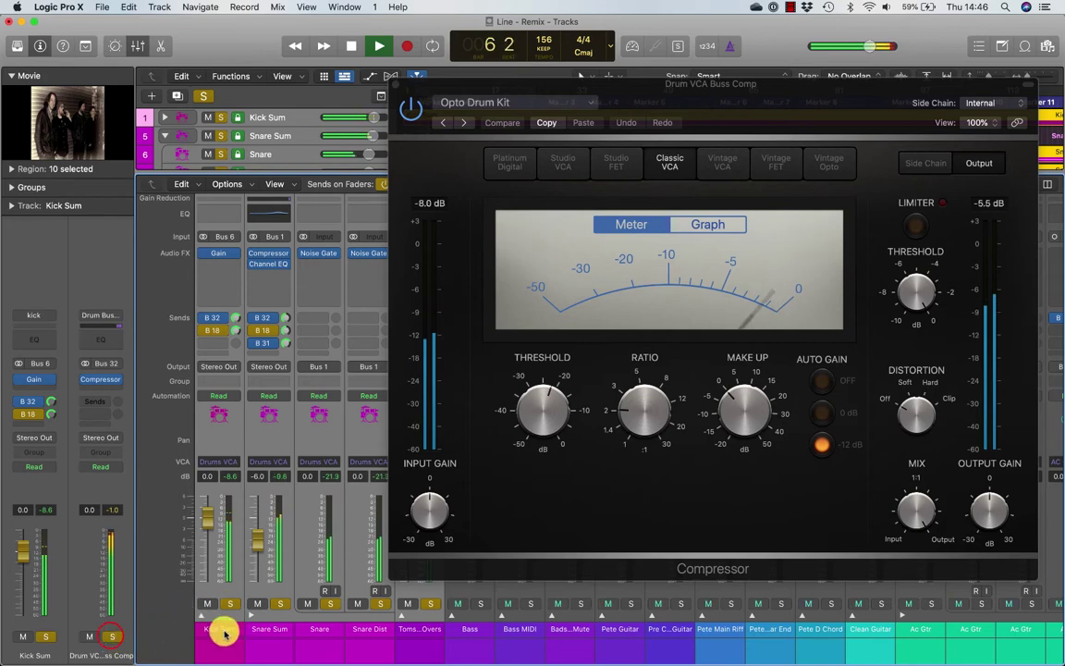
{"action": "left_click", "coordinate": [430, 603]}
{"action": "key", "text": "space"}
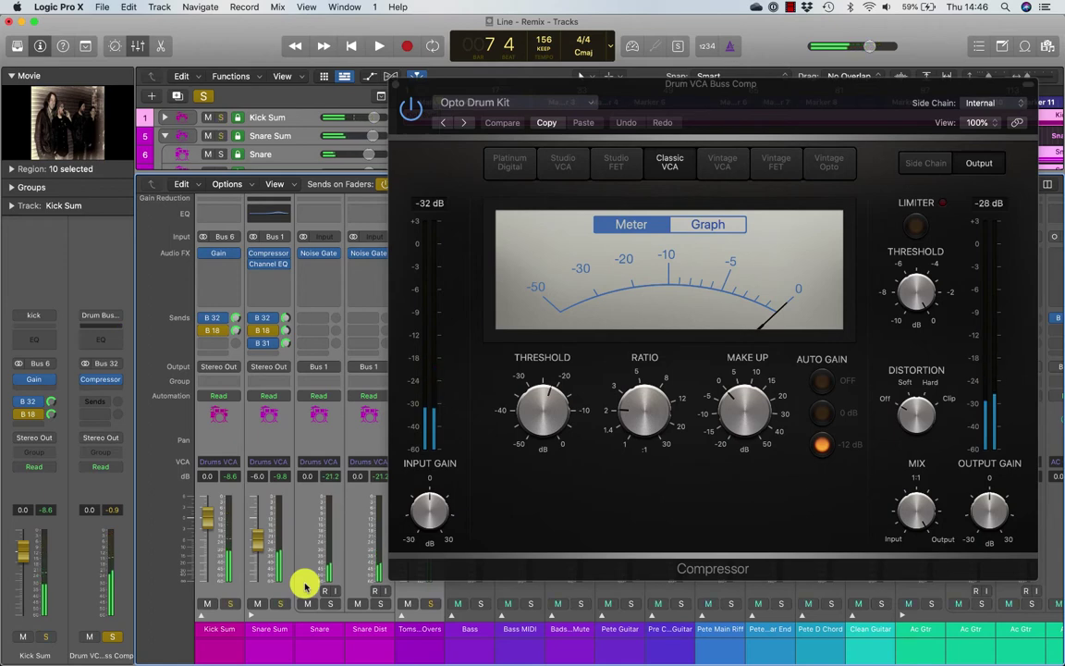
{"action": "key", "text": "space"}
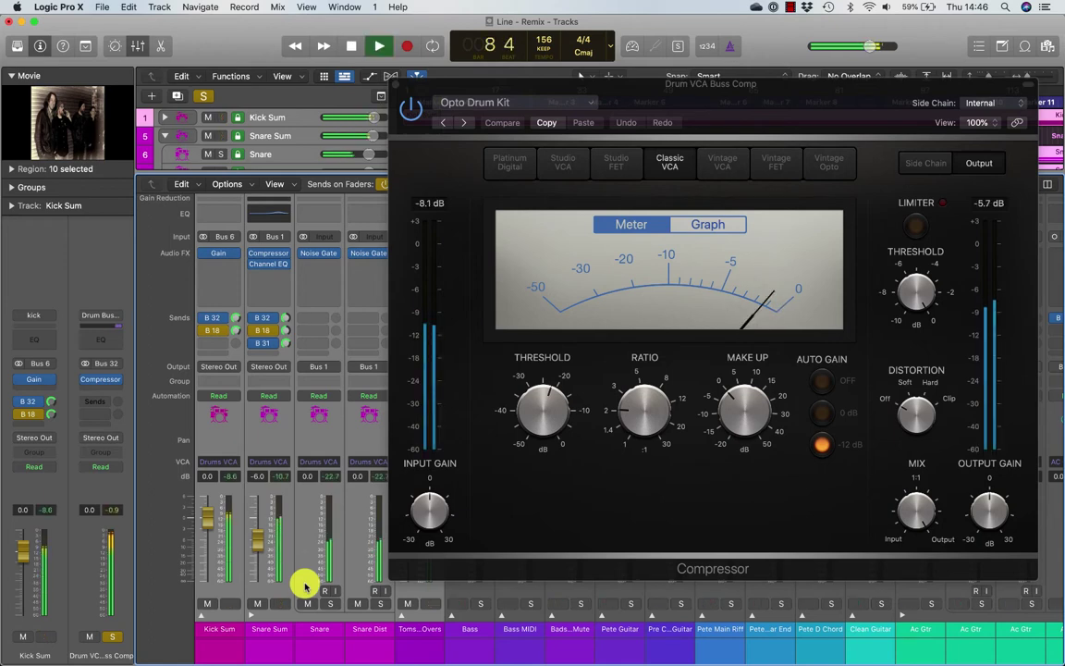
{"action": "key", "text": "space"}
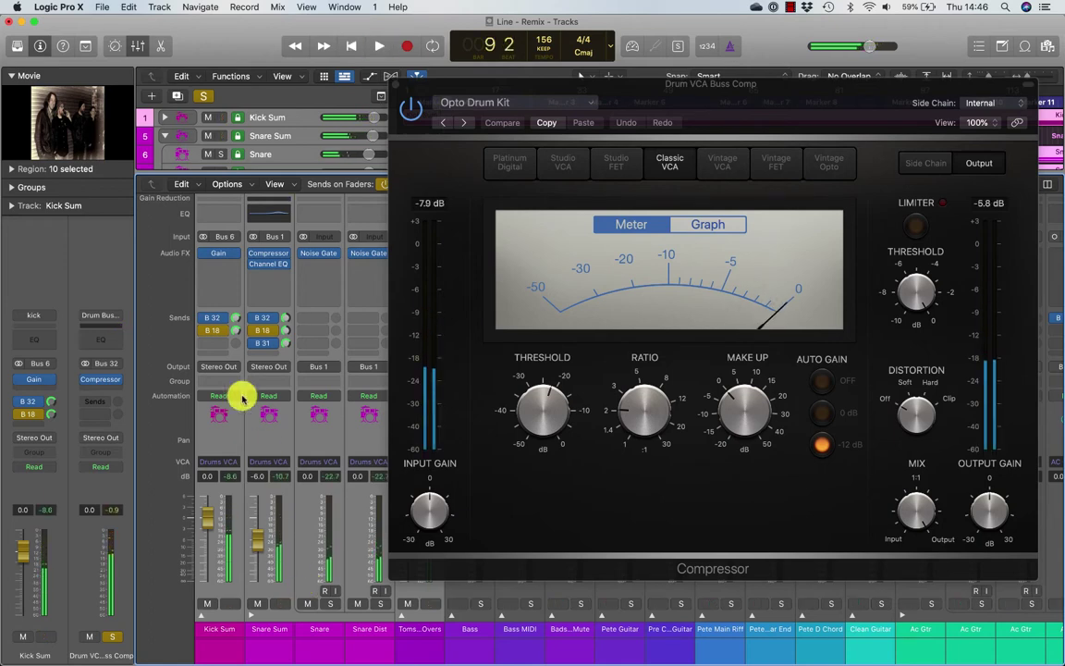
- Solo the Bus 18 Drum Buss SSL Comp return, start playback and unsolo the Bus 32 Drum VCA Buss Comp return
{"action": "left_click", "coordinate": [48, 413]}
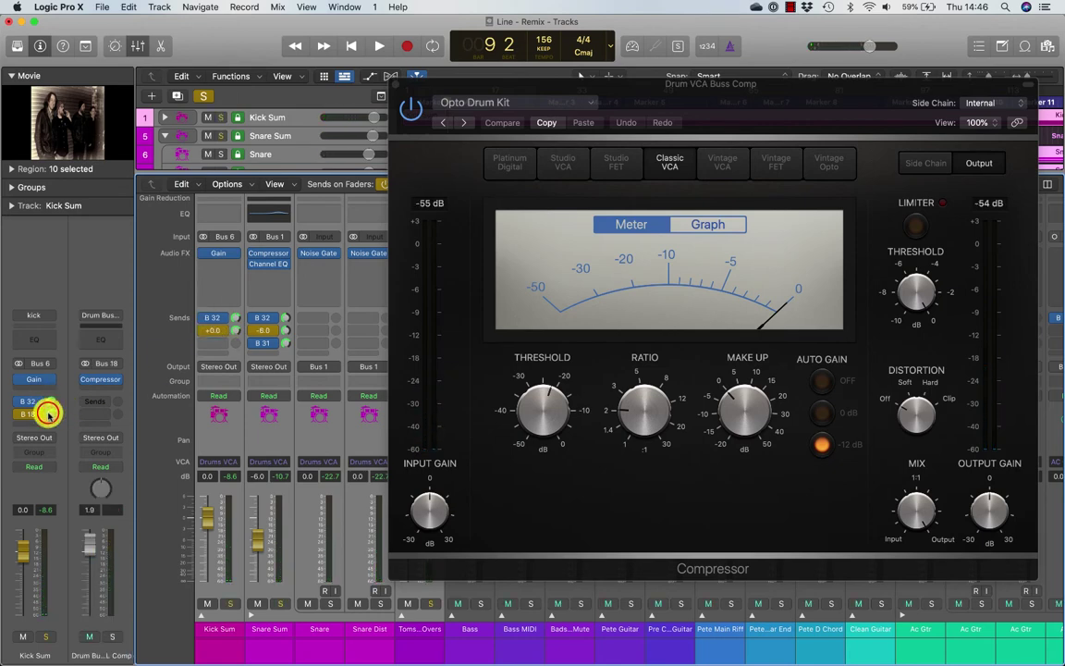
{"action": "left_click", "coordinate": [112, 636]}
{"action": "key", "text": "space"}
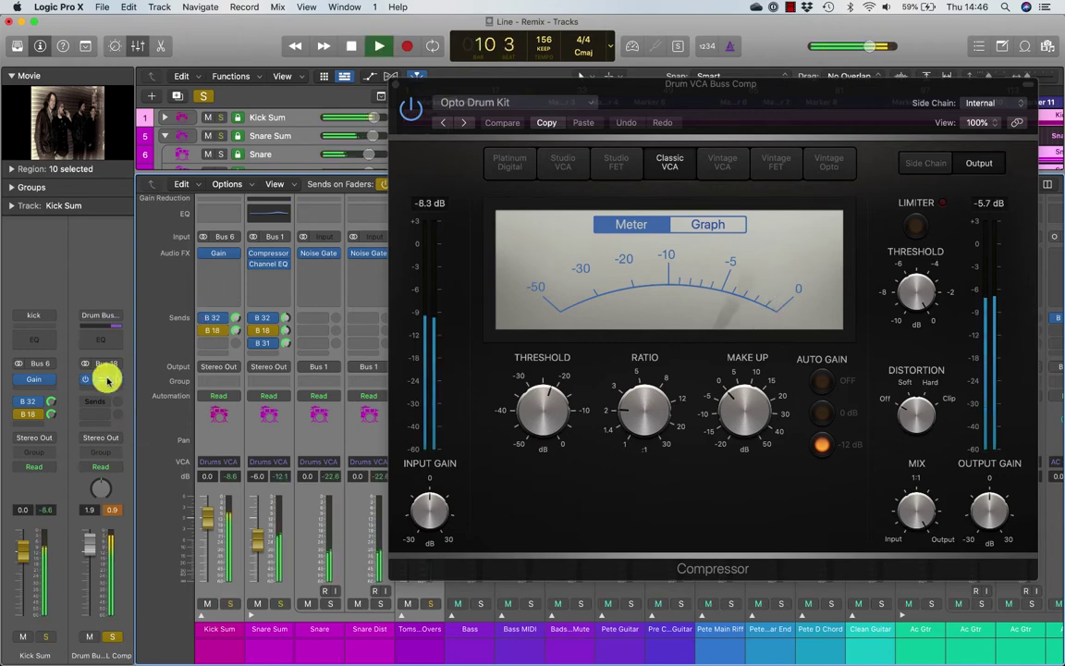
{"action": "left_click", "coordinate": [55, 404]}
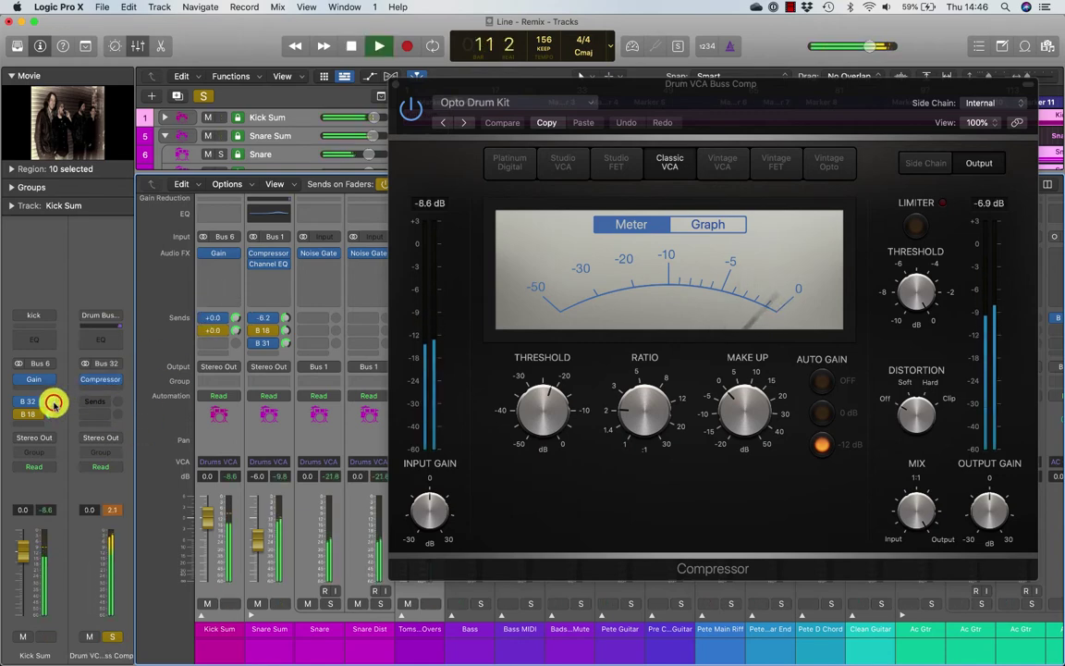
{"action": "left_click", "coordinate": [111, 636]}
- Open the Bus 18 Drum Buss SSL Comp compressor, watch its metering during playback, and close both compressor windows
{"action": "left_click", "coordinate": [53, 413]}
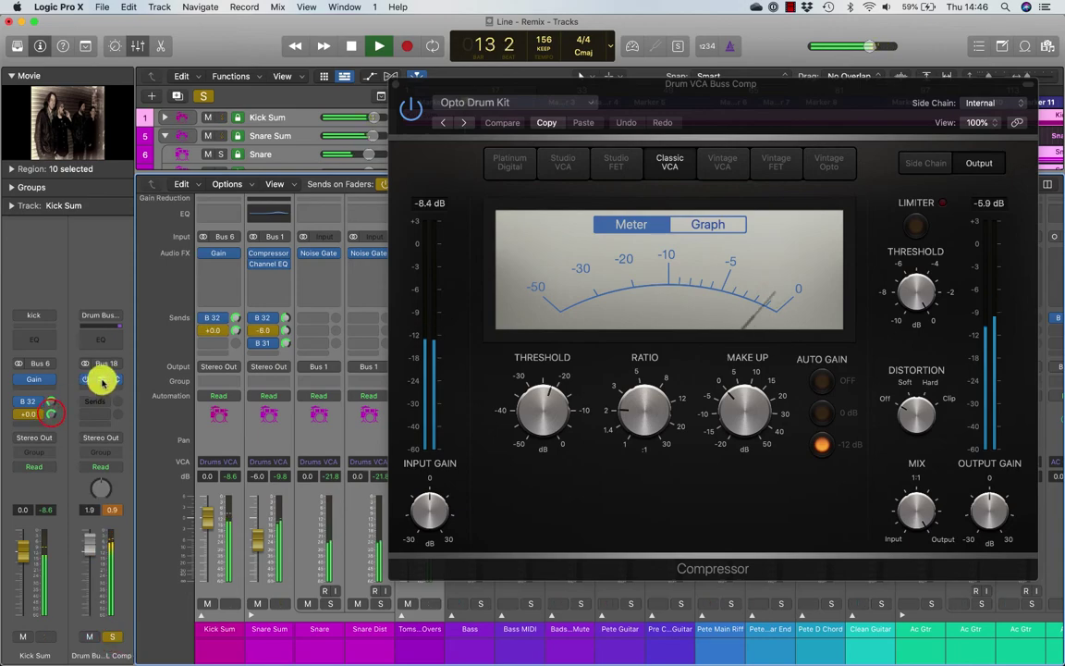
{"action": "left_click", "coordinate": [102, 379]}
{"action": "left_click_drag", "start_coordinate": [637, 72], "coordinate": [641, 263]}
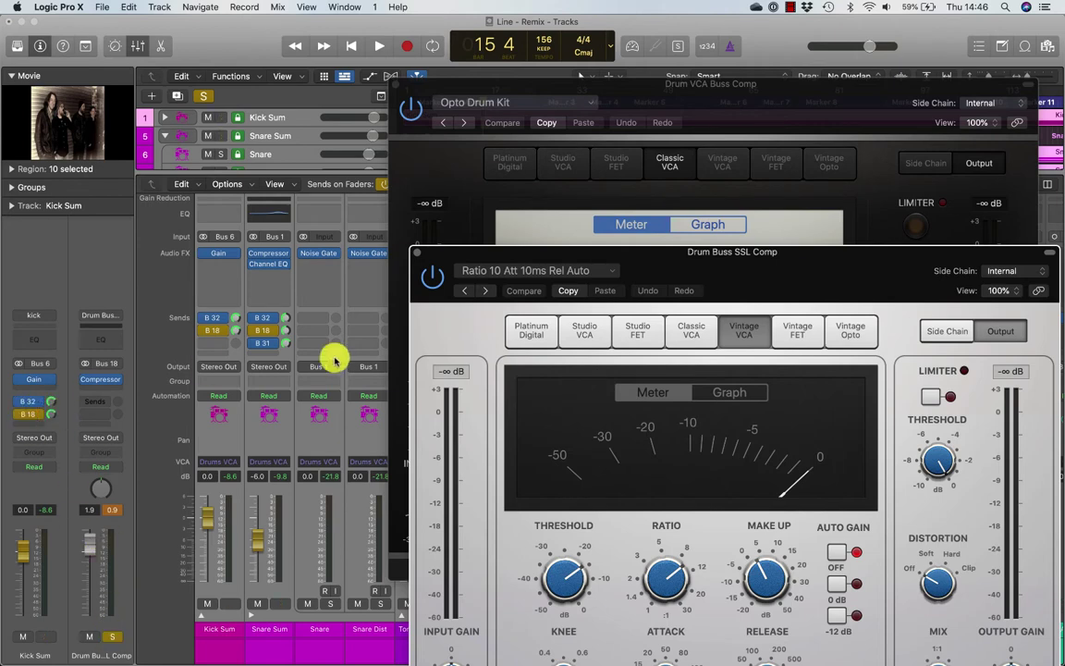
{"action": "key", "text": "space"}
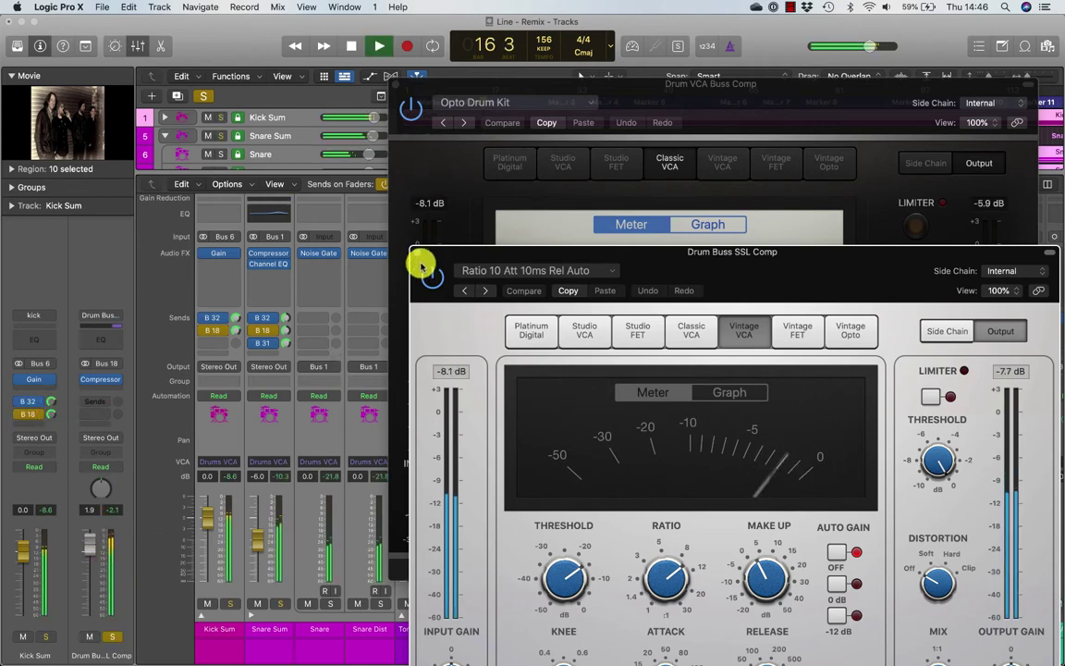
{"action": "left_click", "coordinate": [418, 253]}
{"action": "left_click", "coordinate": [394, 85]}
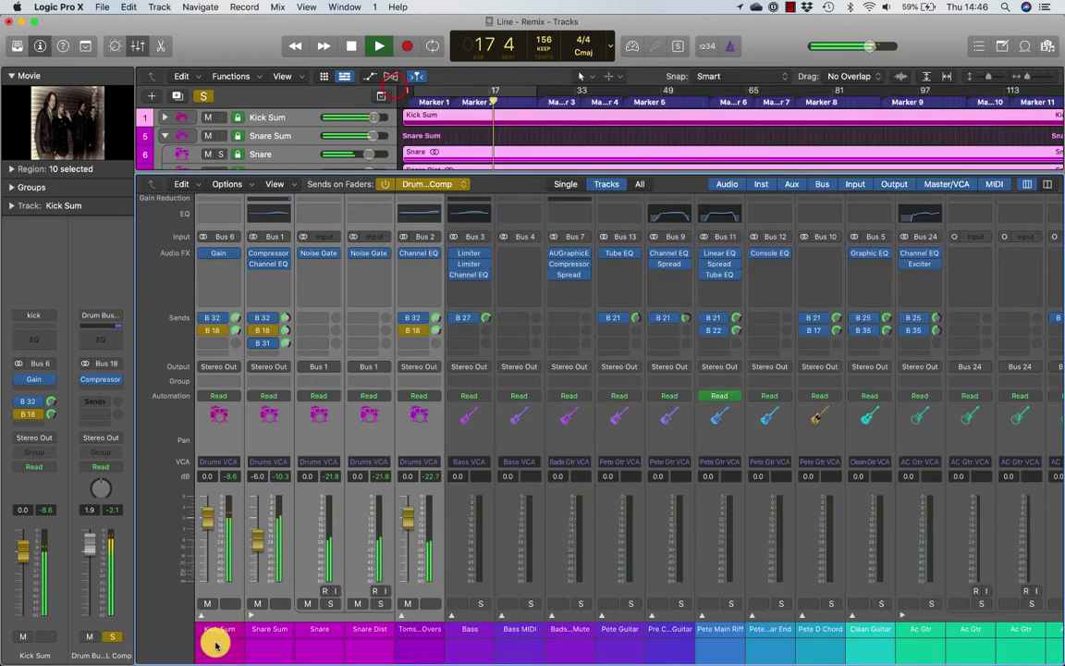
- Bypass the Bus 18 sends on Snare Sum and Toms and Overs, and audition Kick Sum while toggling its own Bus 18 send
{"action": "left_click_drag", "start_coordinate": [219, 637], "coordinate": [399, 630]}
{"action": "left_click", "coordinate": [430, 602]}
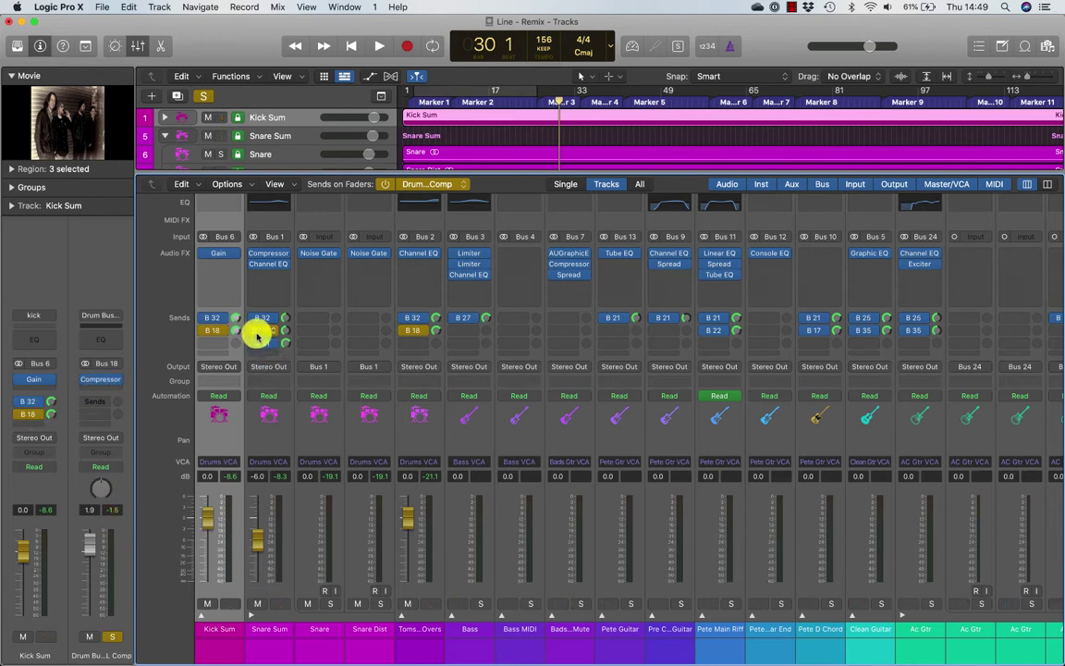
{"action": "left_click", "coordinate": [401, 332]}
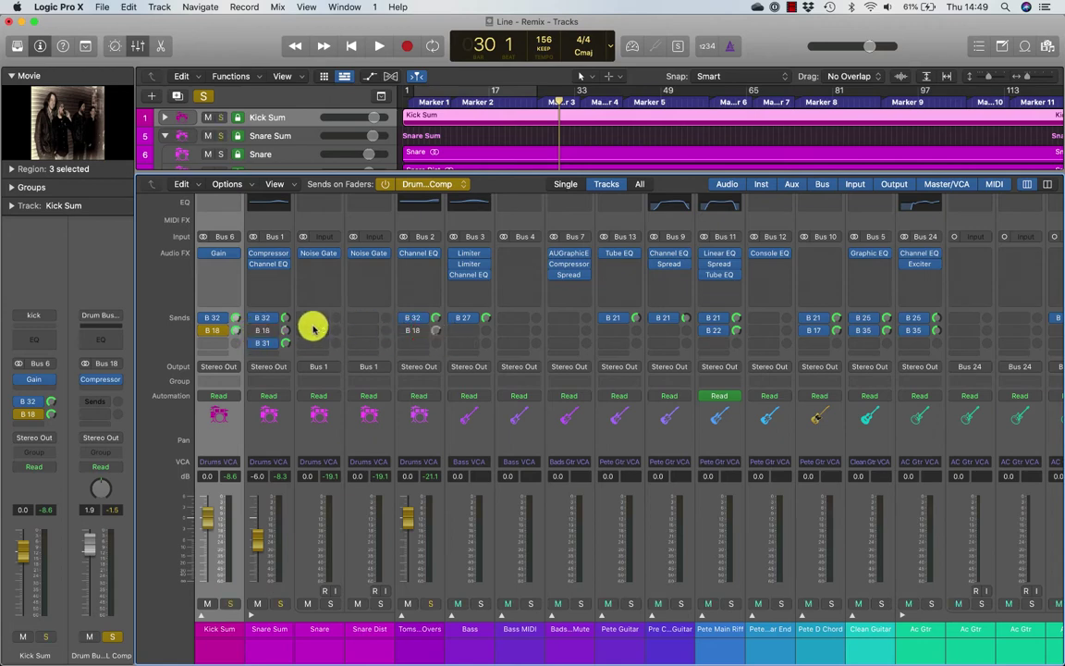
{"action": "key", "text": "space"}
{"action": "left_click", "coordinate": [231, 603]}
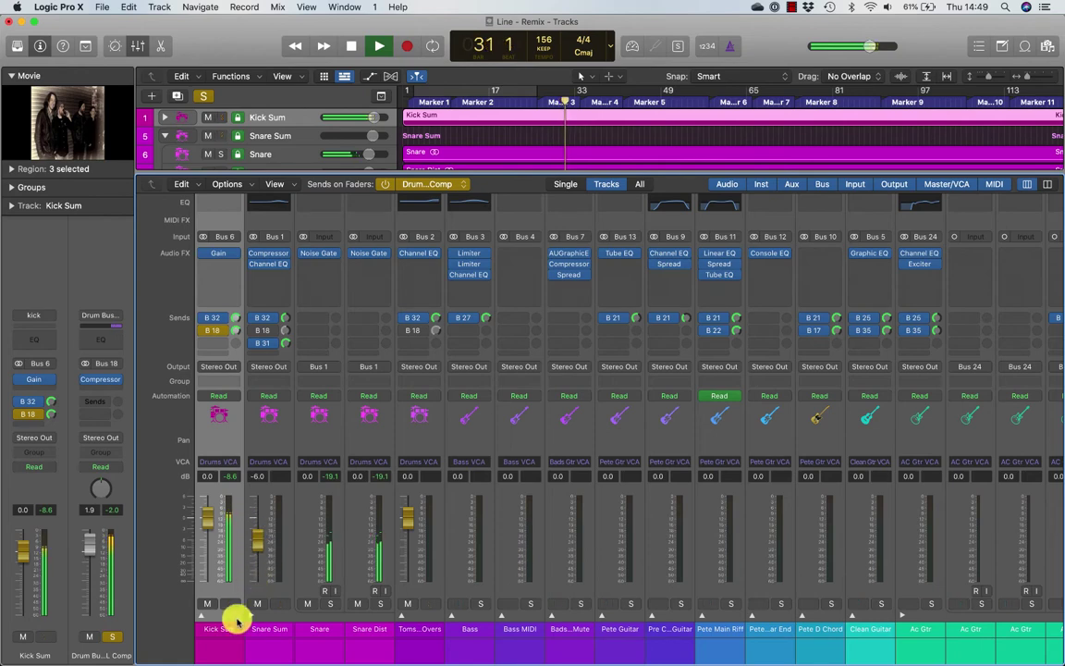
{"action": "left_click", "coordinate": [205, 330]}
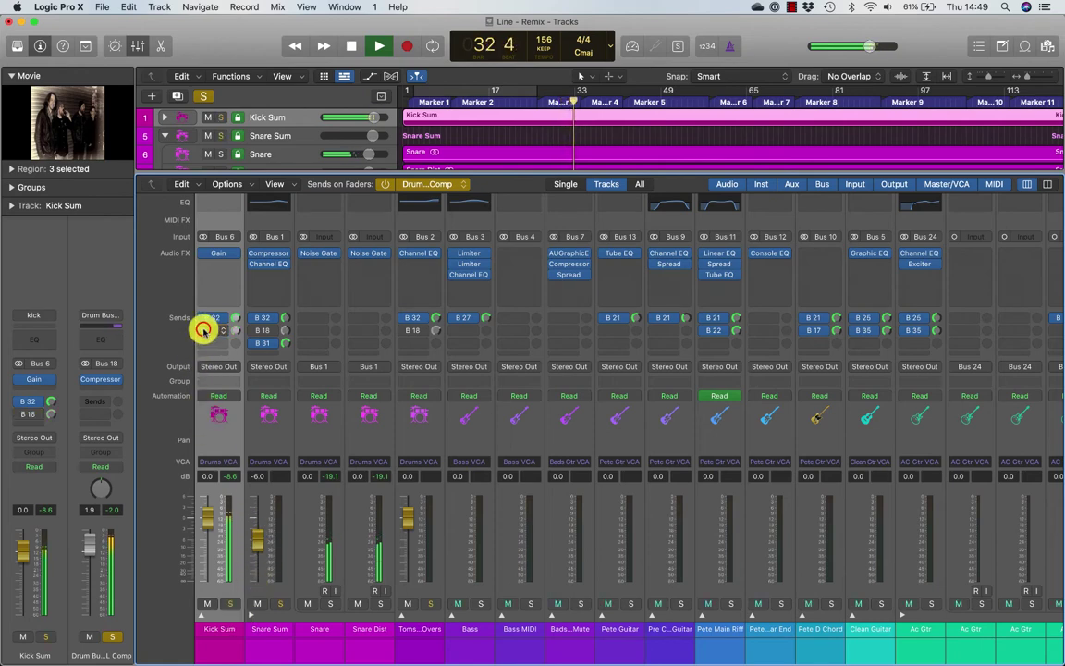
- Show the returns of Kick Sum's Bus 32 and Bus 18 sends in the inspector, and mute the Bus 8 Drum Distortion return
{"action": "left_click", "coordinate": [50, 402]}
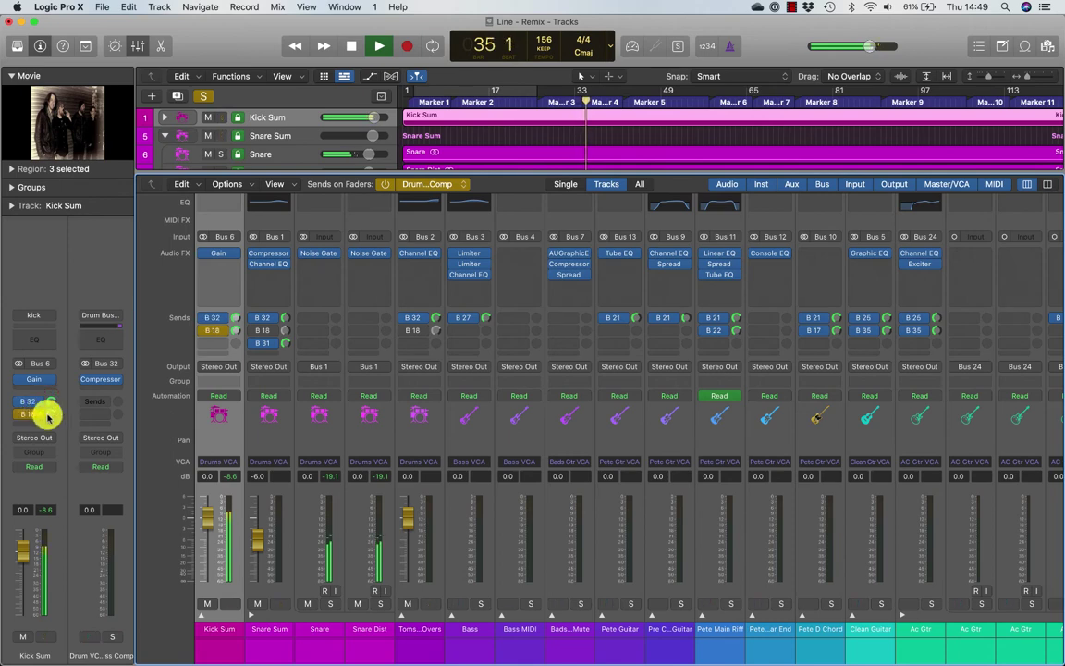
{"action": "left_click", "coordinate": [51, 412]}
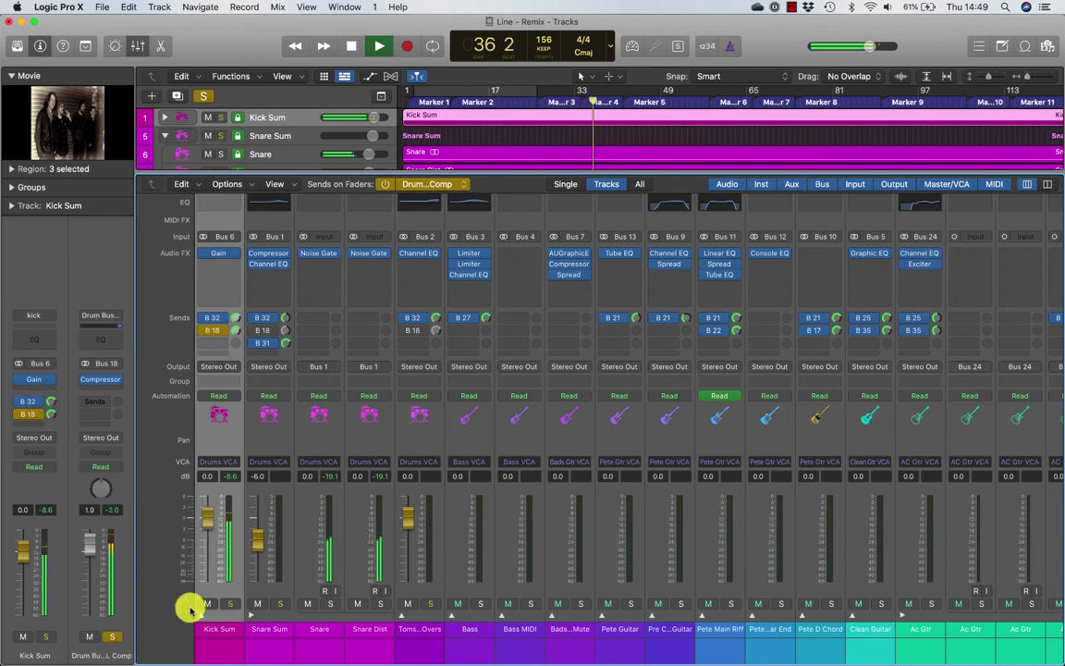
{"action": "scroll", "coordinate": [434, 472], "scroll_direction": "right", "scroll_amount": 15}
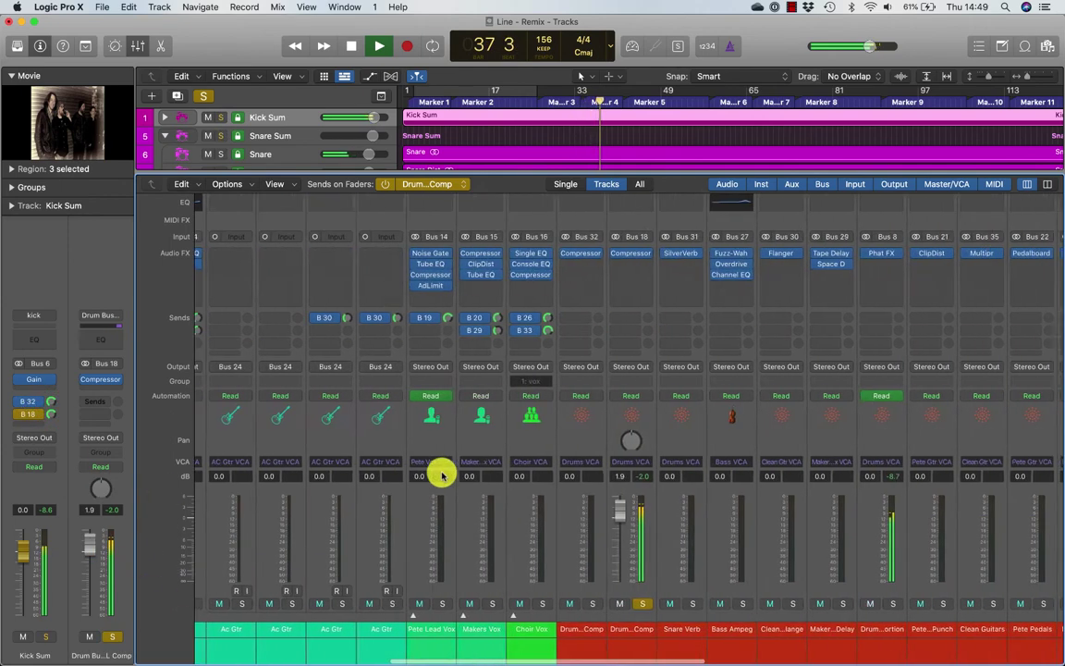
{"action": "scroll", "coordinate": [442, 475], "scroll_direction": "left", "scroll_amount": 15}
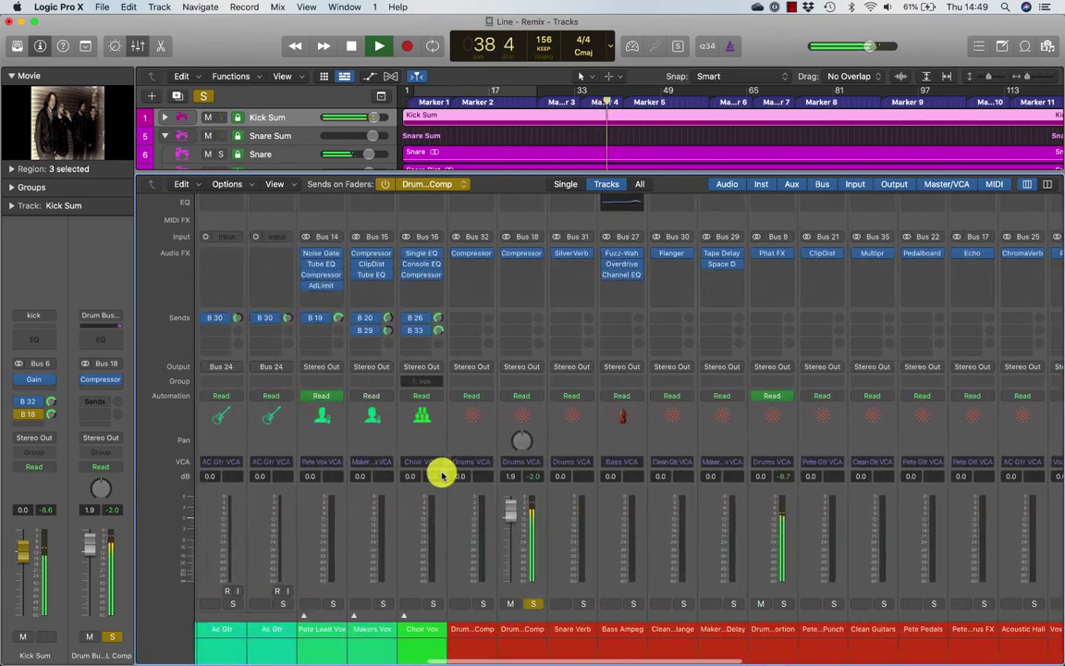
{"action": "left_click", "coordinate": [760, 604]}
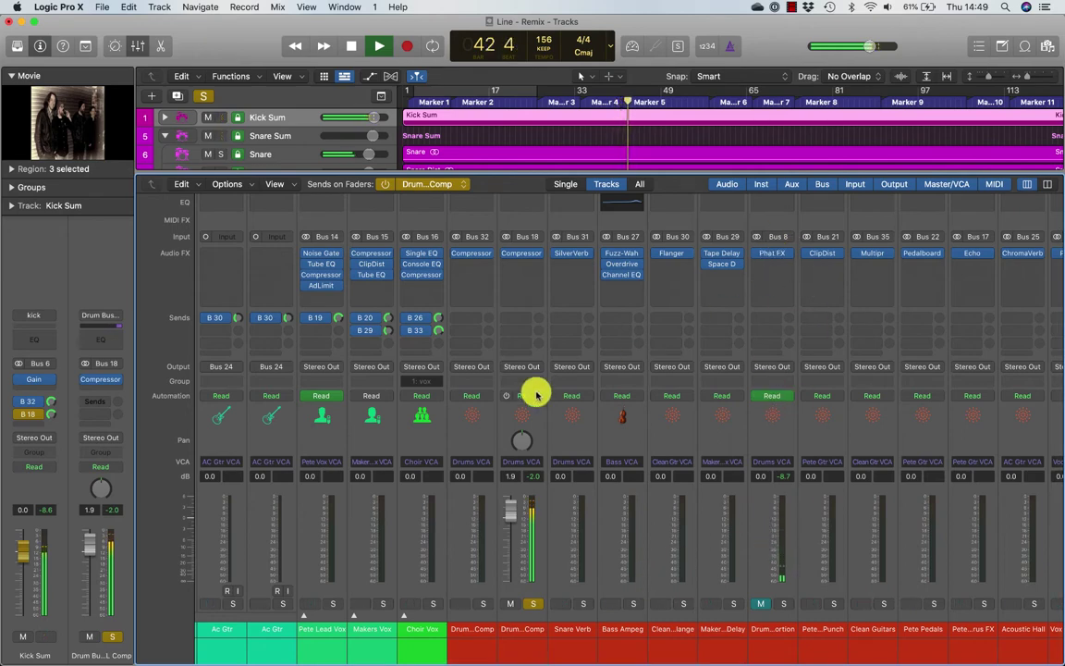
- Expand the Kick Sum stack, select Kick Sample, kick Live and kick Sub together, and try panning them as a group
{"action": "scroll", "coordinate": [536, 392], "scroll_direction": "left", "scroll_amount": 10}
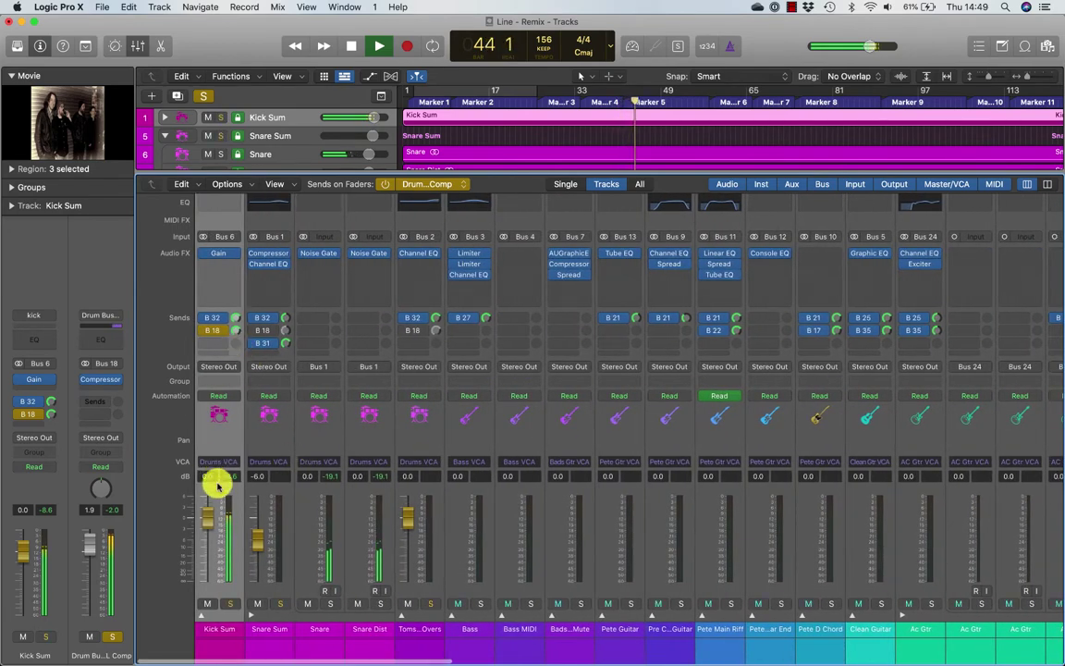
{"action": "left_click", "coordinate": [203, 614]}
{"action": "left_click", "coordinate": [270, 629]}
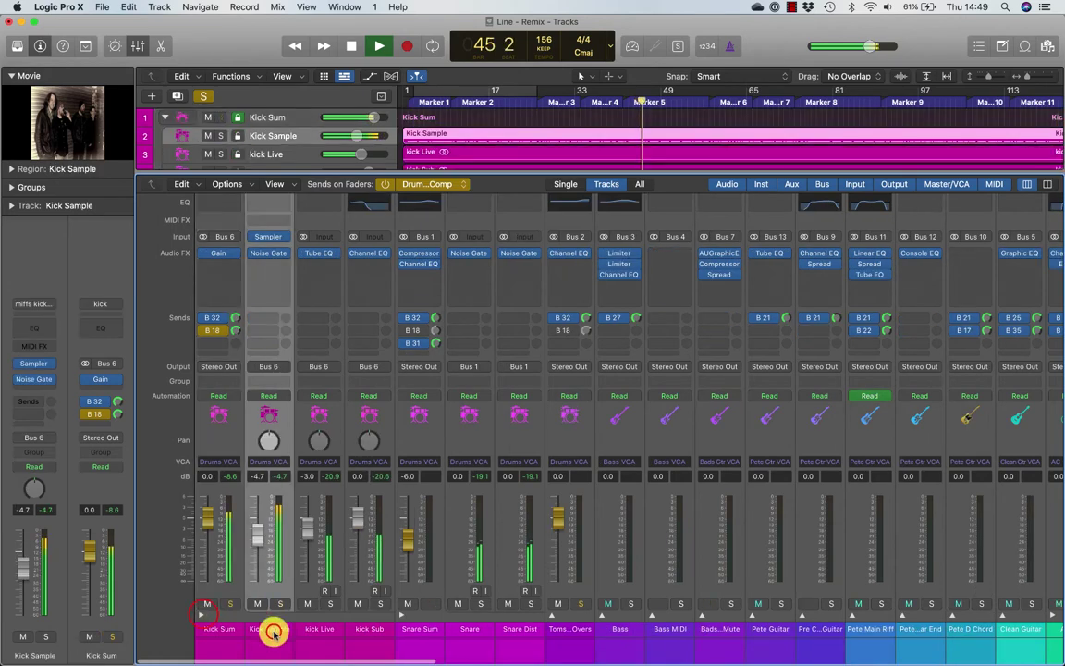
{"action": "left_click", "coordinate": [382, 633], "text": "shift"}
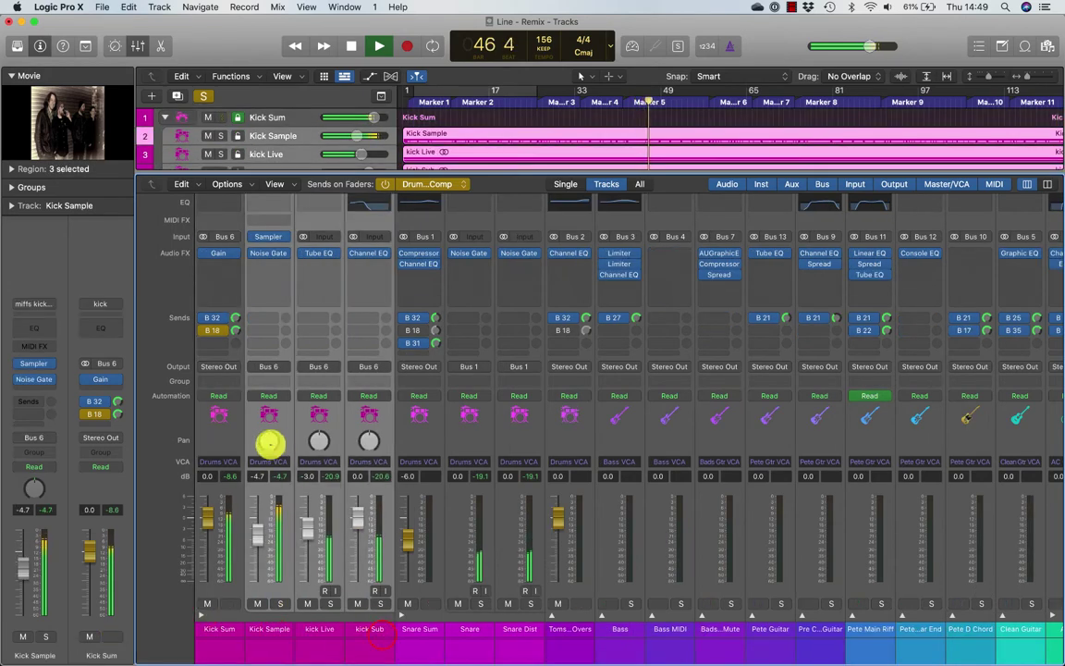
{"action": "mouse_move", "coordinate": [268, 442]}
{"action": "left_mouse_down"}
{"action": "mouse_move", "coordinate": [263, 518]}
{"action": "mouse_move", "coordinate": [247, 362]}
{"action": "mouse_move", "coordinate": [245, 442]}
{"action": "mouse_move", "coordinate": [262, 452]}
{"action": "left_mouse_up"}
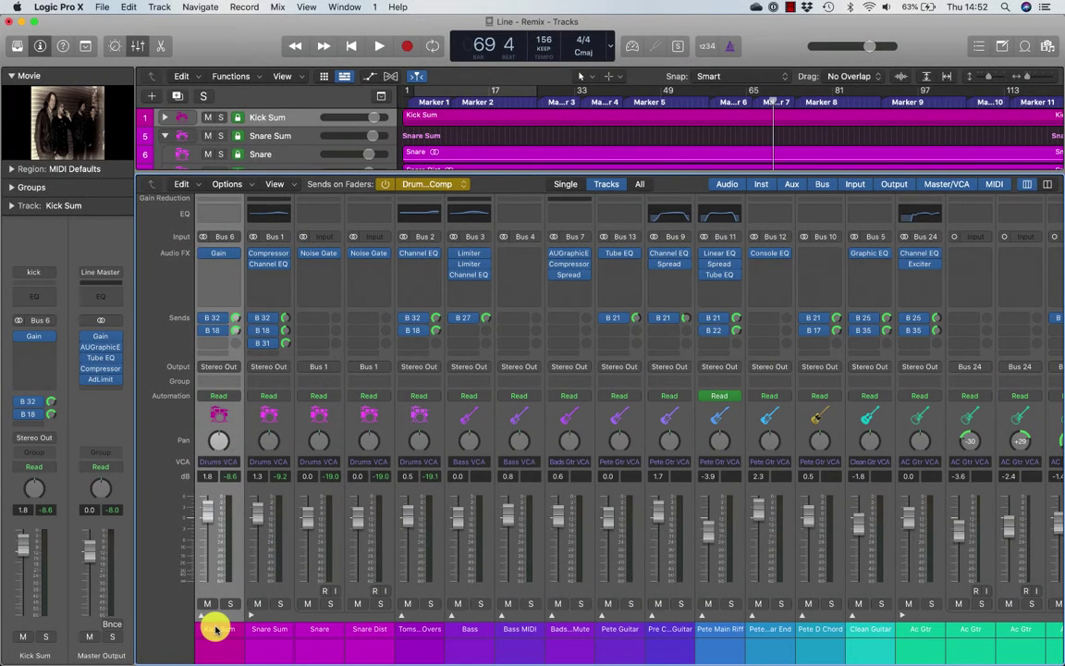
- Select the drum channels from Kick Sum to Toms and Overs and add a Bus 64 send to all of them
{"action": "left_click", "coordinate": [434, 630], "text": "shift"}
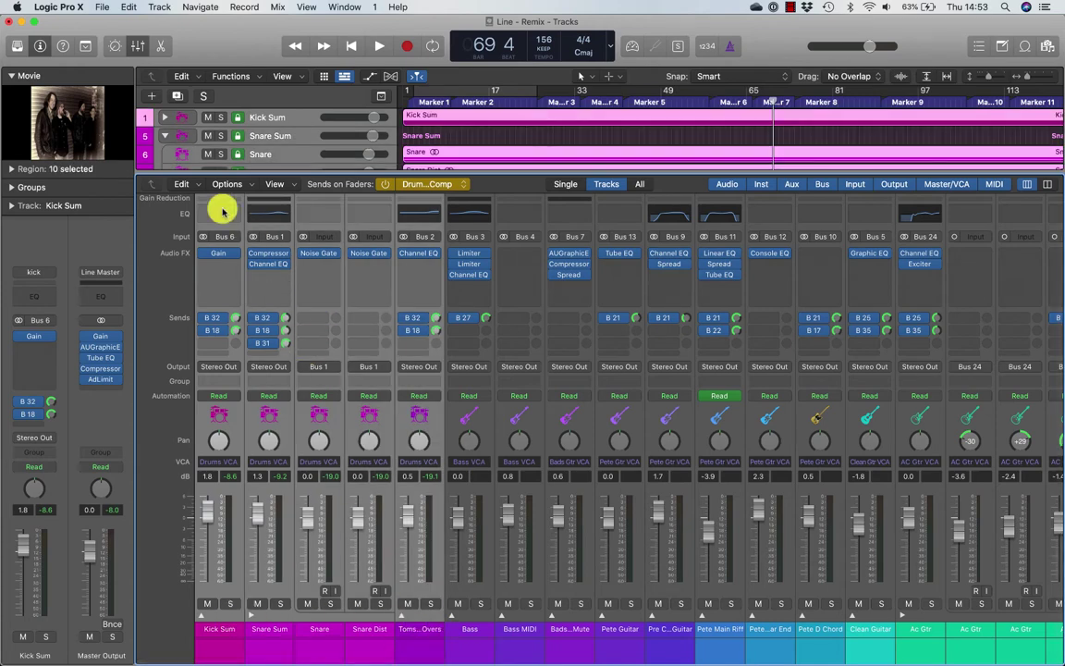
{"action": "left_click", "coordinate": [195, 182]}
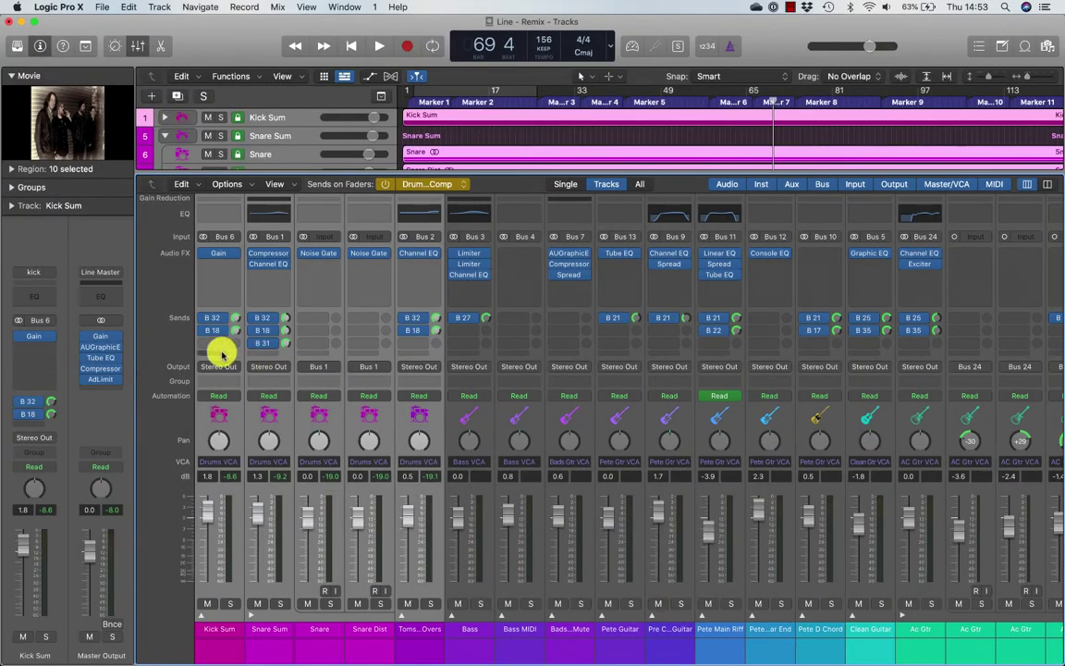
{"action": "left_click", "coordinate": [222, 351]}
{"action": "mouse_move", "coordinate": [220, 370]}
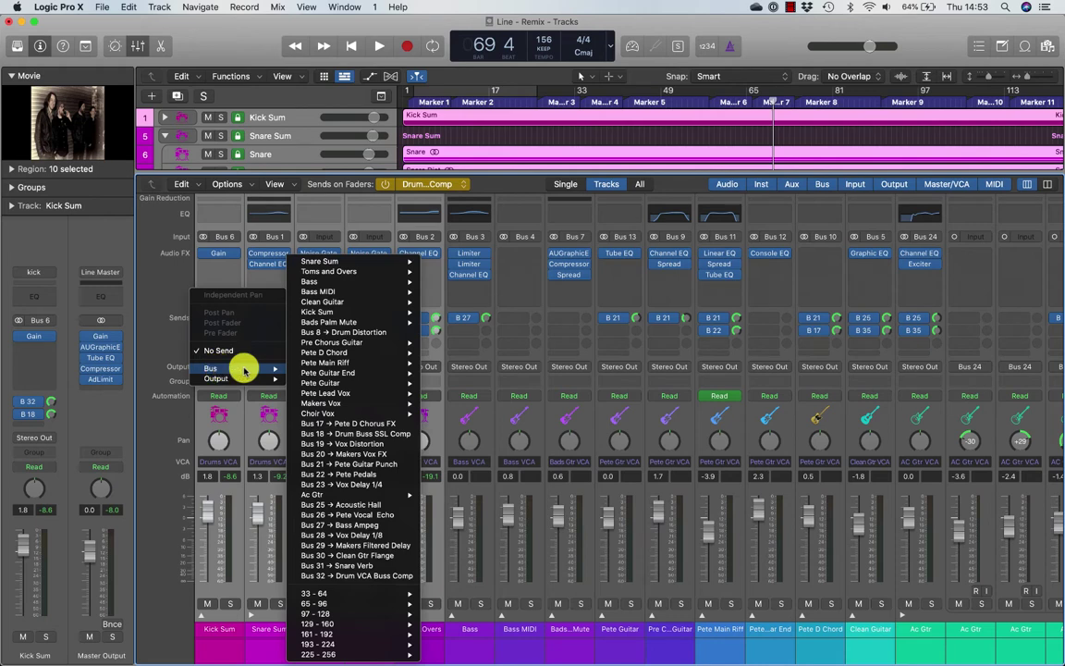
{"action": "mouse_move", "coordinate": [384, 595]}
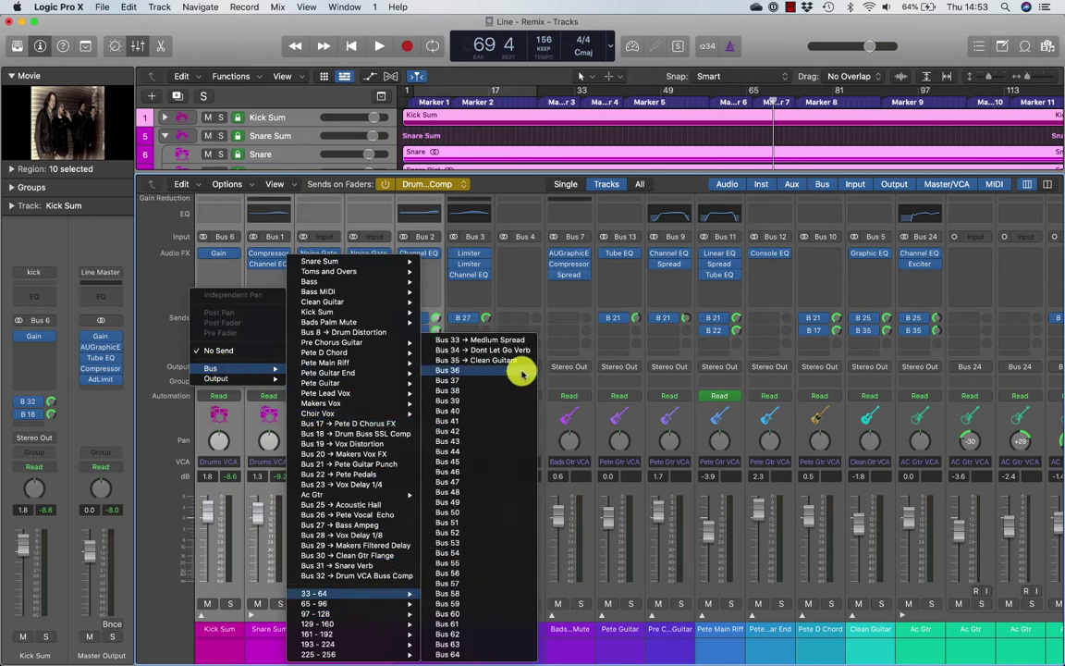
{"action": "left_click", "coordinate": [483, 653]}
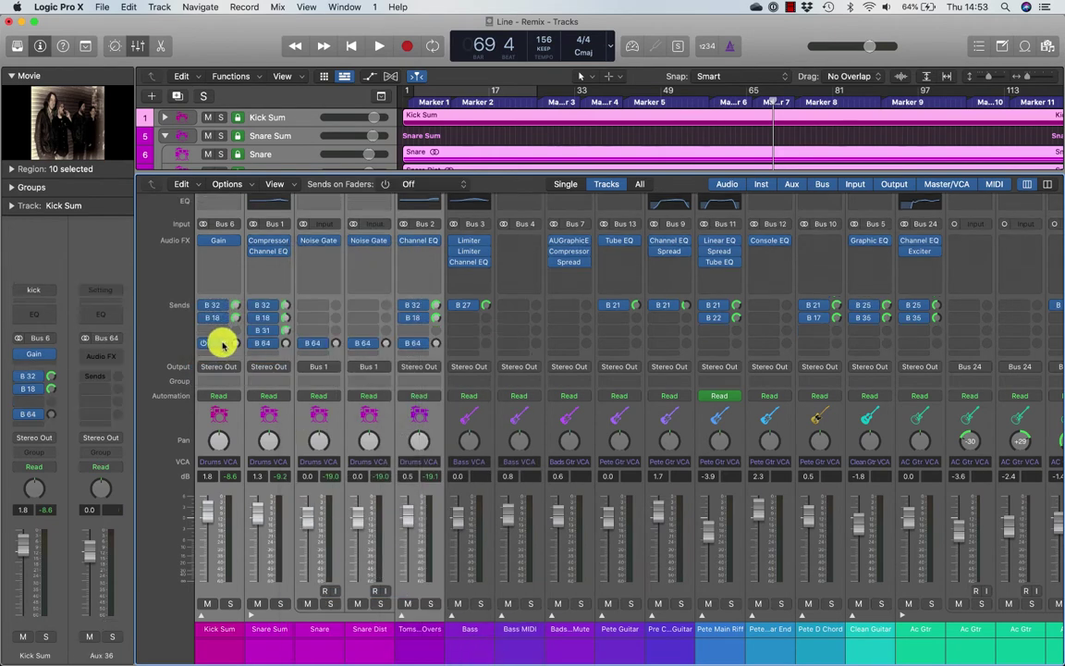
- Switch the drum channels' Bus 64 sends between Pre Fader and Post Pan, leaving them on Pre Fader
{"action": "left_click", "coordinate": [222, 344]}
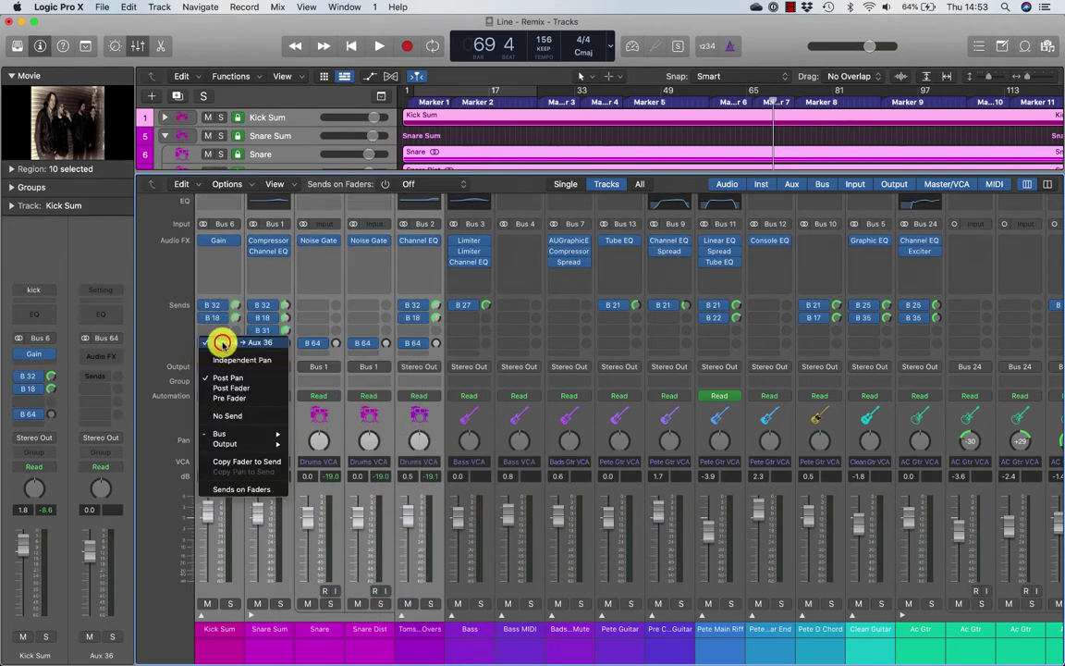
{"action": "left_click", "coordinate": [229, 396]}
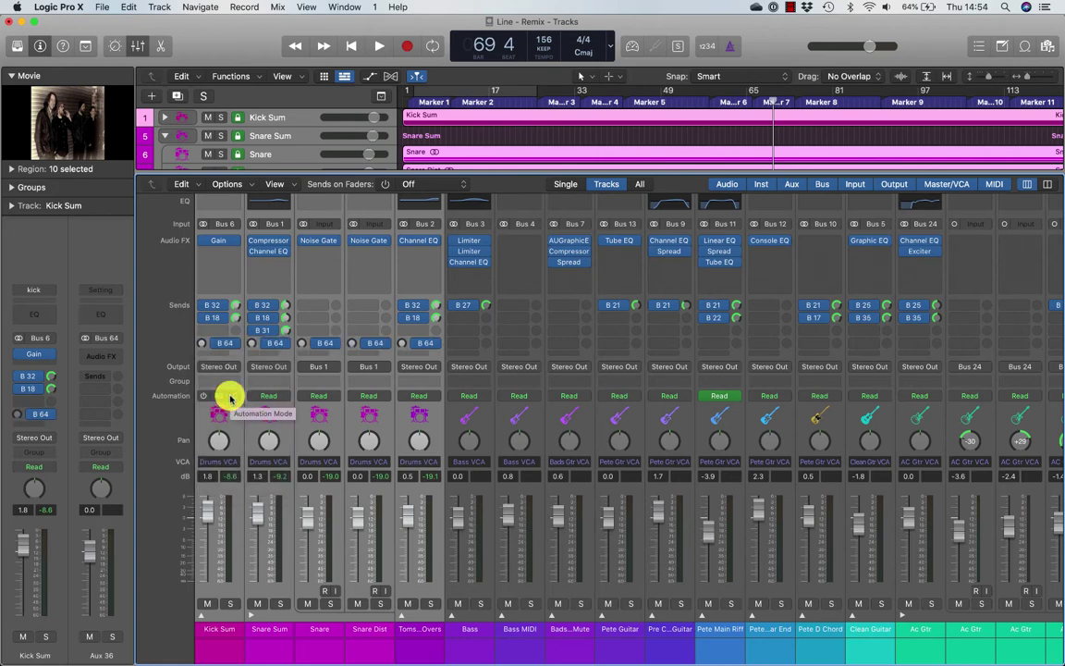
{"action": "left_click", "coordinate": [236, 344]}
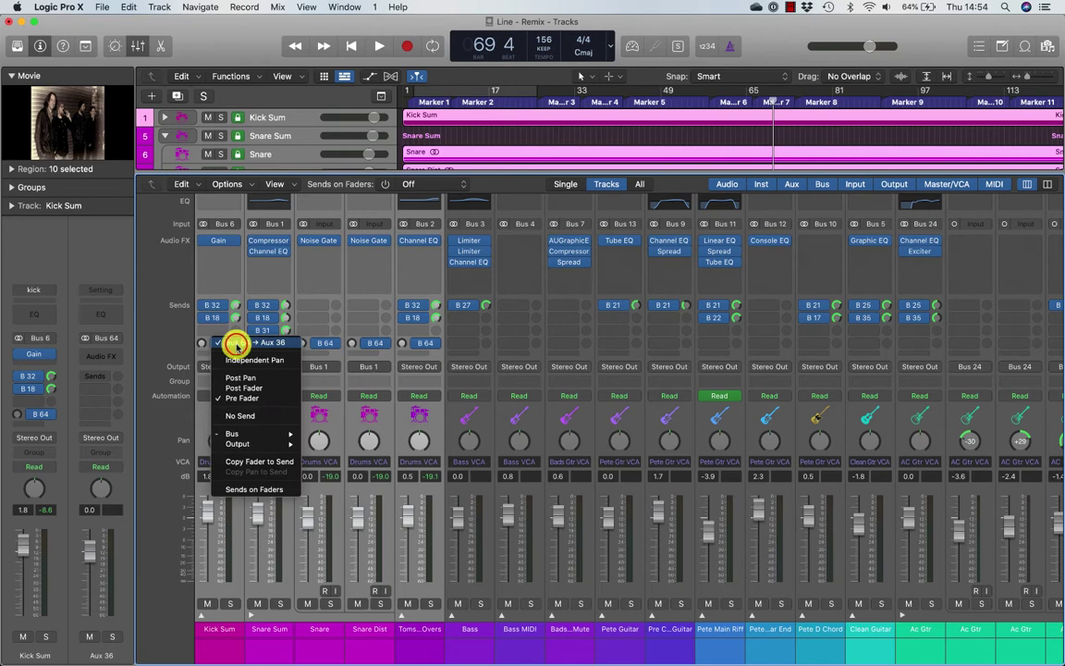
{"action": "left_click", "coordinate": [246, 381]}
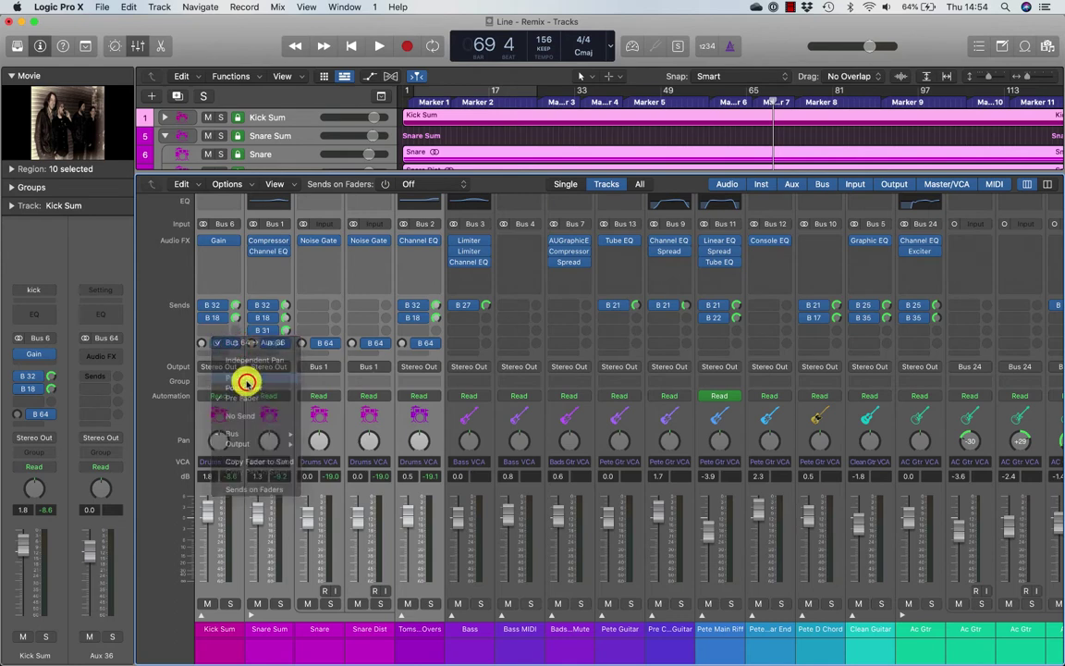
{"action": "left_click", "coordinate": [223, 343]}
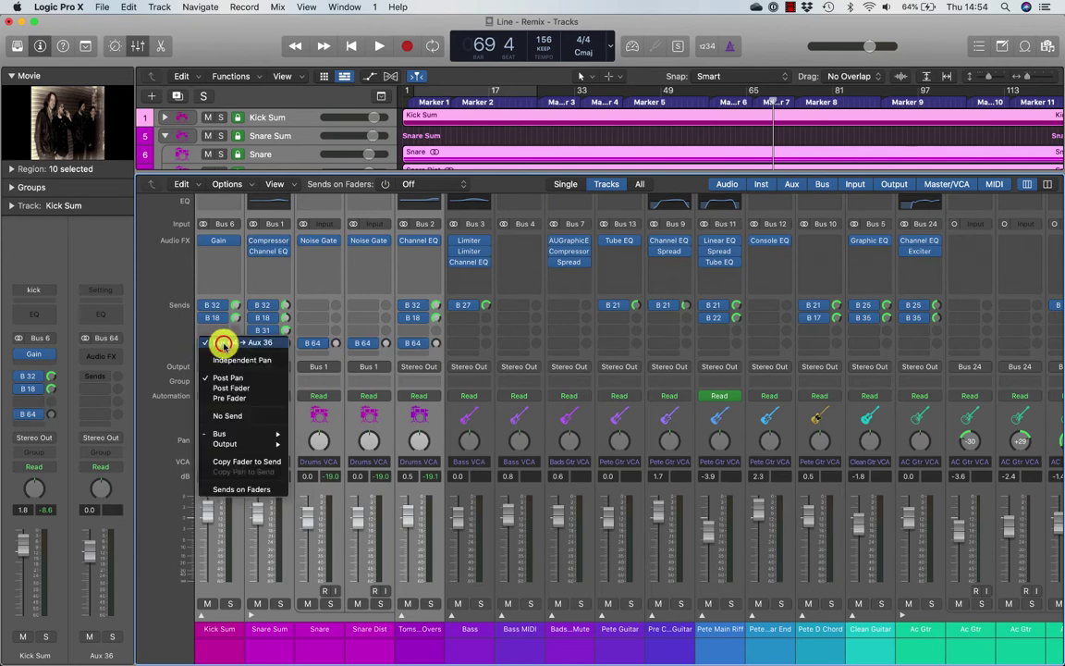
{"action": "left_click", "coordinate": [238, 398]}
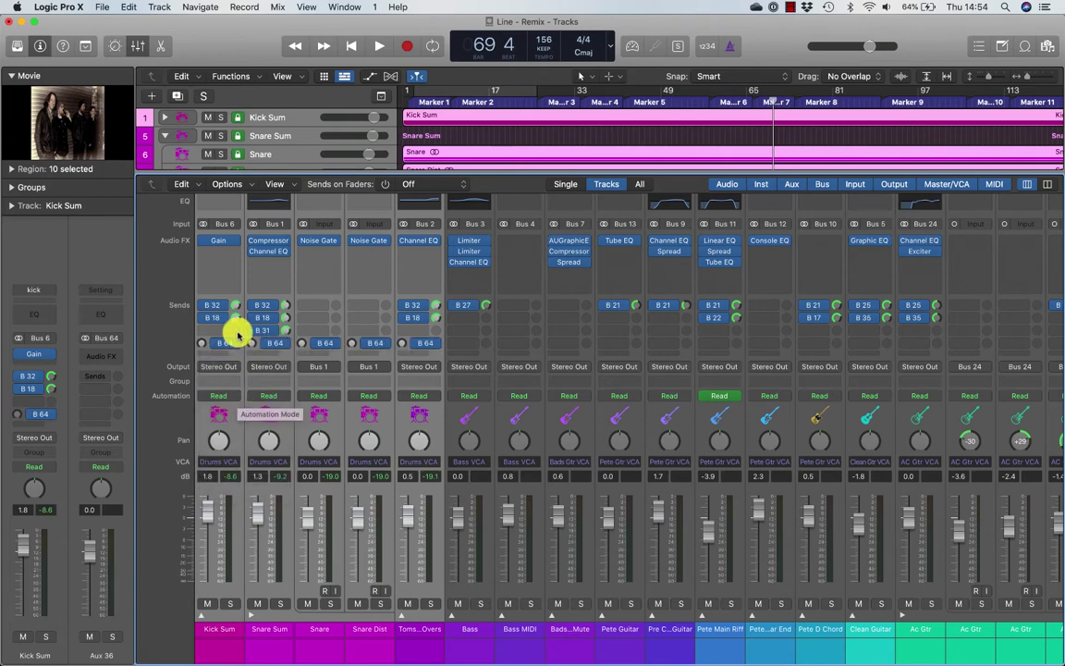
- Rename the Bus 64 aux channel as Cans and route its output to Output 3-4
{"action": "double_click", "coordinate": [104, 655]}
{"action": "type", "text": "Cans"}
{"action": "key", "text": "Return"}
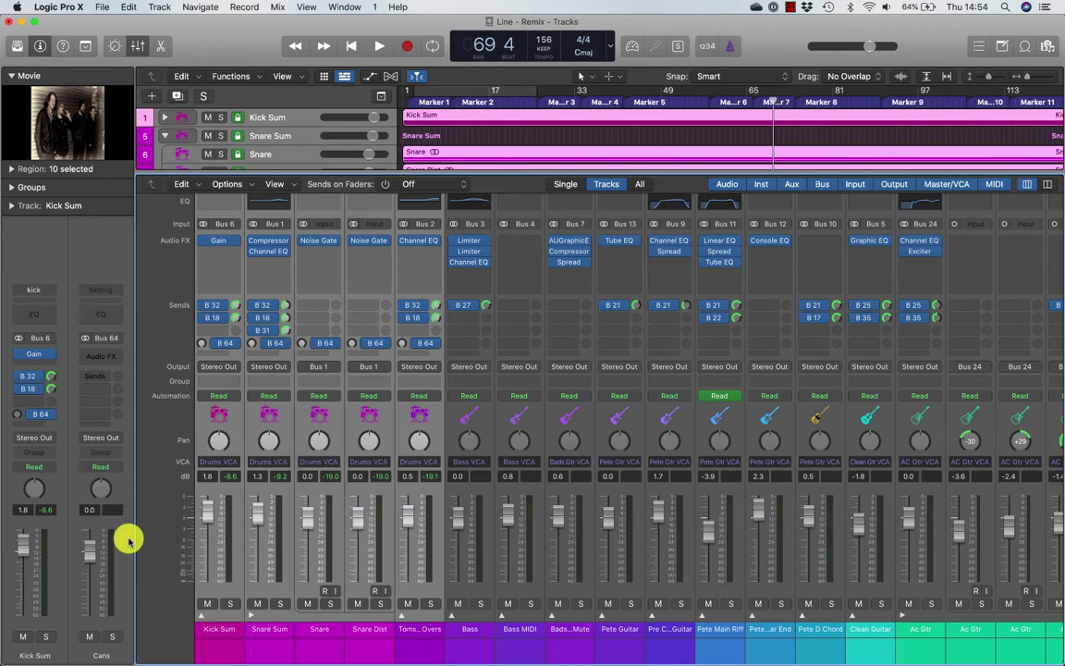
{"action": "left_click", "coordinate": [109, 438]}
{"action": "mouse_move", "coordinate": [108, 474]}
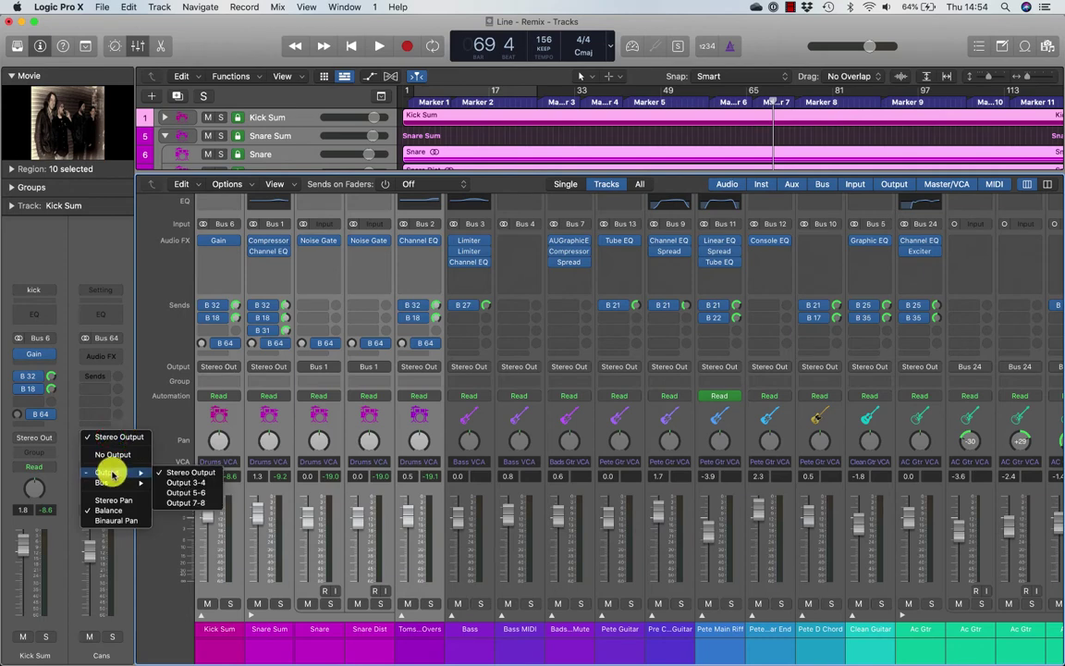
{"action": "left_click", "coordinate": [178, 481]}
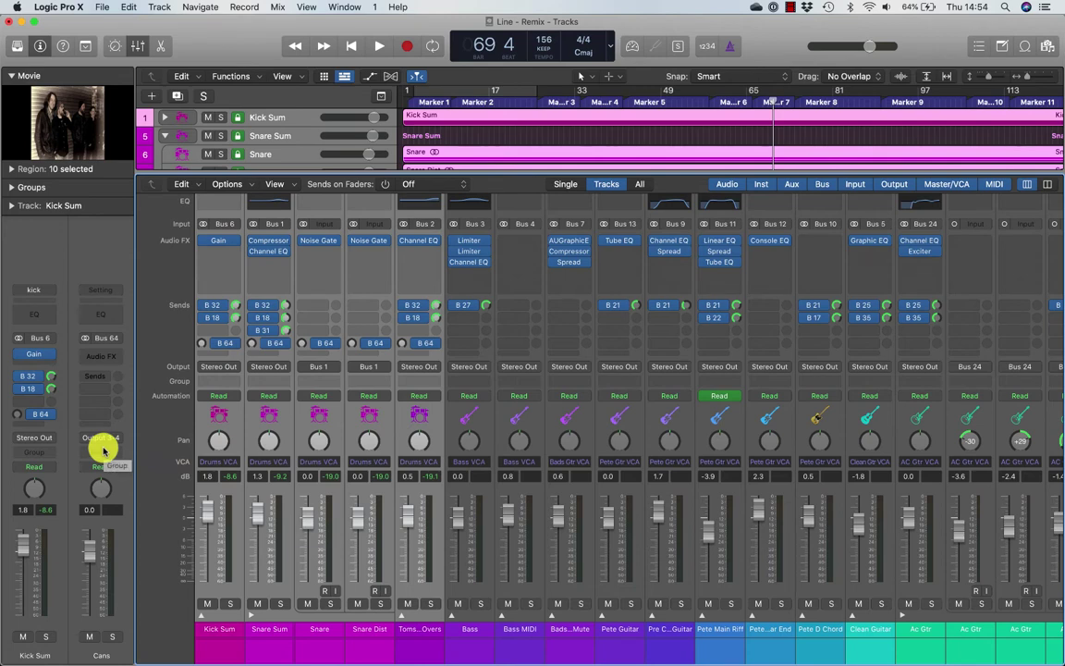
- Solo Cans and, during playback, raise the drum channels' Bus 64 send levels together and lower them again
{"action": "left_click", "coordinate": [112, 636]}
{"action": "key", "text": "space"}
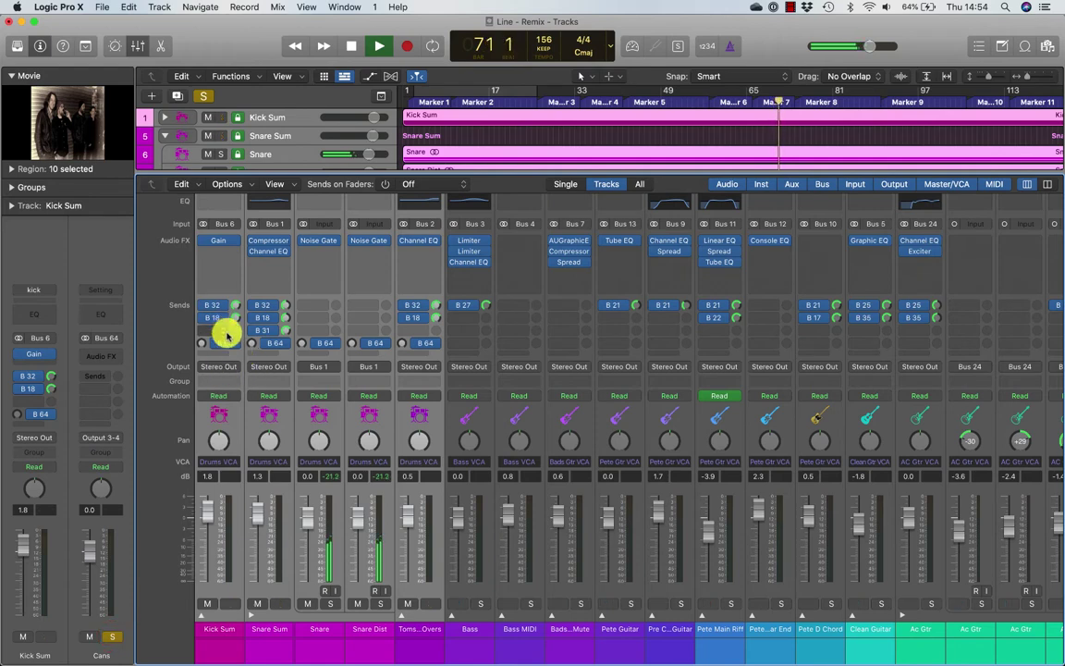
{"action": "left_click_drag", "start_coordinate": [204, 345], "coordinate": [191, 246]}
{"action": "key", "text": "space"}
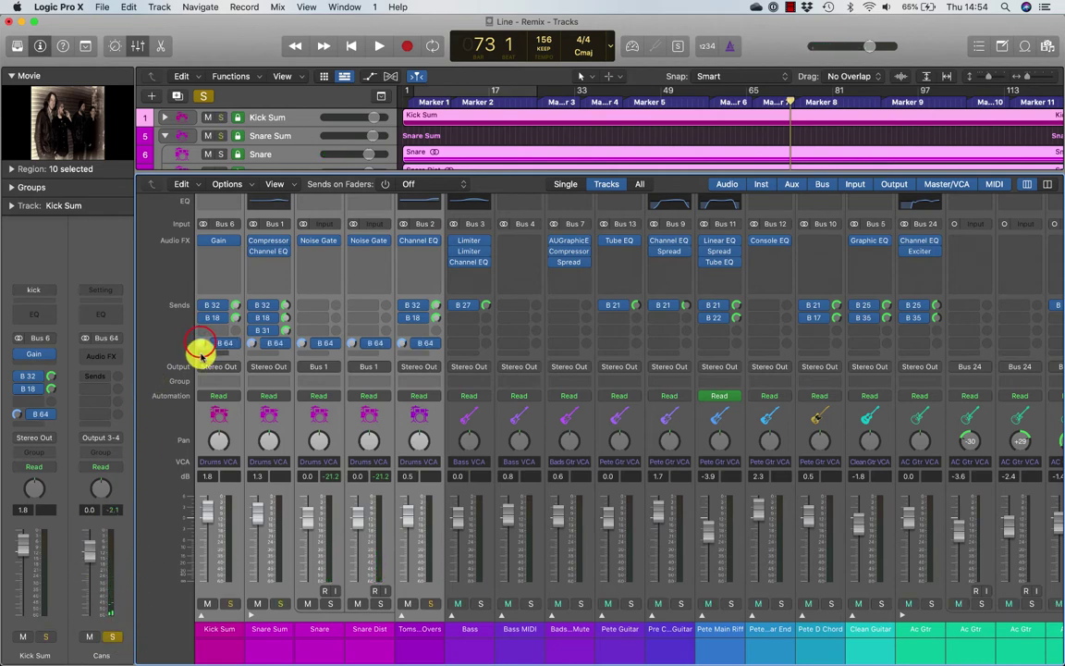
{"action": "key", "text": "space"}
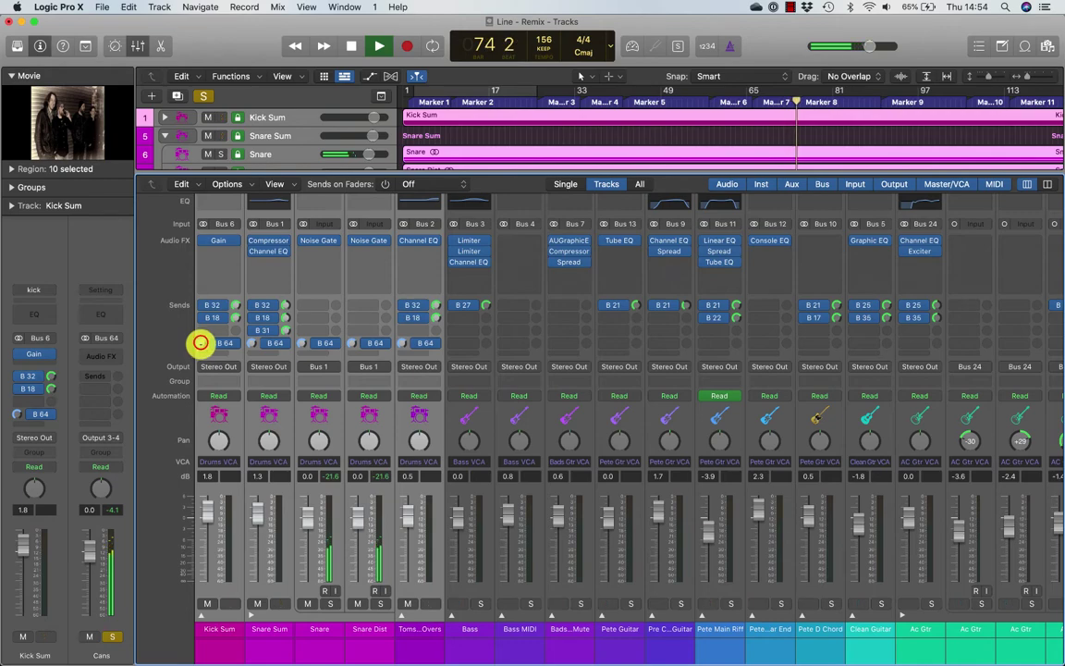
{"action": "left_click_drag", "start_coordinate": [201, 343], "coordinate": [201, 388]}
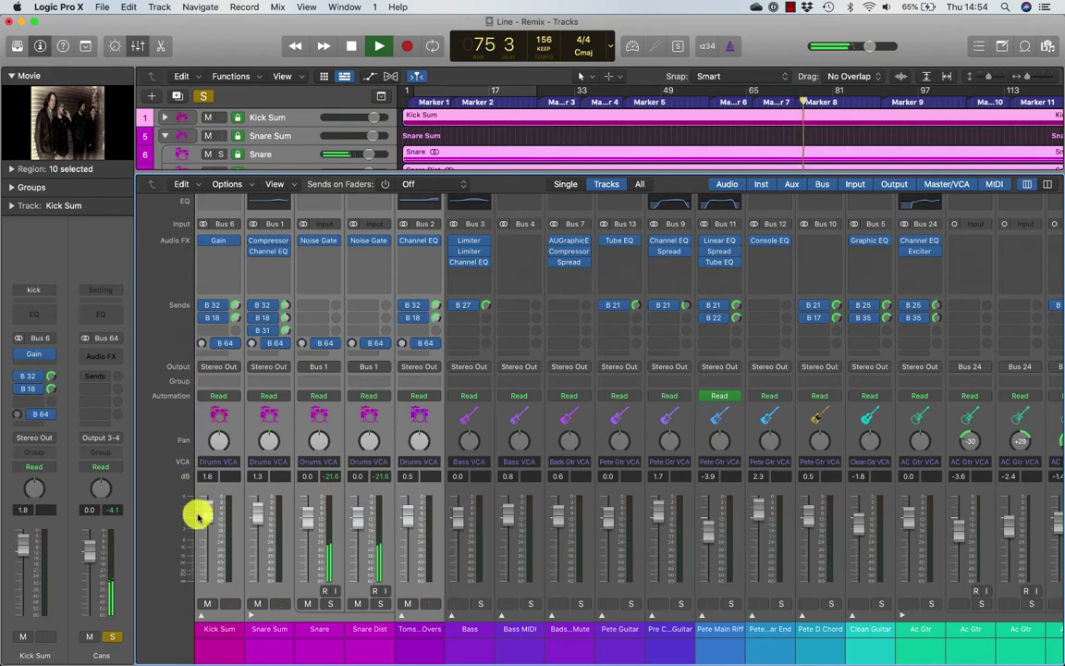
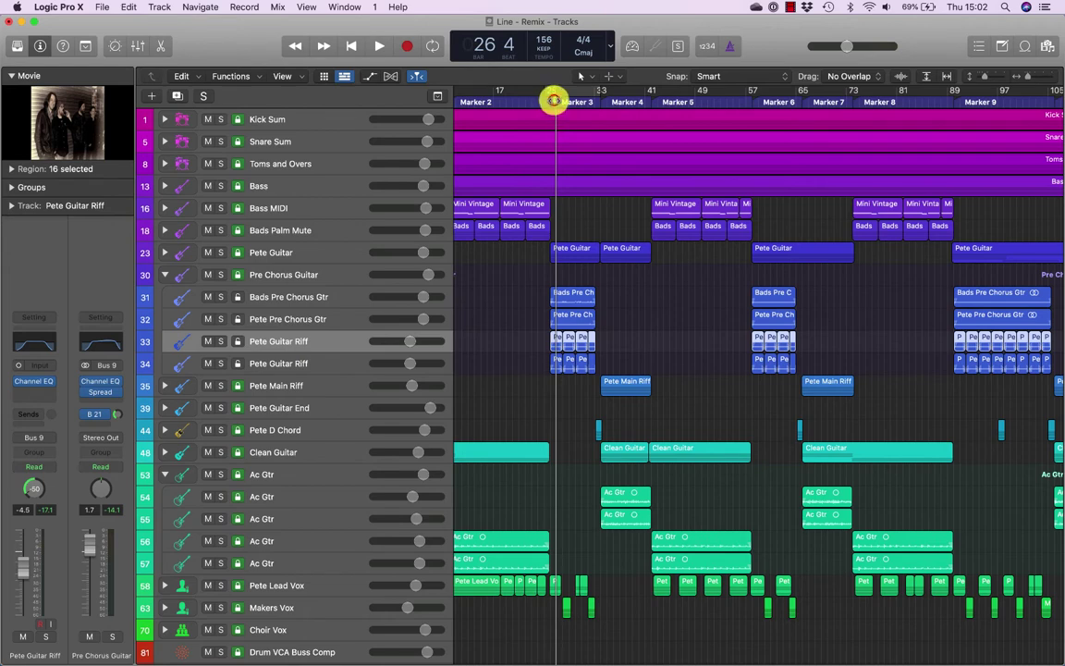
- Place the playhead at bar 26, enable the cycle range over Marker 3 and solo Pete Guitar Riff track 33
{"action": "left_click_drag", "start_coordinate": [552, 99], "coordinate": [548, 99]}
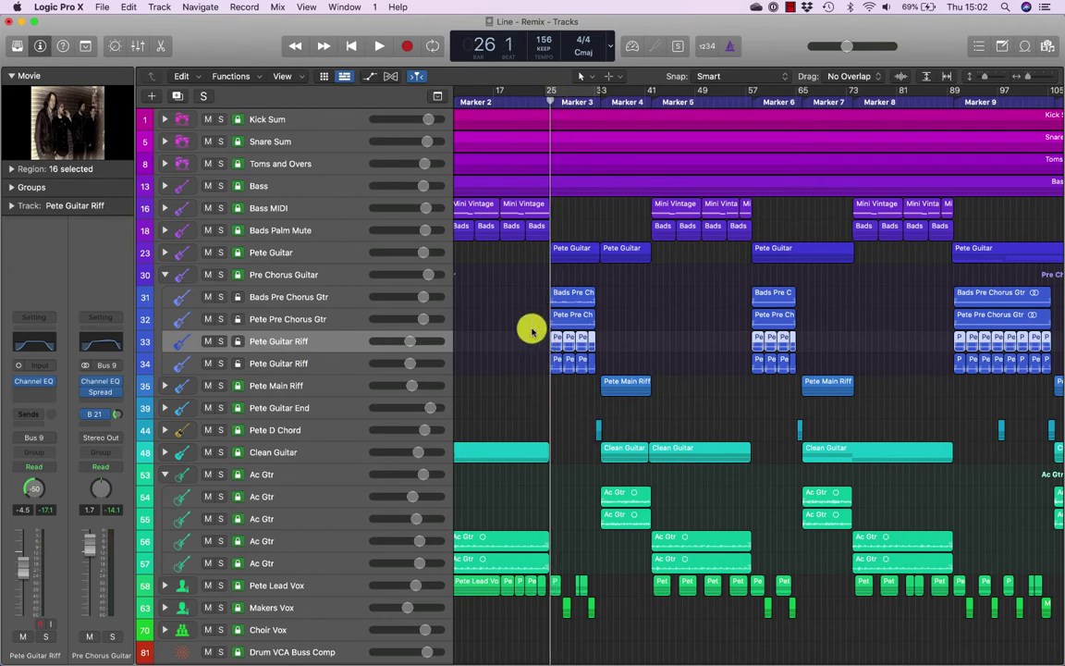
{"action": "left_click_drag", "start_coordinate": [532, 328], "coordinate": [639, 379]}
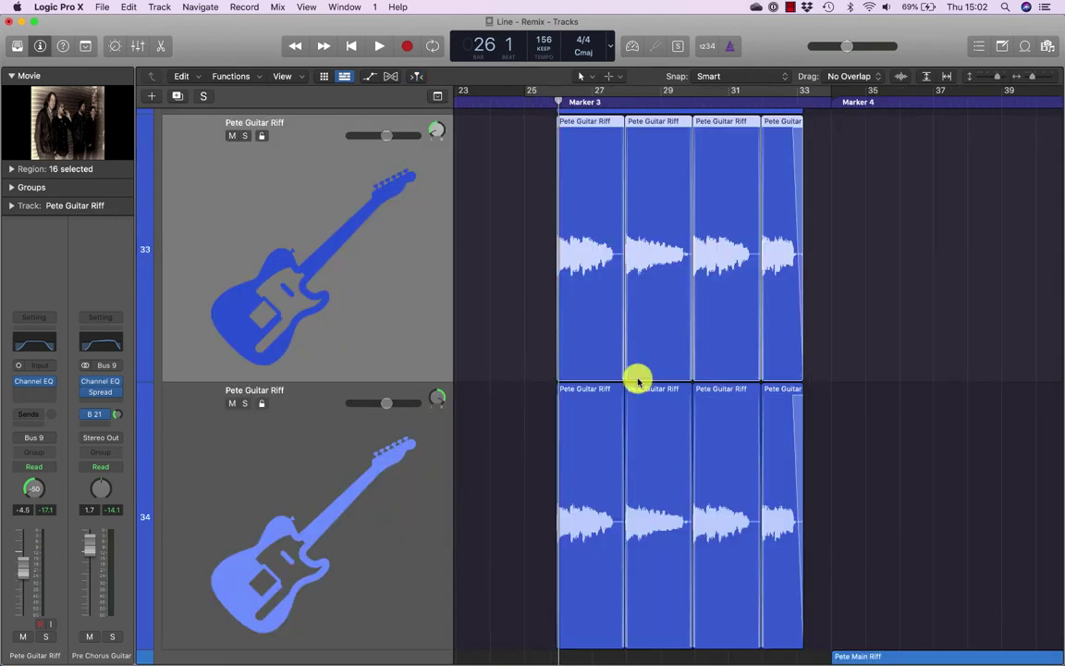
{"action": "scroll", "coordinate": [638, 379], "scroll_direction": "up", "scroll_amount": 3}
{"action": "left_click", "coordinate": [353, 384]}
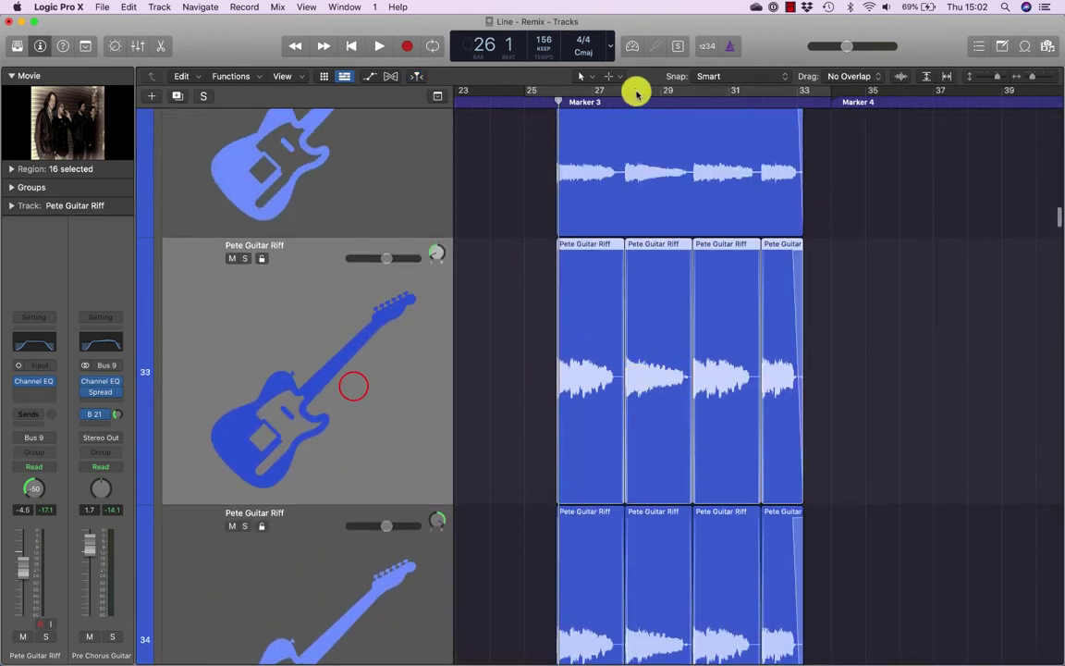
{"action": "left_click", "coordinate": [636, 92]}
{"action": "left_click", "coordinate": [244, 257]}
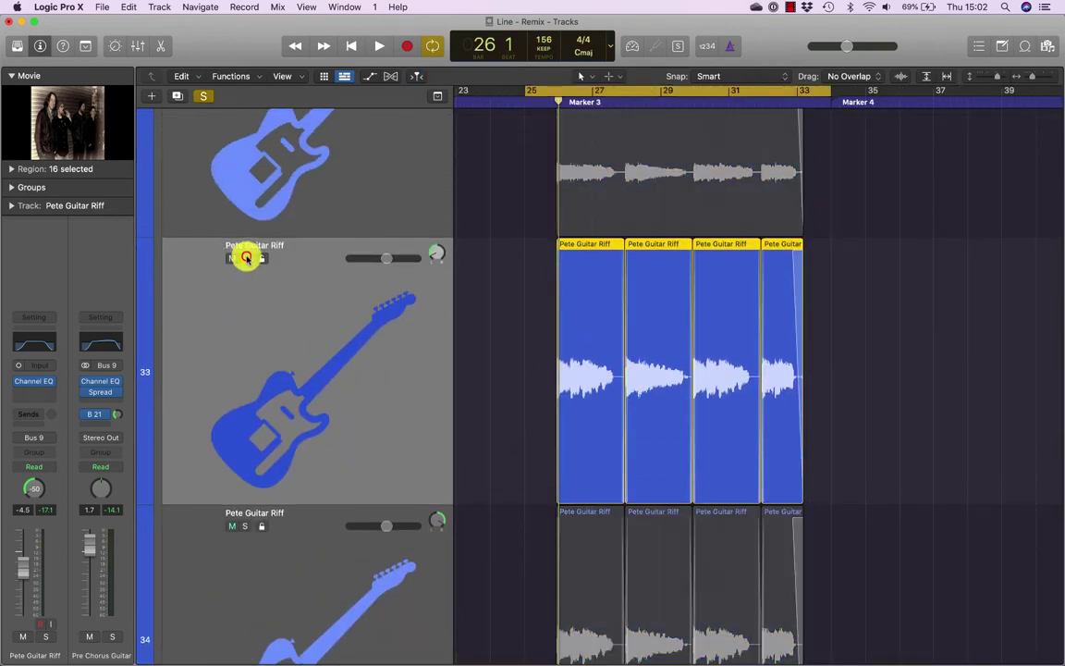
- Select the Pete Guitar Riff regions within the cycle range on track 33 and audition them with playback
{"action": "left_click", "coordinate": [334, 383]}
{"action": "key", "text": "space"}
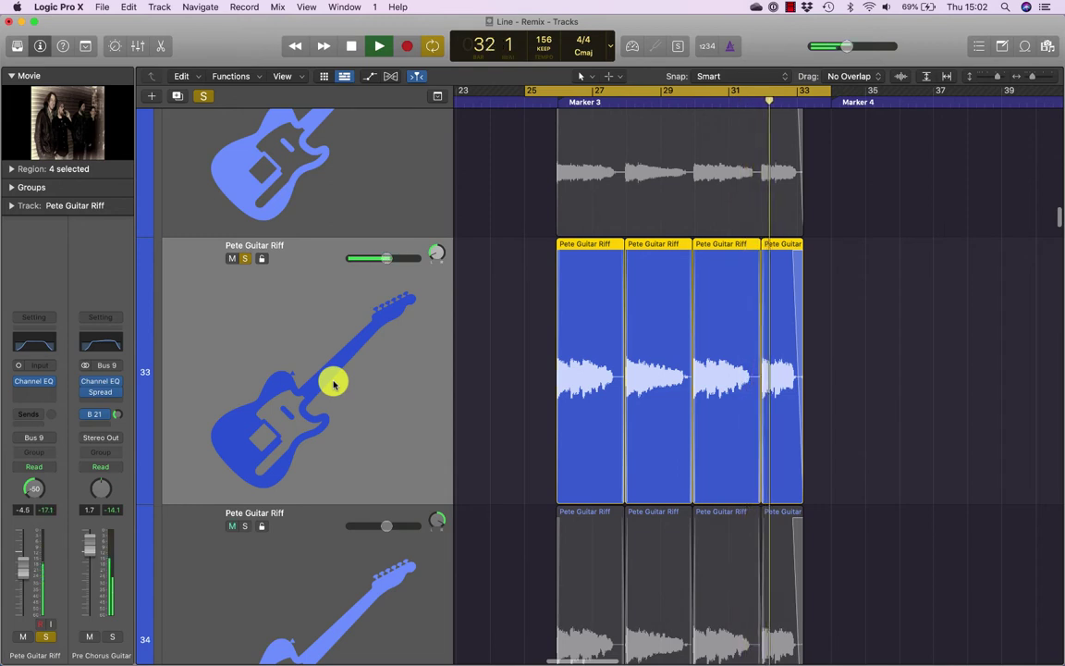
{"action": "key", "text": "space"}
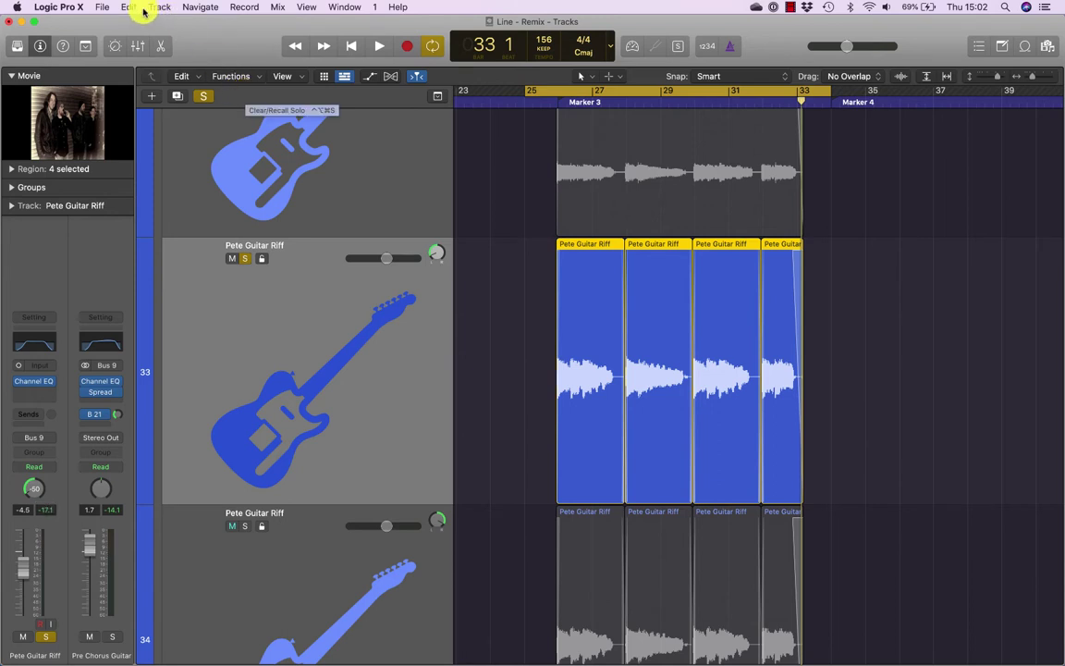
- Bounce the selected Pete Guitar Riff regions in place to a new track, muting the source, including the audio tail in the file and volume/pan automation, without normalizing
{"action": "left_click", "coordinate": [105, 7]}
{"action": "mouse_move", "coordinate": [134, 265]}
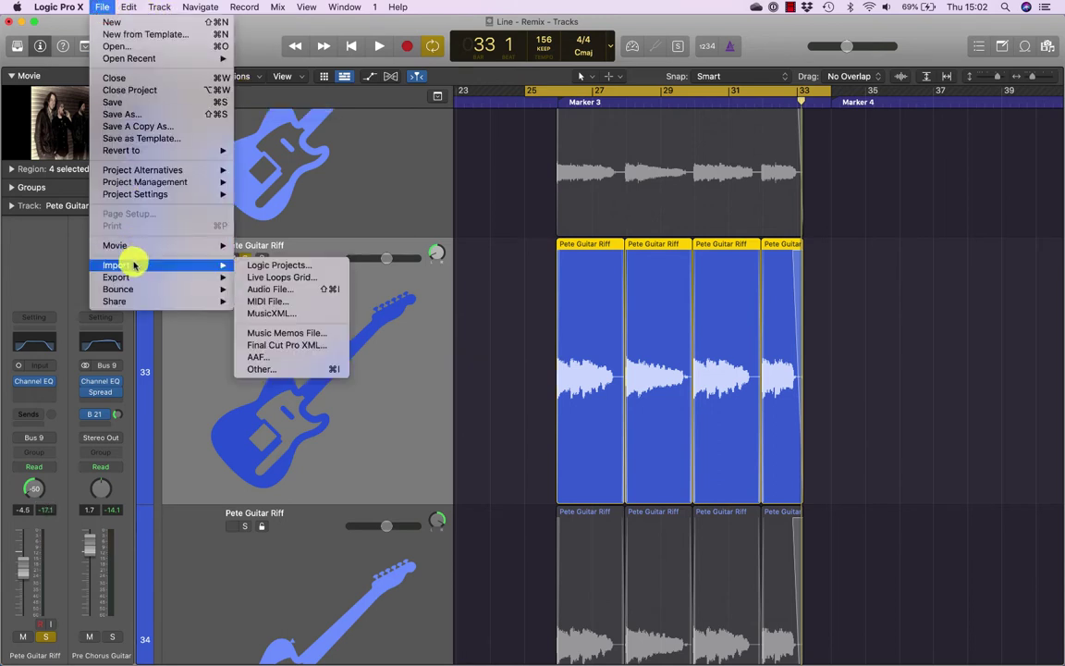
{"action": "mouse_move", "coordinate": [134, 289]}
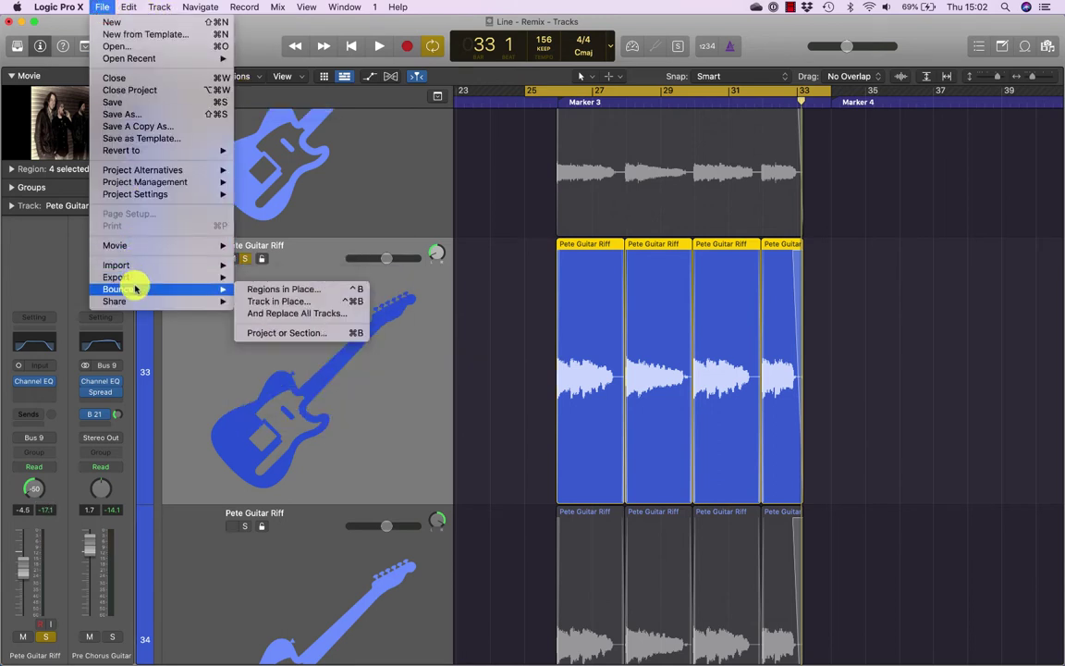
{"action": "left_click", "coordinate": [337, 294]}
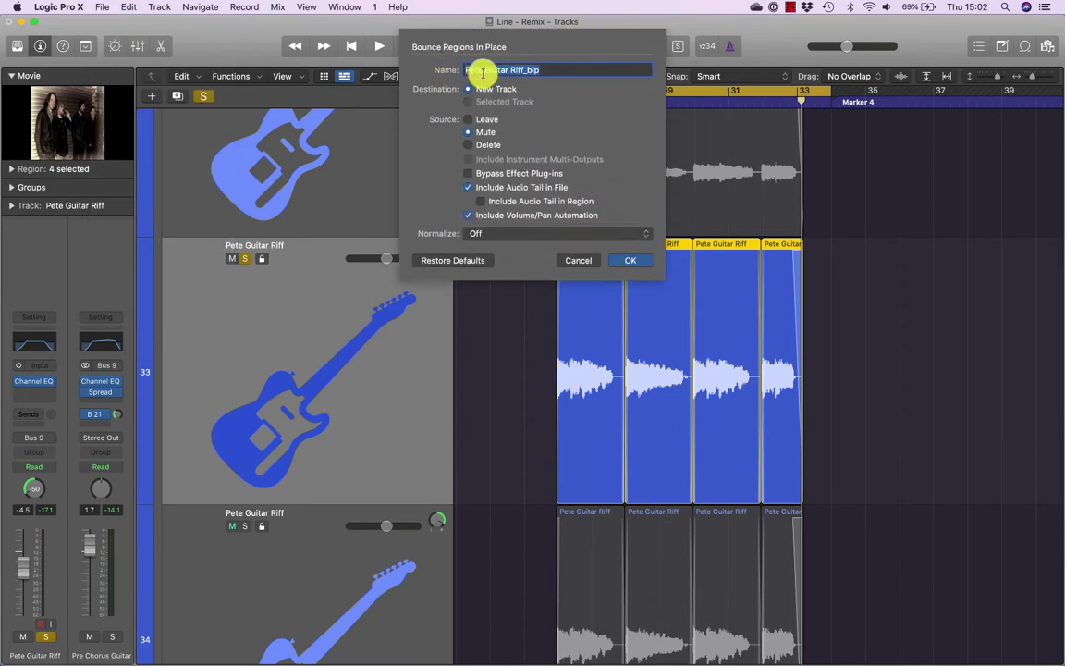
{"action": "left_click_drag", "start_coordinate": [504, 81], "coordinate": [535, 74]}
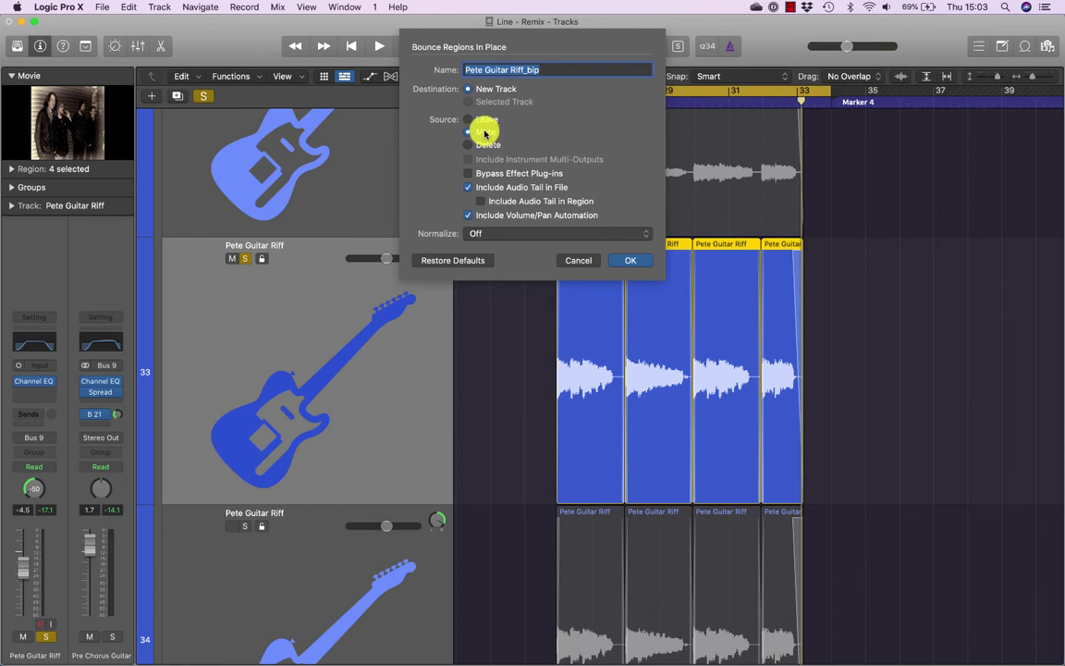
{"action": "left_click", "coordinate": [468, 187]}
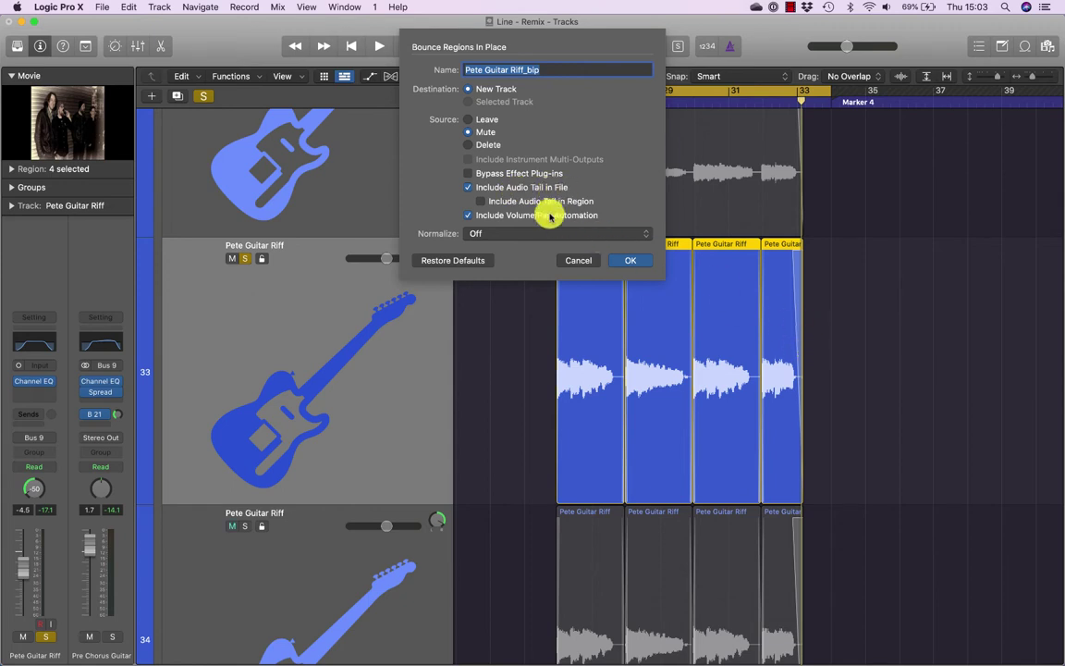
{"action": "left_click", "coordinate": [501, 215]}
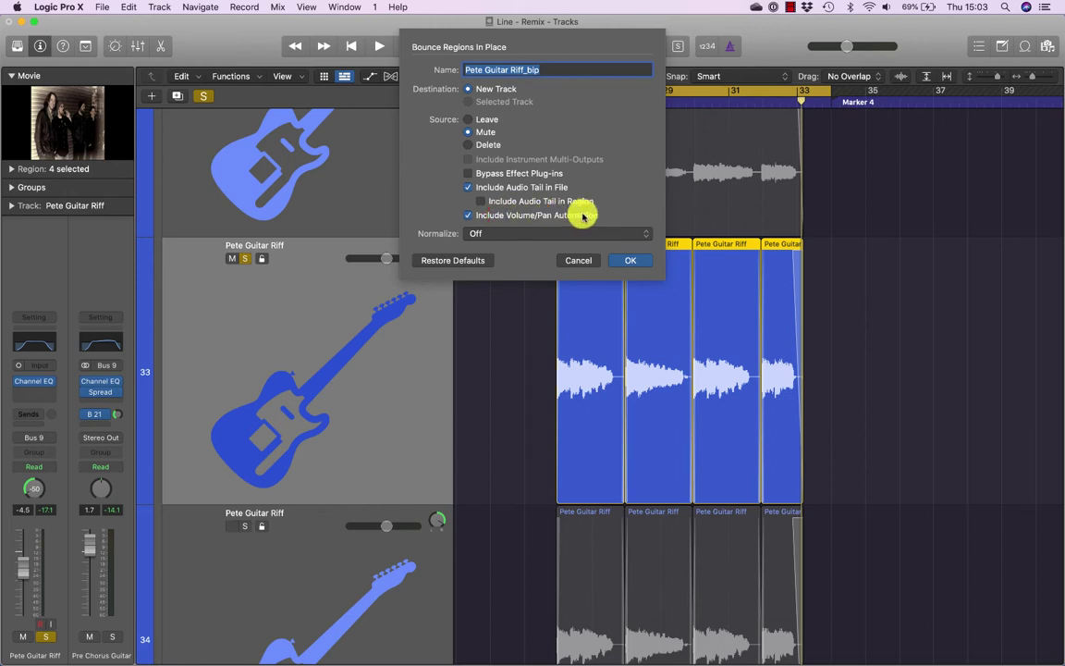
{"action": "left_click", "coordinate": [479, 235]}
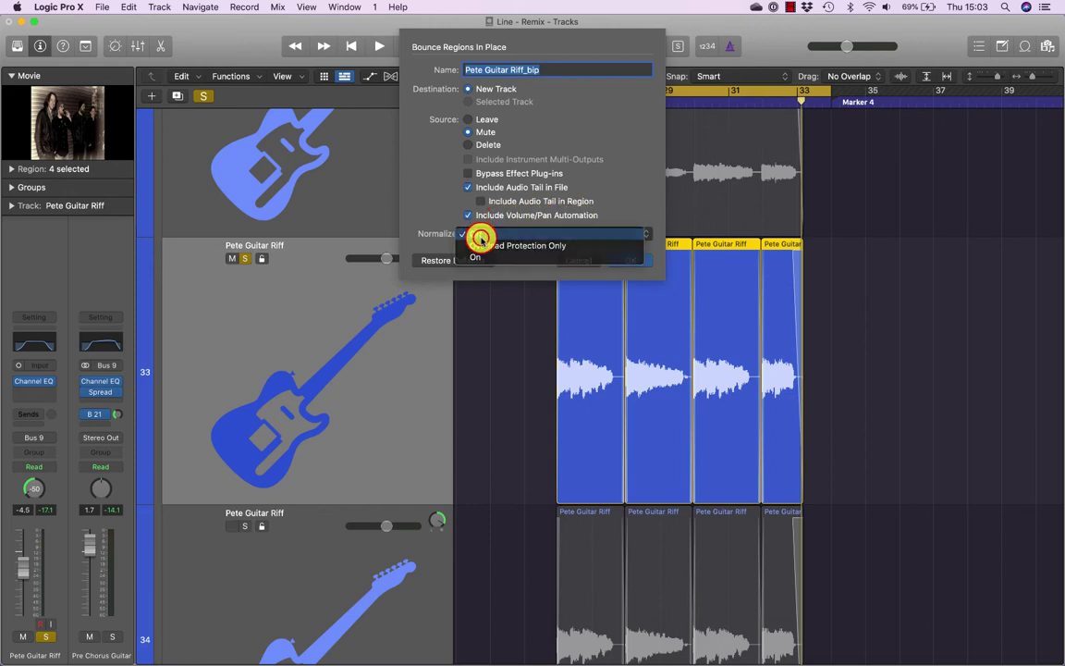
{"action": "left_click", "coordinate": [479, 235]}
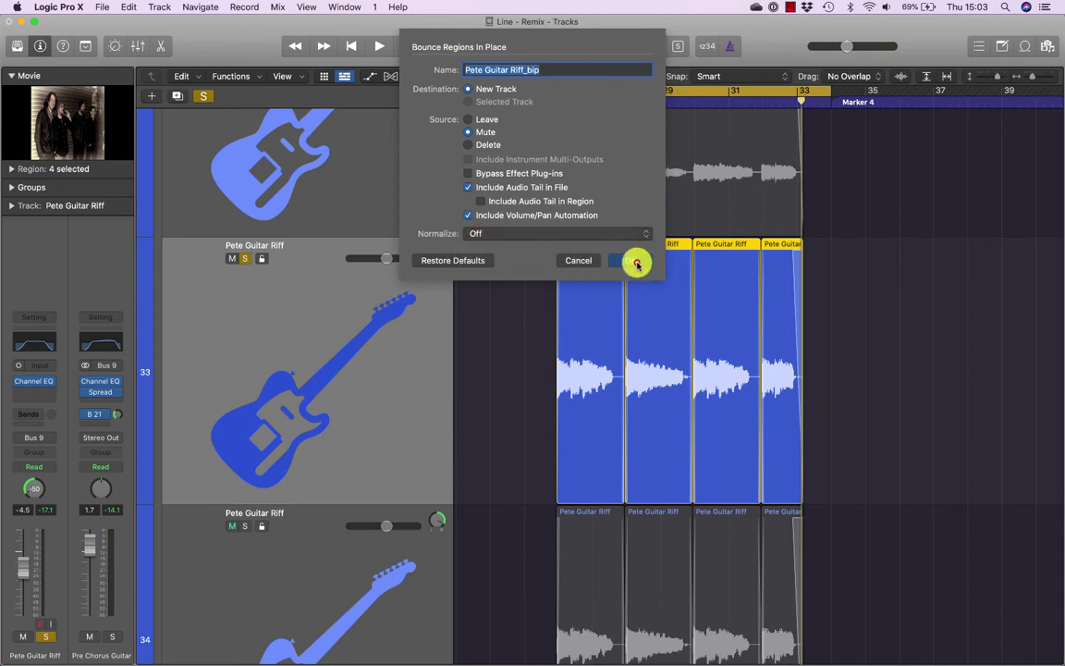
{"action": "left_click", "coordinate": [636, 262]}
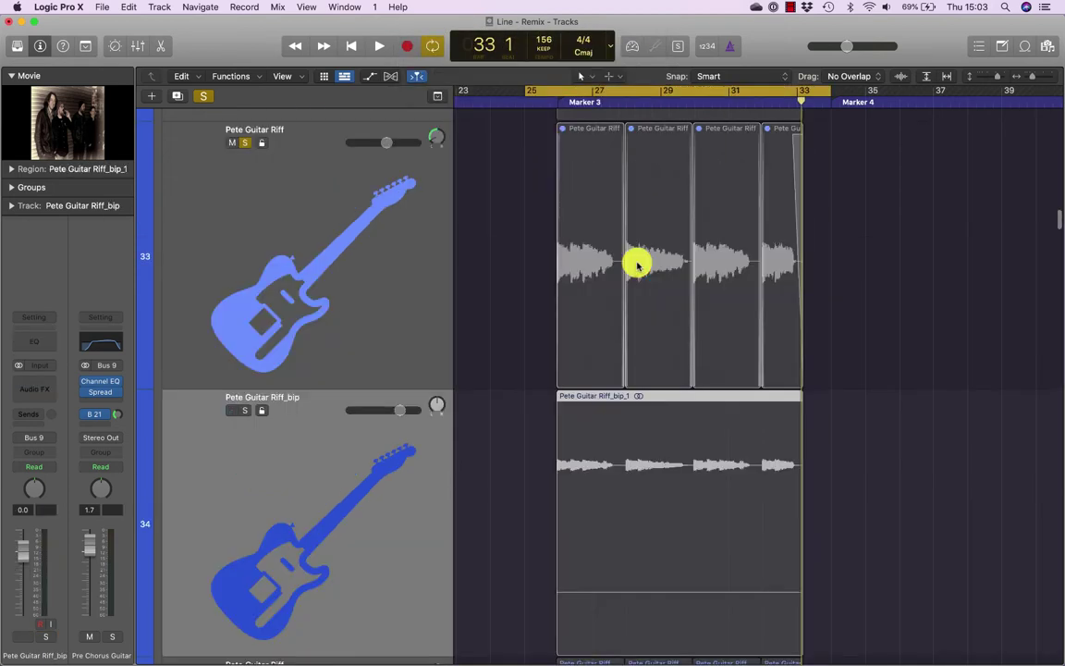
- Compare the channel strips and regions of the original Pete Guitar Riff track 33 and the bounced Pete Guitar Riff_bip track
{"action": "scroll", "coordinate": [707, 474], "scroll_direction": "up", "scroll_amount": 2}
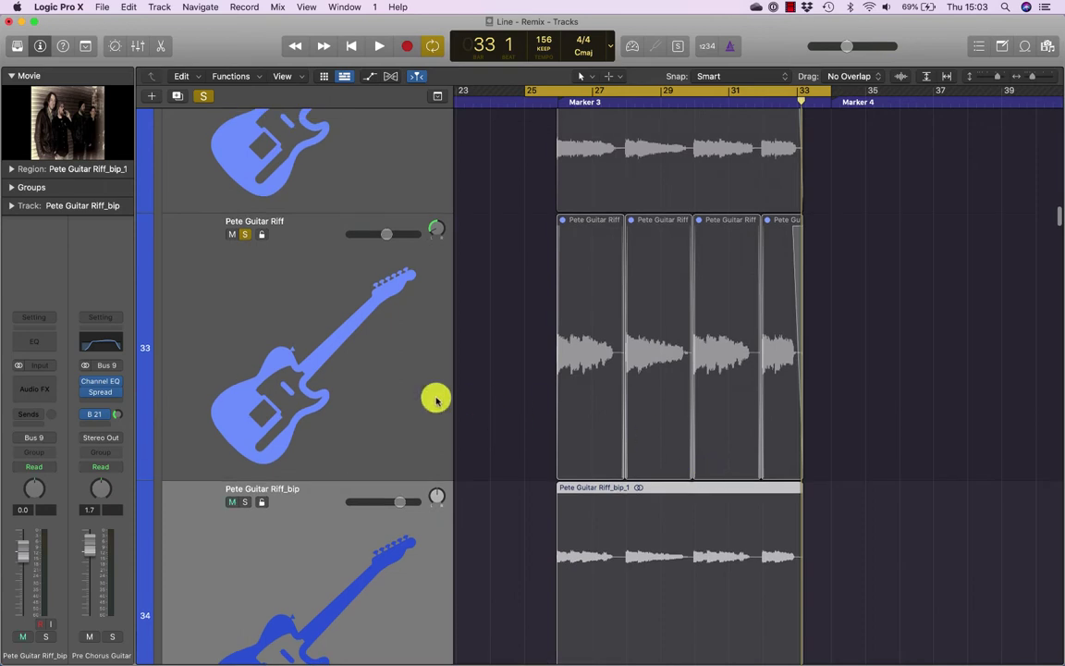
{"action": "left_click", "coordinate": [365, 345]}
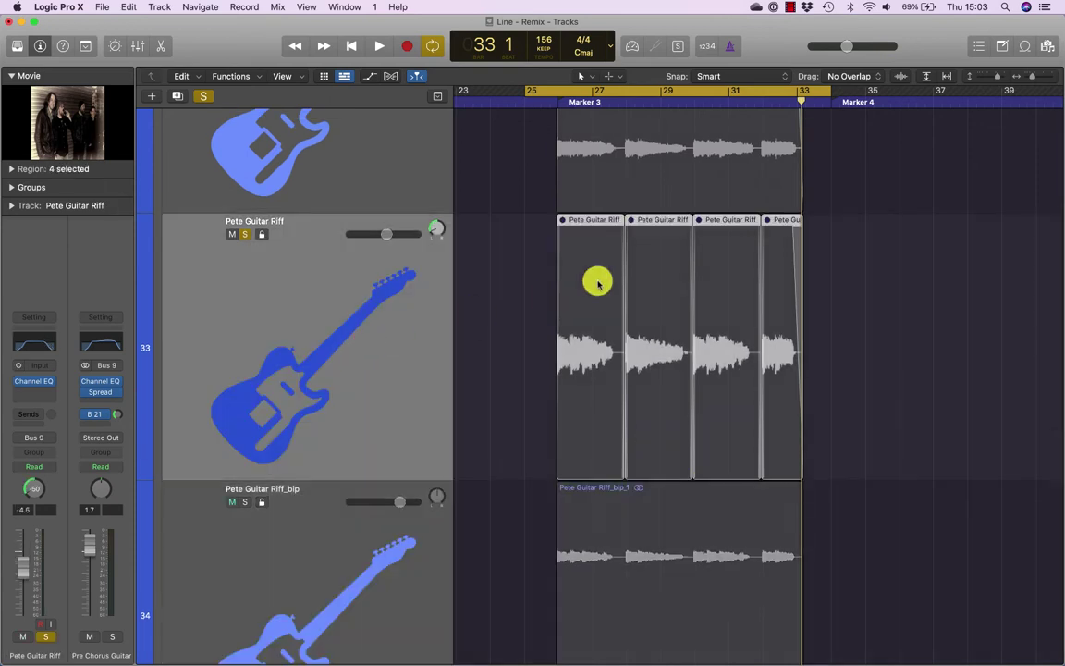
{"action": "scroll", "coordinate": [361, 535], "scroll_direction": "down", "scroll_amount": 2}
{"action": "left_click", "coordinate": [361, 535]}
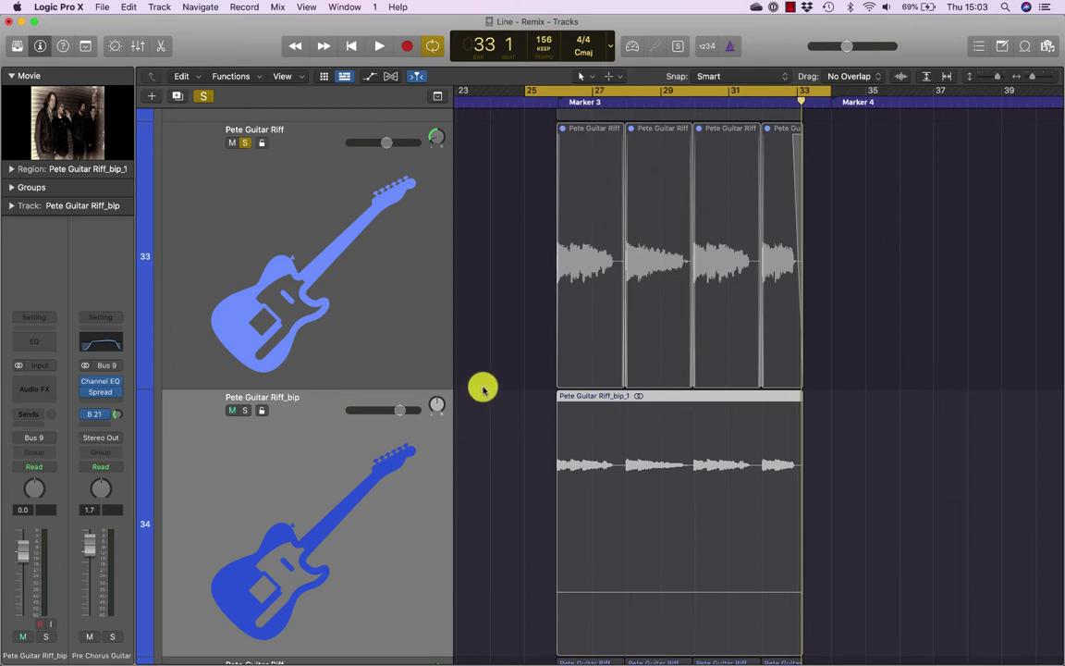
- Turn off solo on the original Pete Guitar Riff track 33, then mute and hide that track
{"action": "left_click", "coordinate": [367, 288]}
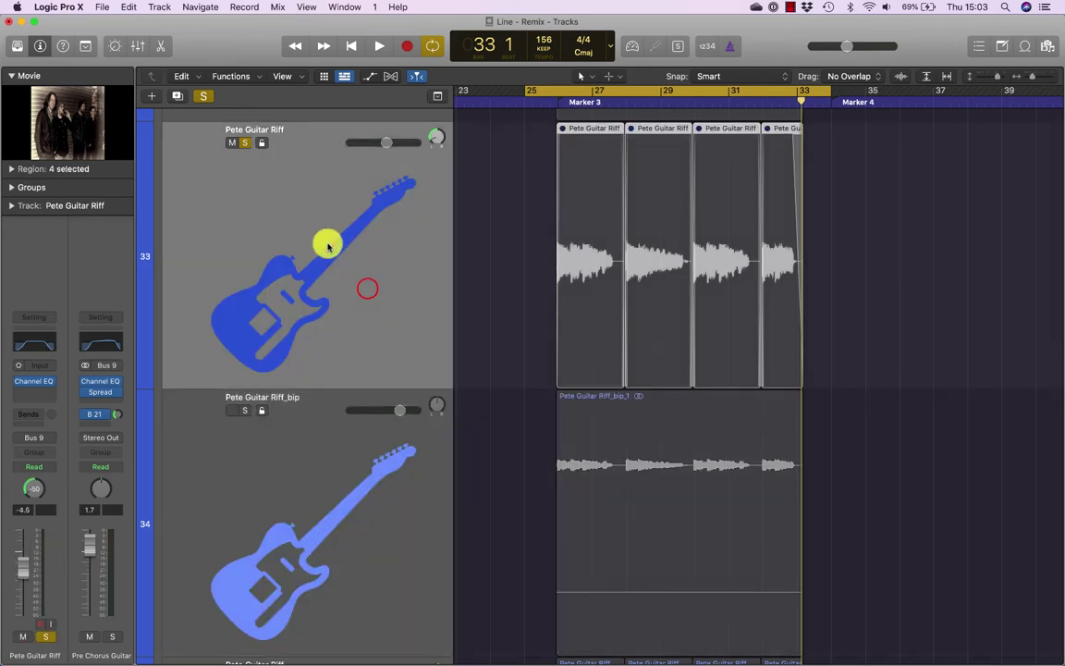
{"action": "left_click", "coordinate": [244, 142]}
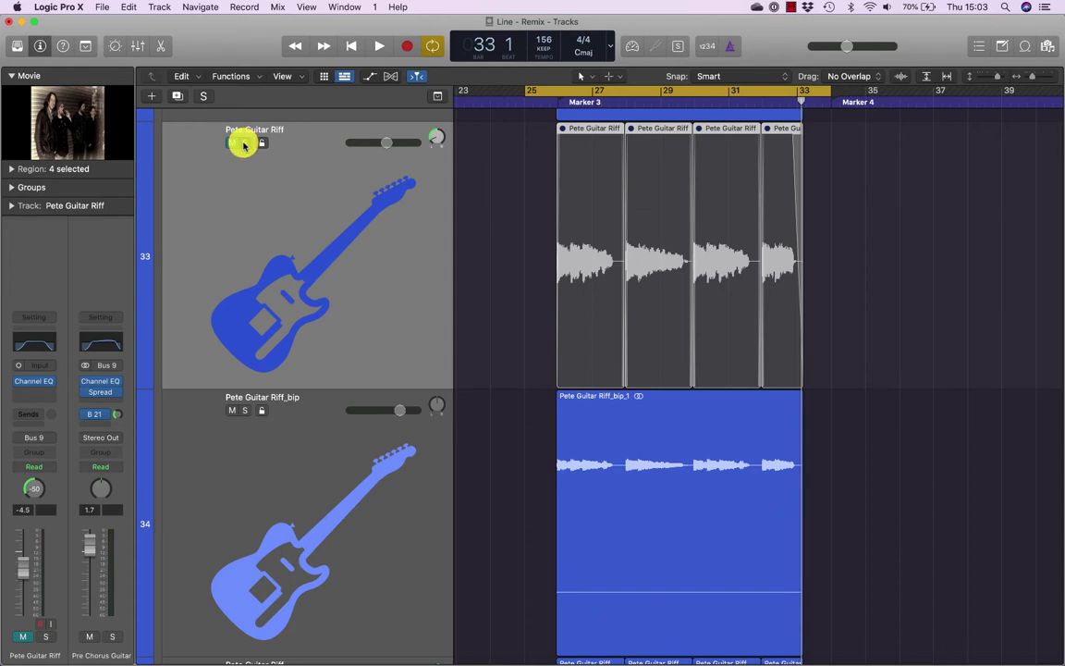
{"action": "key", "text": "h"}
{"action": "left_click", "coordinate": [232, 142]}
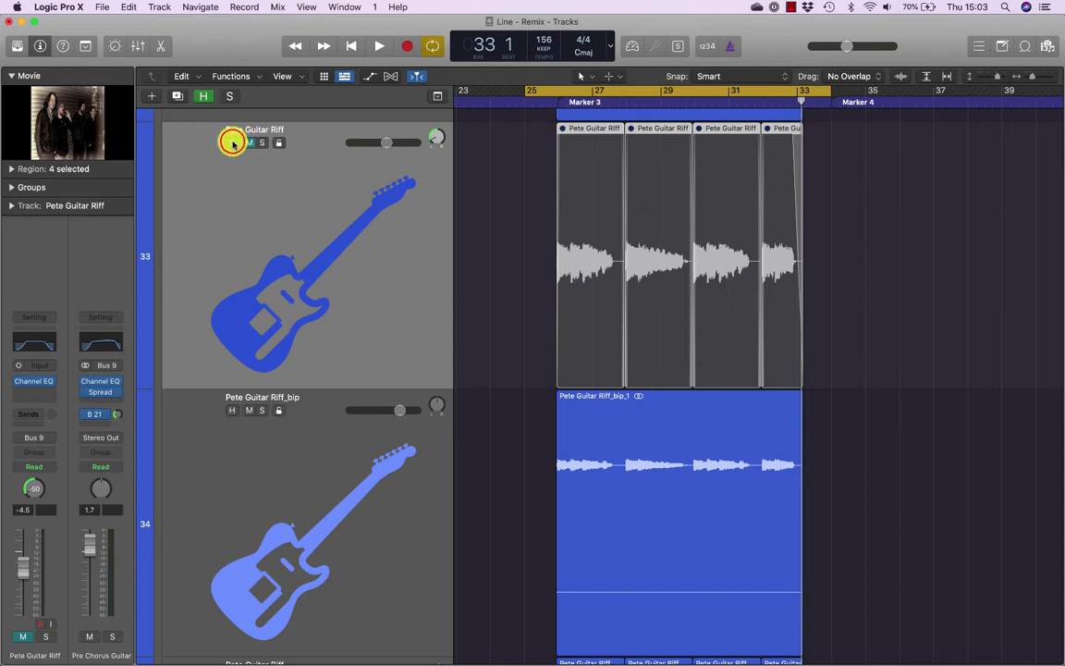
{"action": "key", "text": "h"}
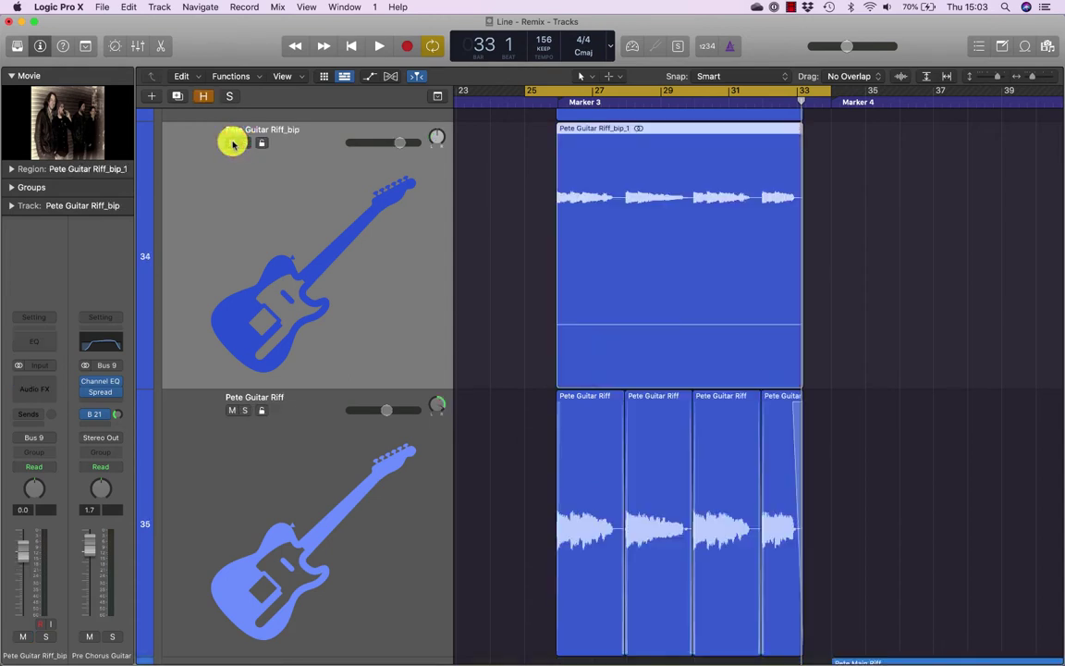
- Solo the bounced Pete Guitar Riff_bip track and audition it during playback
{"action": "scroll", "coordinate": [358, 315], "scroll_direction": "up", "scroll_amount": 3}
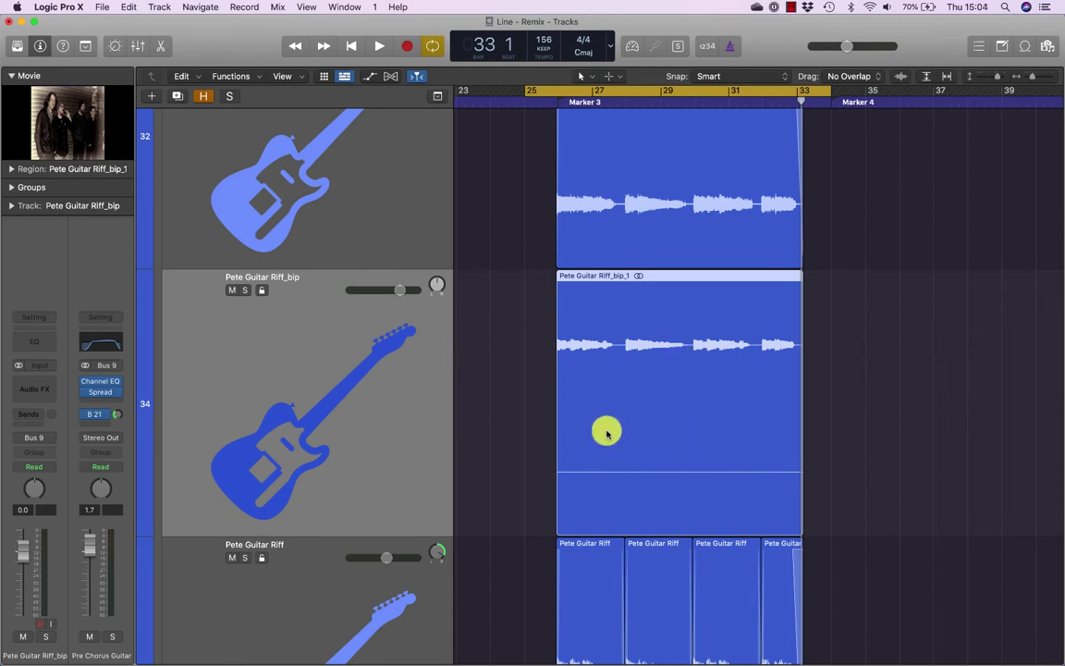
{"action": "key", "text": "space"}
{"action": "left_click", "coordinate": [244, 289]}
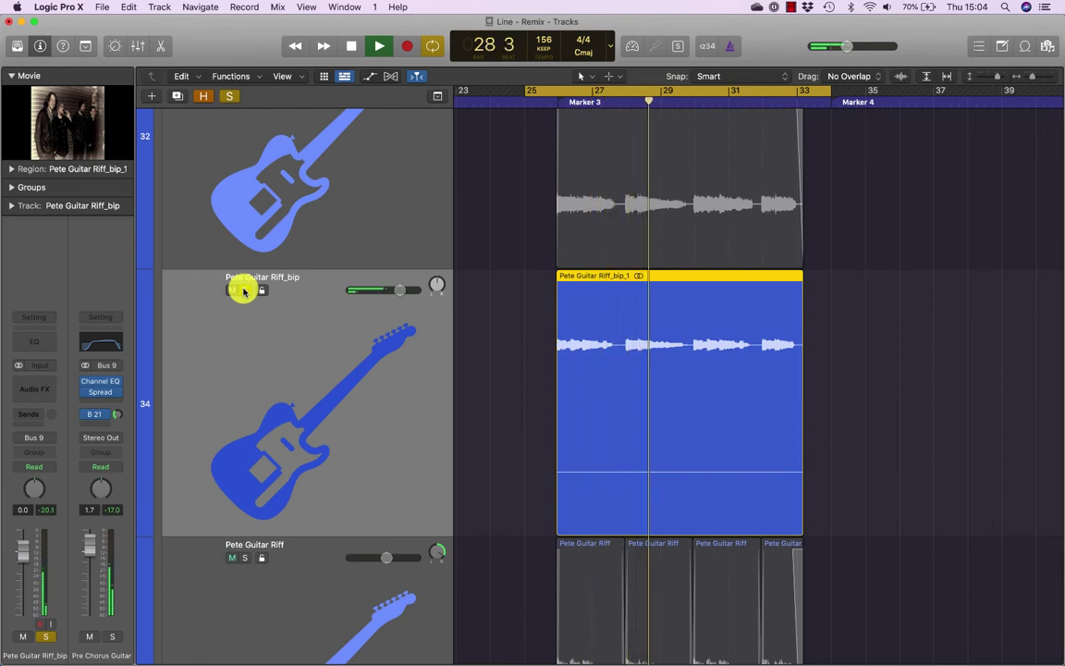
{"action": "key", "text": "space"}
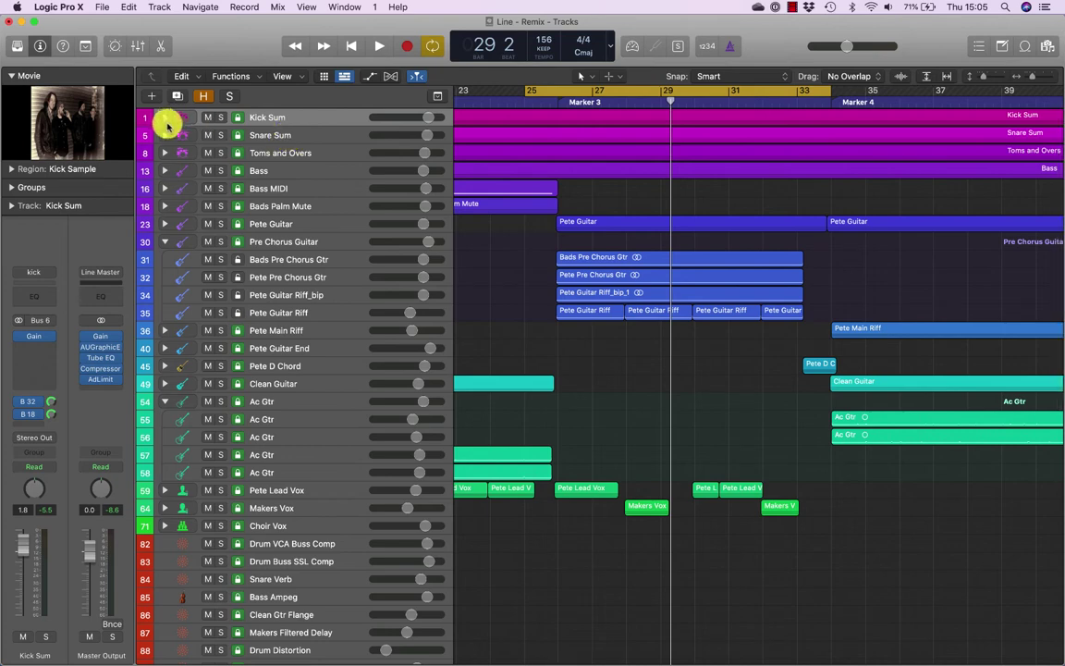
- Expand the Kick Sum stack, select the Kick Sample track and extend the cycle range along its region
{"action": "left_click", "coordinate": [165, 118]}
{"action": "left_click", "coordinate": [277, 135]}
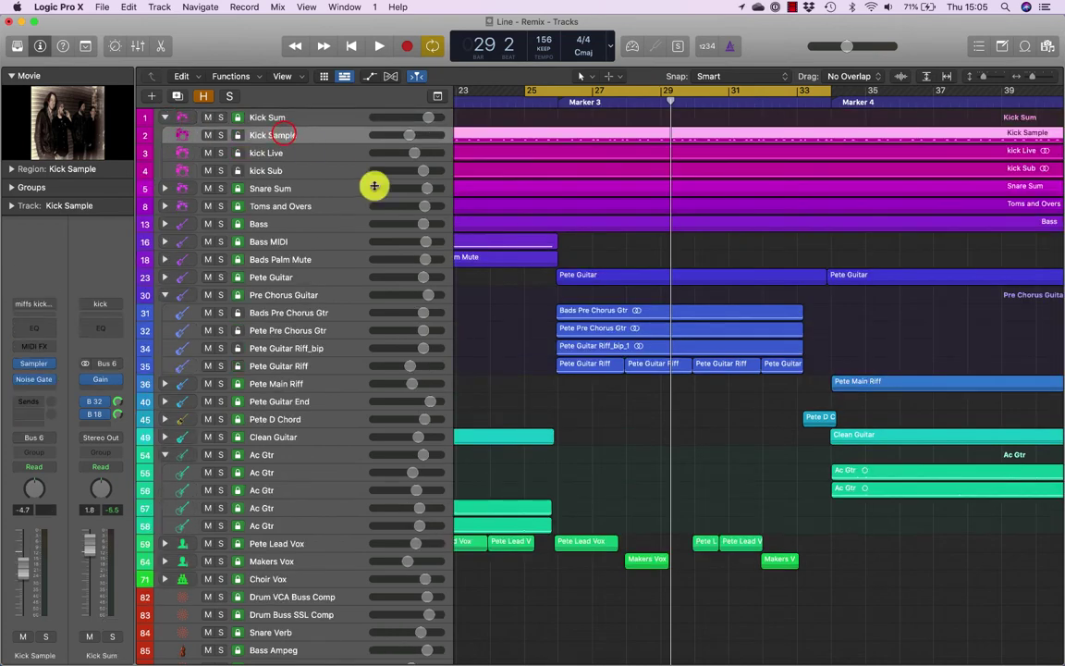
{"action": "left_click", "coordinate": [590, 86]}
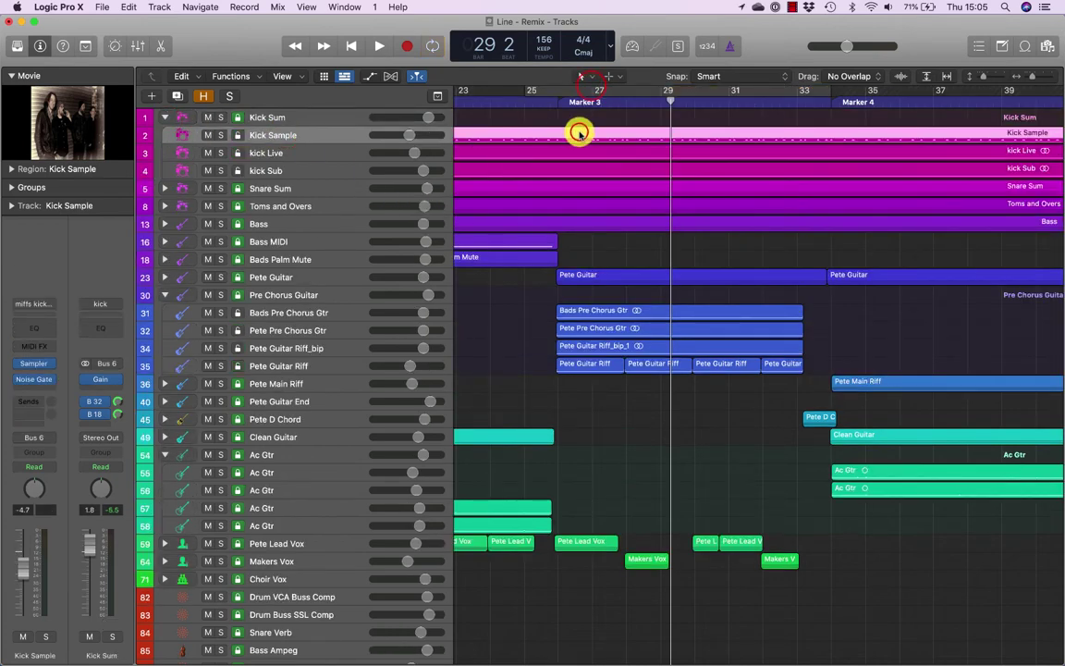
{"action": "key", "text": "c"}
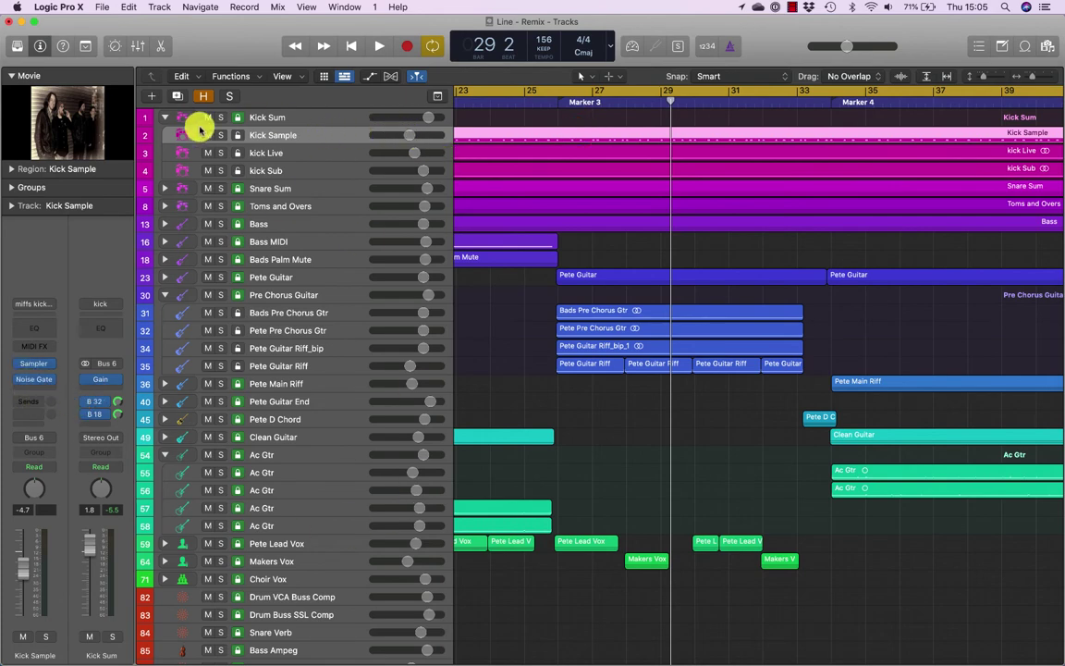
- Bounce the Kick Sample region in place to a new track, muting the source, including the audio tail in the file and volume/pan automation, without normalizing
{"action": "left_click", "coordinate": [107, 7]}
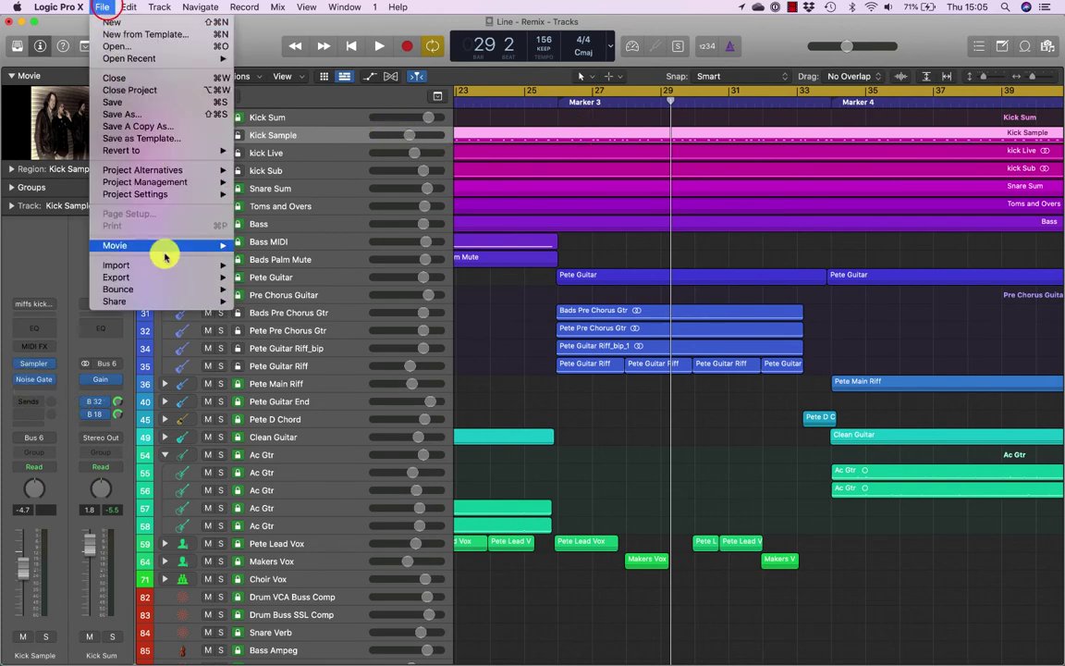
{"action": "mouse_move", "coordinate": [168, 288]}
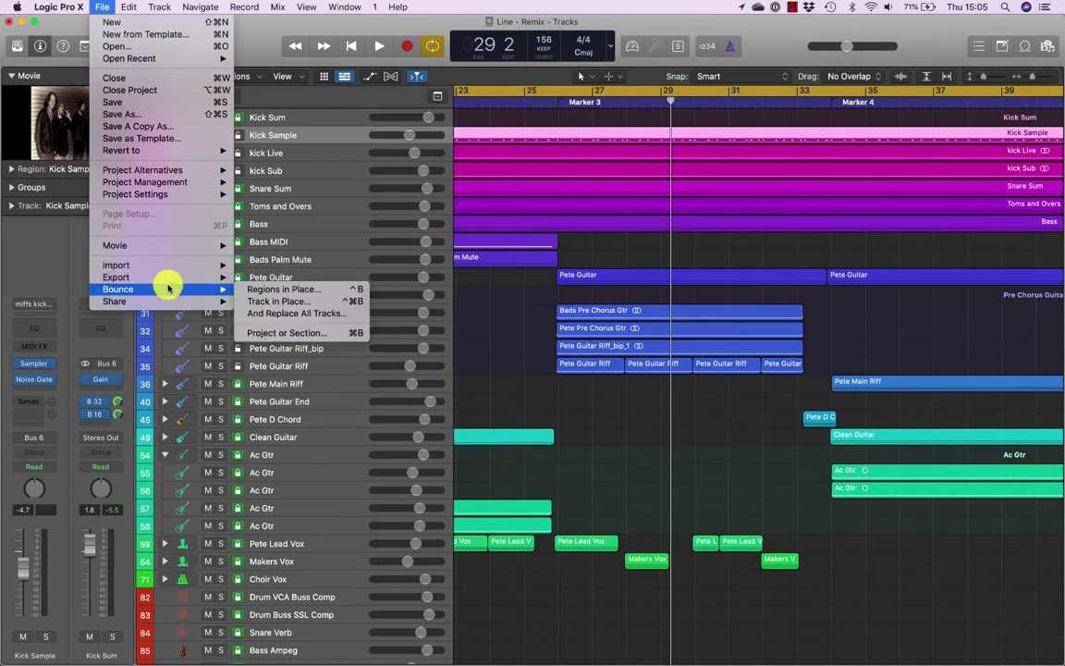
{"action": "left_click", "coordinate": [260, 289]}
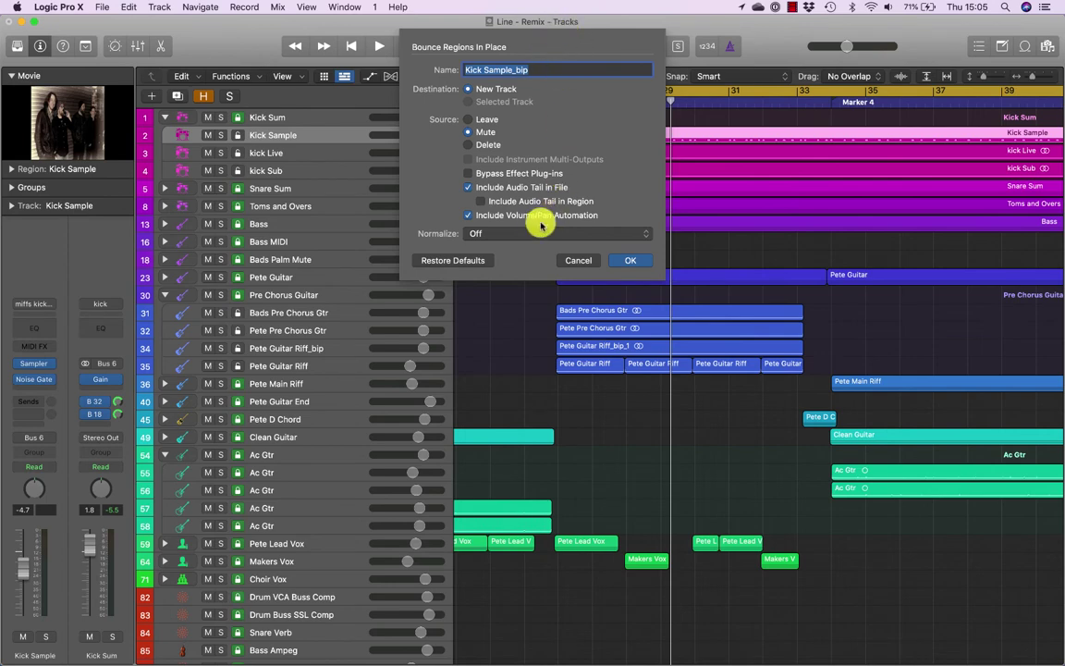
{"action": "left_click", "coordinate": [627, 259]}
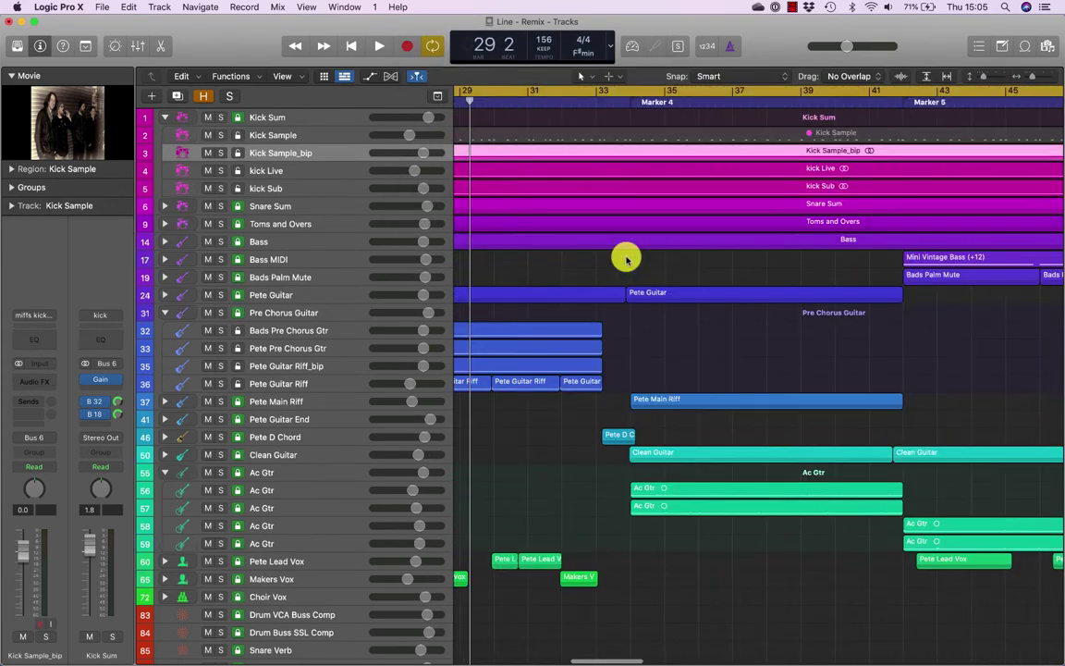
- Mute and hide the original Kick Sample track, leaving the bounced Kick Sample_bip track in the Kick Sum stack
{"action": "key", "text": "super+Down"}
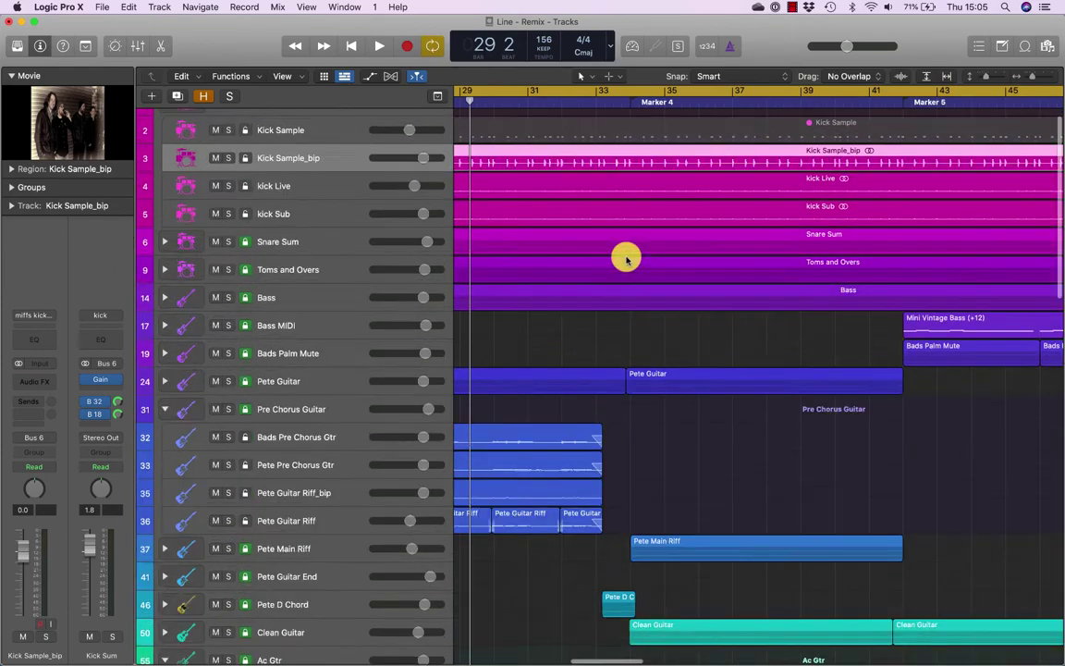
{"action": "key", "text": "super+Left"}
{"action": "key", "text": "super+Left"}
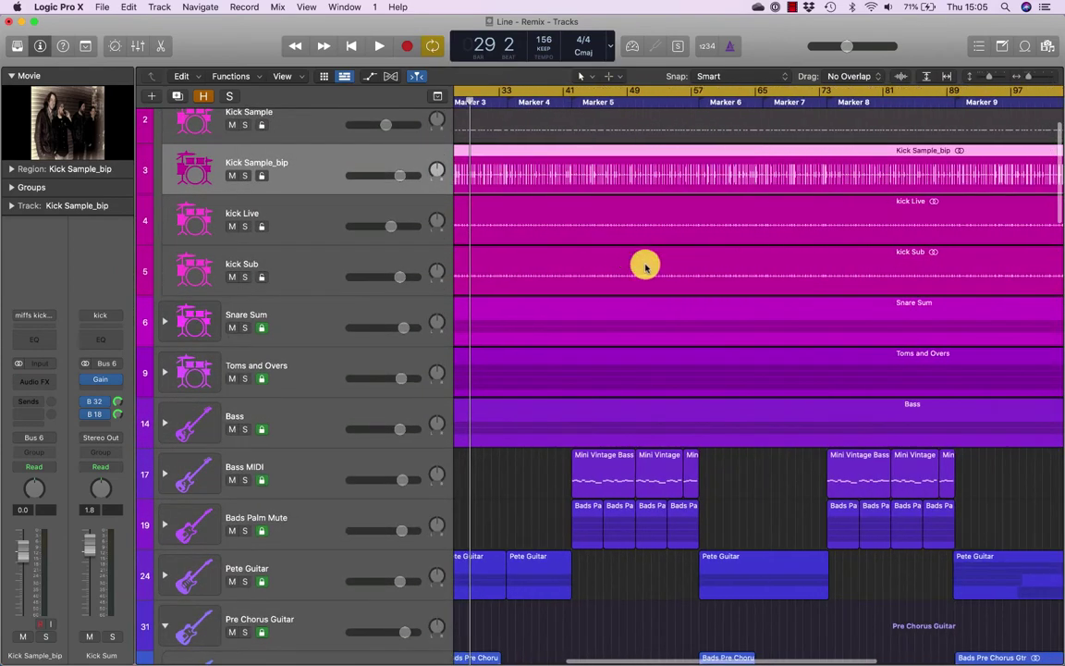
{"action": "scroll", "coordinate": [647, 273], "scroll_direction": "up", "scroll_amount": 2}
{"action": "left_click", "coordinate": [306, 179]}
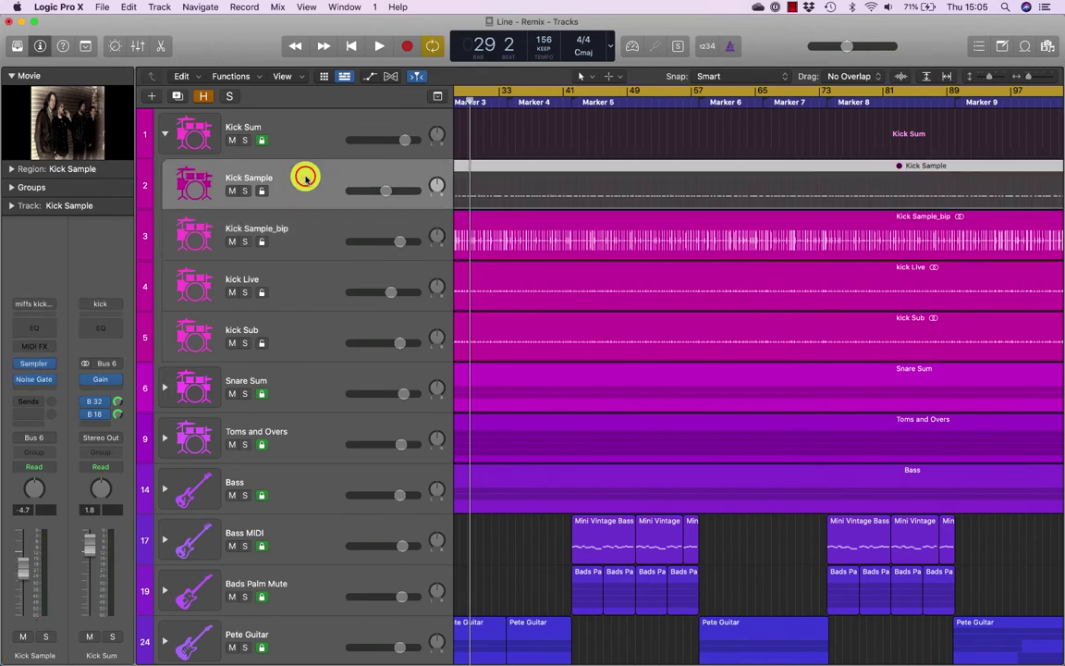
{"action": "left_click", "coordinate": [231, 190]}
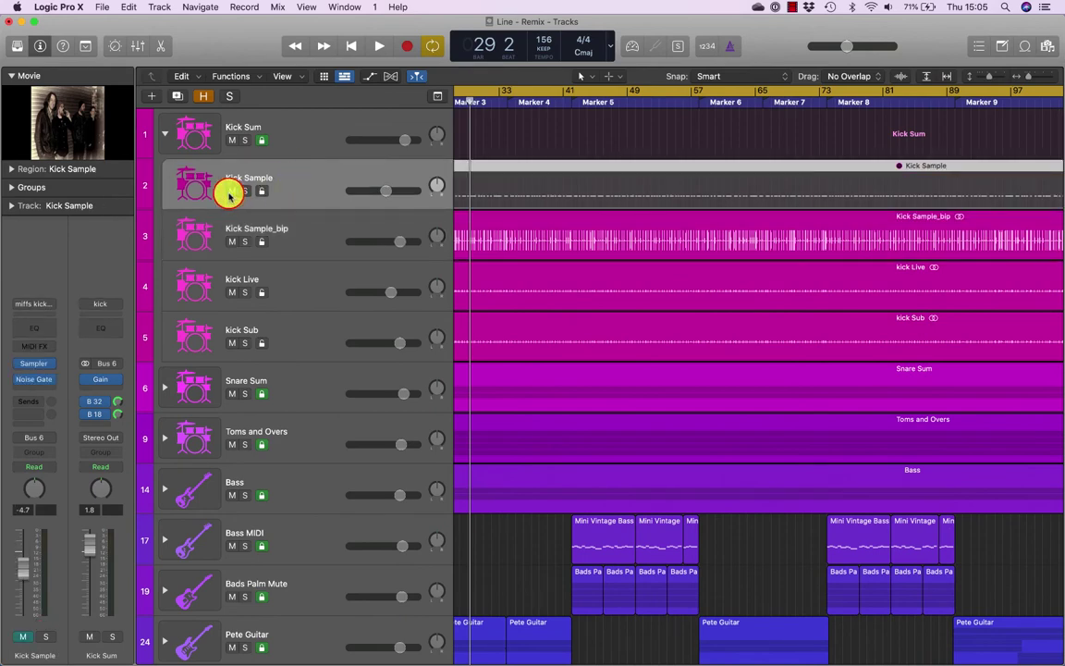
{"action": "key", "text": "h"}
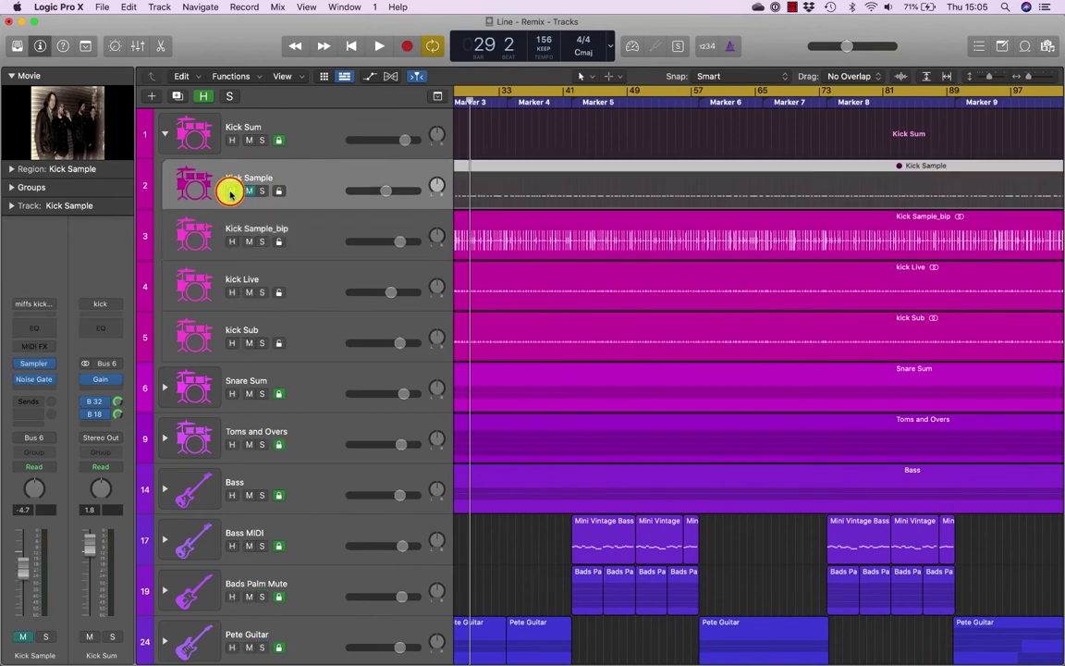
{"action": "left_click", "coordinate": [231, 191]}
{"action": "key", "text": "h"}
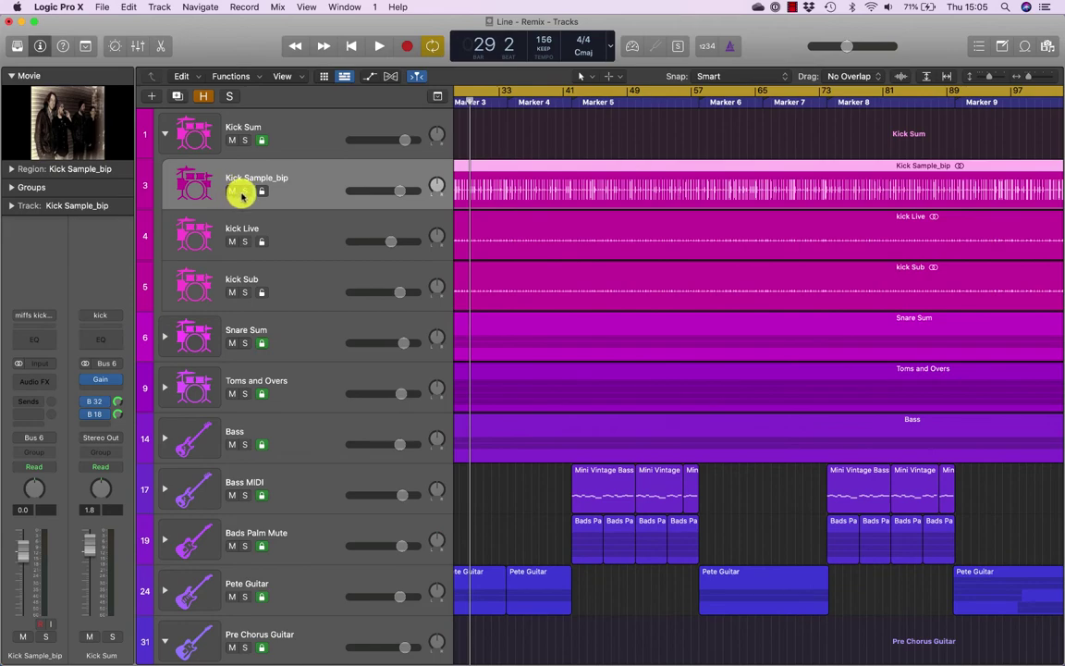
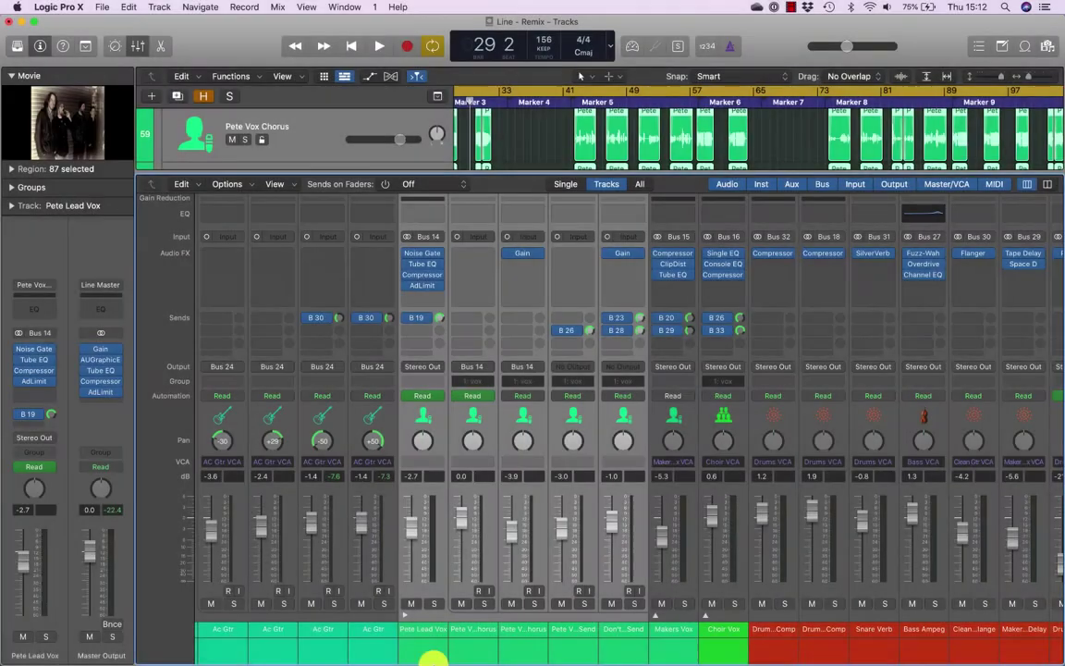
- Close the mixer and bring the expanded Pete Lead Vox stack into view in the track list
{"action": "mouse_move", "coordinate": [402, 658]}
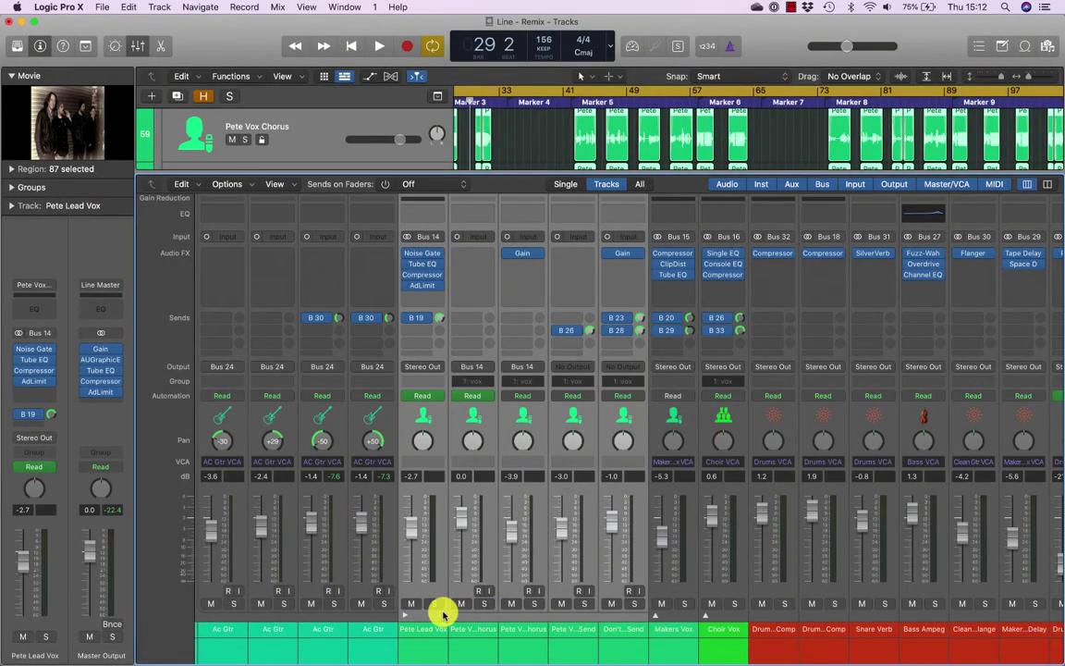
{"action": "key", "text": "x"}
{"action": "scroll", "coordinate": [316, 277], "scroll_direction": "up", "scroll_amount": 5}
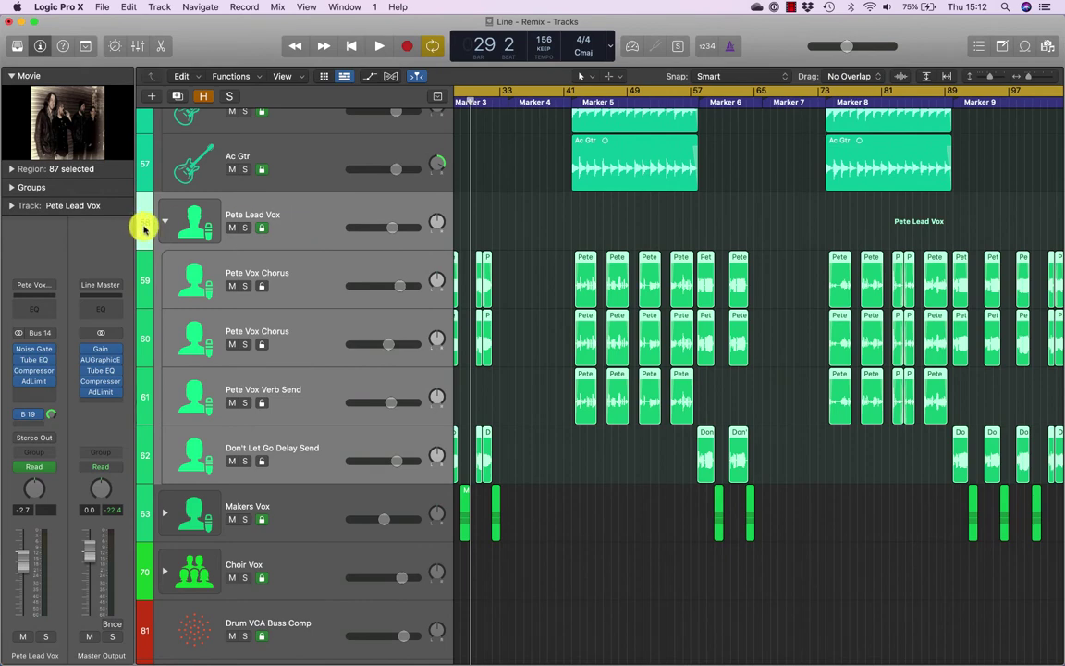
- Open the mixer, hide the VCA component of the channel strips and show it again
{"action": "key", "text": "x"}
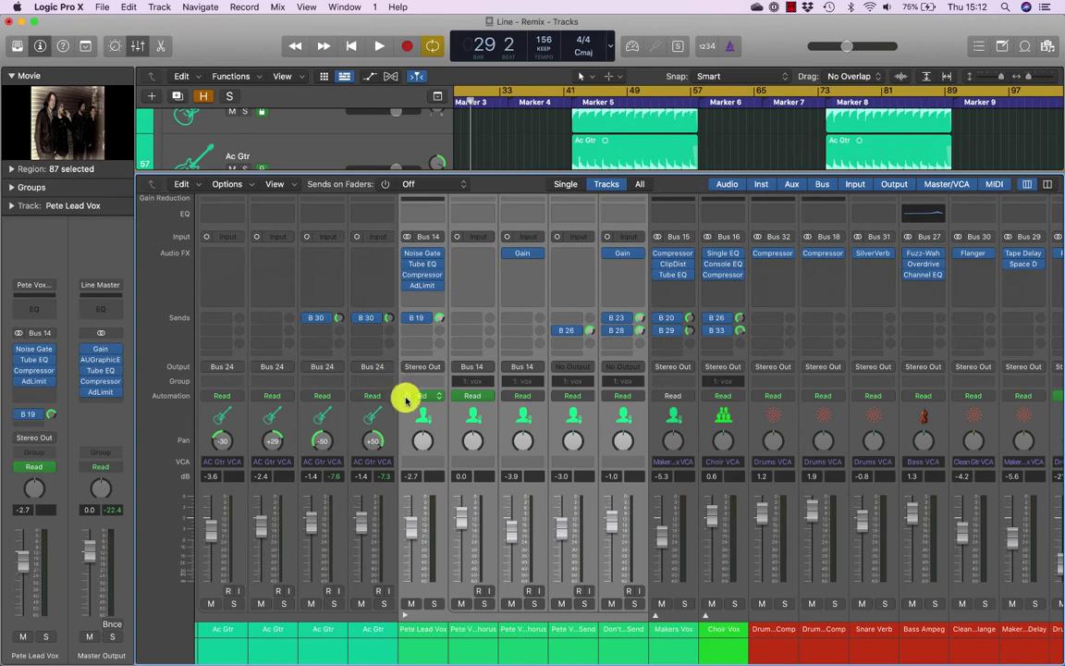
{"action": "left_click", "coordinate": [286, 184]}
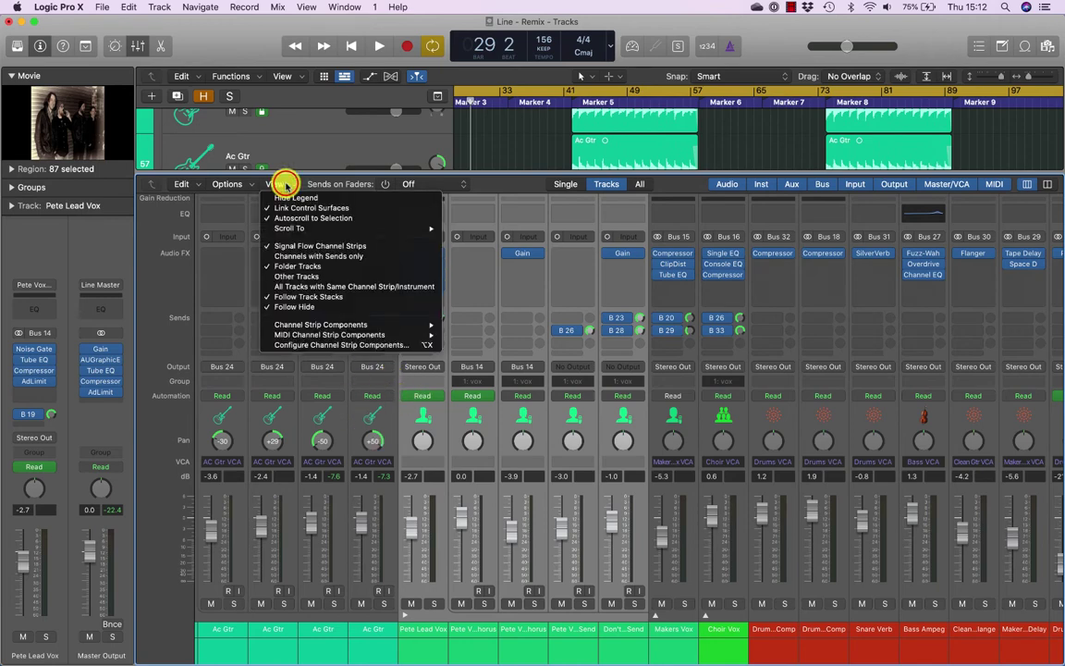
{"action": "mouse_move", "coordinate": [313, 326]}
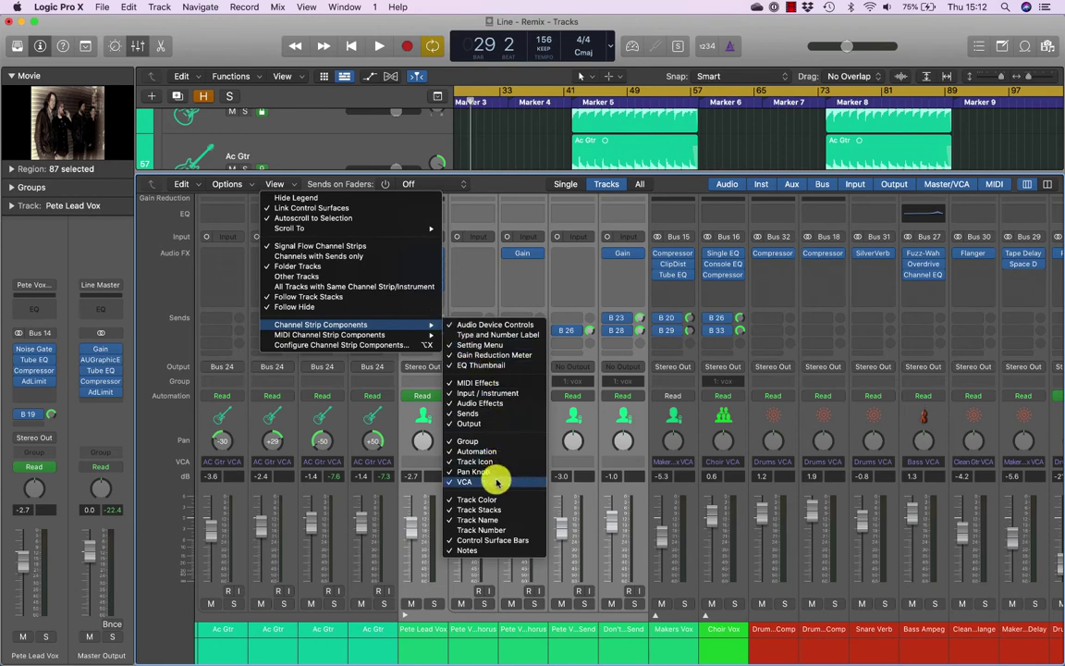
{"action": "left_click", "coordinate": [497, 481]}
{"action": "left_click", "coordinate": [286, 183]}
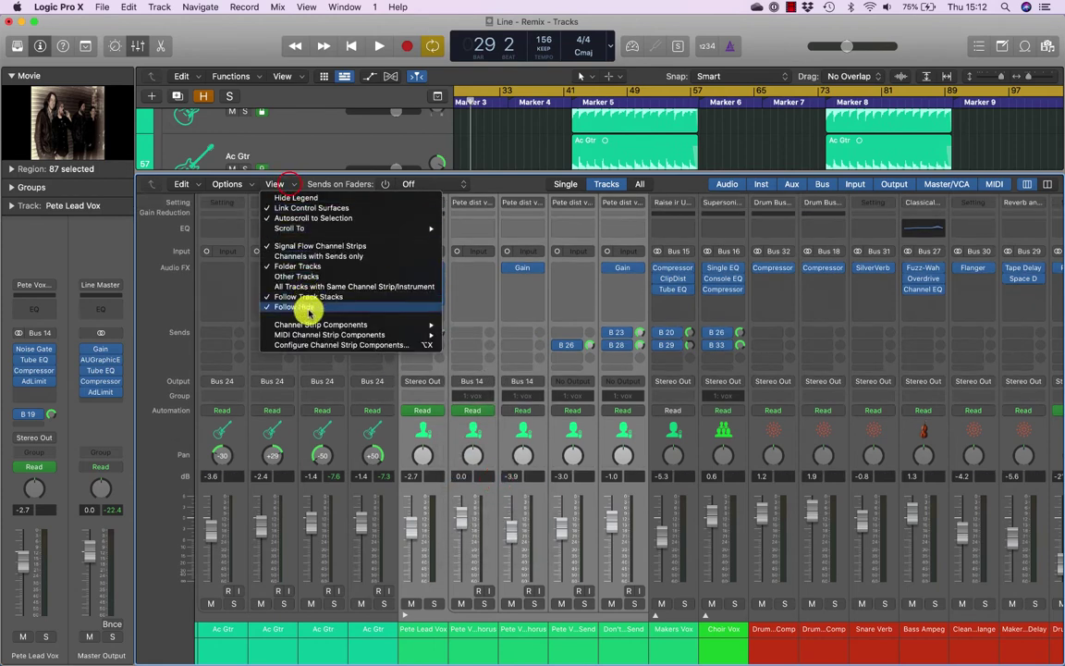
{"action": "mouse_move", "coordinate": [312, 323]}
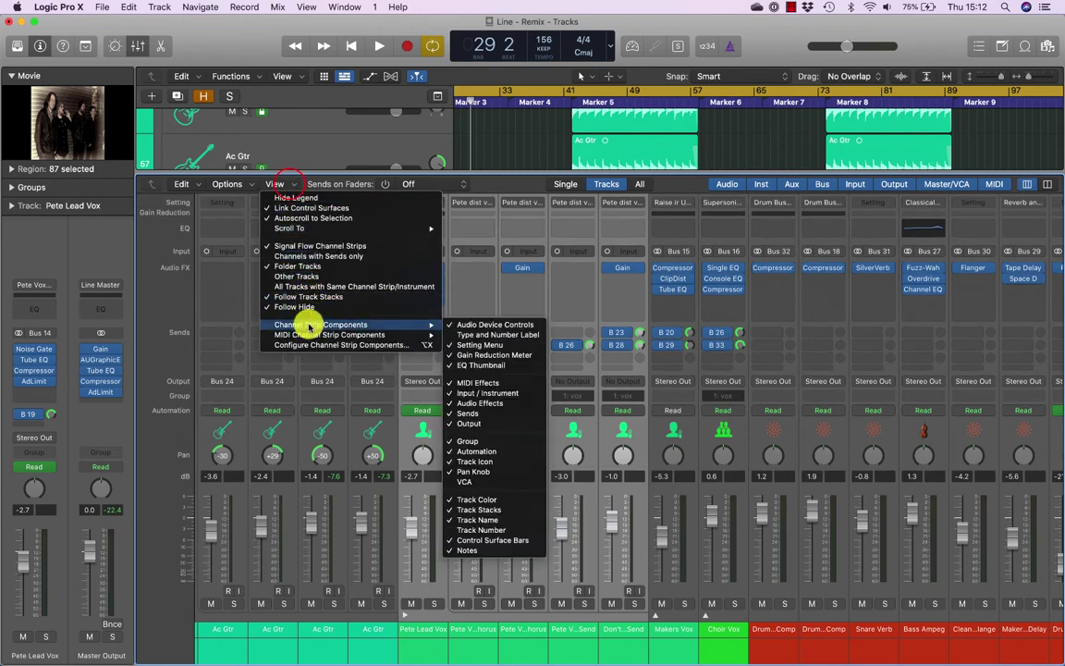
{"action": "left_click", "coordinate": [511, 479]}
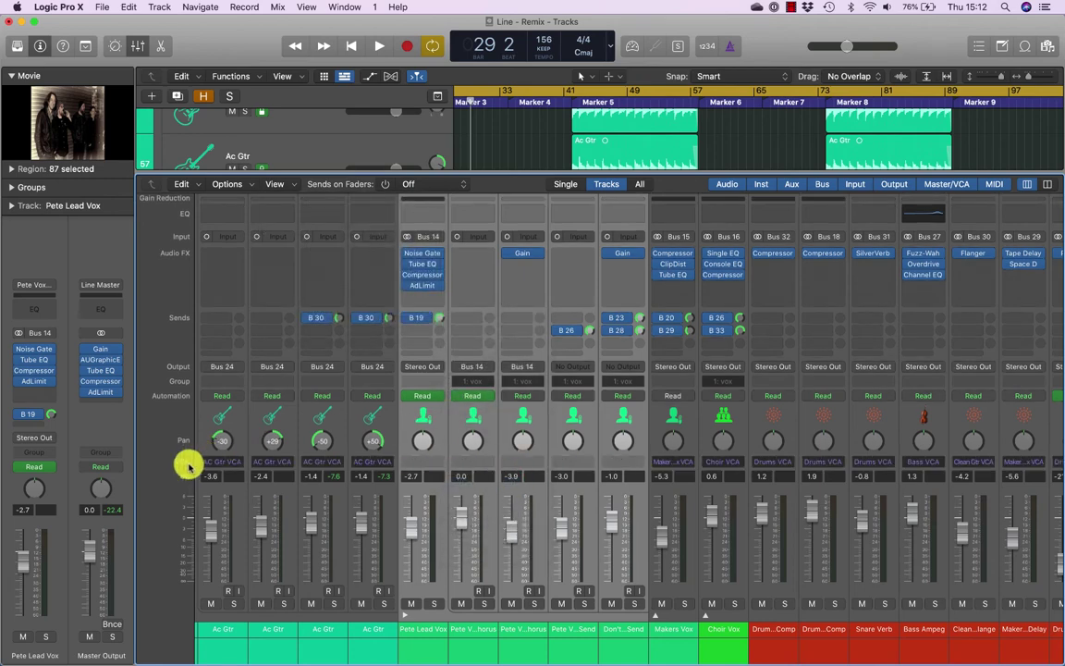
- Assign the selected Pete Lead Vox stack and its four subtrack channel strips to the Pete Vox VCA
{"action": "left_click", "coordinate": [426, 462]}
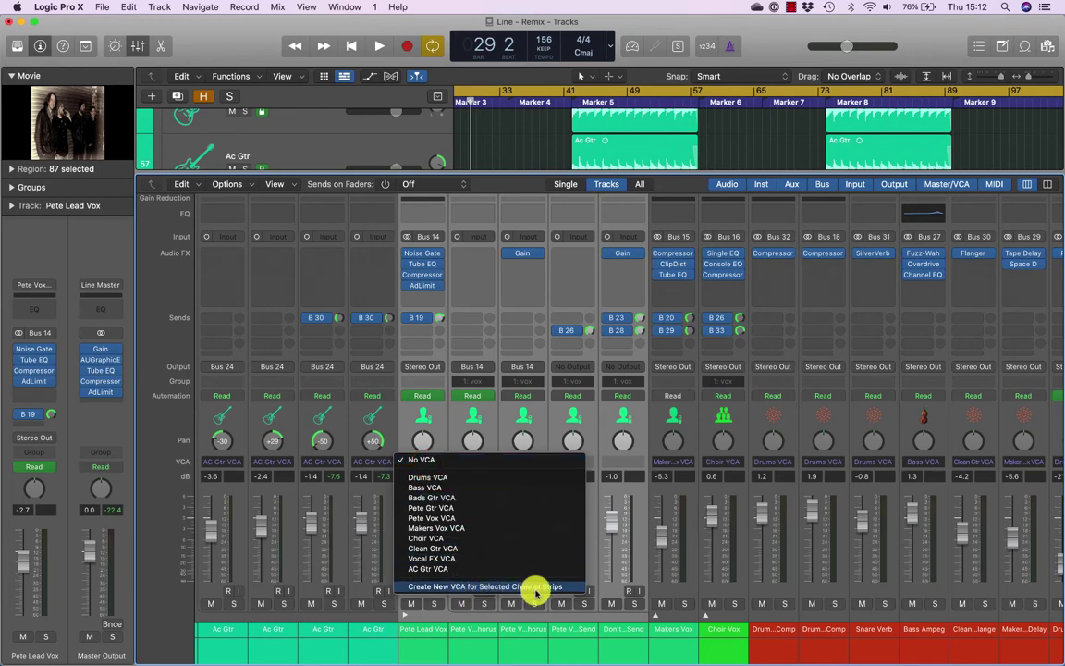
{"action": "left_click", "coordinate": [430, 630]}
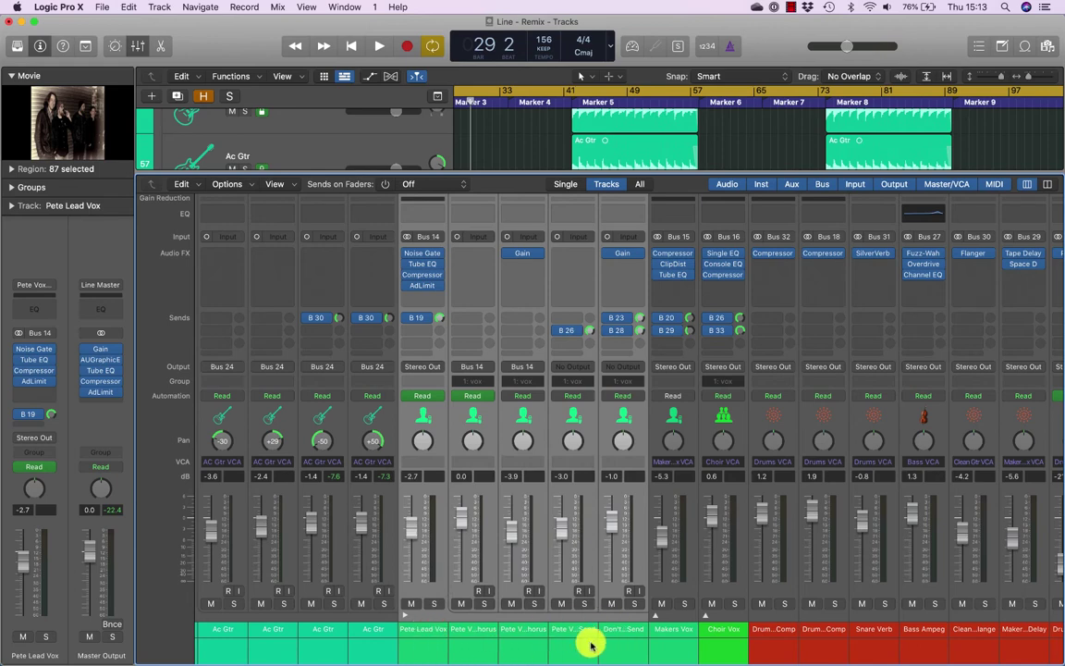
{"action": "left_click", "coordinate": [422, 461]}
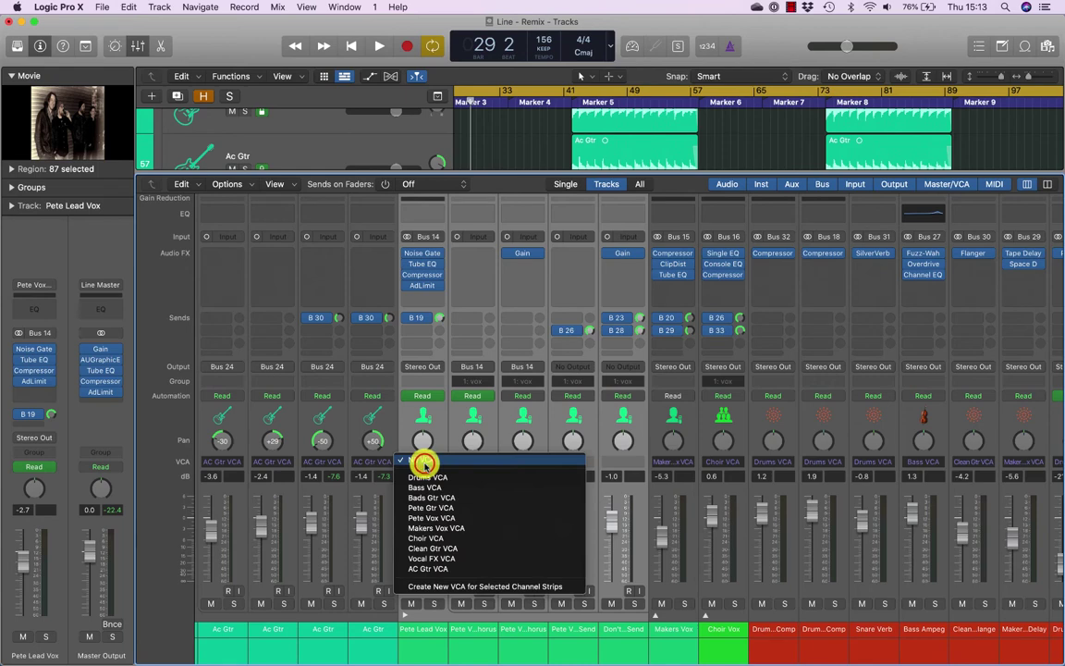
{"action": "left_click", "coordinate": [454, 518]}
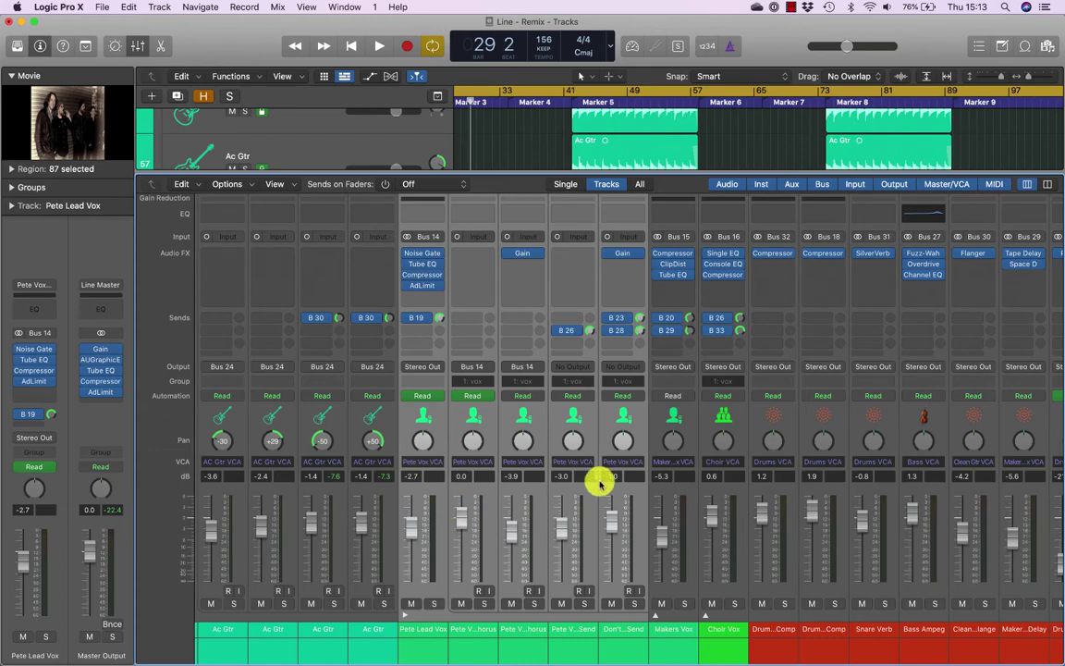
- Examine the VCA assignments across all mixer channel strips and the VCA group faders that follow the effect auxes
{"action": "scroll", "coordinate": [599, 482], "scroll_direction": "left", "scroll_amount": 10}
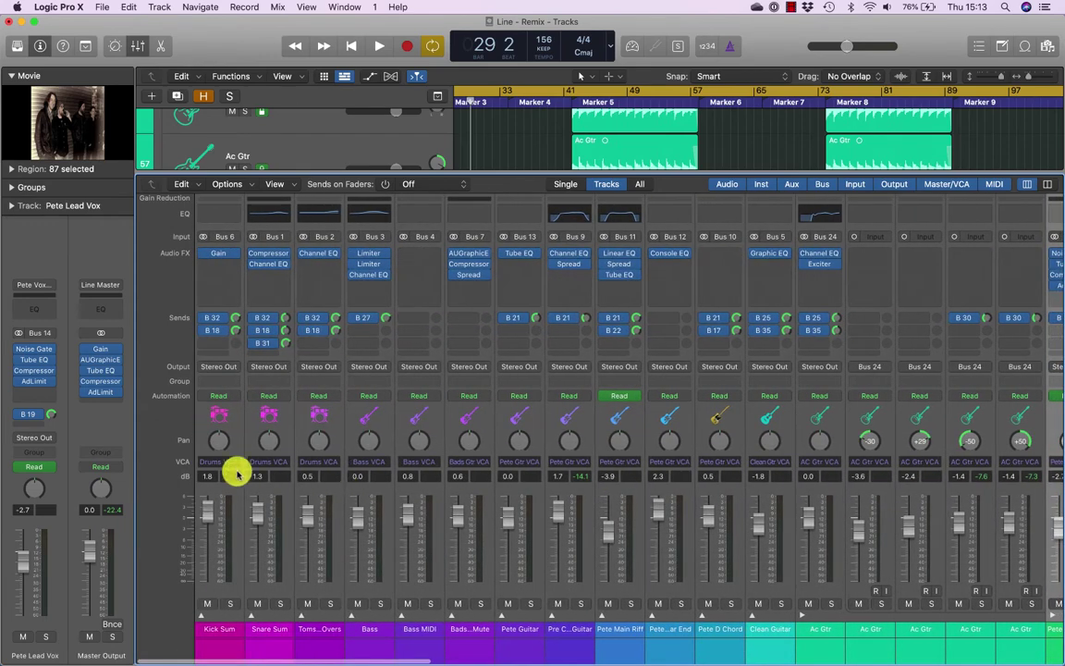
{"action": "scroll", "coordinate": [345, 471], "scroll_direction": "right", "scroll_amount": 15}
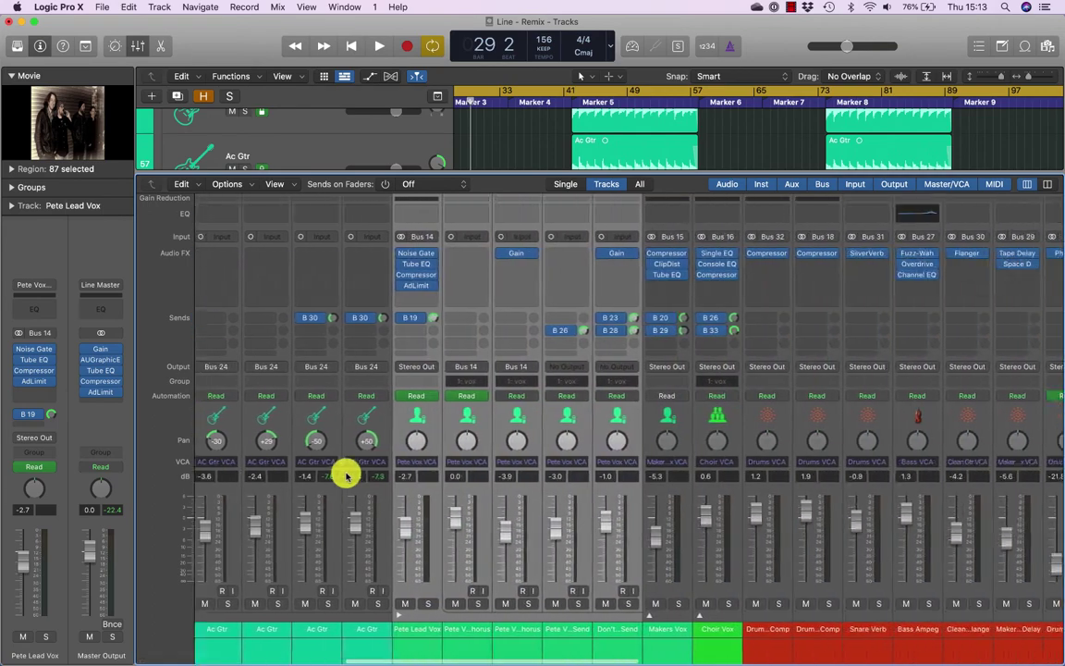
{"action": "scroll", "coordinate": [347, 475], "scroll_direction": "left", "scroll_amount": 15}
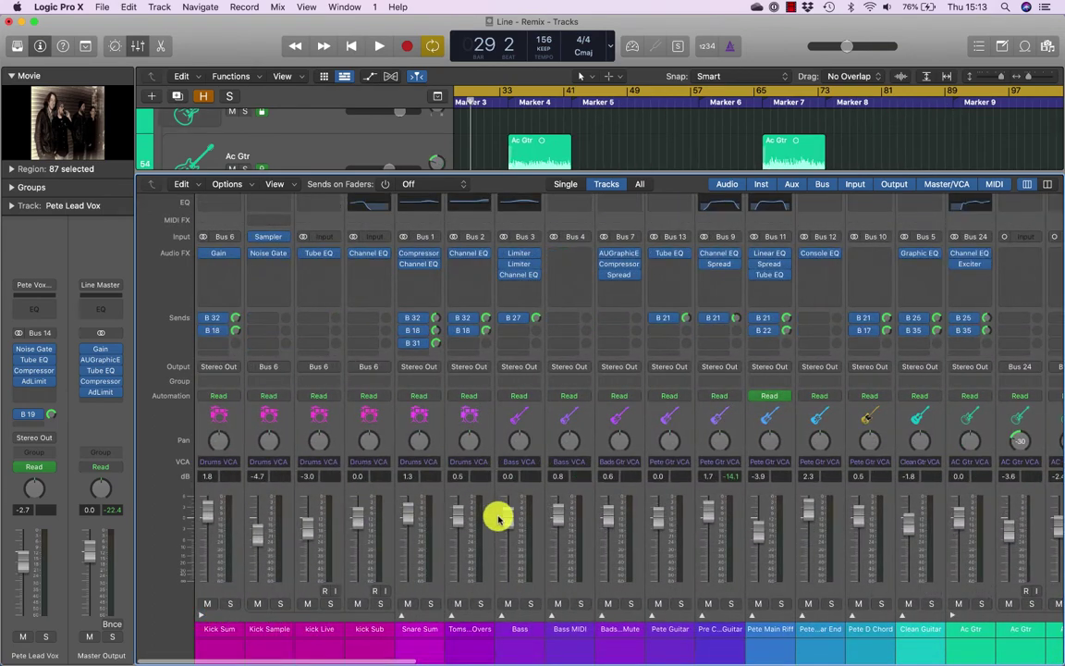
{"action": "scroll", "coordinate": [496, 513], "scroll_direction": "right", "scroll_amount": 3}
{"action": "scroll", "coordinate": [497, 518], "scroll_direction": "right", "scroll_amount": 15}
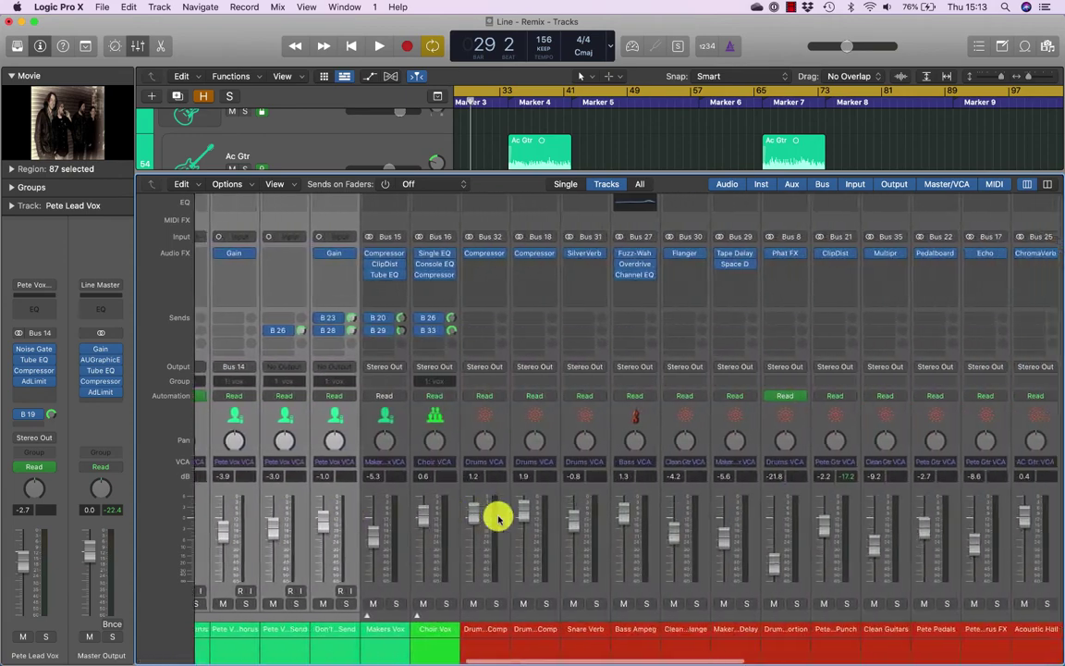
{"action": "scroll", "coordinate": [496, 518], "scroll_direction": "right", "scroll_amount": 8}
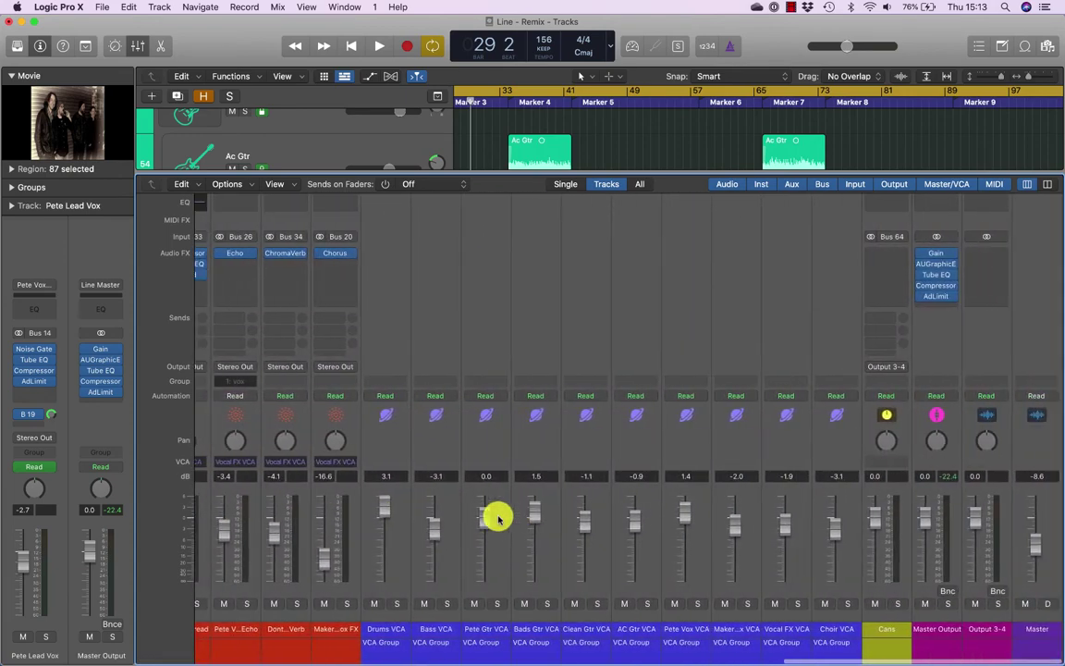
- Hide the Audio, Inst, Aux, Bus, Input, Output and MIDI channel types in the mixer, keeping only Master/VCA enabled
{"action": "scroll", "coordinate": [704, 348], "scroll_direction": "left", "scroll_amount": 6}
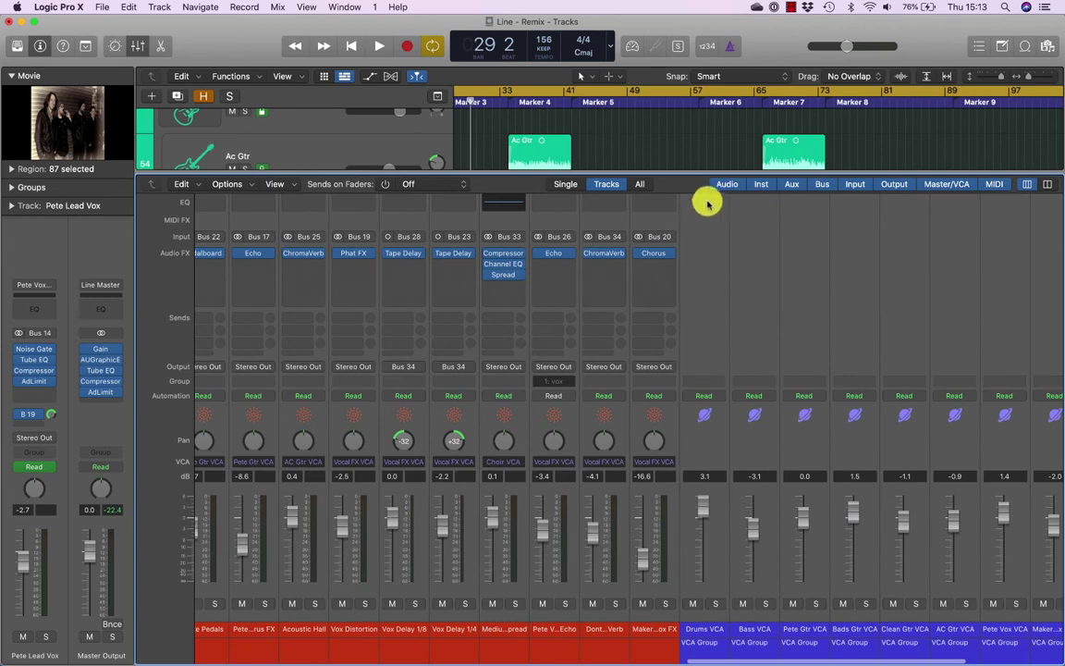
{"action": "left_click", "coordinate": [730, 184]}
{"action": "left_click", "coordinate": [760, 184]}
{"action": "left_click", "coordinate": [791, 183]}
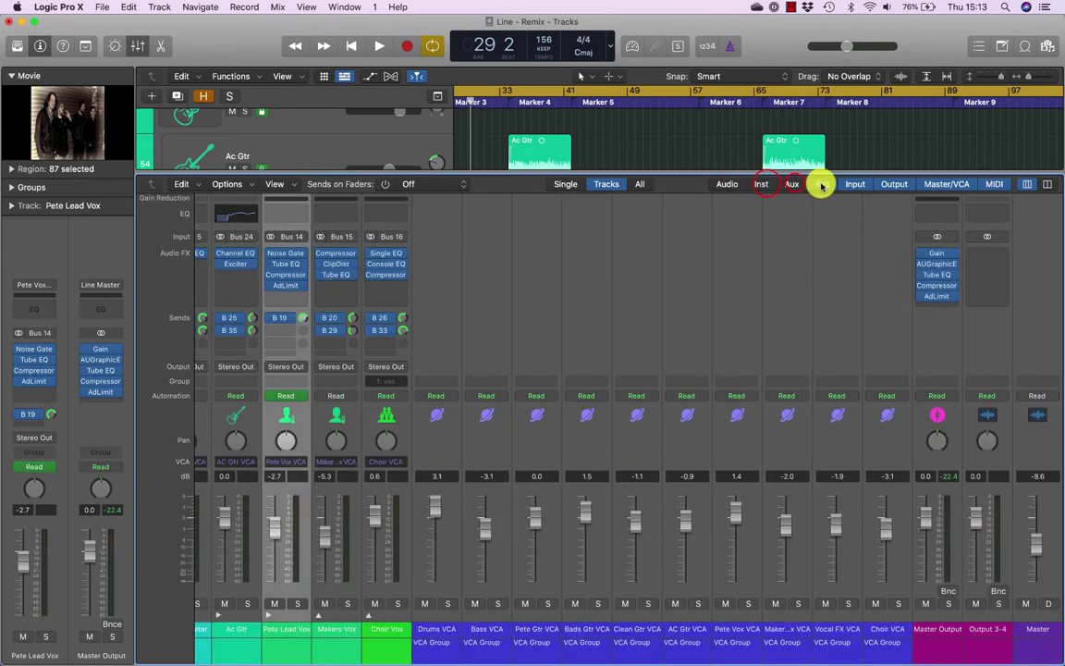
{"action": "left_click", "coordinate": [821, 184]}
{"action": "left_click", "coordinate": [893, 184]}
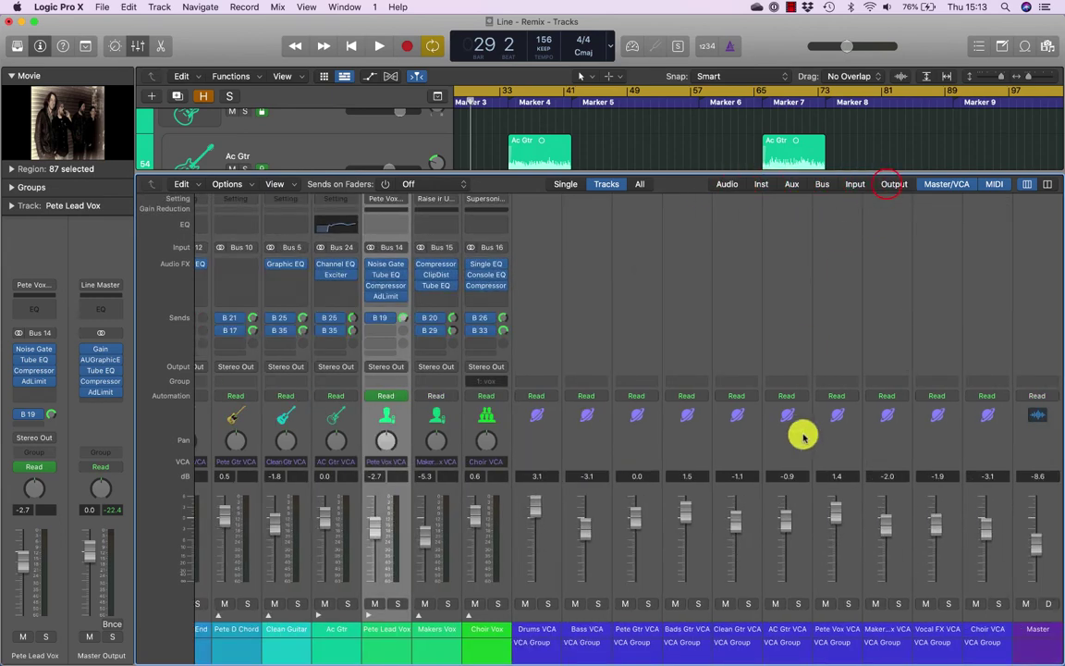
{"action": "scroll", "coordinate": [803, 438], "scroll_direction": "left", "scroll_amount": 1}
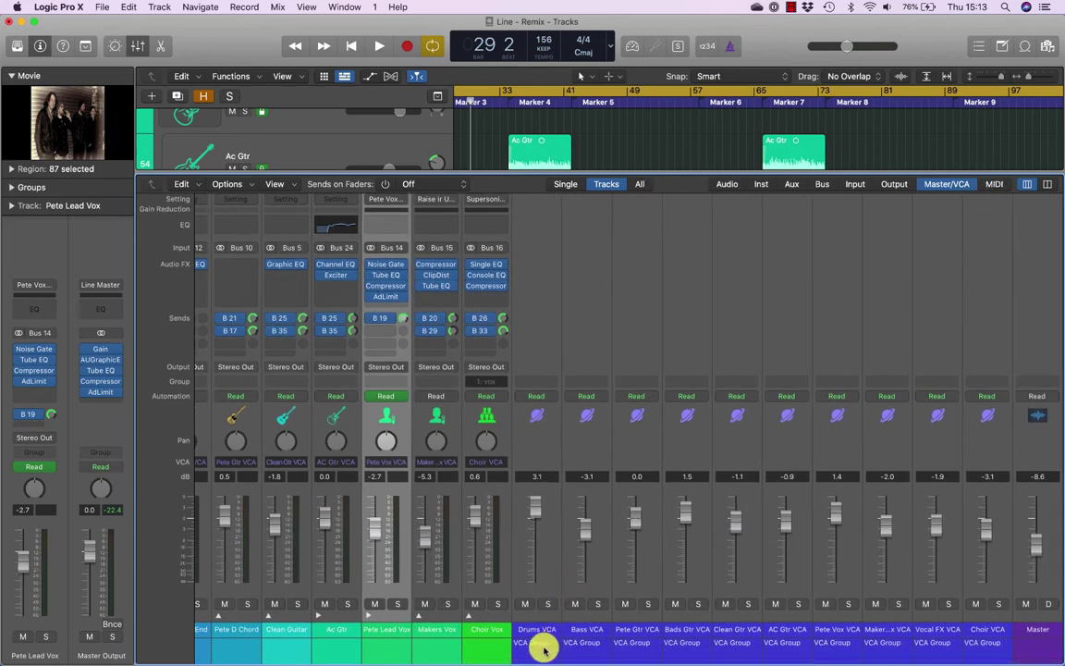
- Select all VCA strips from Drums VCA to Choir VCA, and play the song from the start with the master volume at -15.0 dB
{"action": "left_click_drag", "start_coordinate": [544, 649], "coordinate": [980, 638]}
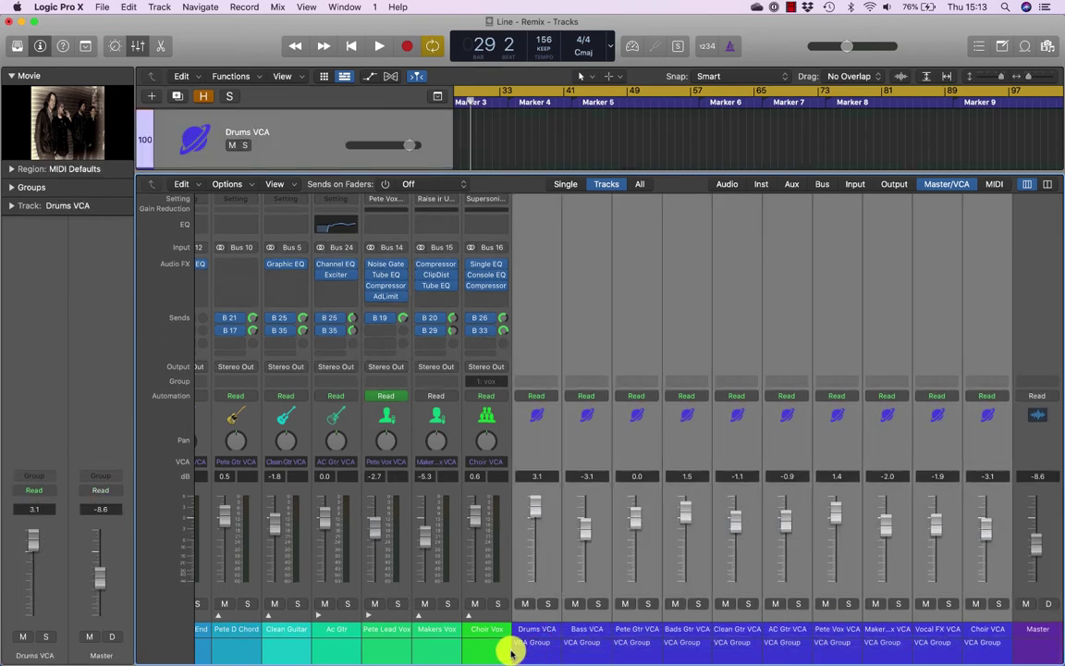
{"action": "mouse_move", "coordinate": [511, 653]}
{"action": "left_mouse_down"}
{"action": "mouse_move", "coordinate": [596, 634]}
{"action": "mouse_move", "coordinate": [988, 634]}
{"action": "mouse_move", "coordinate": [933, 613]}
{"action": "mouse_move", "coordinate": [680, 587]}
{"action": "mouse_move", "coordinate": [549, 608]}
{"action": "mouse_move", "coordinate": [686, 190]}
{"action": "left_mouse_up"}
{"action": "left_click_drag", "start_coordinate": [846, 46], "coordinate": [818, 46]}
{"action": "key", "text": "Return"}
{"action": "key", "text": "space"}
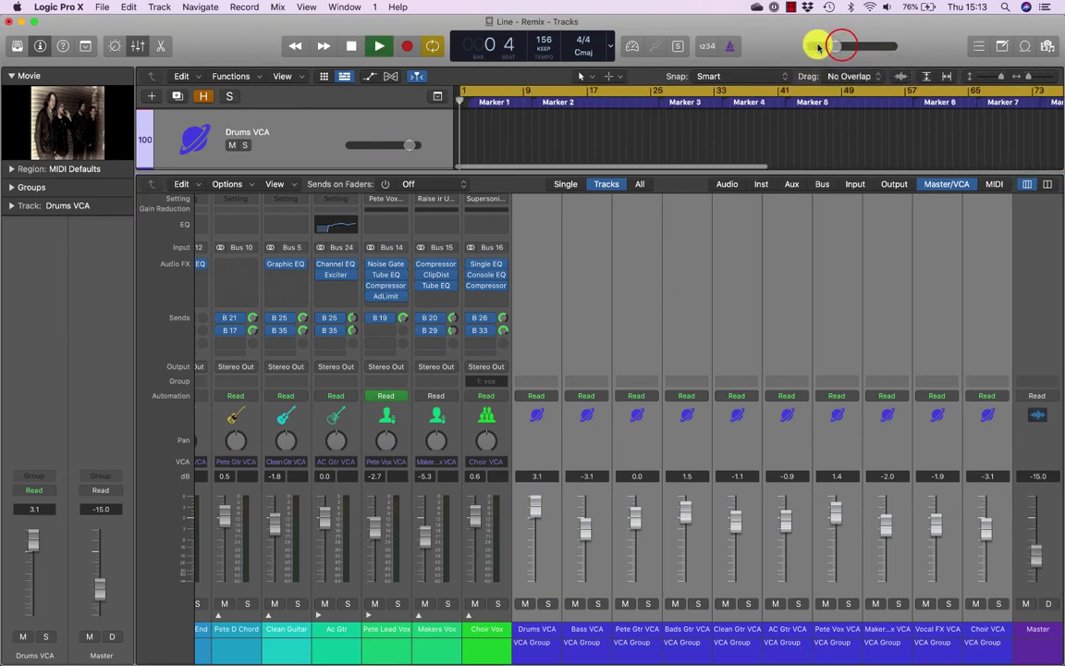
- Solo all the selected VCA groups and pull their faders down together to minus infinity
{"action": "left_click", "coordinate": [569, 104]}
{"action": "left_click", "coordinate": [522, 604]}
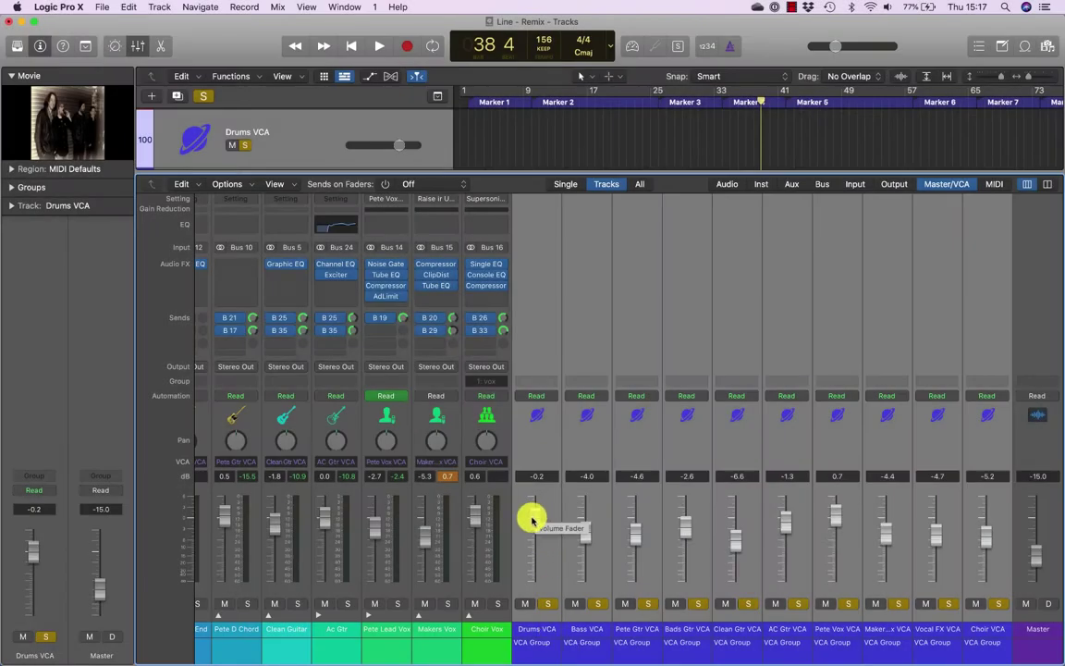
{"action": "left_click_drag", "start_coordinate": [533, 518], "coordinate": [532, 652]}
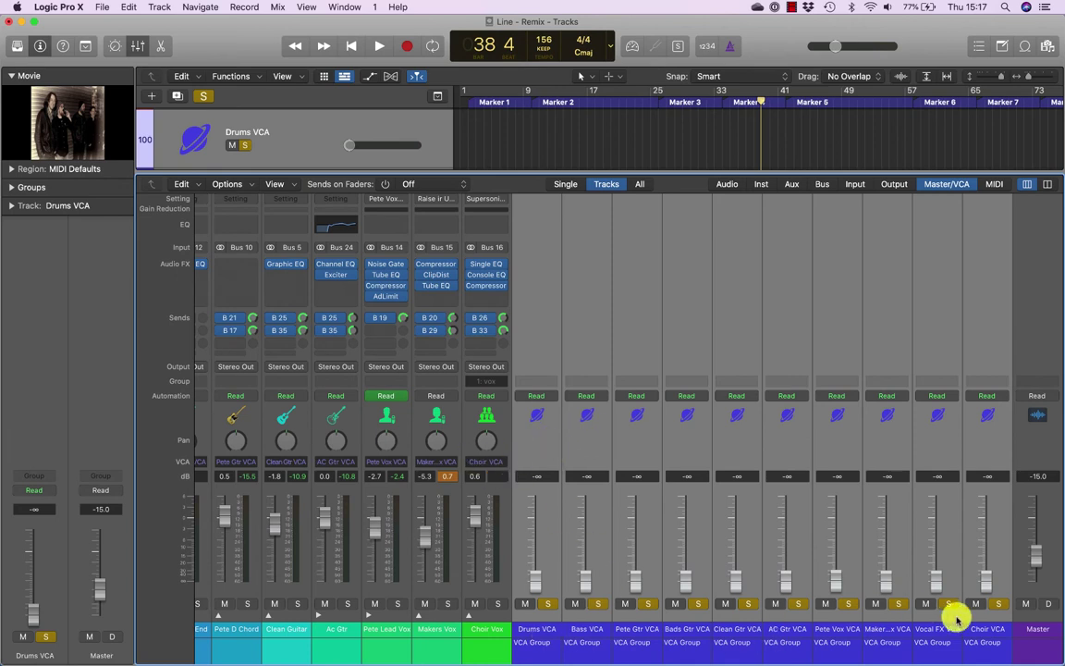
- Clear the multiple selection and go through the VCA strips one at a time, from Drums VCA to Choir VCA
{"action": "left_click", "coordinate": [976, 637]}
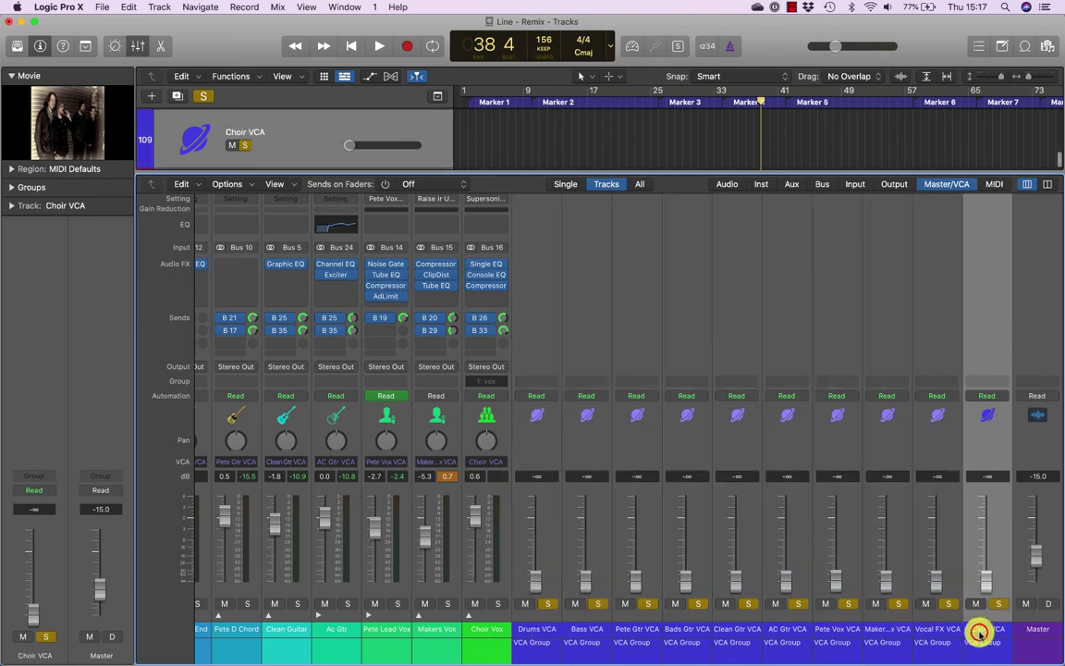
{"action": "left_click", "coordinate": [541, 642]}
{"action": "left_click", "coordinate": [582, 648]}
{"action": "left_click", "coordinate": [633, 646]}
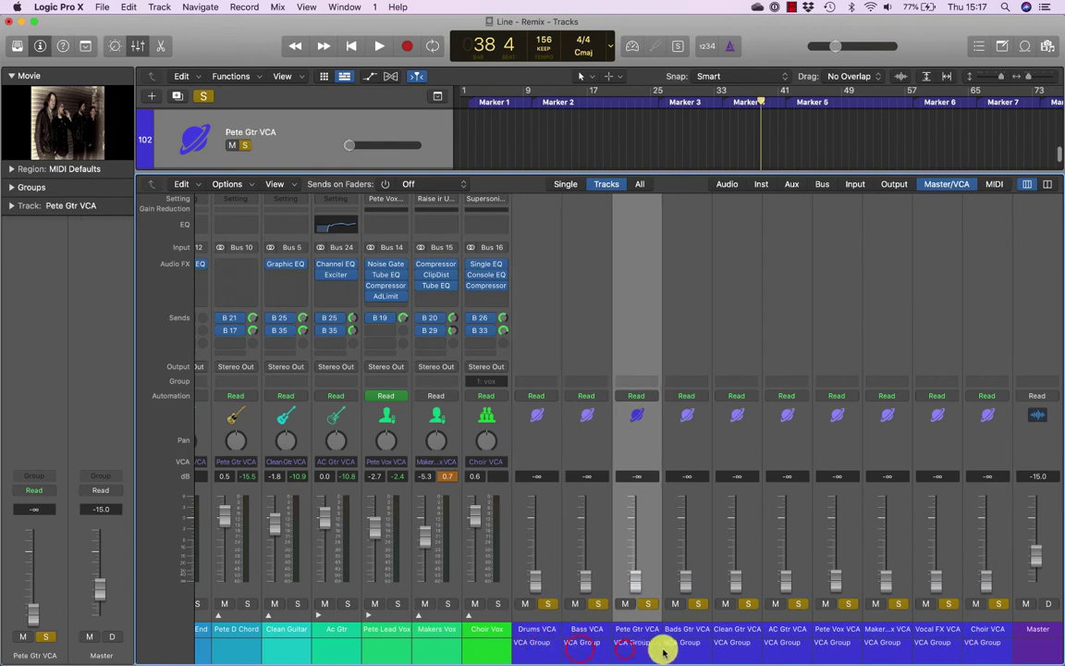
{"action": "left_click", "coordinate": [682, 647]}
{"action": "left_click", "coordinate": [737, 649]}
{"action": "left_click", "coordinate": [787, 643]}
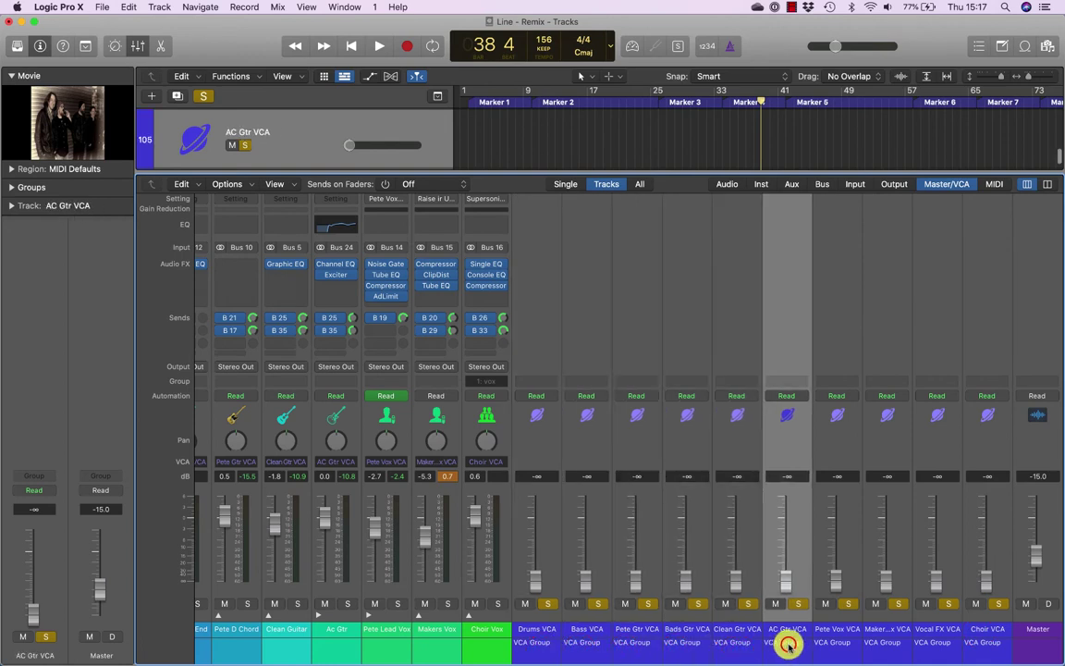
{"action": "left_click", "coordinate": [842, 645]}
{"action": "left_click", "coordinate": [887, 643]}
{"action": "left_click", "coordinate": [937, 643]}
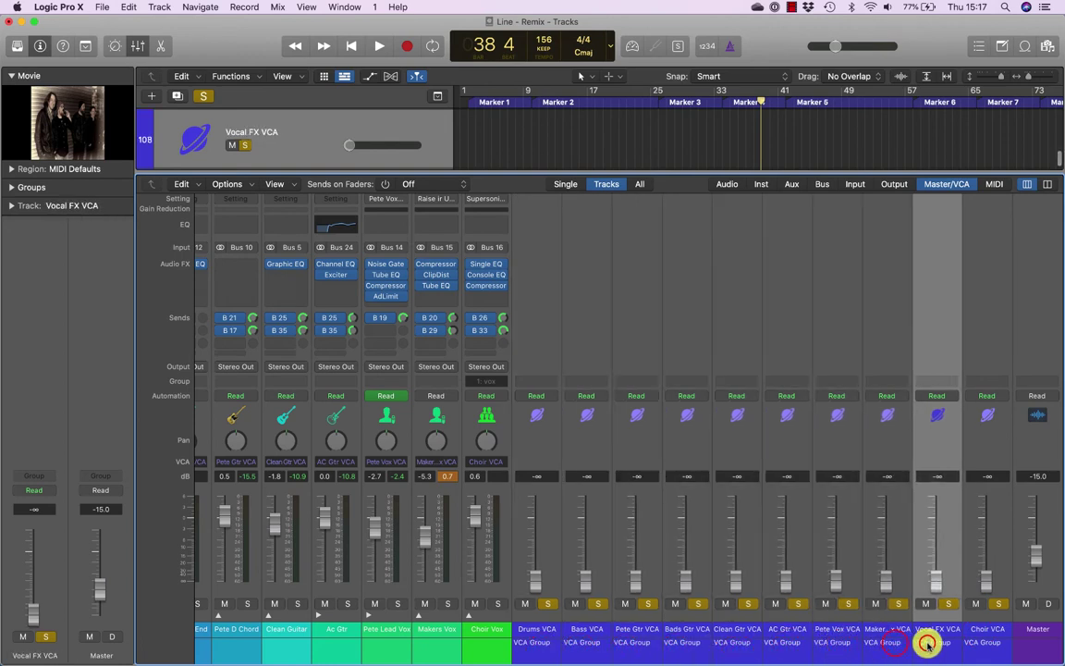
{"action": "left_click", "coordinate": [987, 643]}
- Select the Drums VCA strip and raise its fader to about -0.4 dB while playing the song
{"action": "left_click", "coordinate": [543, 632]}
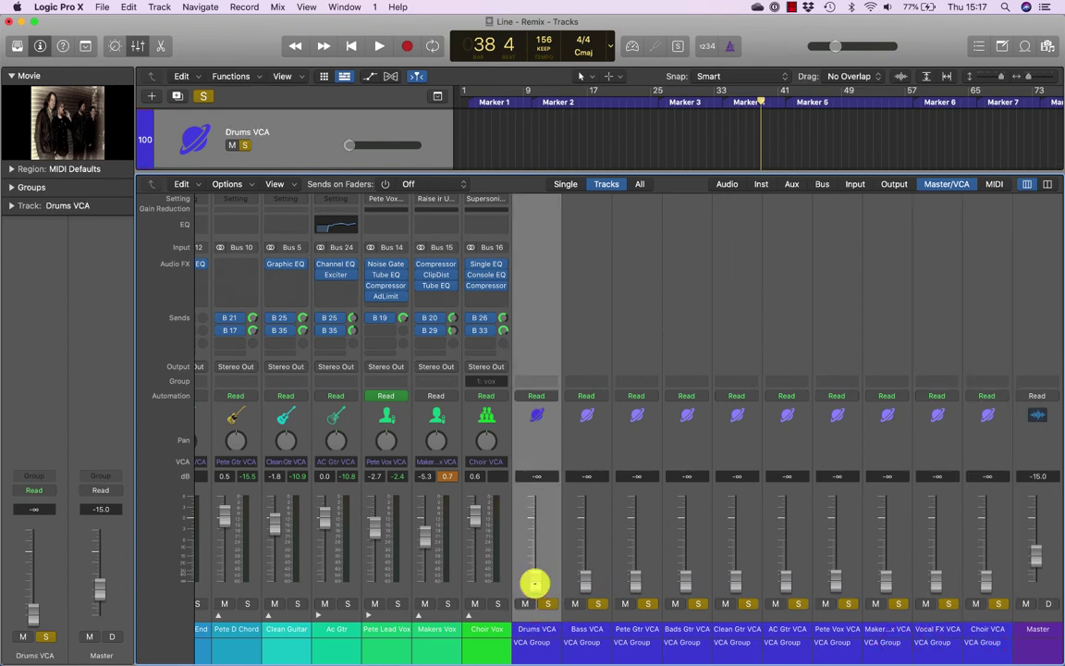
{"action": "key", "text": "space"}
{"action": "mouse_move", "coordinate": [533, 579]}
{"action": "left_mouse_down"}
{"action": "mouse_move", "coordinate": [529, 468]}
{"action": "mouse_move", "coordinate": [536, 511]}
{"action": "left_mouse_up"}
{"action": "key", "text": "space"}
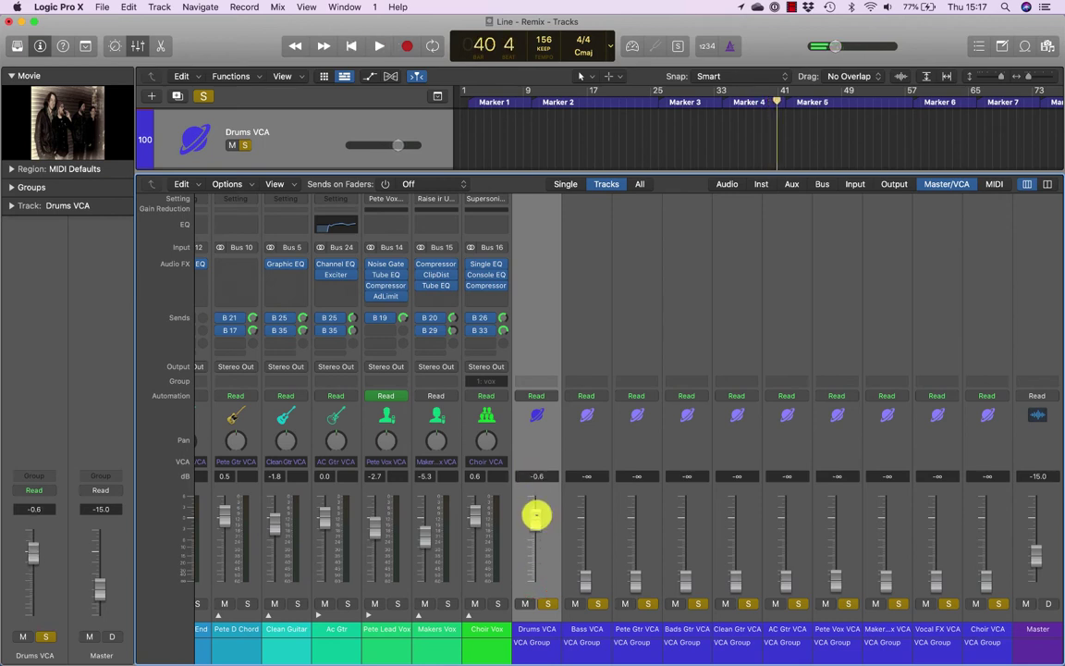
{"action": "key", "text": "space"}
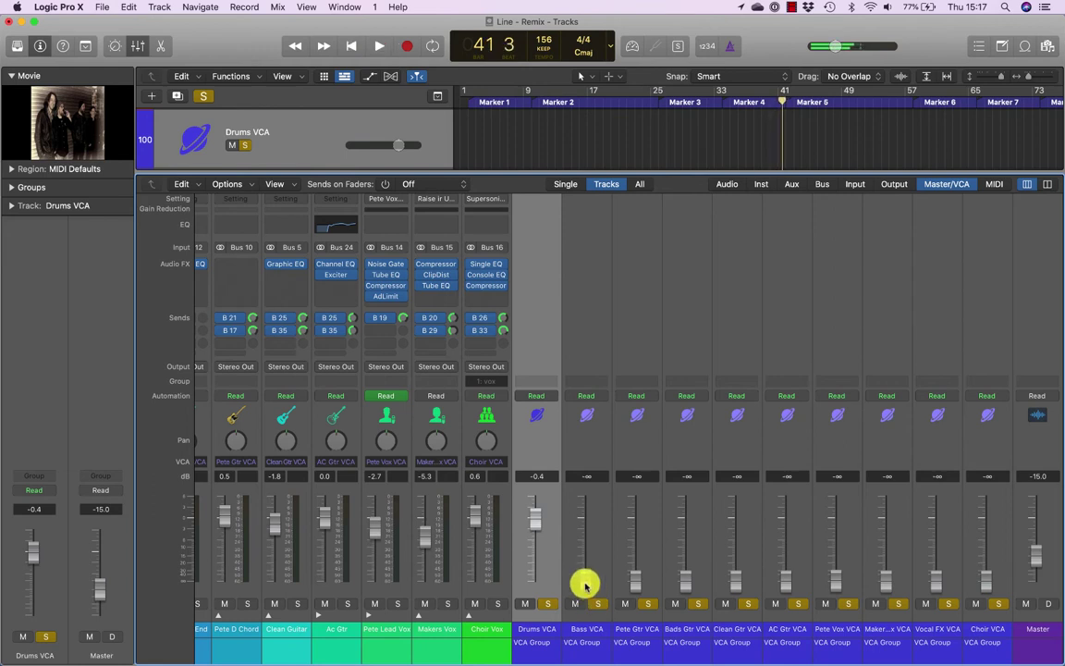
- Bring in the Bass VCA fader at about -4.3 dB against the drums and raise the master volume to -4.0 dB during playback
{"action": "left_click_drag", "start_coordinate": [584, 578], "coordinate": [574, 501]}
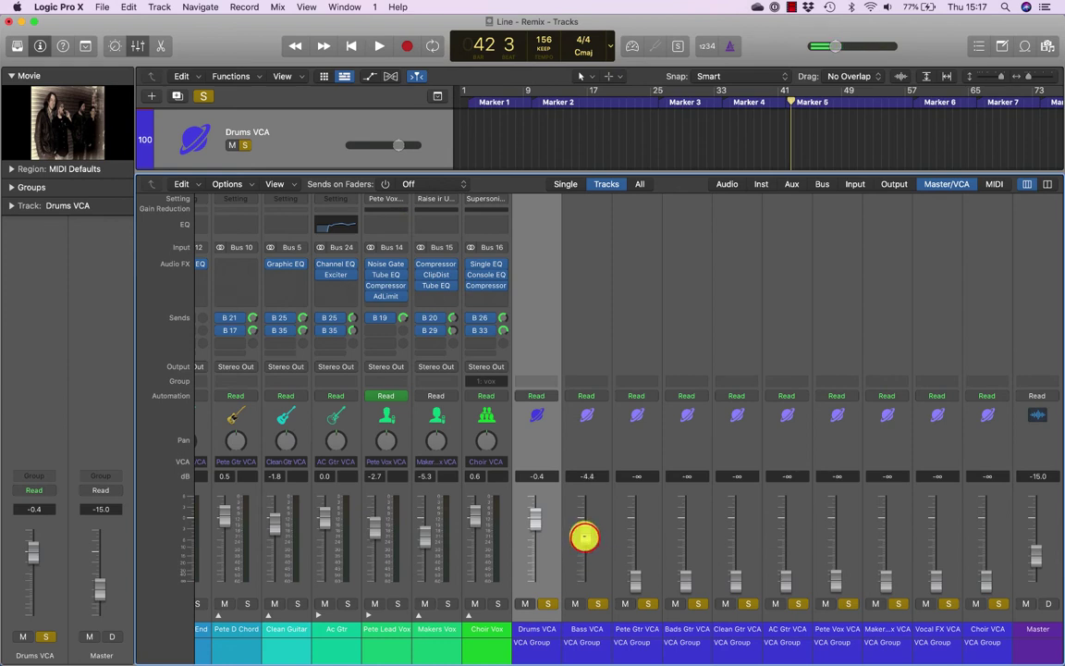
{"action": "key", "text": "space"}
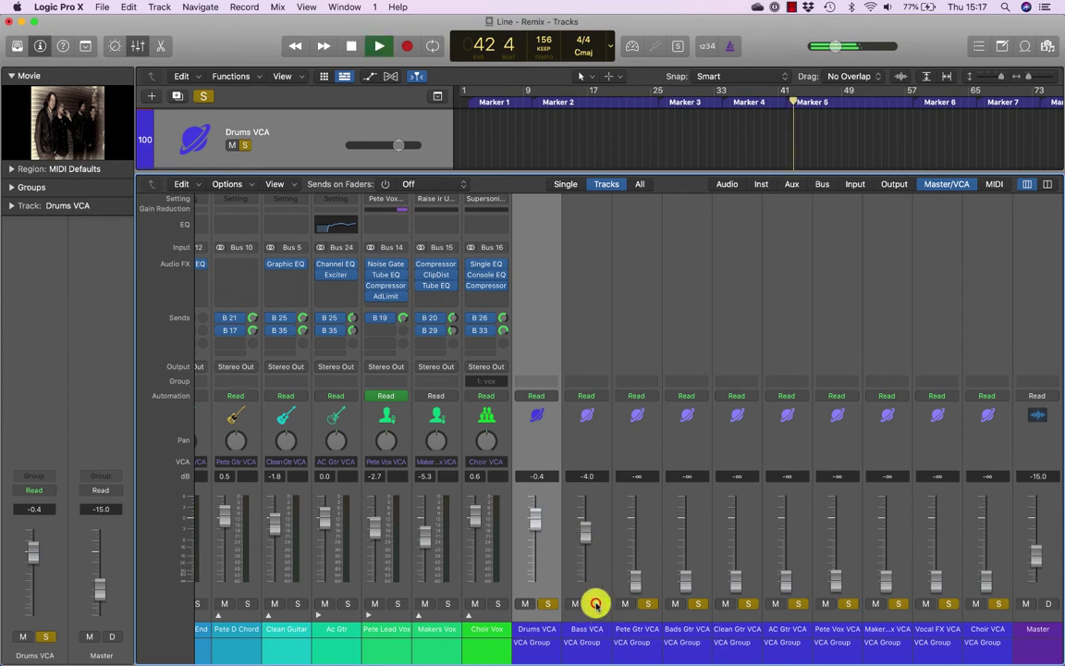
{"action": "left_click", "coordinate": [595, 603]}
{"action": "left_click_drag", "start_coordinate": [579, 534], "coordinate": [579, 539]}
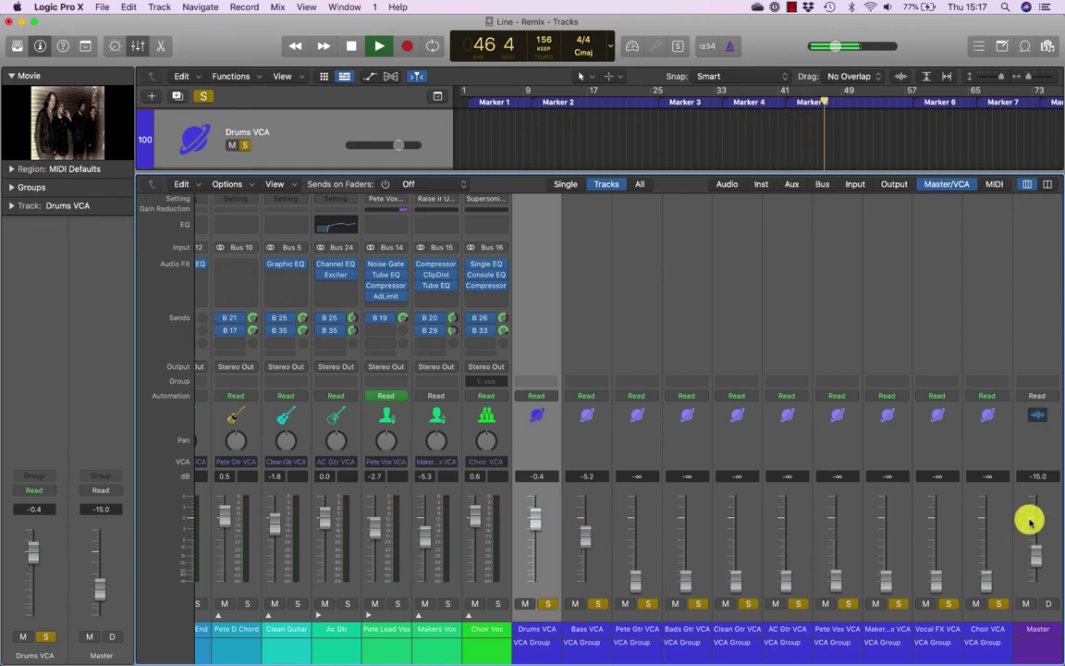
{"action": "left_click_drag", "start_coordinate": [1031, 551], "coordinate": [1026, 504]}
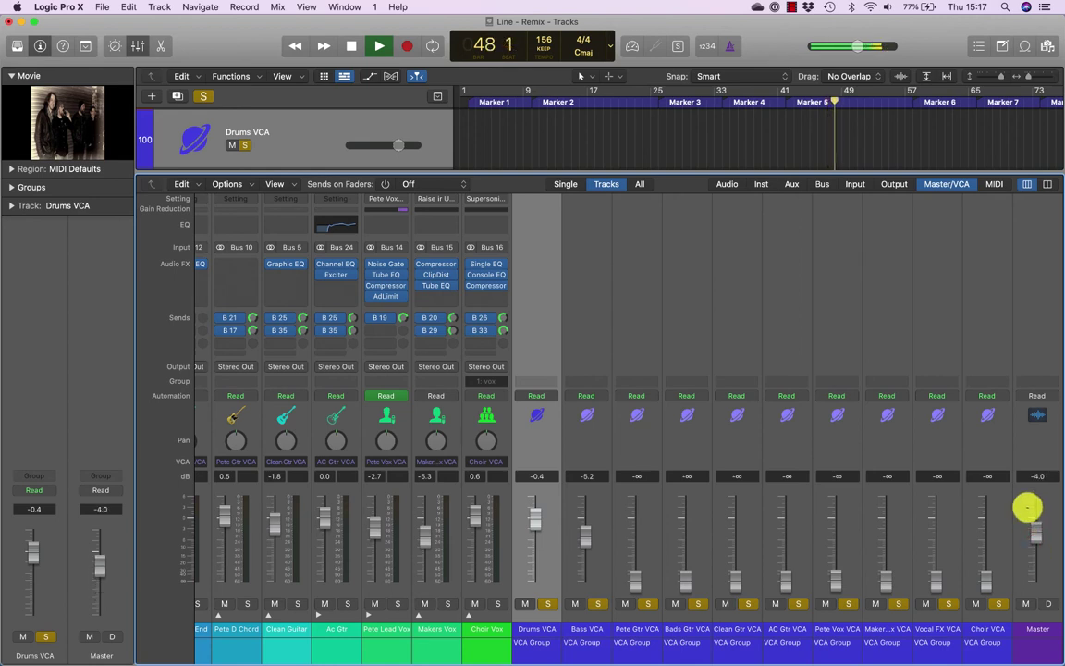
{"action": "left_click_drag", "start_coordinate": [580, 536], "coordinate": [580, 528]}
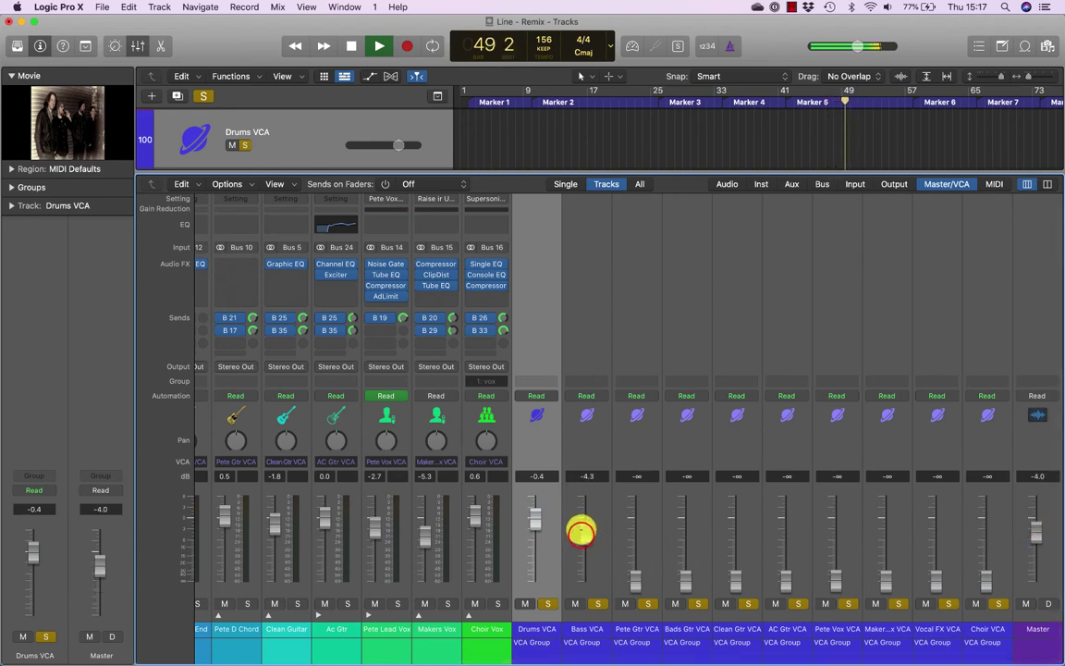
- Bring in the Pete Gtr VCA fader at -3.3 dB and the Bads Gtr VCA fader at about -2.8 dB during playback
{"action": "left_click_drag", "start_coordinate": [633, 578], "coordinate": [626, 490]}
{"action": "key", "text": "space"}
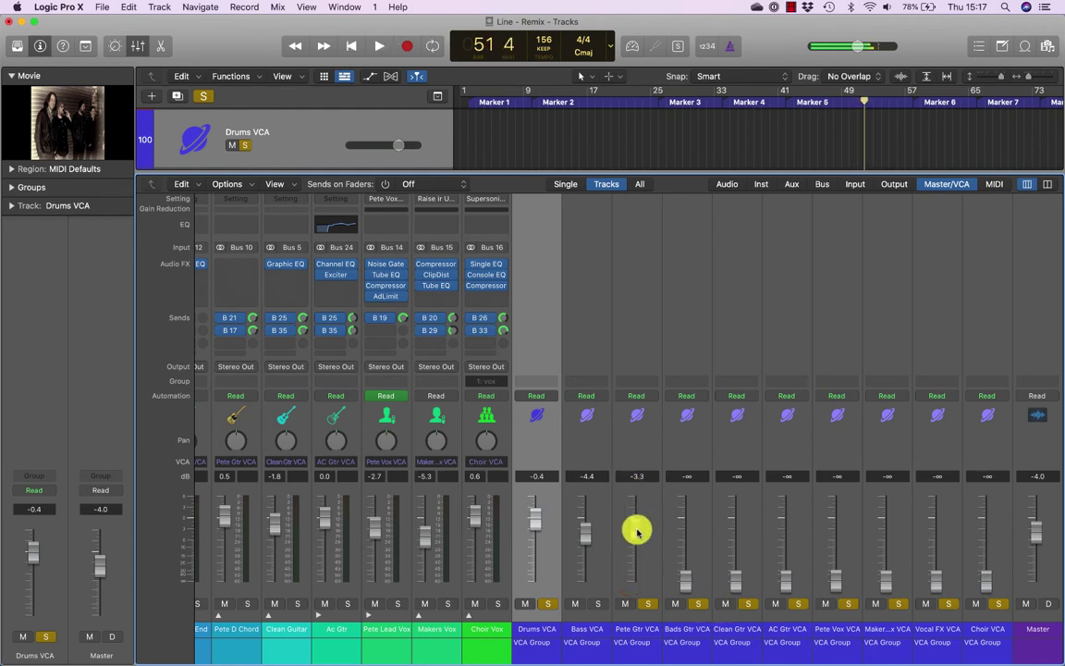
{"action": "mouse_move", "coordinate": [686, 577]}
{"action": "left_mouse_down"}
{"action": "mouse_move", "coordinate": [678, 483]}
{"action": "mouse_move", "coordinate": [685, 535]}
{"action": "left_mouse_up"}
{"action": "key", "text": "space"}
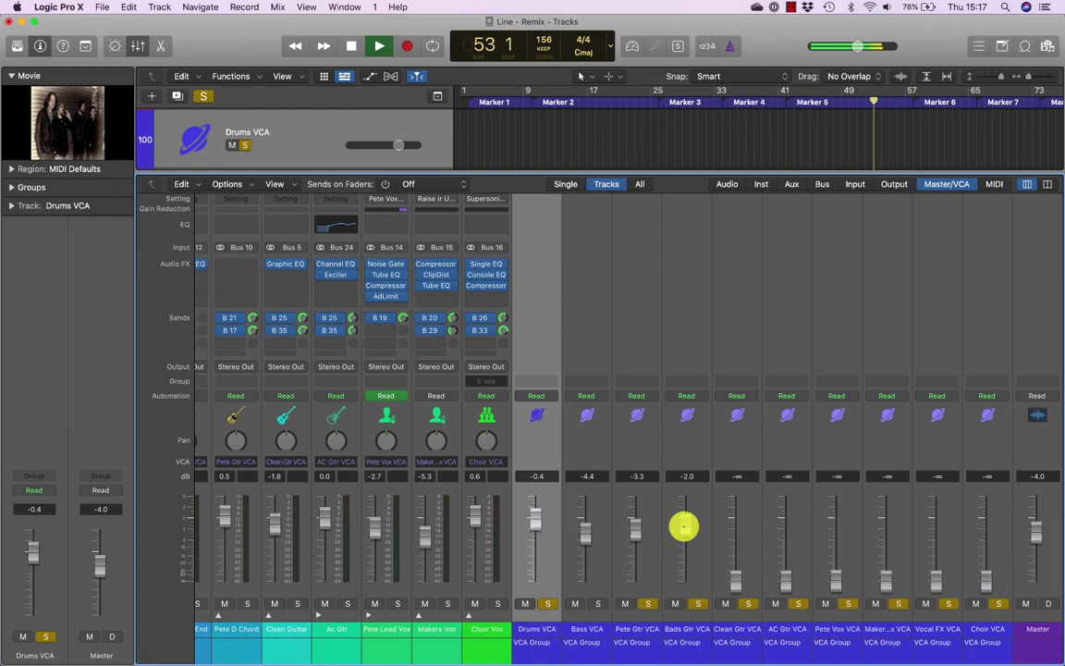
- Take the Bads Gtr VCA out of solo and, playing around Marker 5, balance the Clean Gtr VCA at -5.1 dB and AC Gtr VCA at -3.1 dB
{"action": "mouse_move", "coordinate": [737, 580]}
{"action": "left_mouse_down"}
{"action": "mouse_move", "coordinate": [732, 495]}
{"action": "mouse_move", "coordinate": [735, 532]}
{"action": "left_mouse_up"}
{"action": "left_click", "coordinate": [698, 603]}
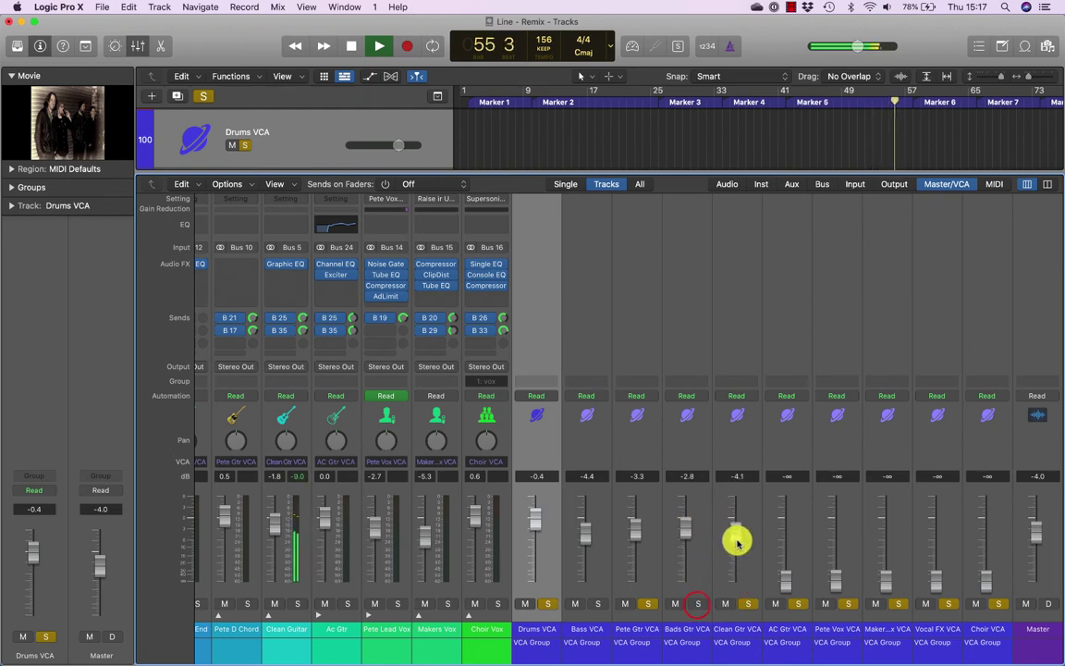
{"action": "left_click", "coordinate": [802, 103]}
{"action": "left_click_drag", "start_coordinate": [785, 566], "coordinate": [782, 481]}
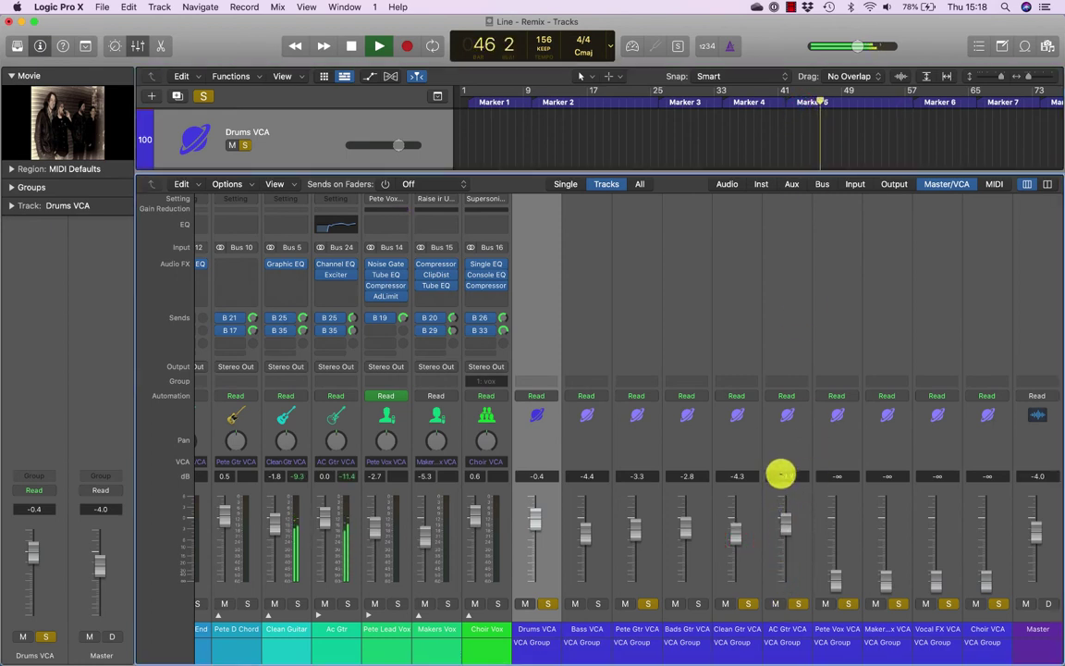
{"action": "left_click", "coordinate": [732, 528]}
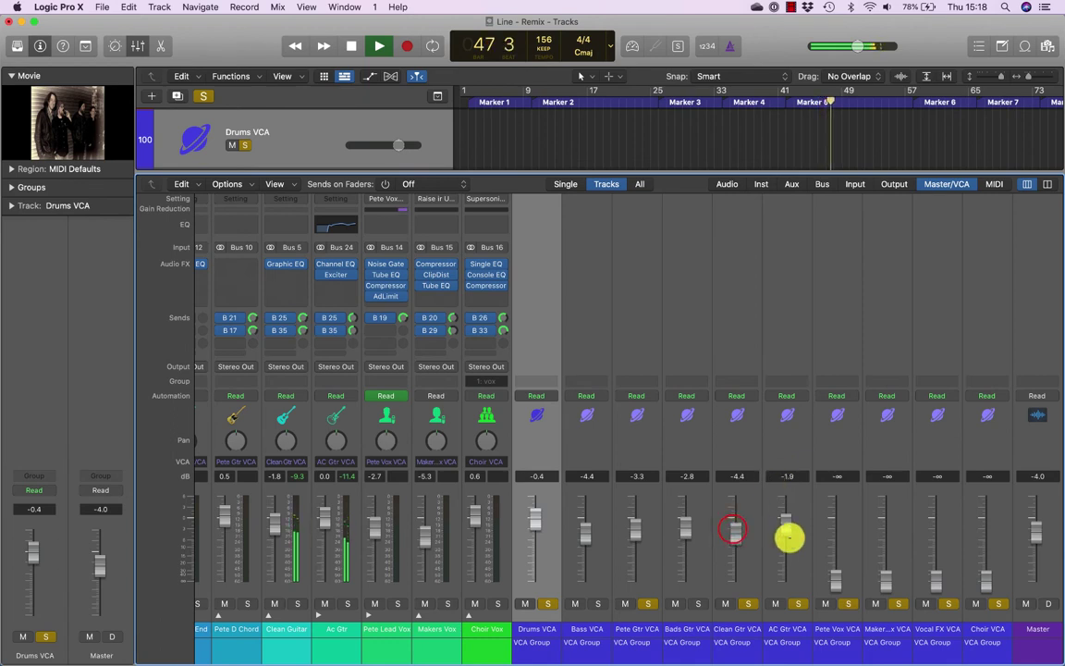
{"action": "left_click_drag", "start_coordinate": [789, 537], "coordinate": [736, 542]}
{"action": "left_click", "coordinate": [736, 539]}
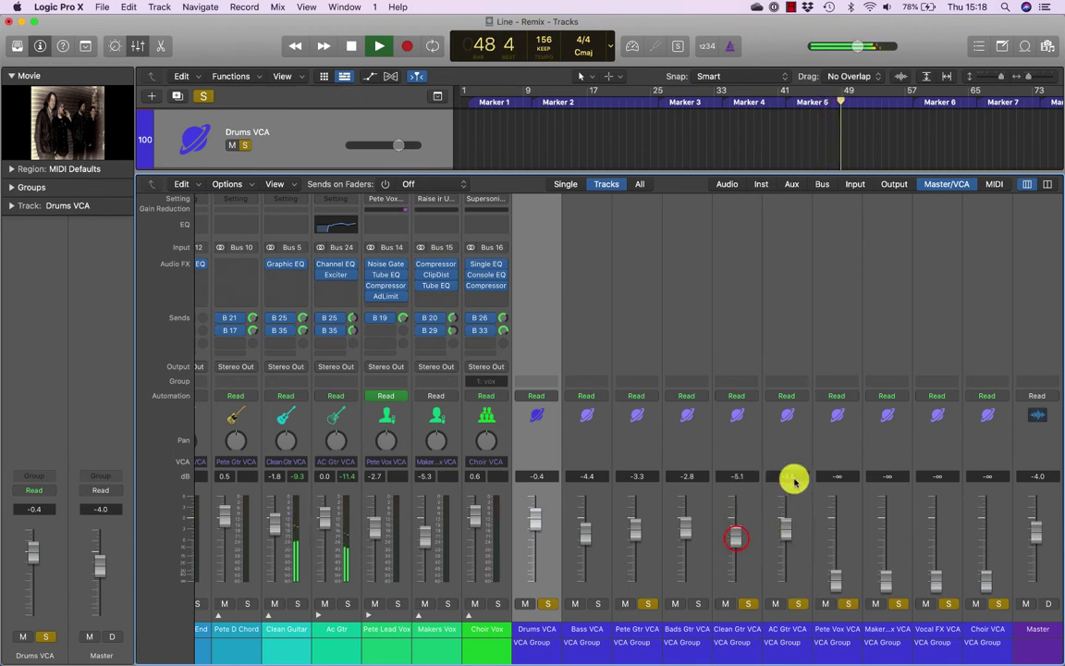
- Turn off solo on the Clean Gtr and AC Gtr VCAs, and briefly solo the Bass VCA while playing the song's opening
{"action": "left_click", "coordinate": [520, 106]}
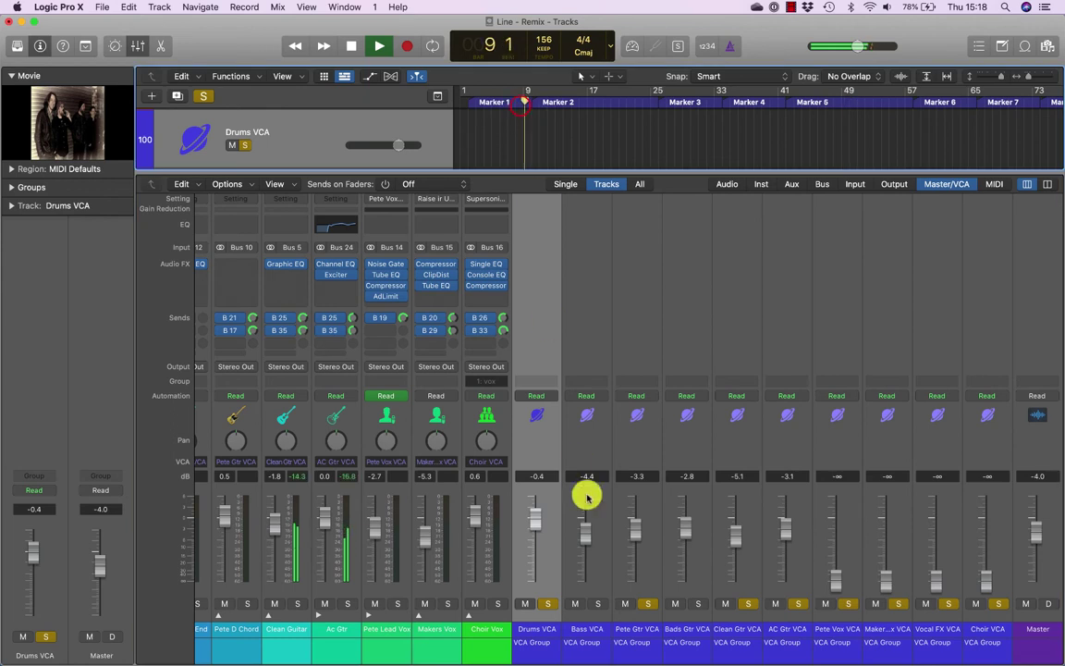
{"action": "left_click", "coordinate": [748, 603]}
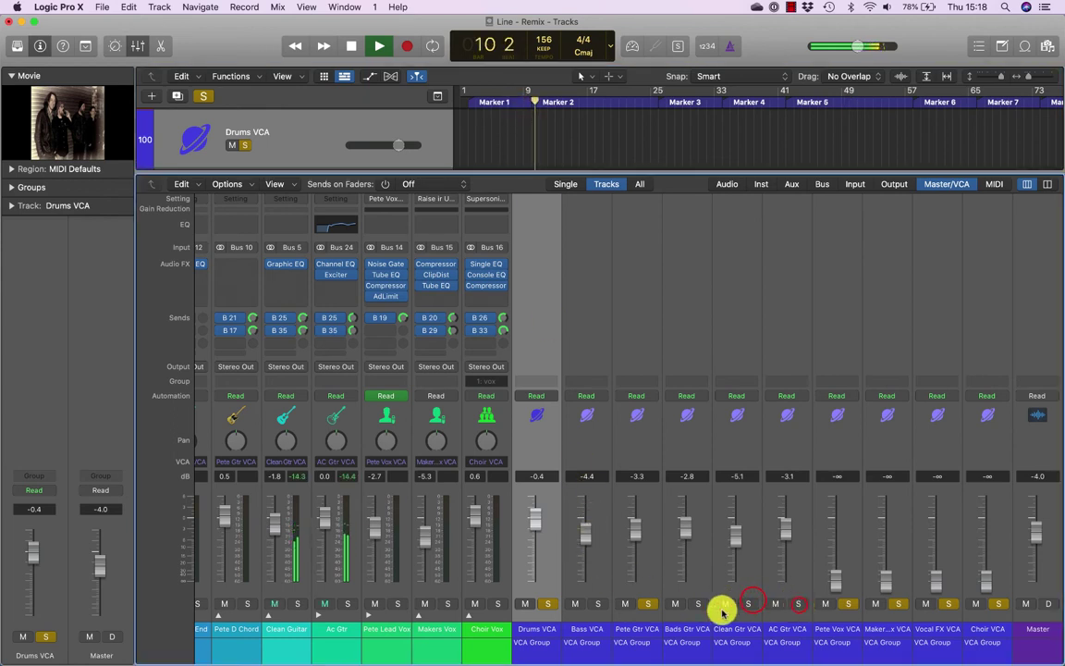
{"action": "left_click", "coordinate": [597, 602]}
{"action": "left_click", "coordinate": [489, 104]}
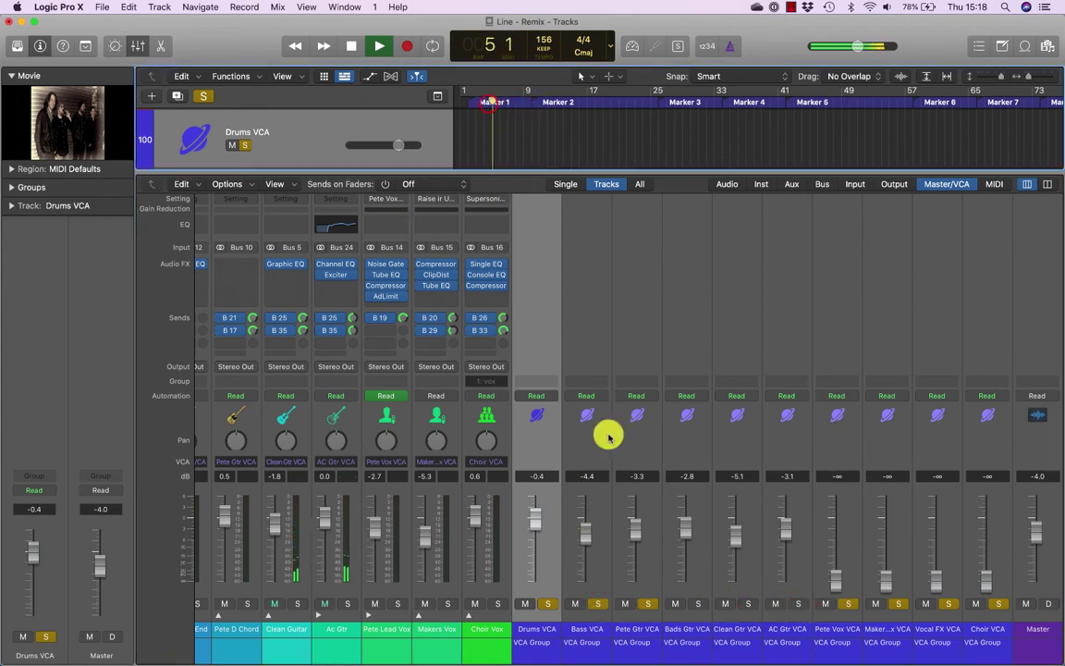
{"action": "left_click", "coordinate": [597, 602]}
- Play from the start of the song, trim the Pete Gtr VCA to -4.1 dB and take it out of solo
{"action": "left_click", "coordinate": [467, 104]}
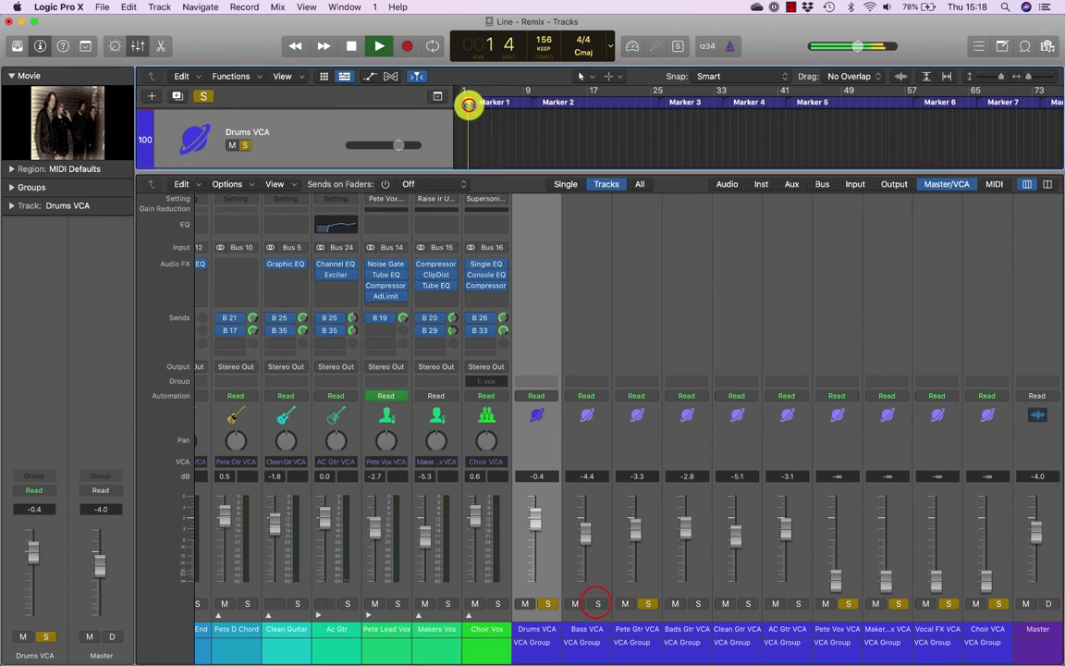
{"action": "left_click_drag", "start_coordinate": [637, 527], "coordinate": [635, 525]}
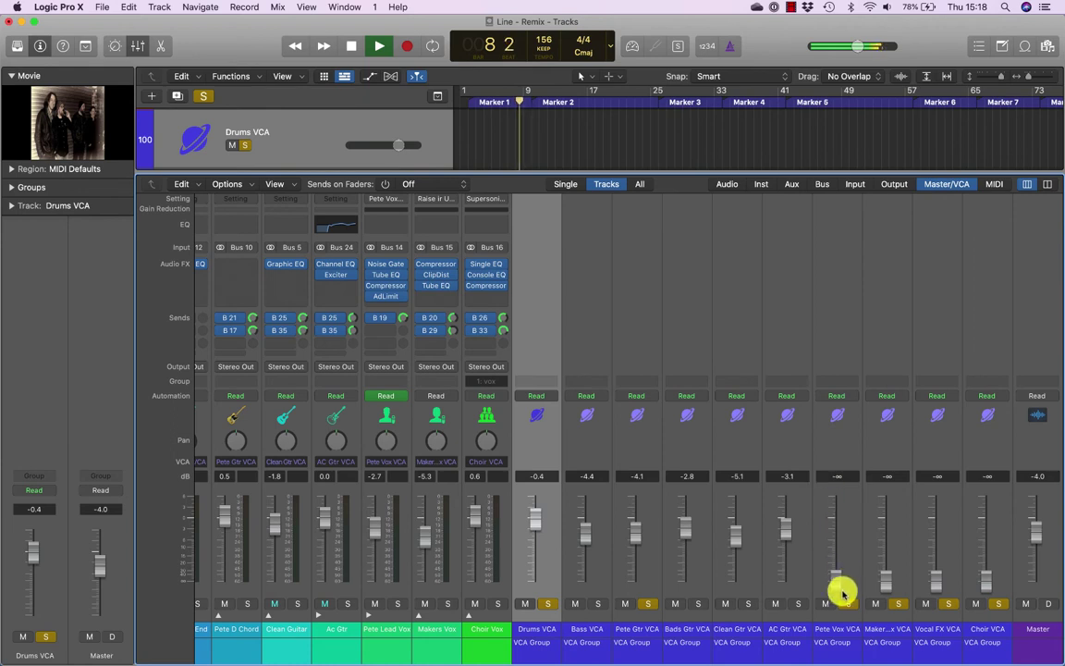
{"action": "left_click", "coordinate": [648, 602]}
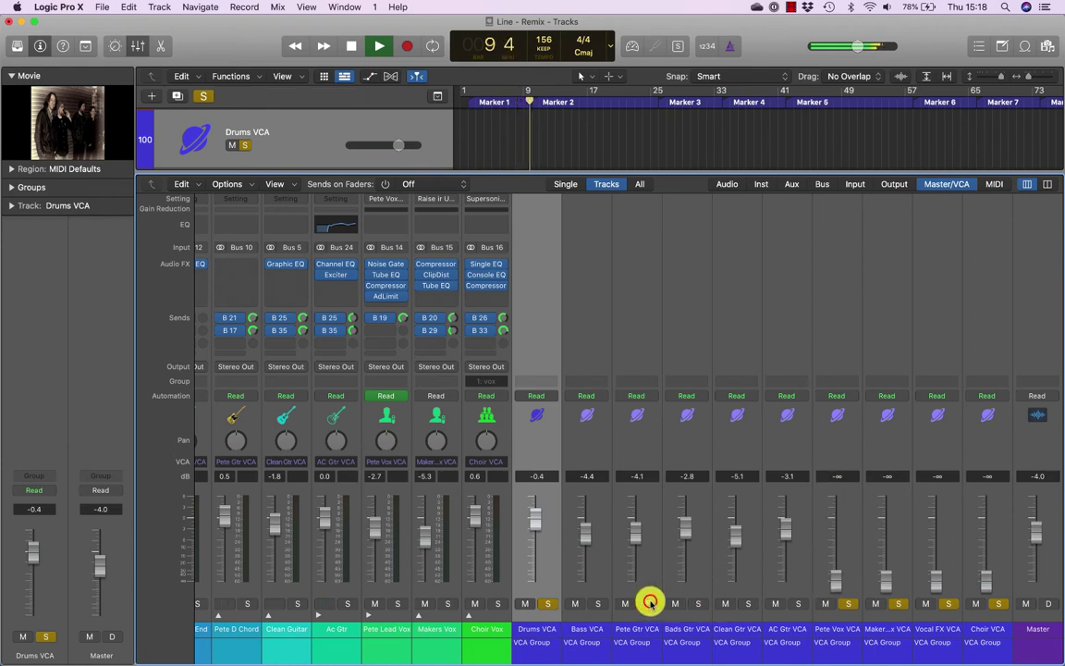
- Bring in the Pete Vox VCA at -2.4 dB and balance the Vocal FX VCA against it at -5.5 dB
{"action": "left_click_drag", "start_coordinate": [833, 575], "coordinate": [825, 467]}
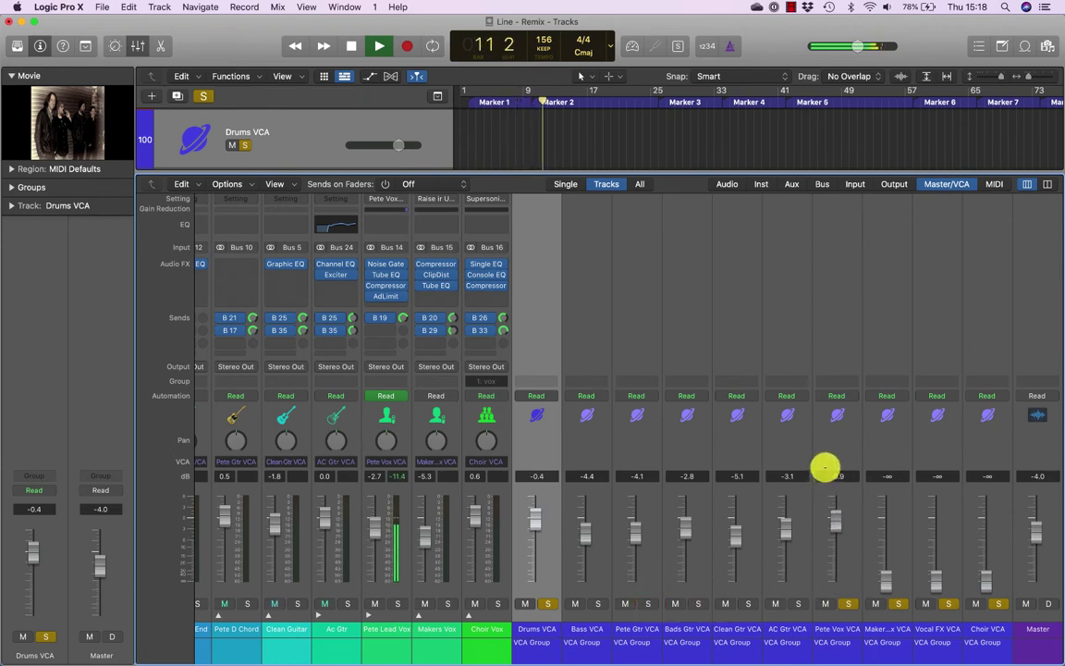
{"action": "left_click", "coordinate": [942, 594]}
{"action": "mouse_move", "coordinate": [931, 516]}
{"action": "left_mouse_down"}
{"action": "mouse_move", "coordinate": [928, 475]}
{"action": "mouse_move", "coordinate": [923, 494]}
{"action": "left_mouse_up"}
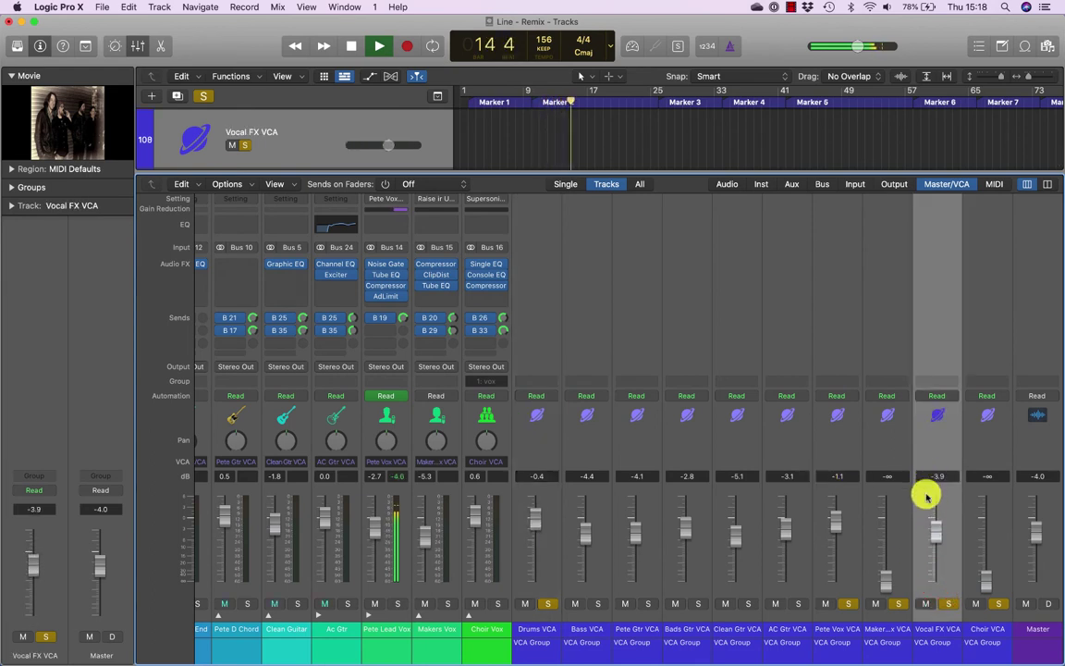
{"action": "left_click_drag", "start_coordinate": [832, 516], "coordinate": [835, 520]}
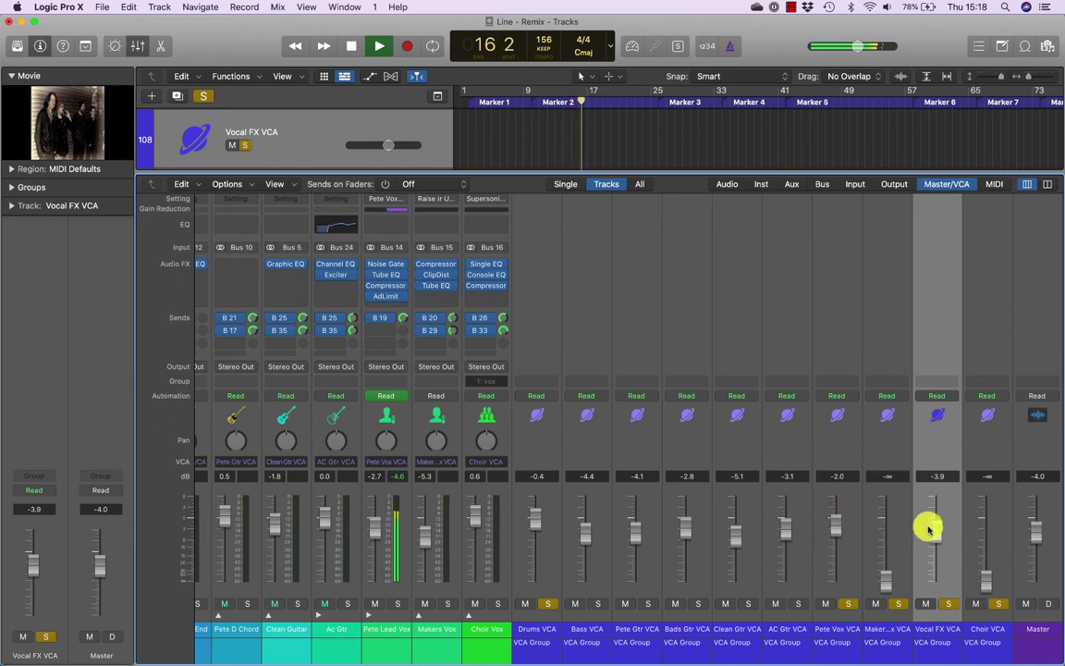
{"action": "left_click_drag", "start_coordinate": [928, 528], "coordinate": [929, 533]}
{"action": "left_click_drag", "start_coordinate": [837, 529], "coordinate": [837, 532]}
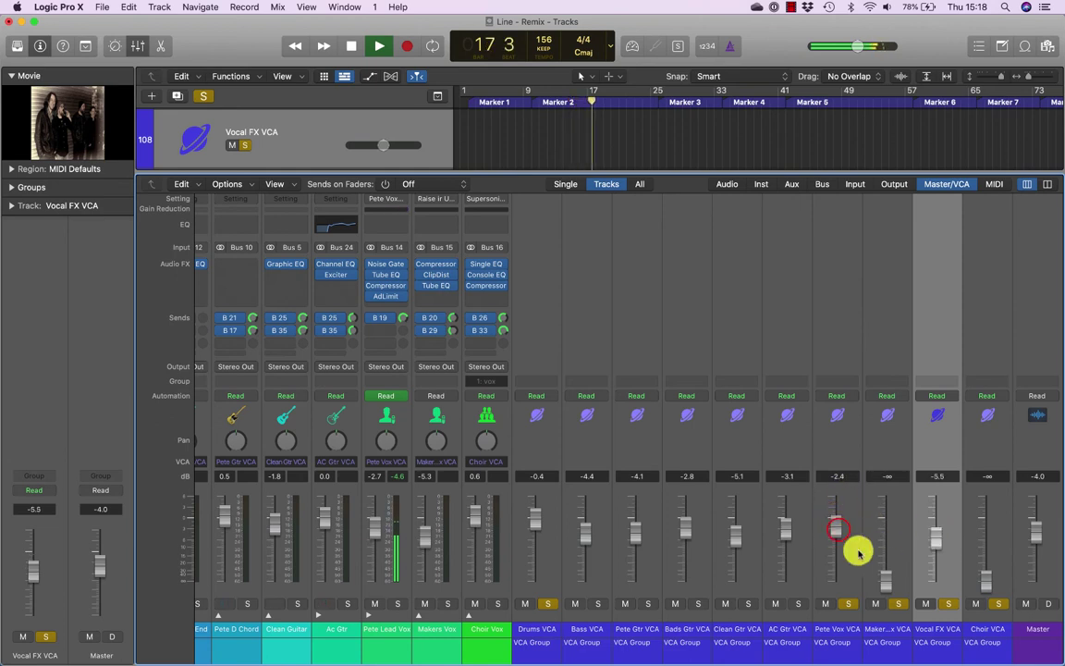
- Play from Marker 3 and bring in the Makers Vox VCA fader at -5.0 dB
{"action": "left_click", "coordinate": [885, 583]}
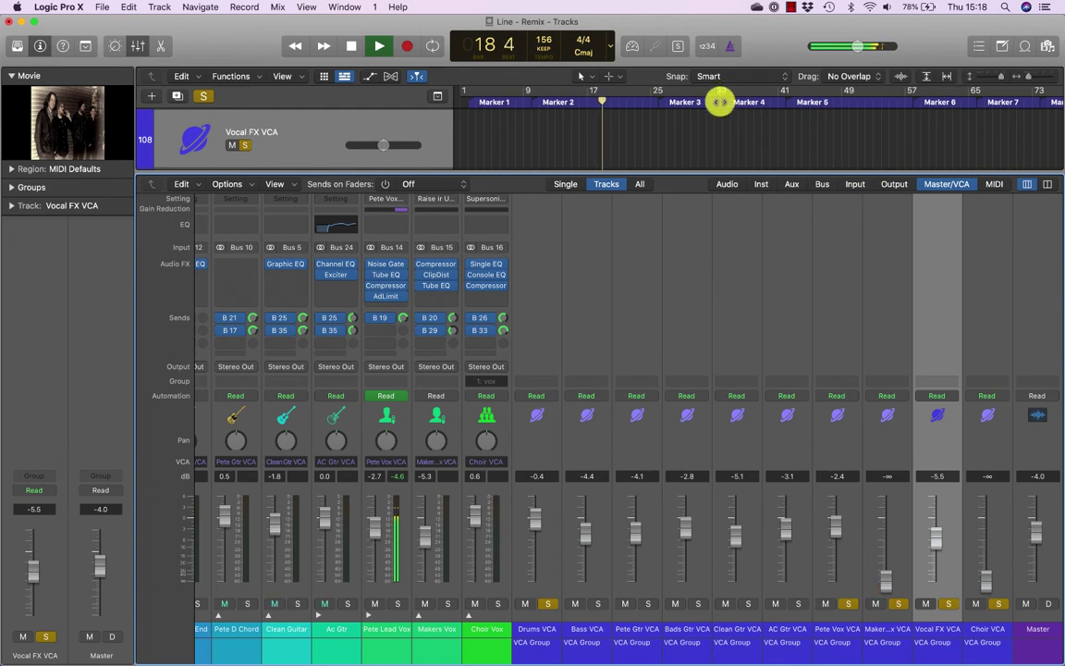
{"action": "left_click", "coordinate": [662, 103]}
{"action": "left_click_drag", "start_coordinate": [885, 585], "coordinate": [883, 507]}
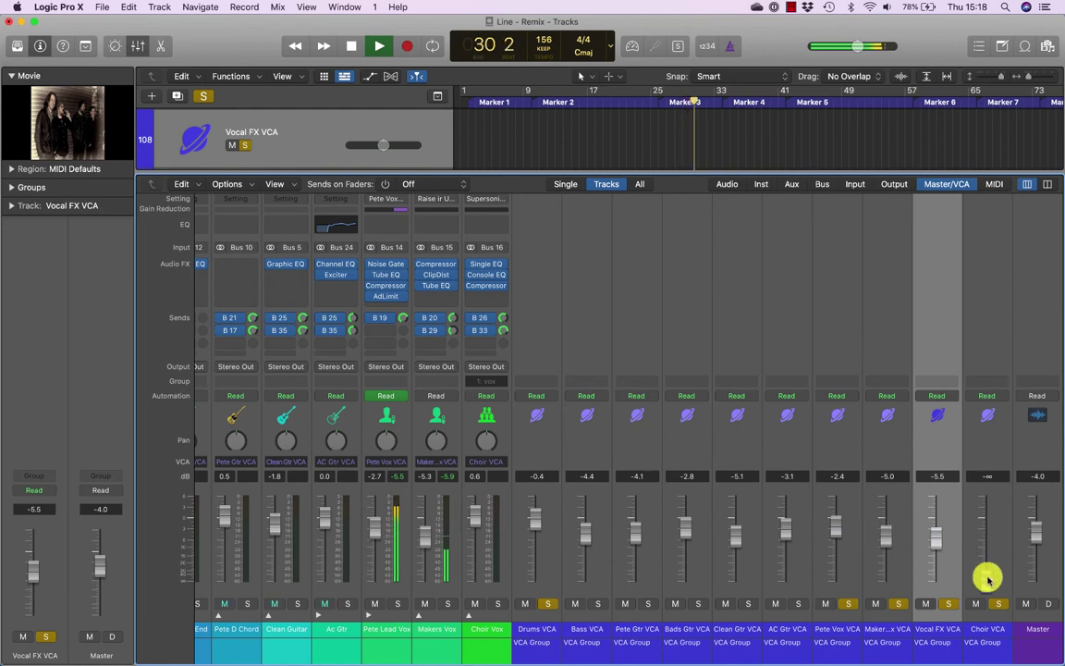
- Turn off solo on the Drums VCA and on the vocal VCA strips from Pete Vox VCA to Choir VCA
{"action": "left_click", "coordinate": [548, 603]}
{"action": "left_click", "coordinate": [837, 621]}
{"action": "left_click", "coordinate": [989, 627], "text": "shift"}
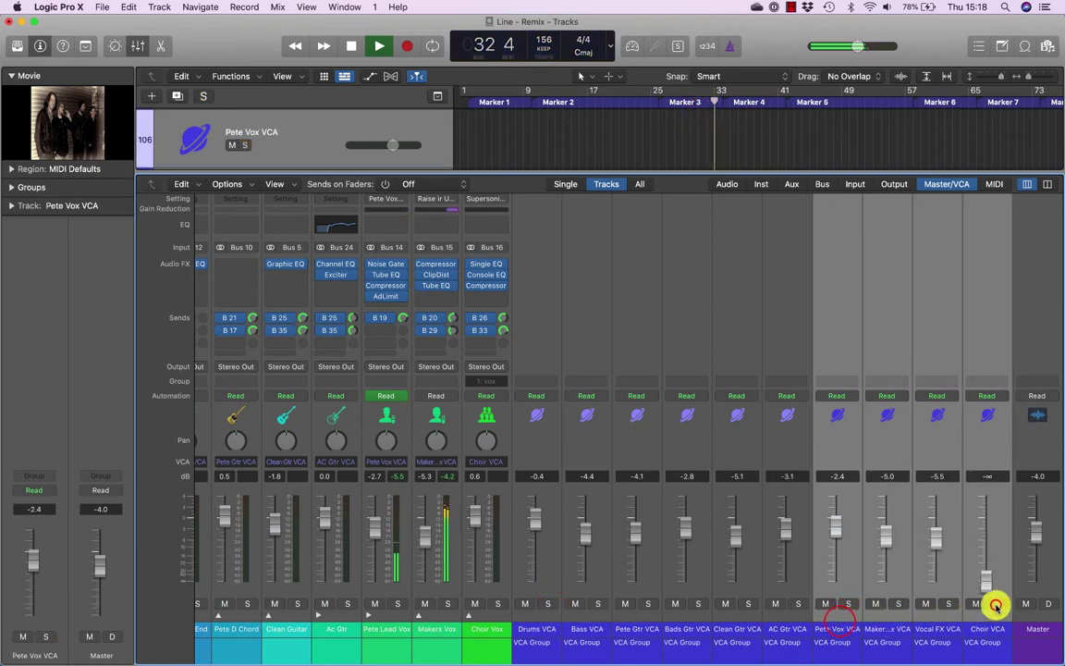
{"action": "left_click", "coordinate": [998, 604]}
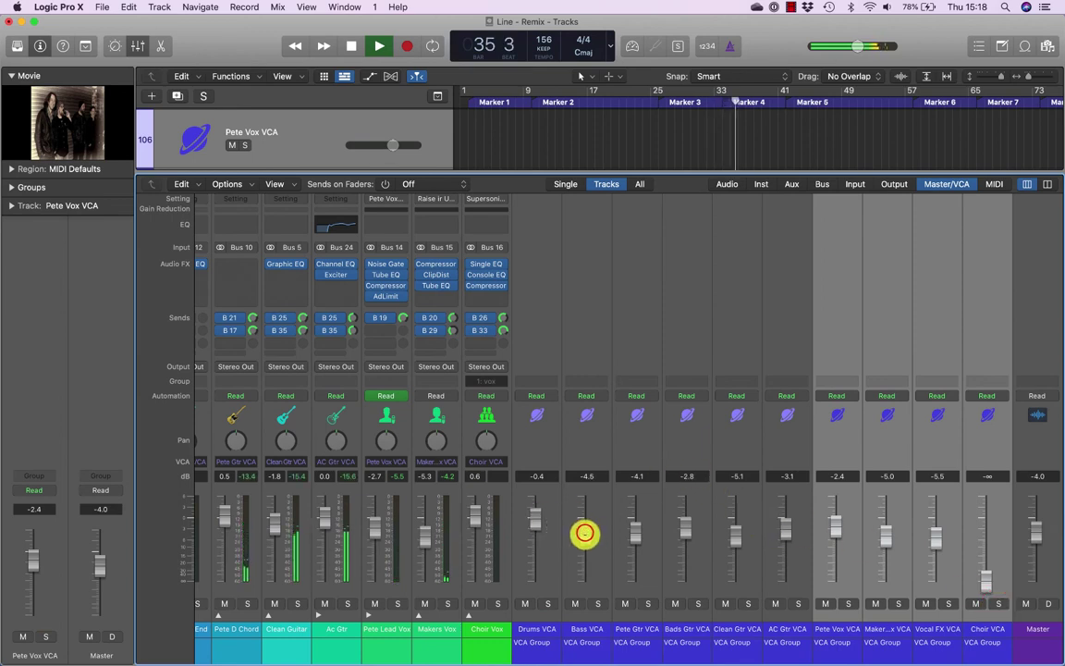
- Lower the Bass VCA fader to -5.0 dB and play the unsoloed mix onward to Marker 5
{"action": "left_click_drag", "start_coordinate": [584, 532], "coordinate": [584, 536]}
{"action": "key", "text": "space"}
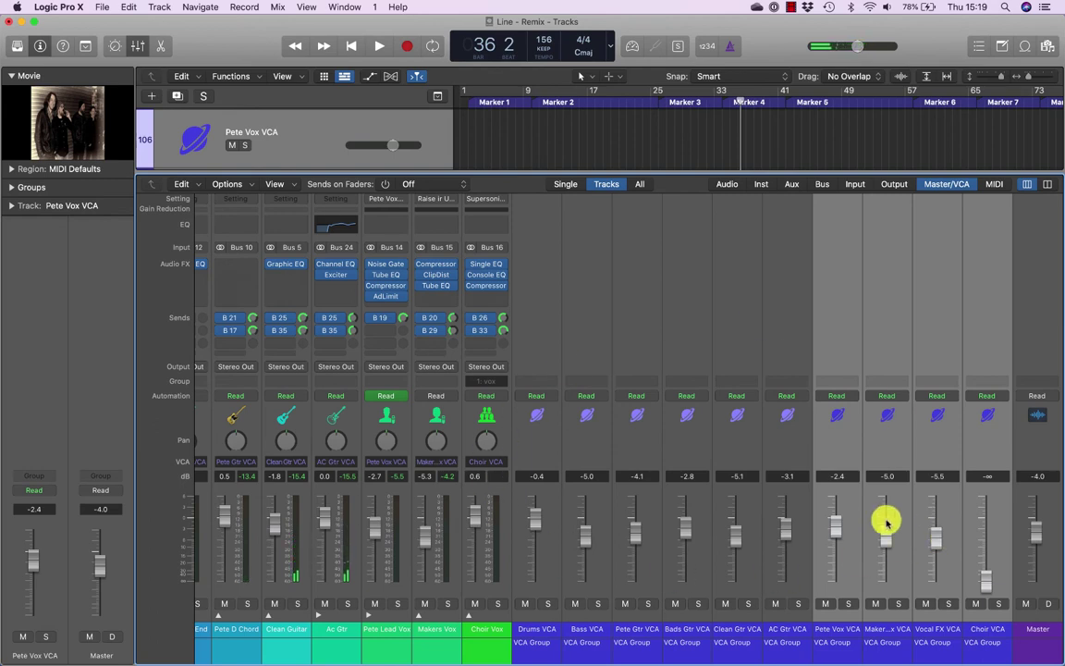
{"action": "left_click", "coordinate": [898, 602]}
{"action": "key", "text": "space"}
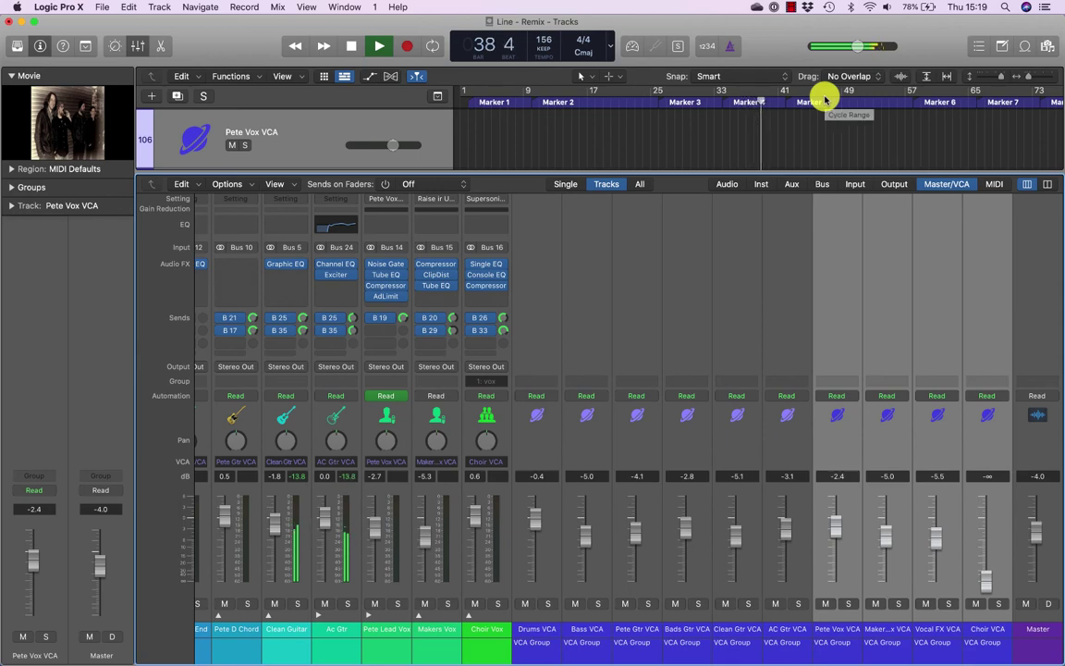
{"action": "left_click", "coordinate": [790, 7]}
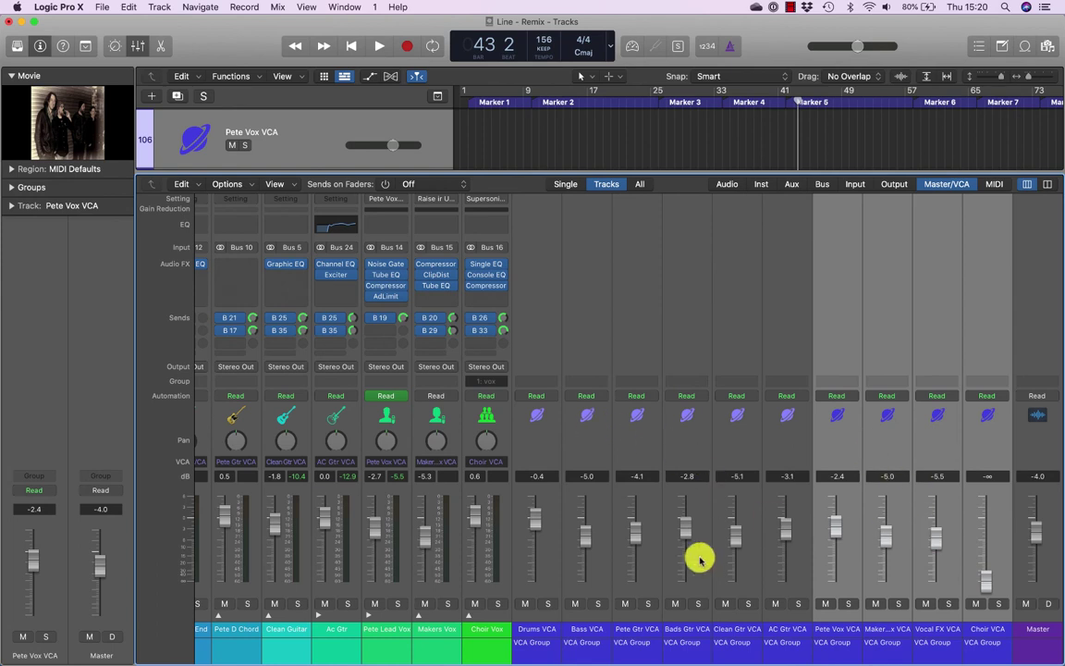
- Switch off Read automation on all VCA strips from Drums VCA to Choir VCA and close the mixer
{"action": "left_click", "coordinate": [546, 635]}
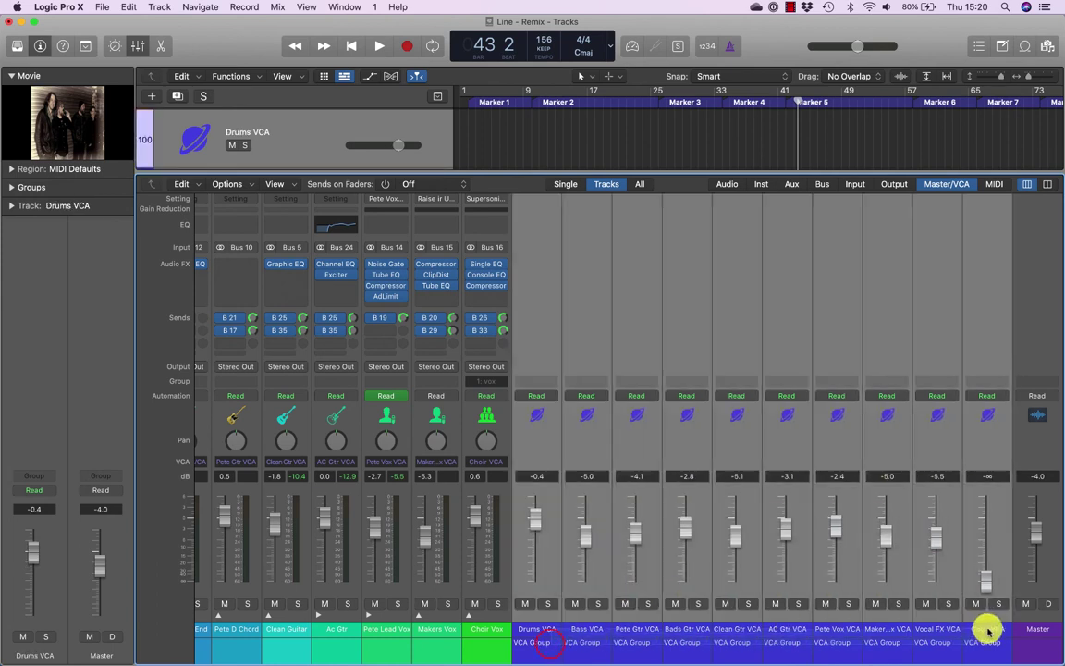
{"action": "left_click", "coordinate": [520, 396]}
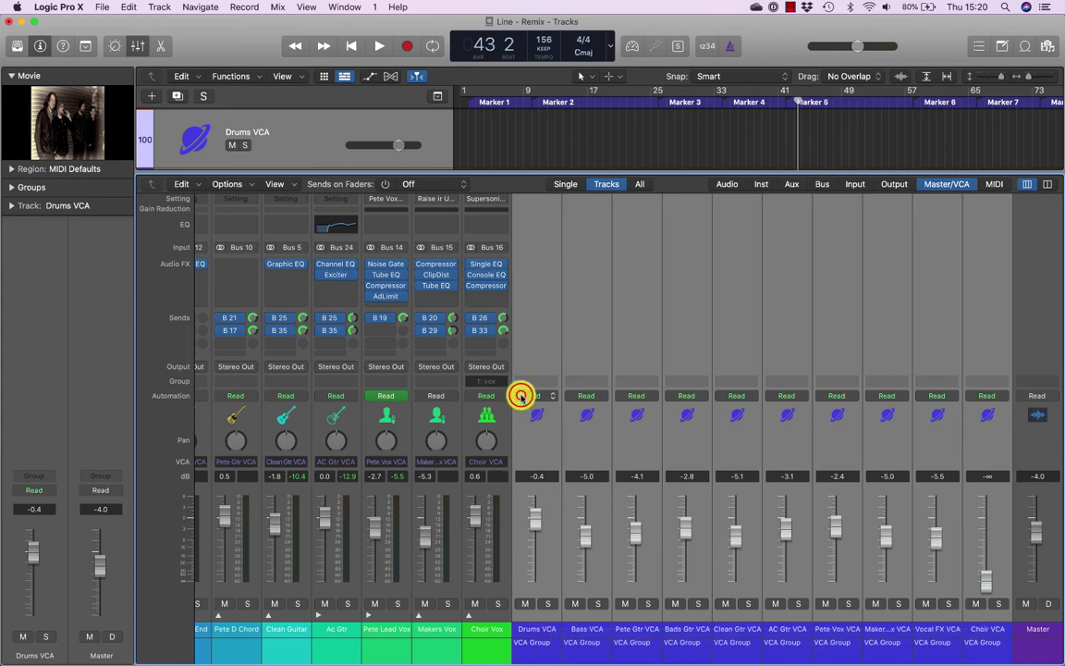
{"action": "key", "text": "x"}
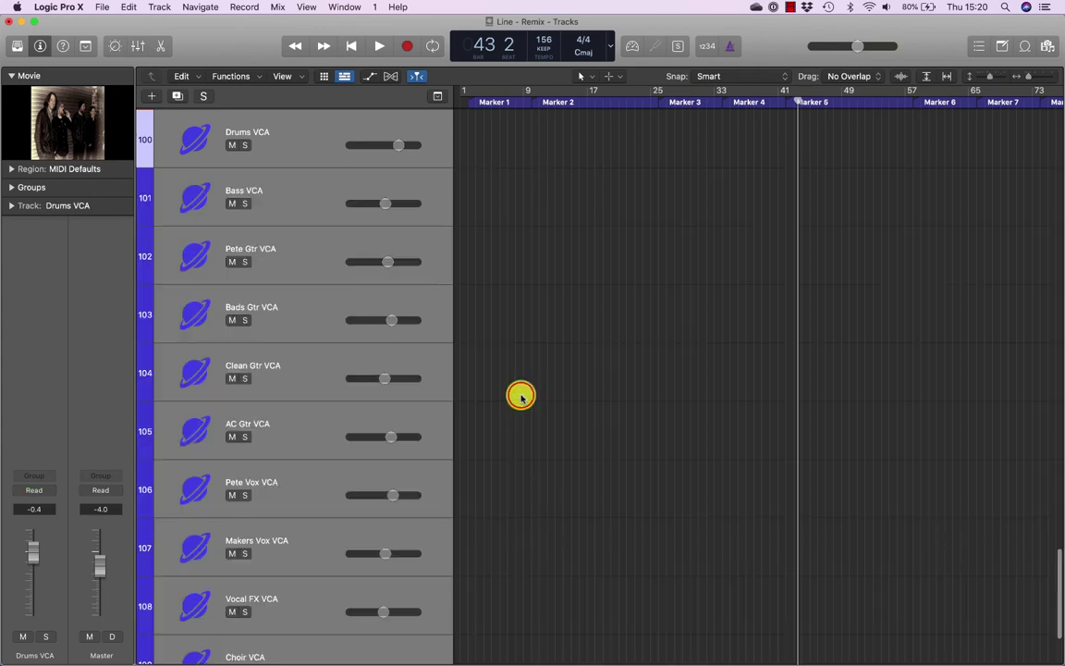
- Shrink the track heights to show the whole arrangement and collapse the Kick Sum track stack
{"action": "scroll", "coordinate": [369, 299], "scroll_direction": "up", "scroll_amount": 5}
{"action": "scroll", "coordinate": [370, 302], "scroll_direction": "down", "scroll_amount": 2}
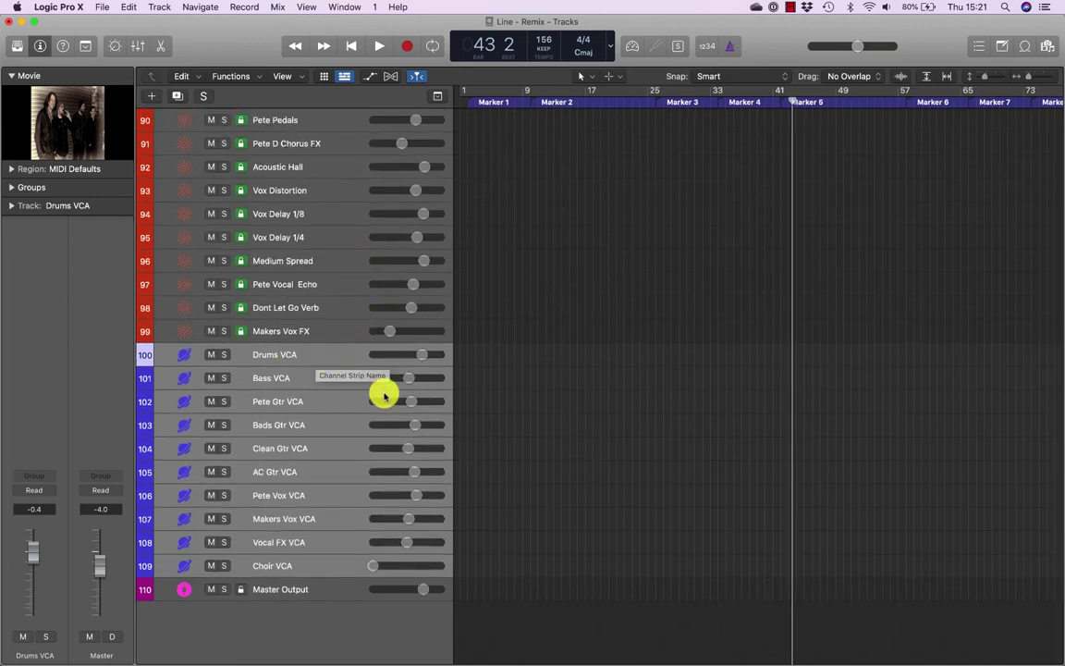
{"action": "scroll", "coordinate": [380, 392], "scroll_direction": "down", "scroll_amount": 3}
{"action": "scroll", "coordinate": [380, 392], "scroll_direction": "up", "scroll_amount": 10}
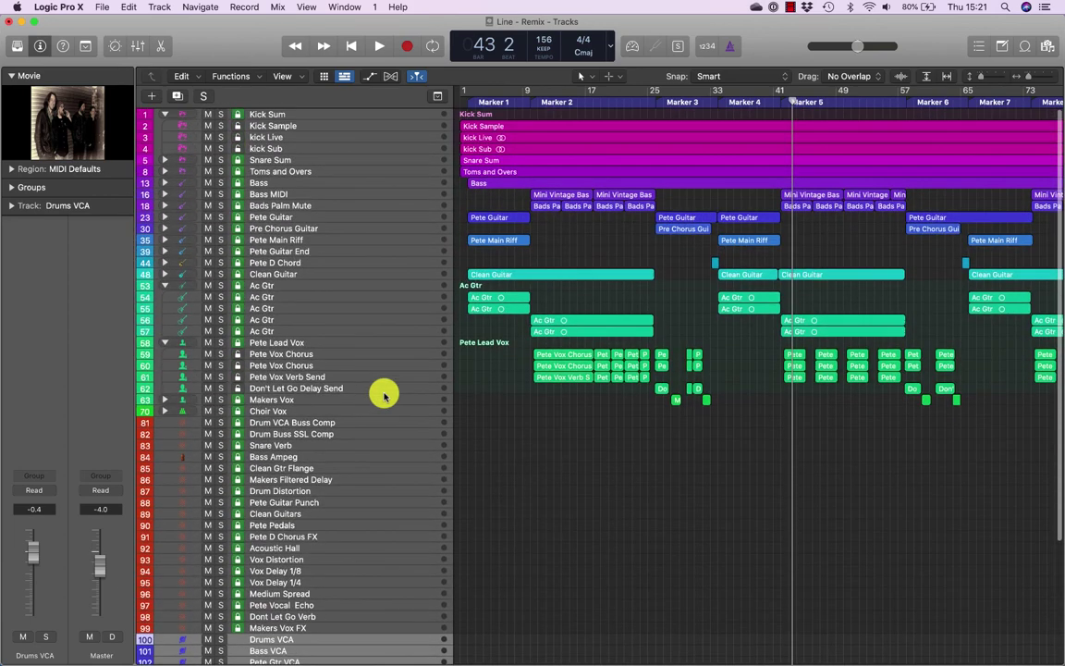
{"action": "left_click", "coordinate": [282, 113]}
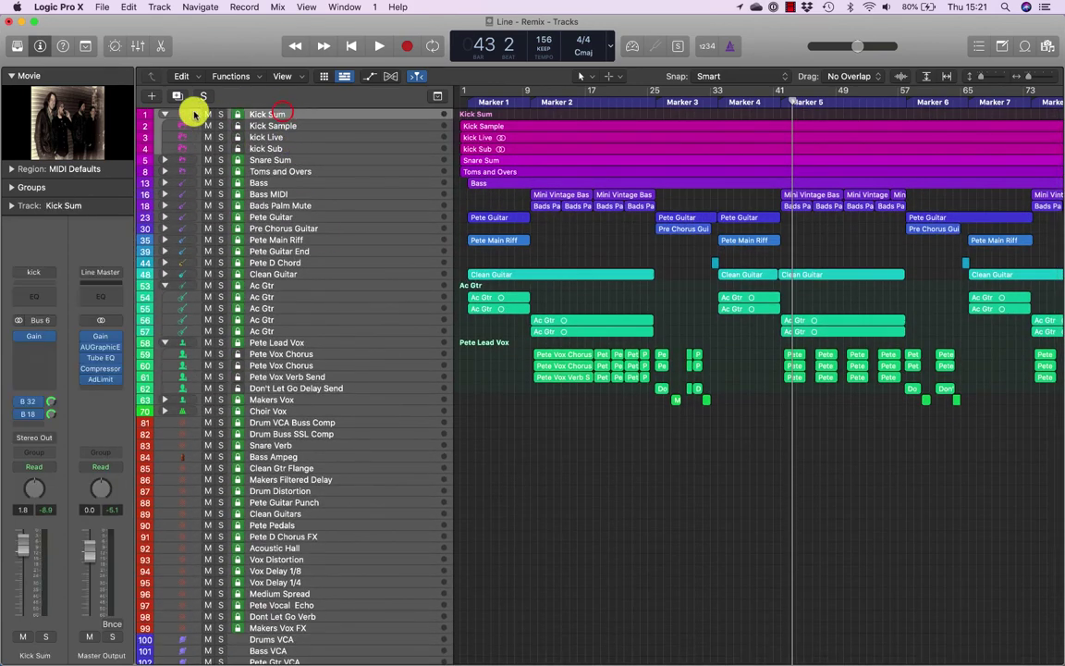
{"action": "left_click", "coordinate": [165, 114]}
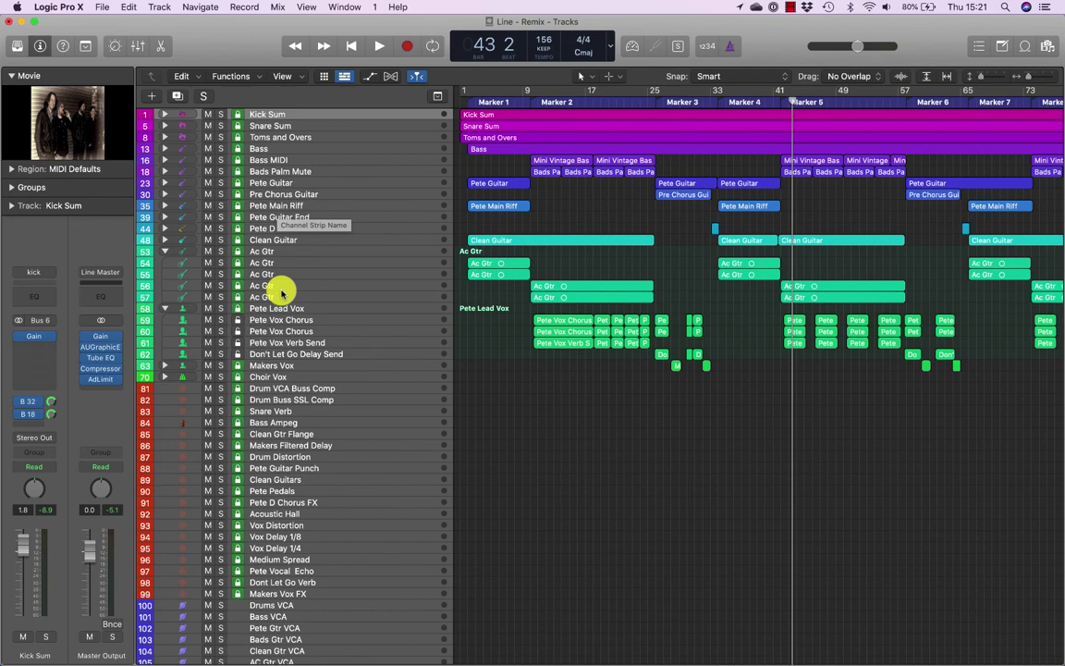
- Select the Drum VCA Buss Comp track, and collapse the Ac Gtr and Pete Lead Vox track stacks
{"action": "left_click", "coordinate": [315, 384]}
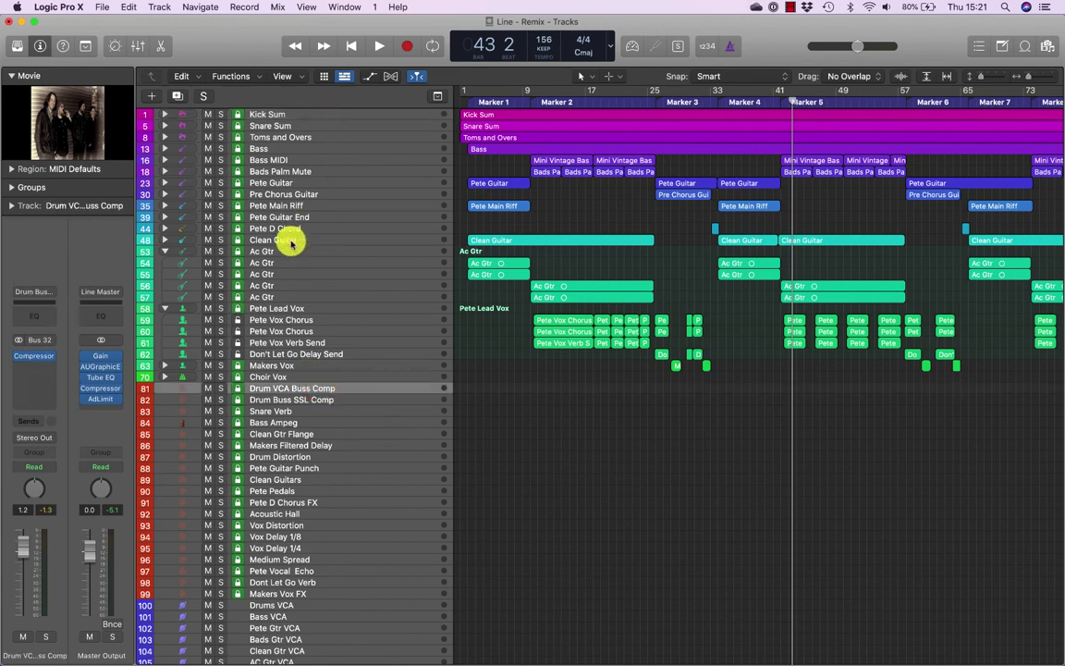
{"action": "left_click", "coordinate": [163, 248]}
{"action": "left_click", "coordinate": [164, 250]}
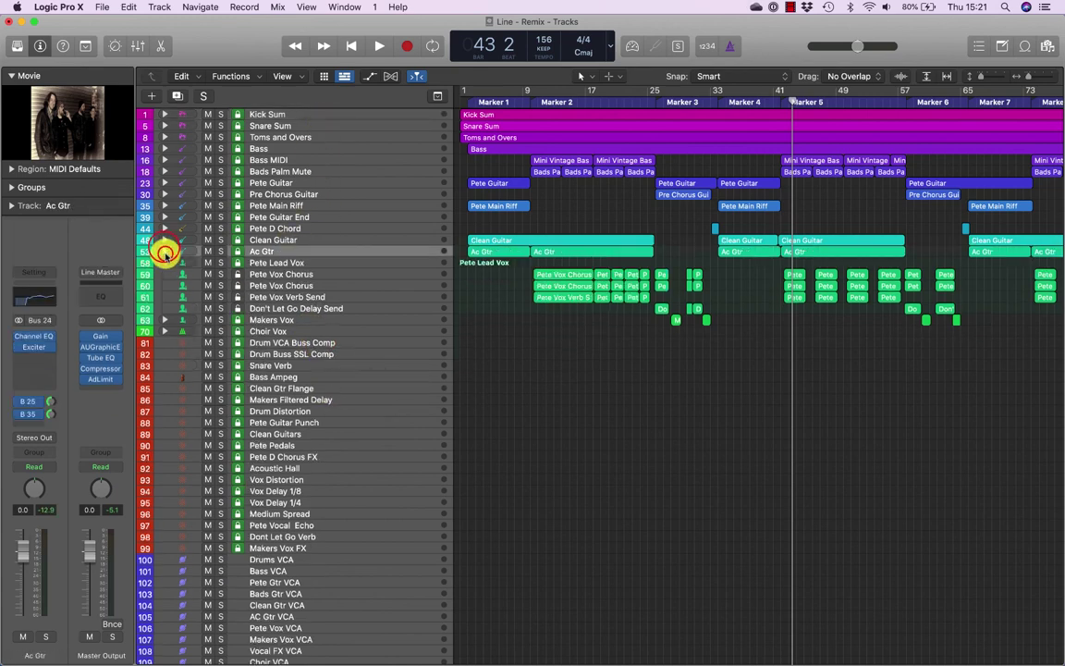
{"action": "left_click", "coordinate": [163, 262]}
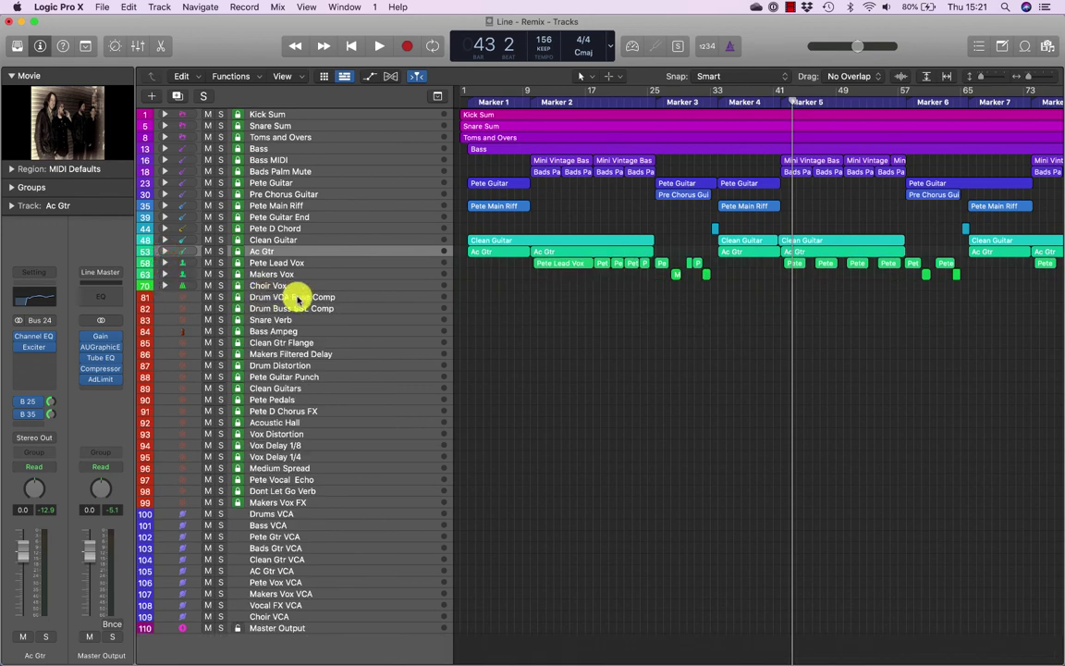
- Select all the VCA tracks from Drums VCA to Choir VCA in the track list
{"action": "left_click", "coordinate": [287, 516]}
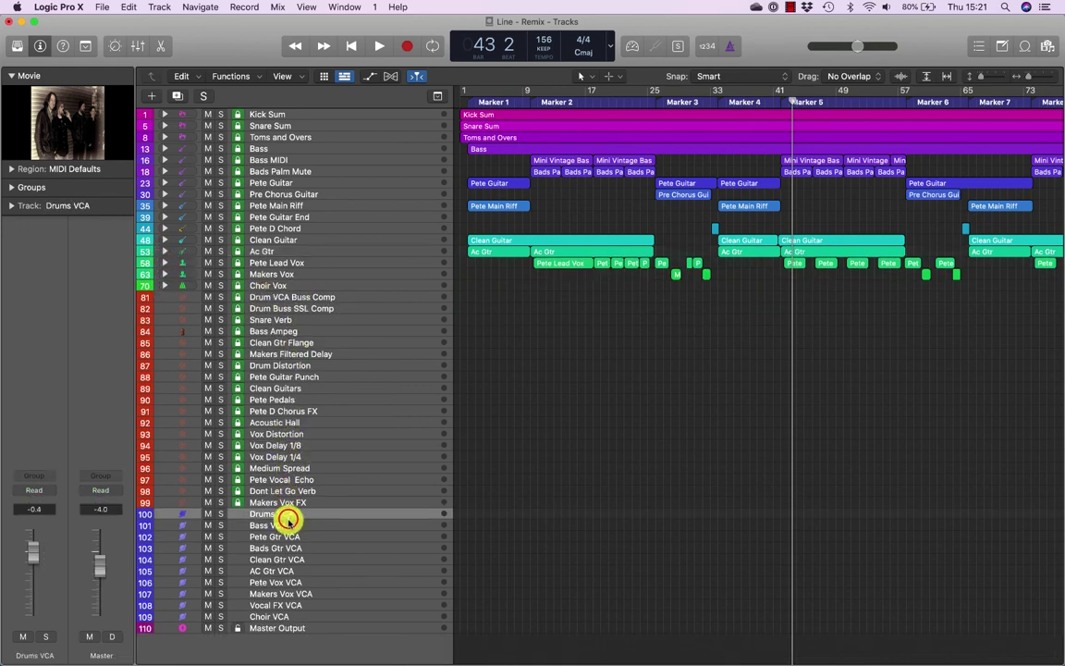
{"action": "left_click", "coordinate": [285, 612], "text": "shift"}
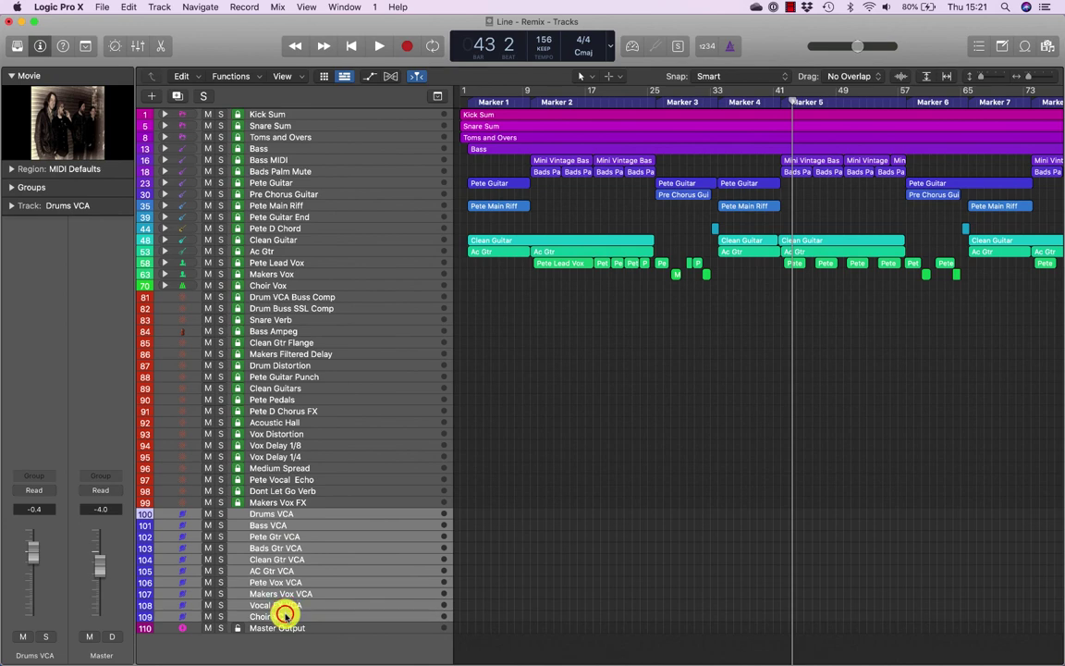
- Select all the VCA tracks from Drums VCA to Choir VCA and view their channel strips in the mixer
{"action": "left_click", "coordinate": [280, 625]}
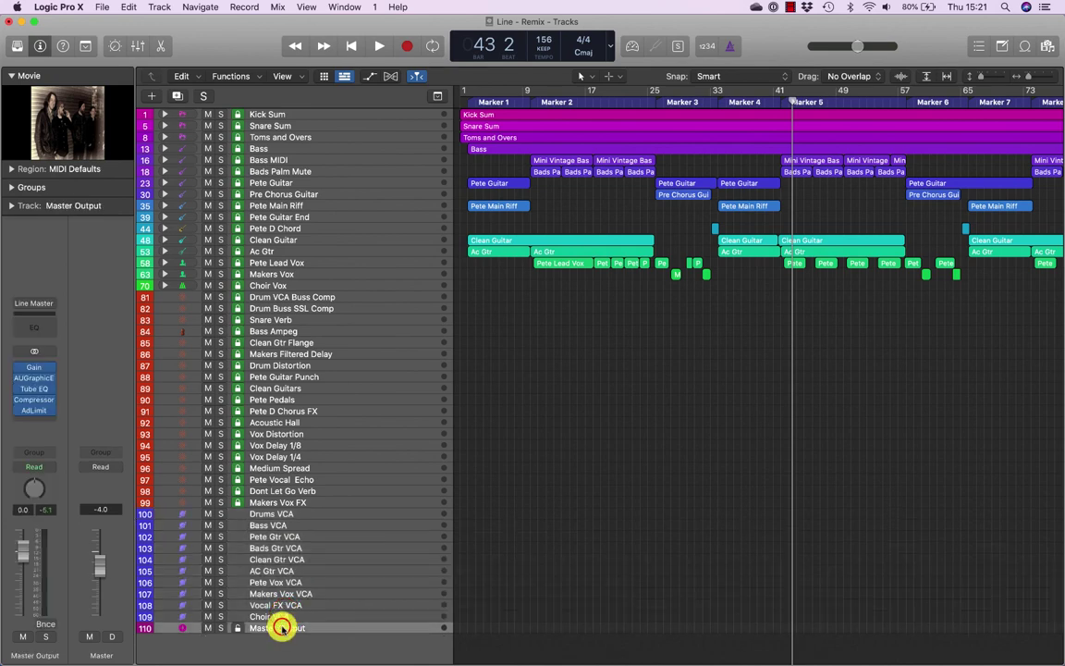
{"action": "left_click", "coordinate": [274, 514]}
{"action": "left_click", "coordinate": [282, 613], "text": "shift"}
{"action": "key", "text": "x"}
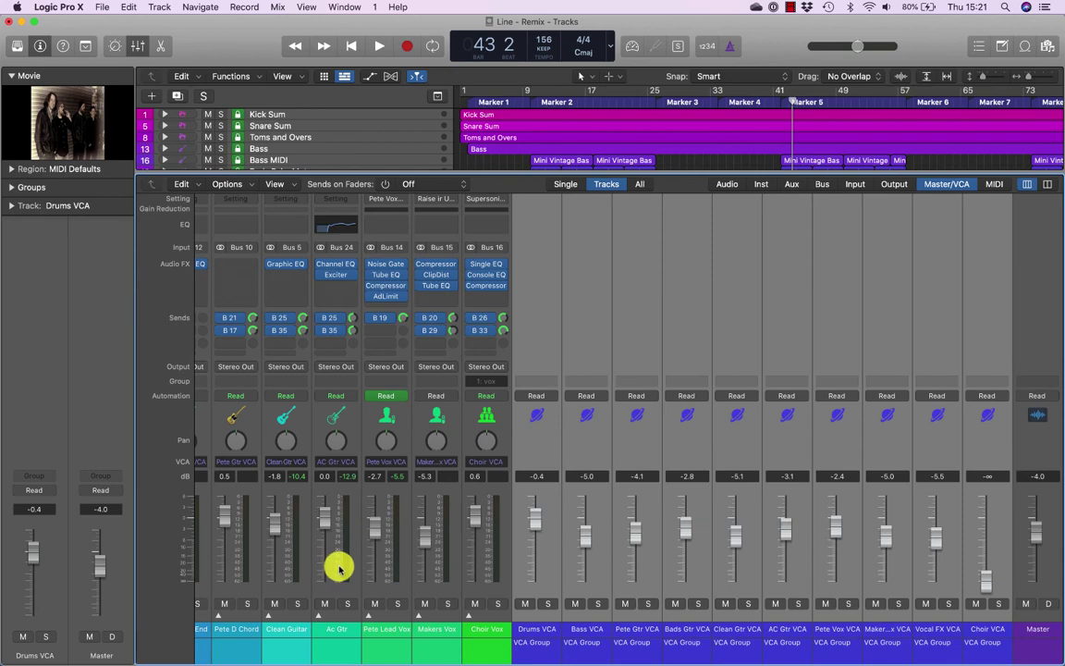
{"action": "key", "text": "x"}
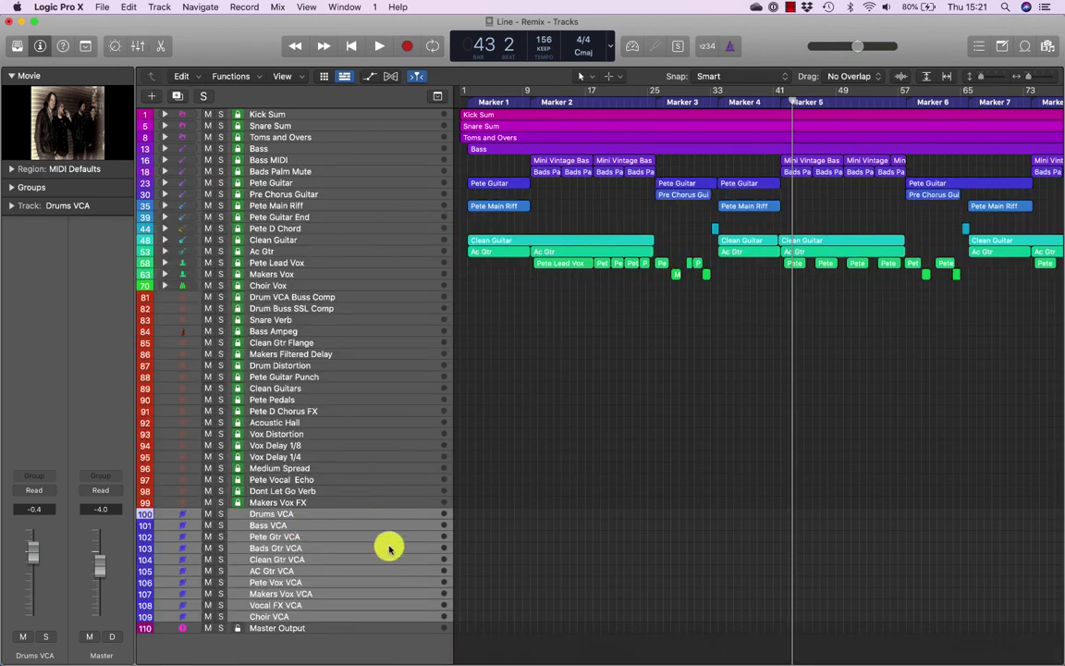
- Enlarge the track heights, and solo and select the Pete Vox VCA track while the song plays
{"action": "key", "text": "super+Down"}
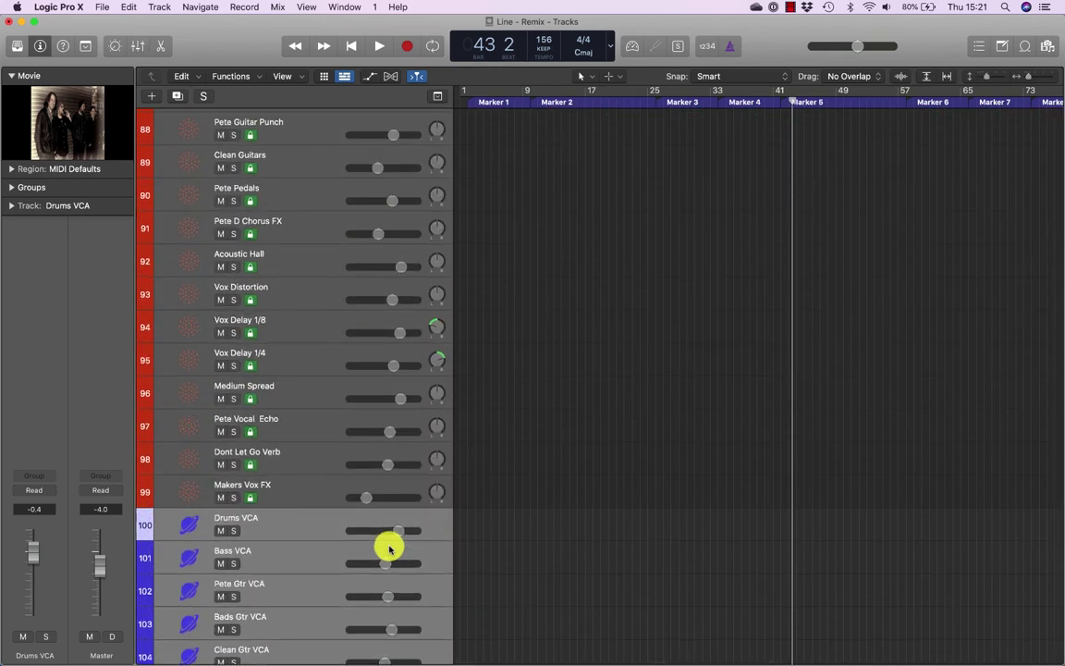
{"action": "scroll", "coordinate": [387, 477], "scroll_direction": "down", "scroll_amount": 5}
{"action": "left_click", "coordinate": [319, 626]}
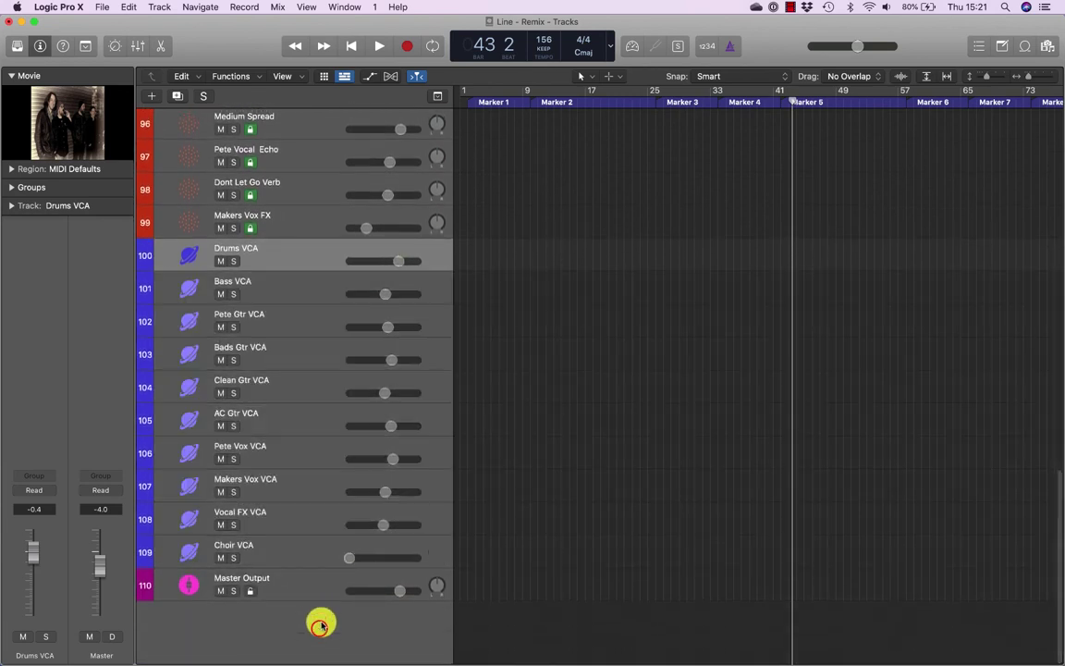
{"action": "left_click", "coordinate": [233, 458]}
{"action": "key", "text": "space"}
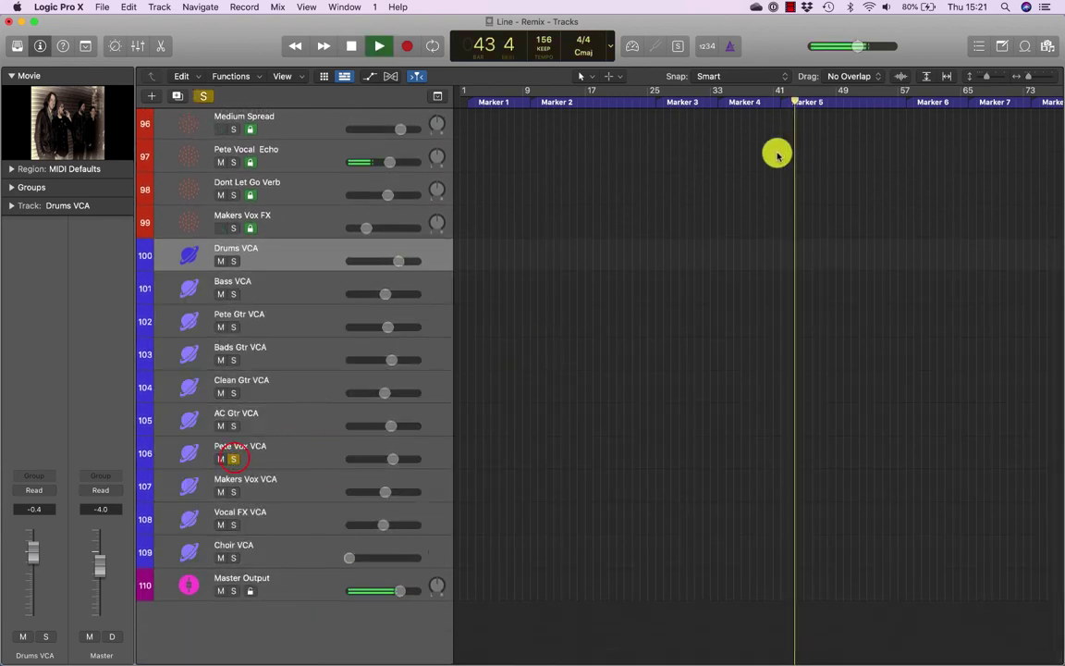
{"action": "left_click", "coordinate": [308, 457]}
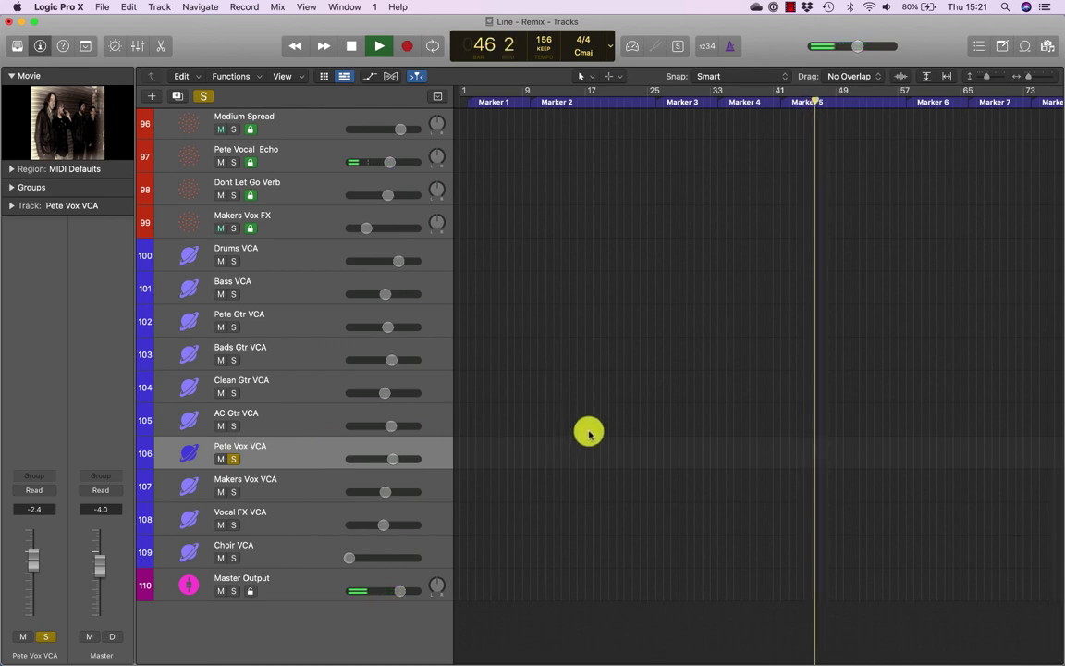
- Show the track automation and set the Pete Vox VCA volume to -2.8 dB during playback
{"action": "key", "text": "a"}
{"action": "key", "text": "space"}
{"action": "key", "text": "a"}
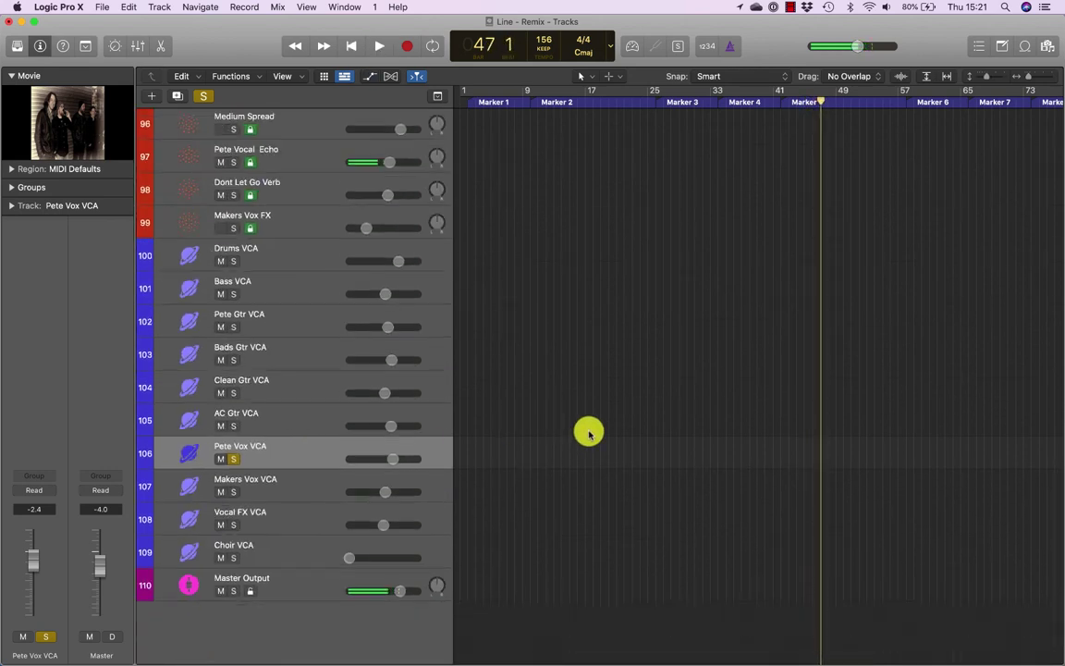
{"action": "key", "text": "a"}
{"action": "left_click", "coordinate": [258, 462]}
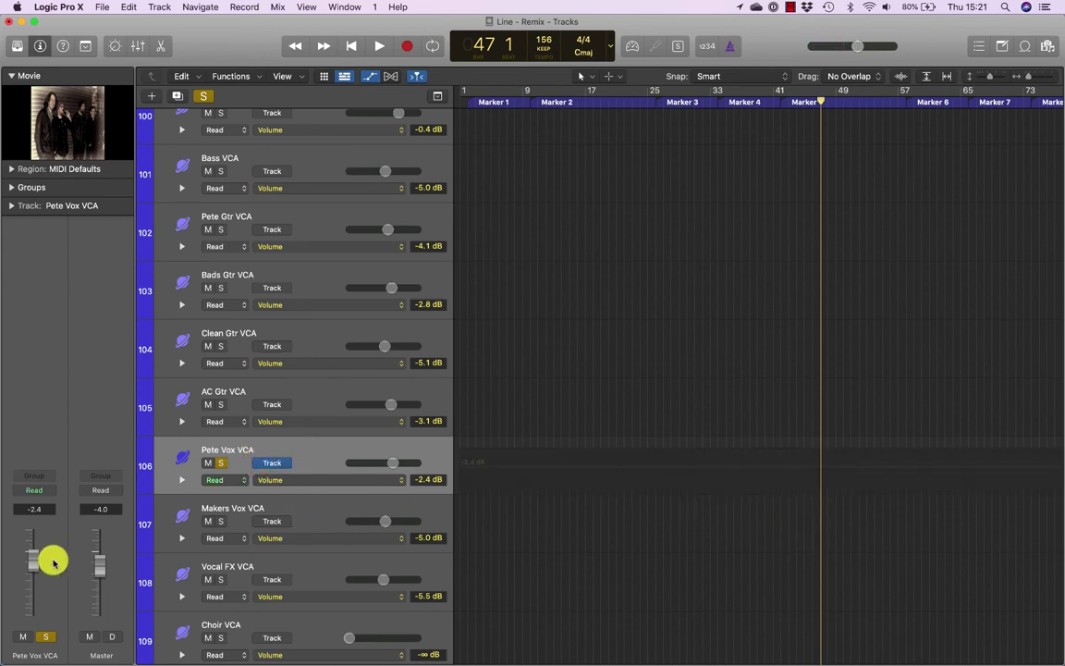
{"action": "key", "text": "space"}
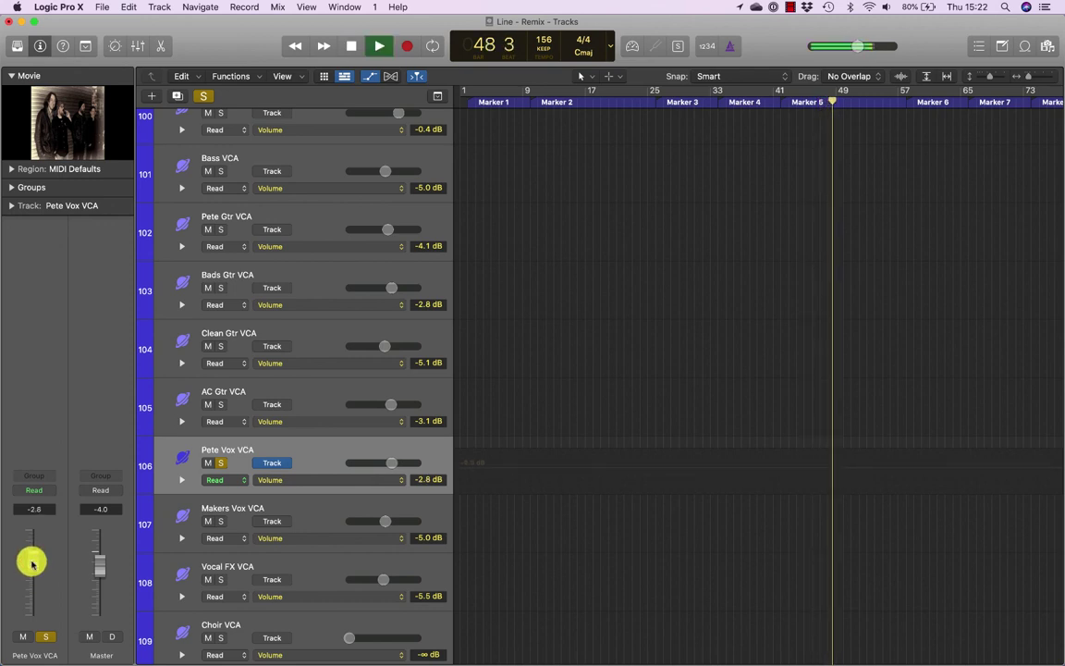
{"action": "key", "text": "space"}
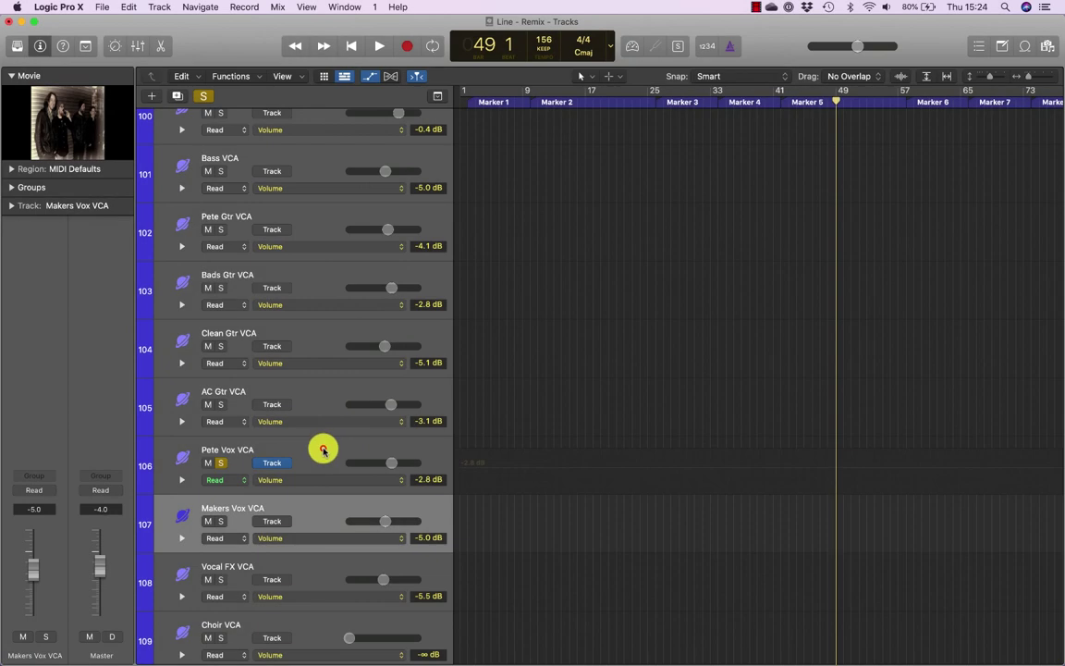
- Select the Pete Vox VCA track and enlarge the track heights with the automation lanes shown
{"action": "left_click", "coordinate": [321, 446]}
{"action": "key", "text": "a"}
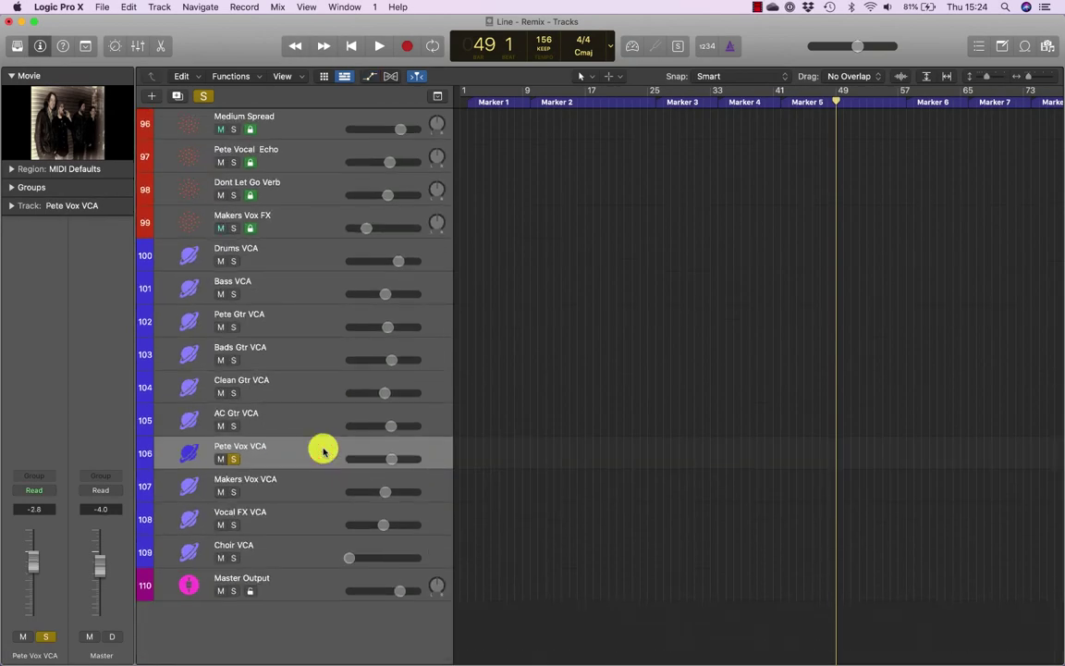
{"action": "key", "text": "a"}
{"action": "key", "text": "a"}
{"action": "key", "text": "a"}
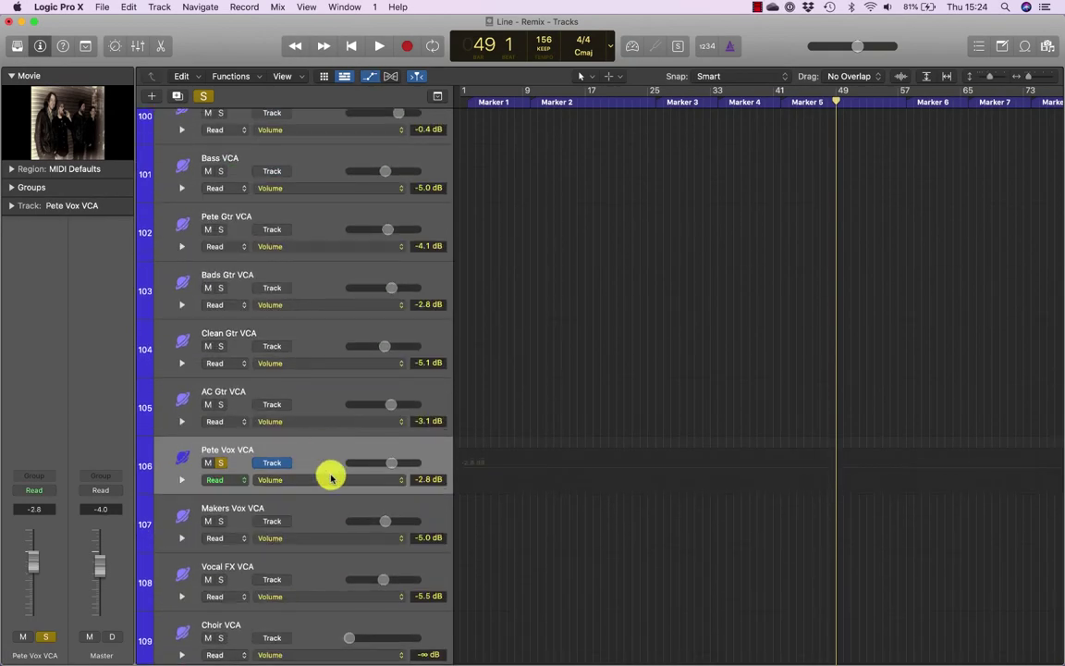
{"action": "key", "text": "super+Down"}
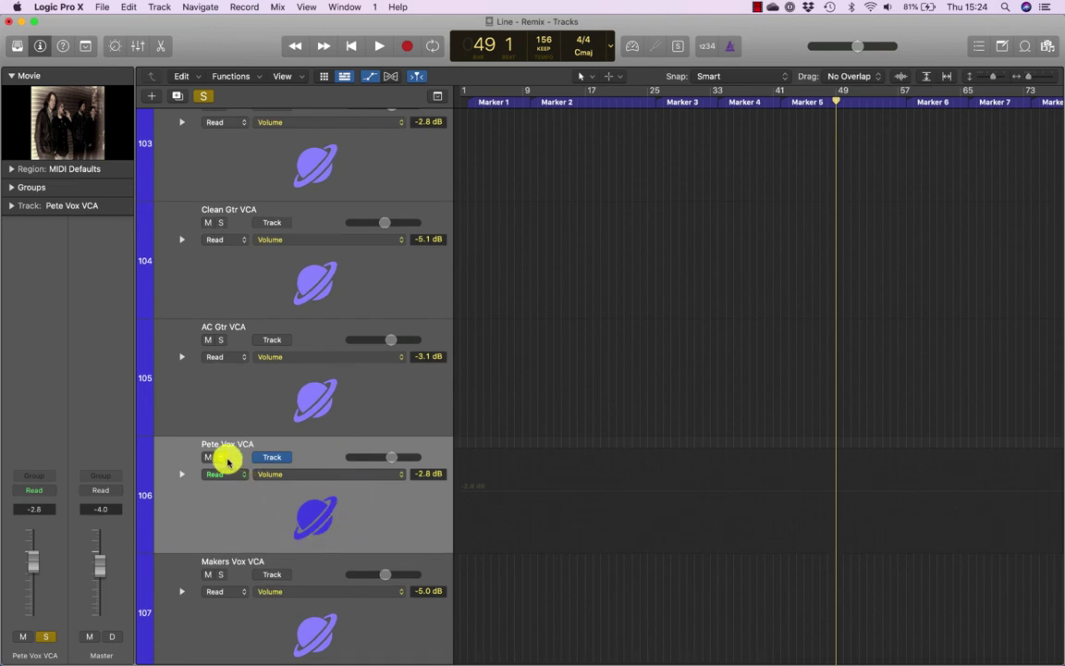
{"action": "key", "text": "a"}
{"action": "key", "text": "a"}
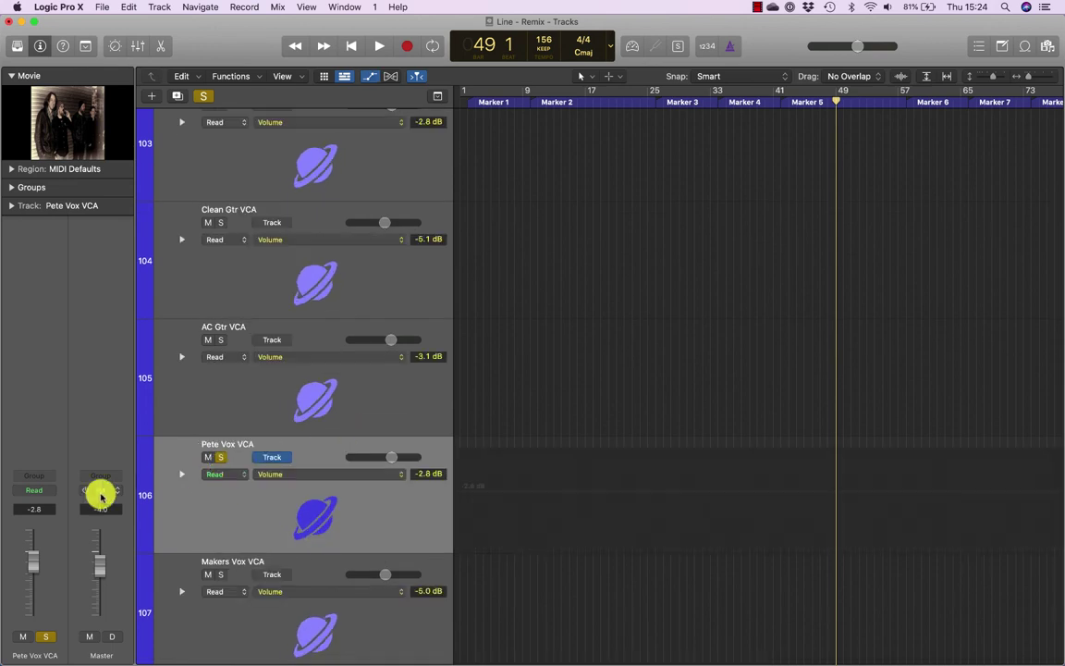
- Set the Pete Vox VCA automation mode to Latch and its volume to -1.9 dB
{"action": "left_click", "coordinate": [36, 490]}
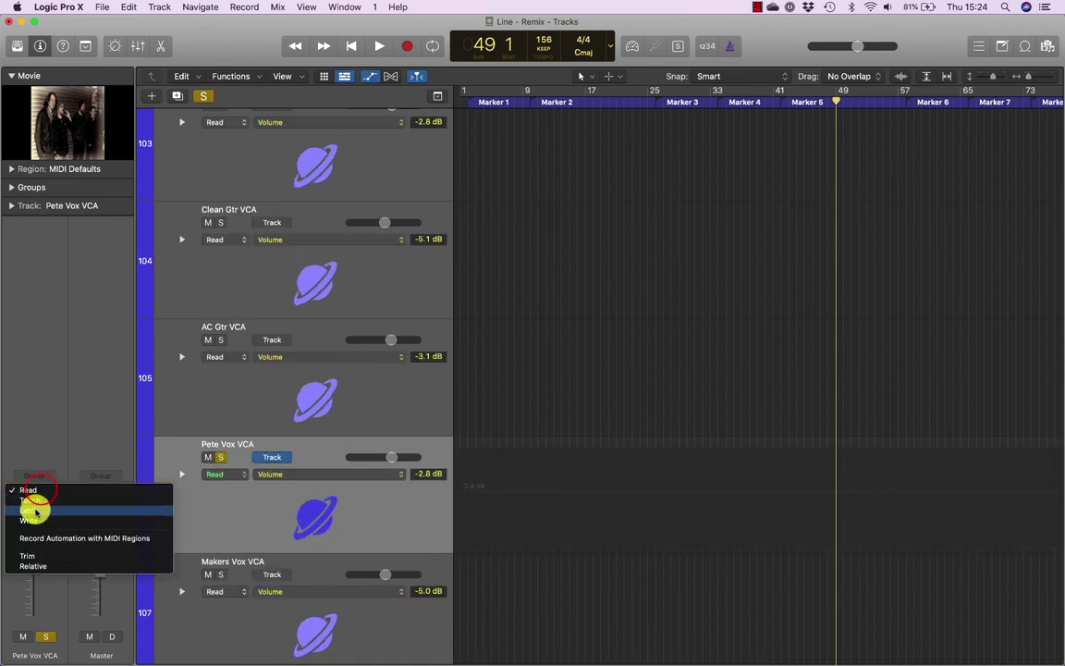
{"action": "left_click", "coordinate": [35, 509]}
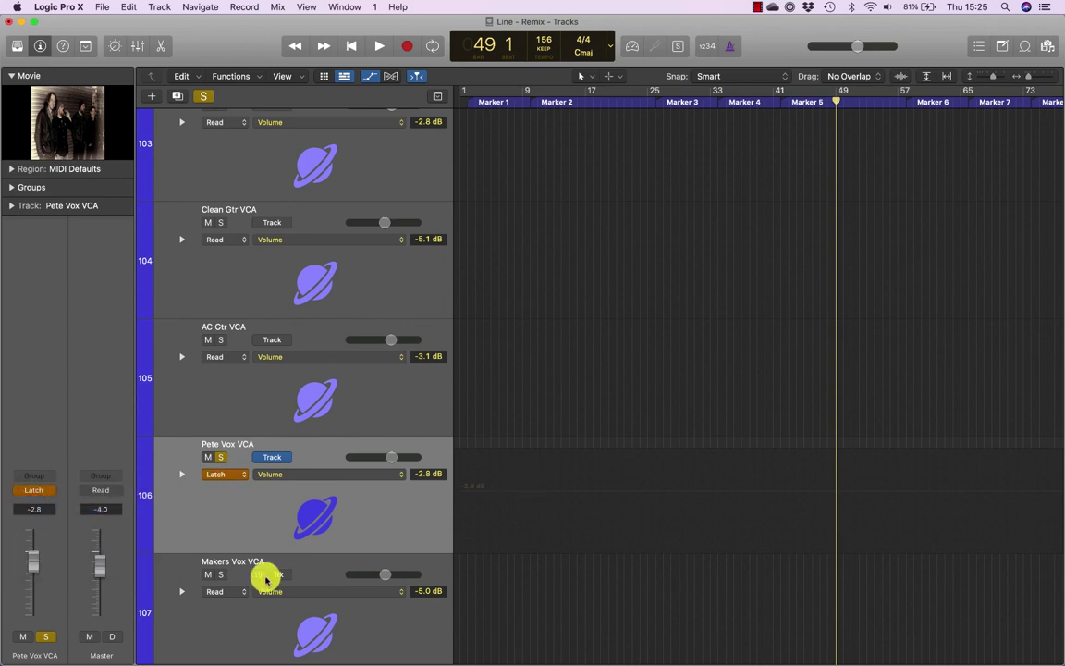
{"action": "left_click_drag", "start_coordinate": [29, 563], "coordinate": [29, 558]}
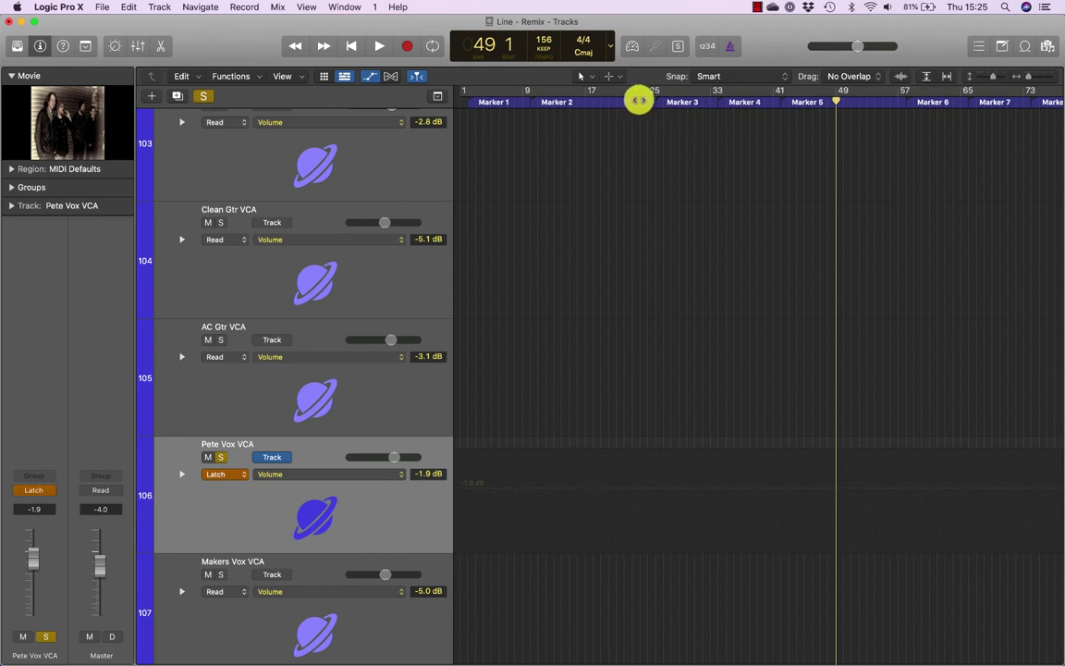
- Record Pete Vox VCA fader moves with solo off from about bar 11 to bar 19, and return its automation mode to Read
{"action": "left_click", "coordinate": [524, 105]}
{"action": "key", "text": "space"}
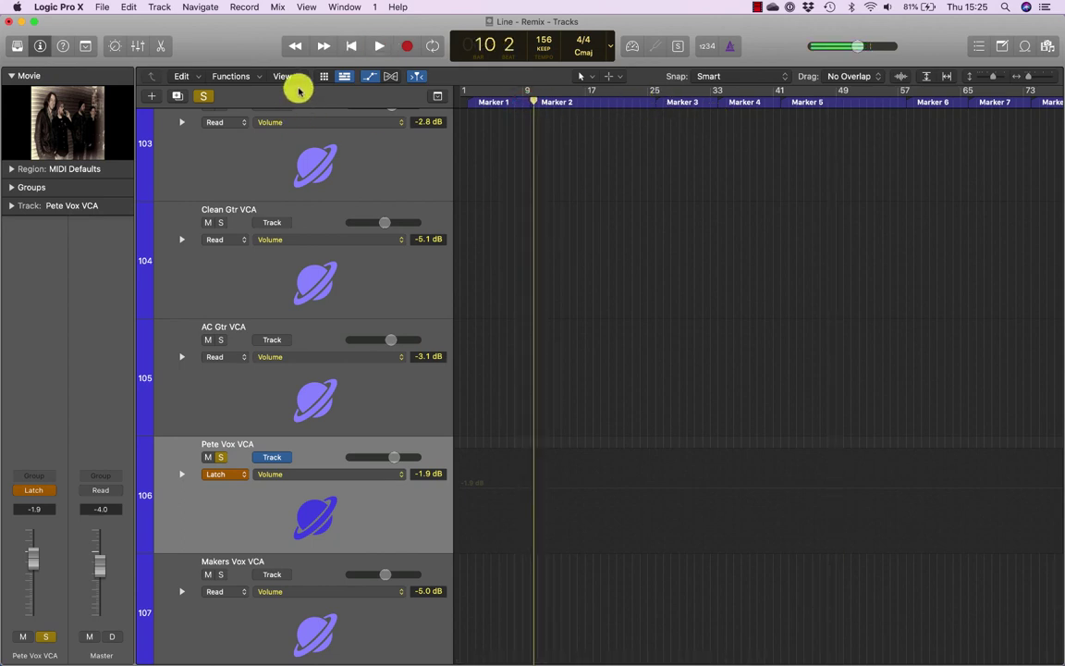
{"action": "key", "text": "space"}
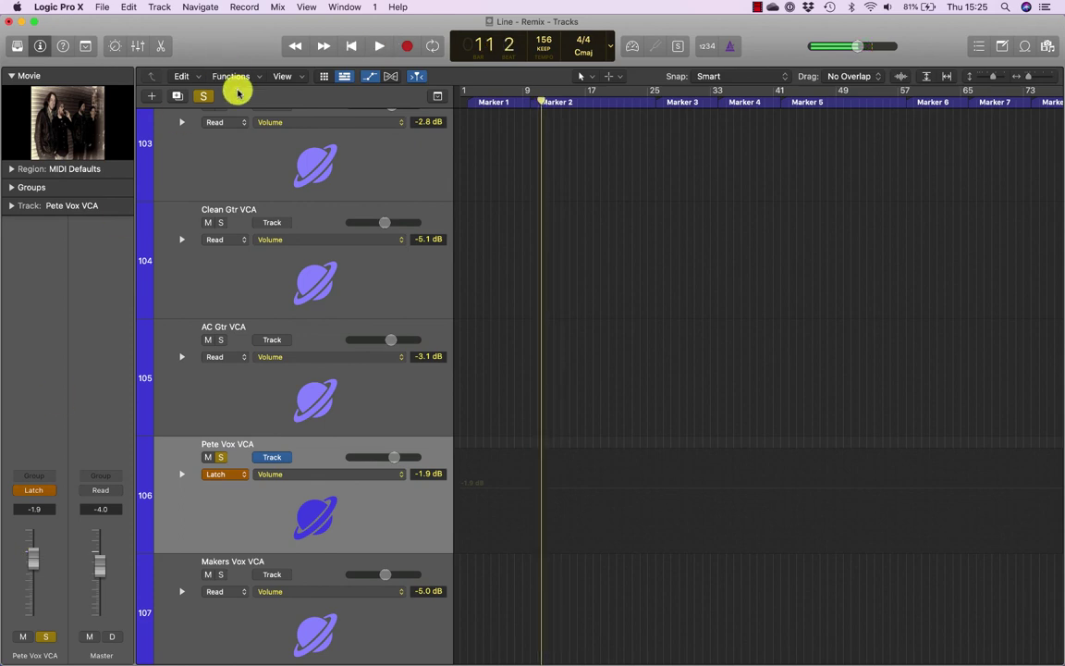
{"action": "left_click", "coordinate": [204, 95]}
{"action": "key", "text": "space"}
{"action": "mouse_move", "coordinate": [32, 557]}
{"action": "left_mouse_down"}
{"action": "mouse_move", "coordinate": [33, 575]}
{"action": "mouse_move", "coordinate": [36, 559]}
{"action": "left_mouse_up"}
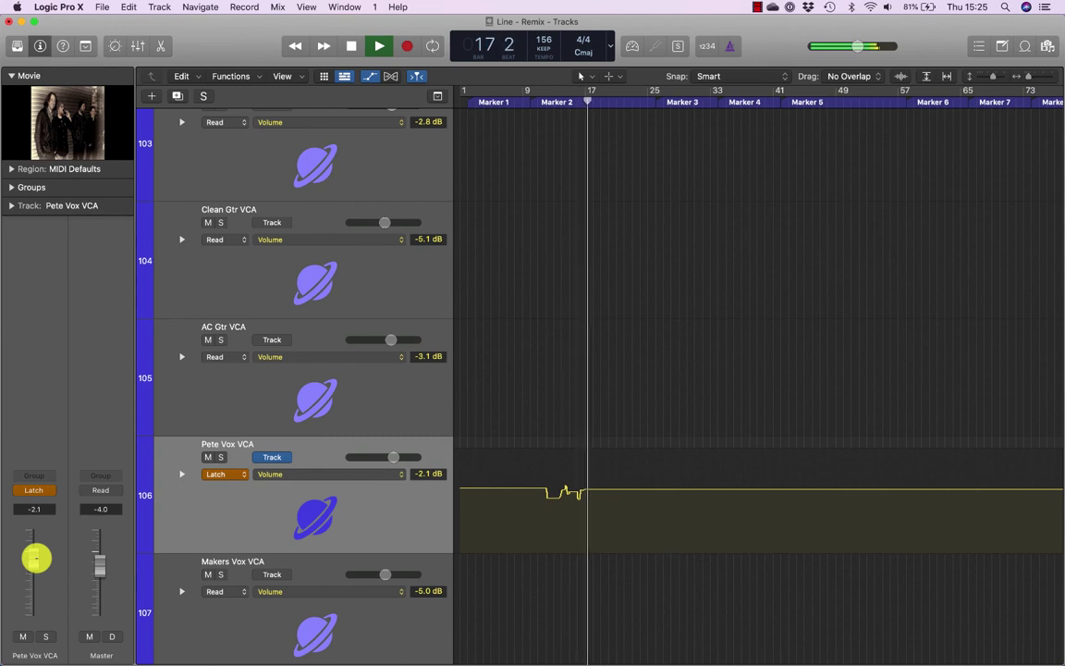
{"action": "left_click_drag", "start_coordinate": [36, 558], "coordinate": [38, 564]}
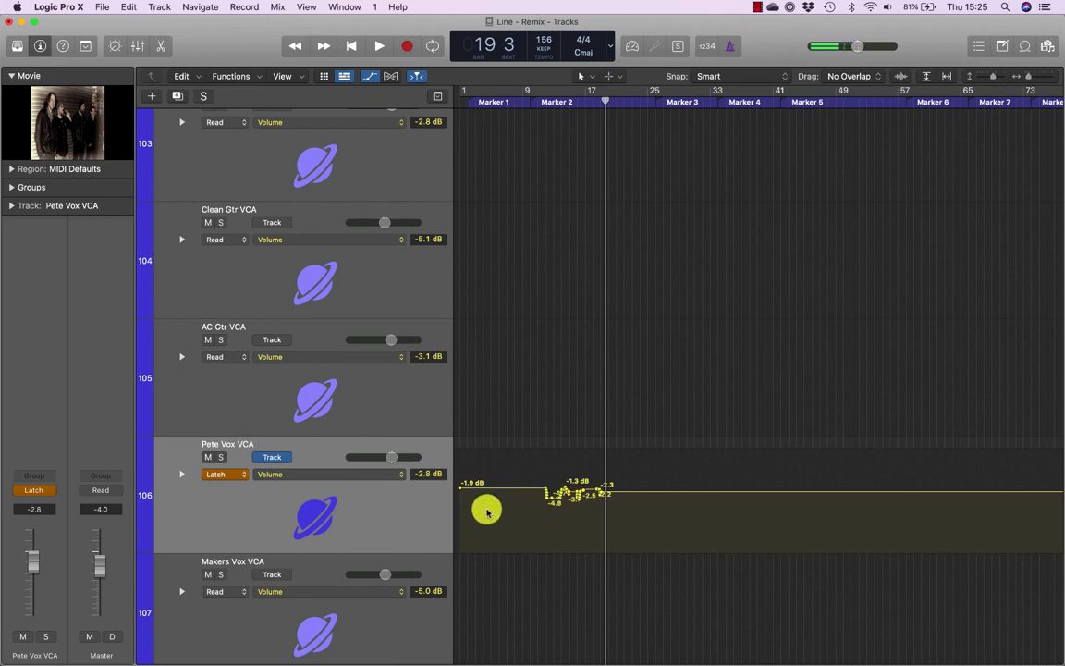
{"action": "left_click", "coordinate": [226, 475]}
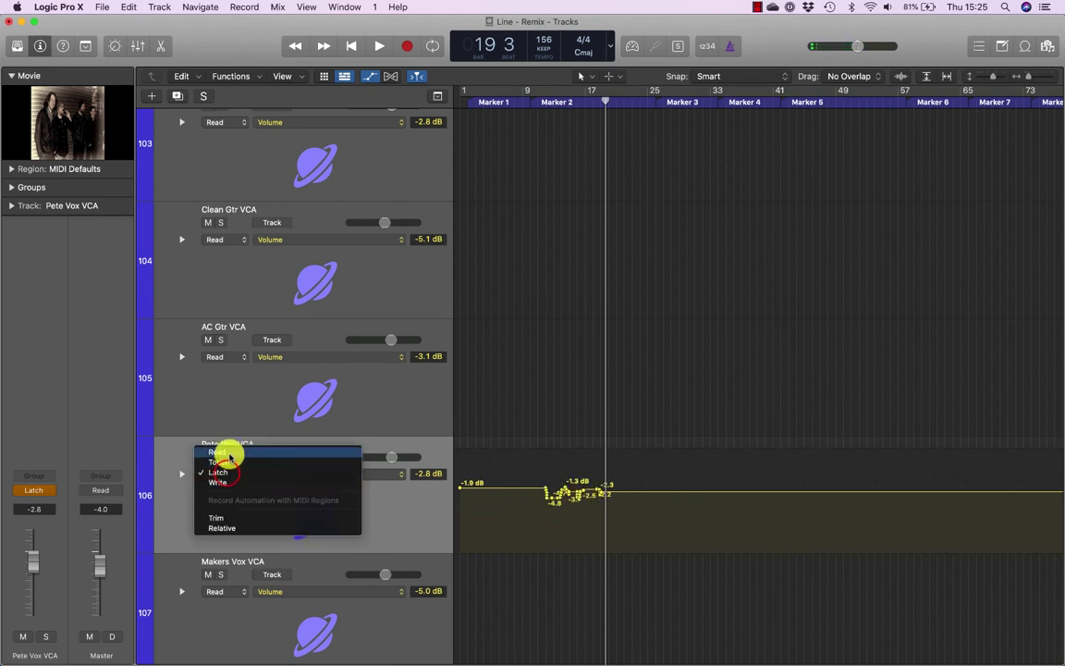
{"action": "left_click", "coordinate": [219, 452]}
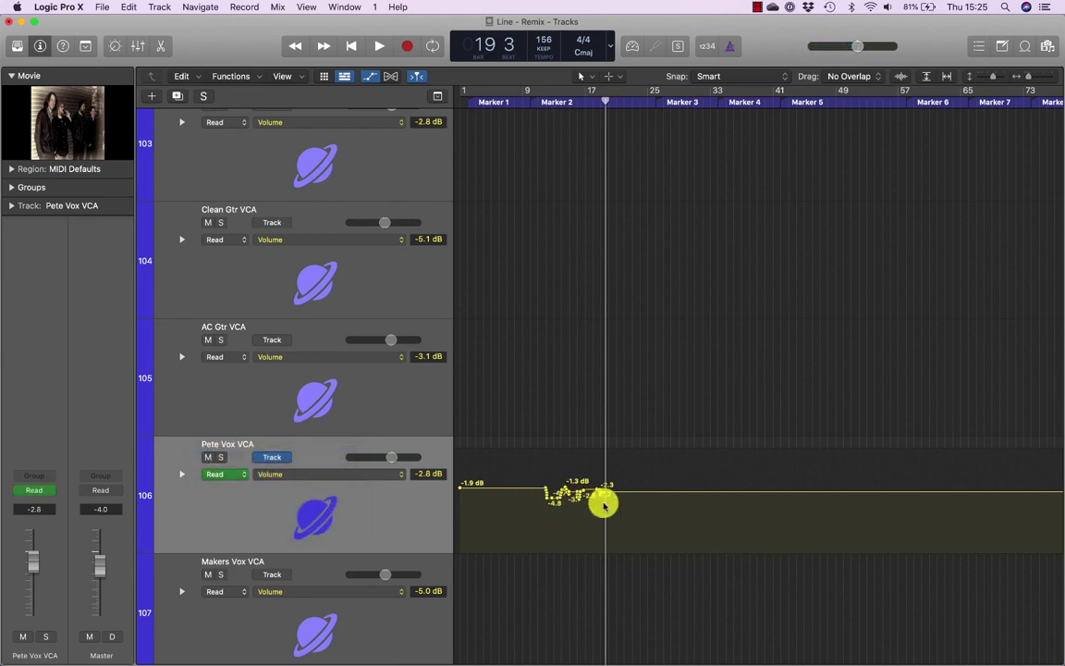
- Lower the Pete Vox VCA volume automation across the Marker 3 section to -3.8 dB
{"action": "left_click", "coordinate": [664, 98]}
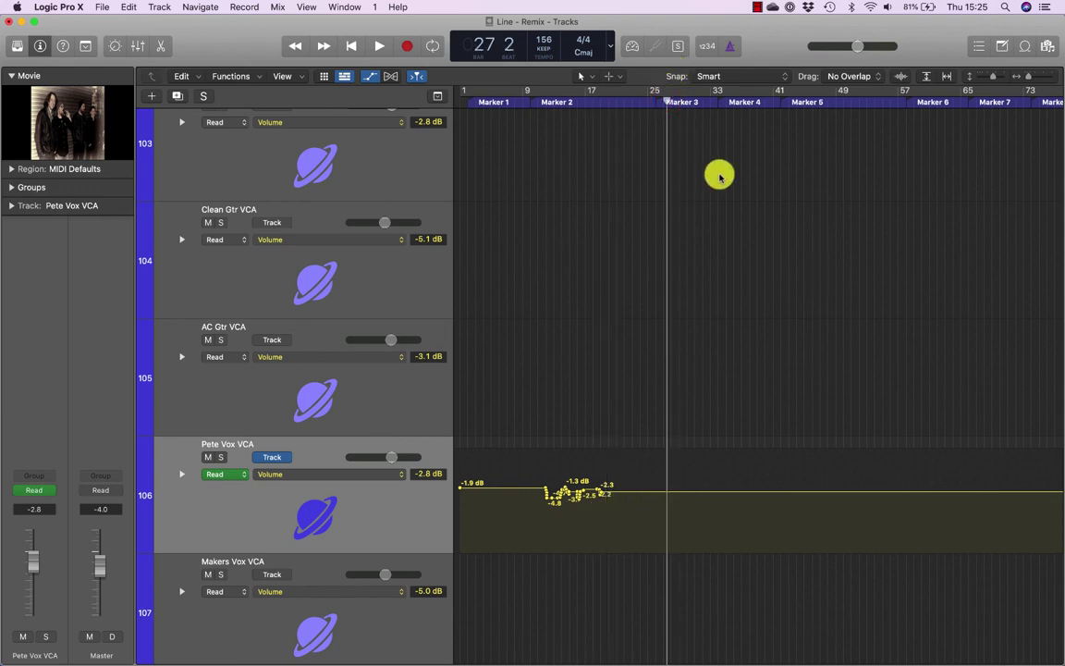
{"action": "double_click", "coordinate": [654, 102]}
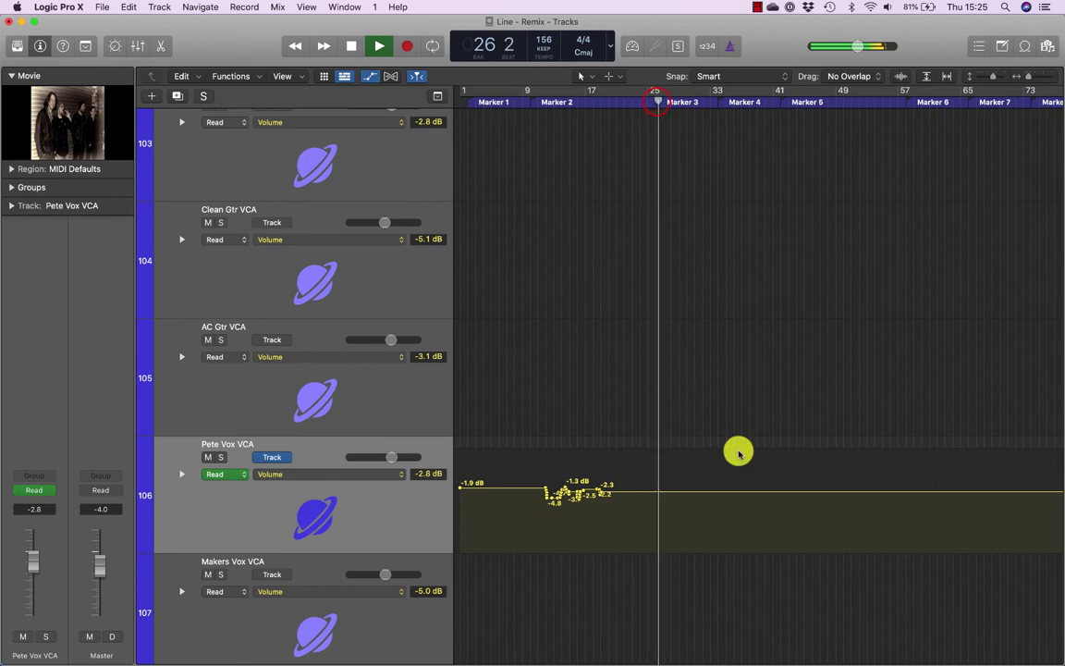
{"action": "key", "text": "z"}
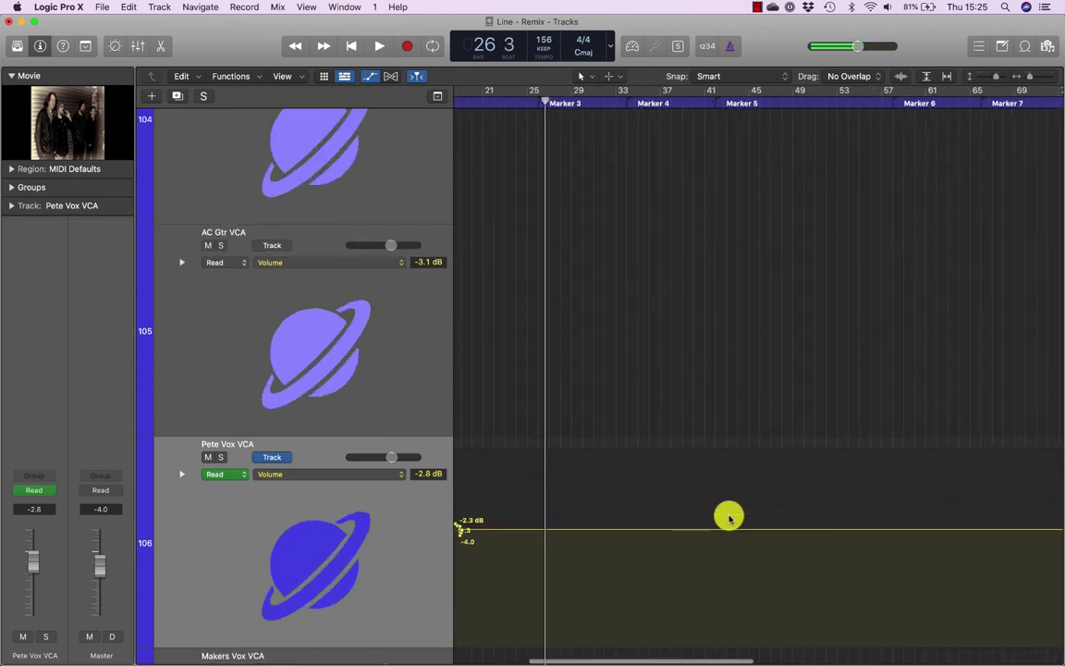
{"action": "scroll", "coordinate": [729, 518], "scroll_direction": "left", "scroll_amount": 3}
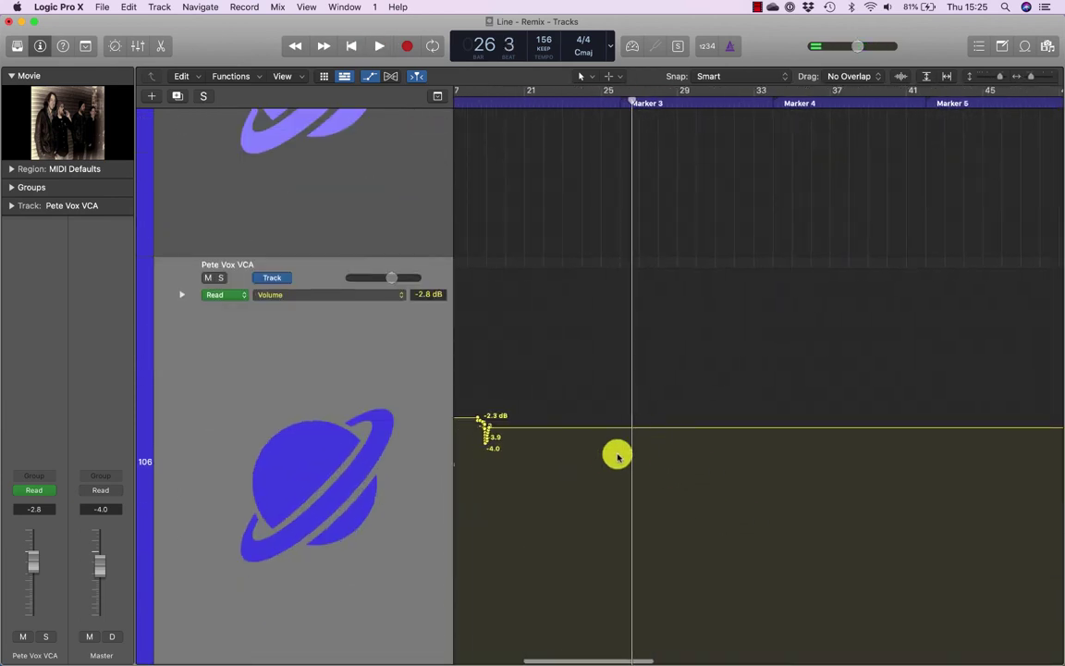
{"action": "left_click_drag", "start_coordinate": [621, 427], "coordinate": [771, 452]}
{"action": "mouse_move", "coordinate": [707, 423]}
{"action": "left_mouse_down"}
{"action": "mouse_move", "coordinate": [709, 448]}
{"action": "mouse_move", "coordinate": [706, 407]}
{"action": "mouse_move", "coordinate": [707, 443]}
{"action": "left_mouse_up"}
- Play back from Marker 3 and raise that section's Pete Vox VCA volume automation to -3.5 dB
{"action": "key", "text": "space"}
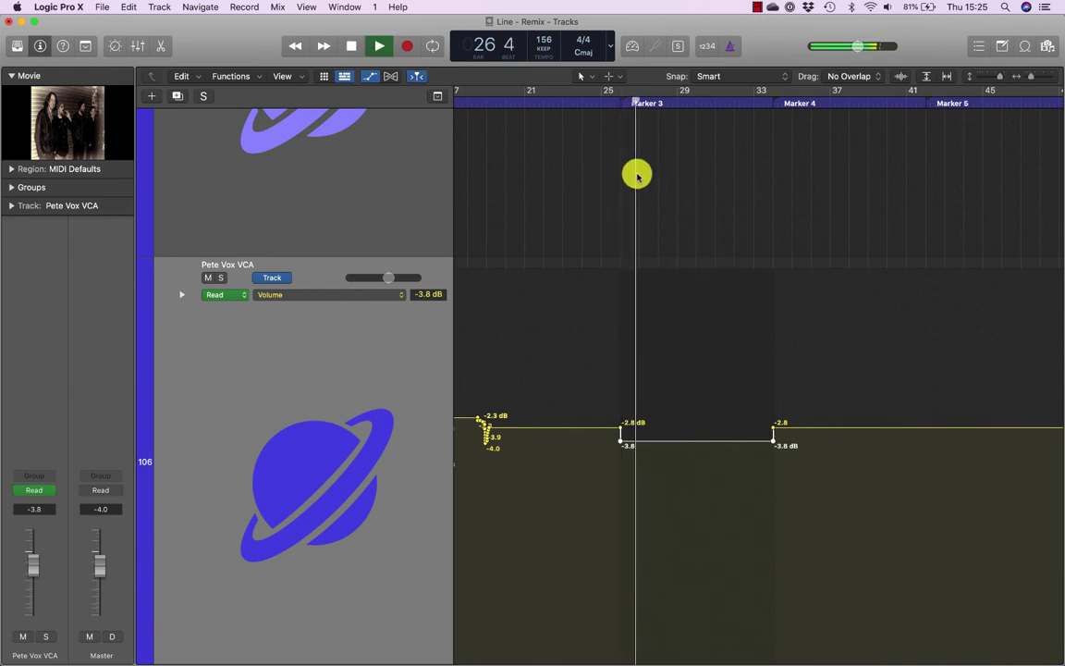
{"action": "left_click", "coordinate": [608, 103]}
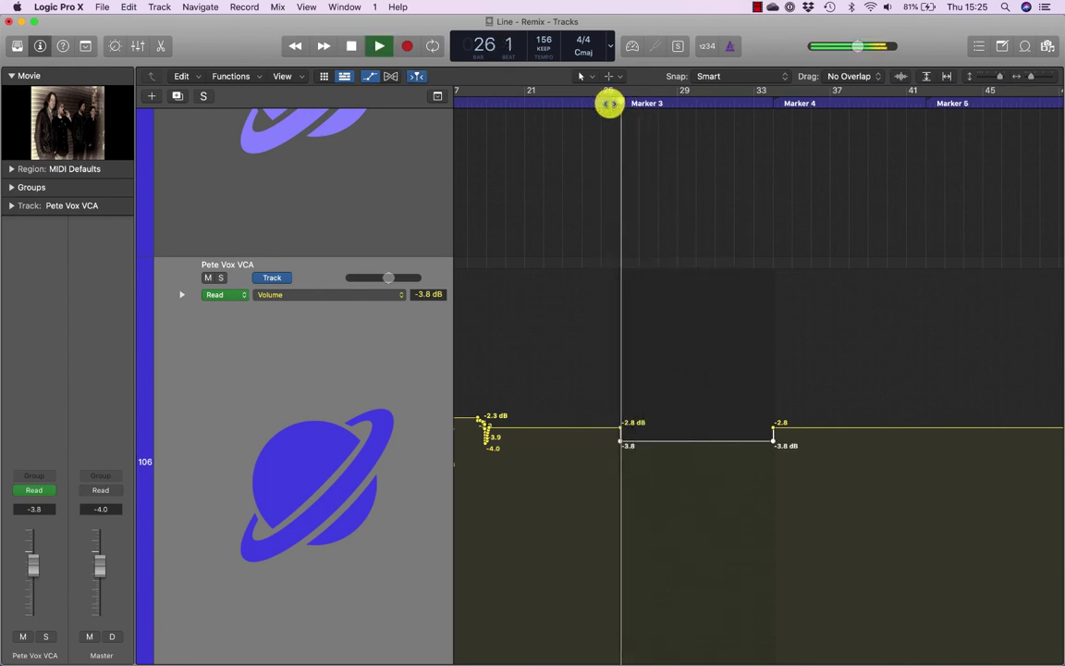
{"action": "left_click_drag", "start_coordinate": [706, 439], "coordinate": [703, 437]}
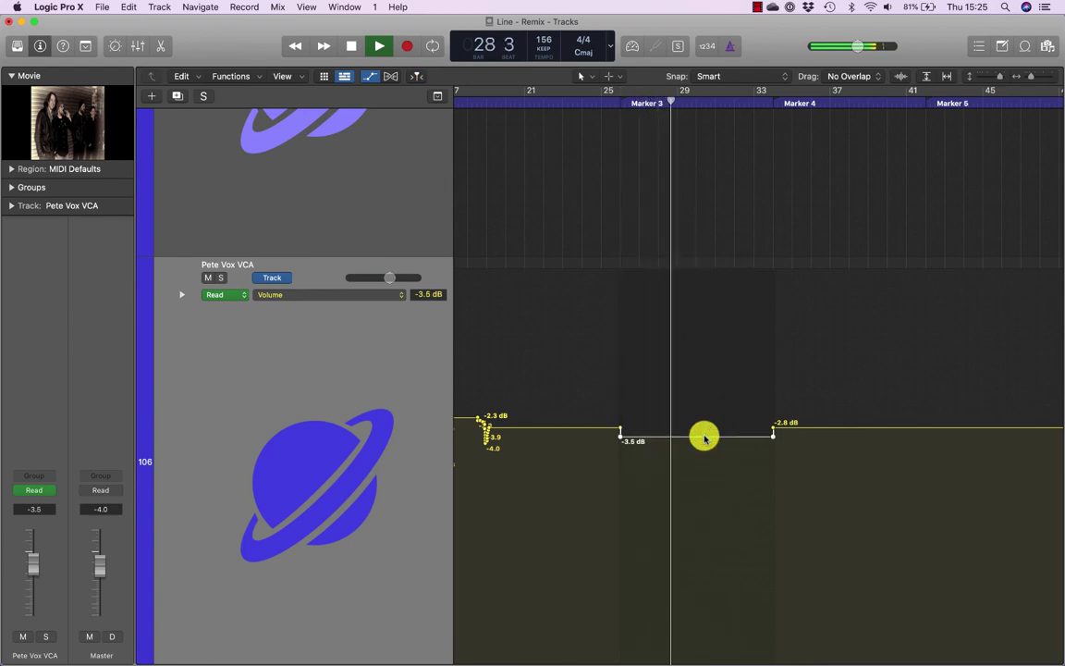
{"action": "key", "text": "space"}
- Reveal an additional automation lane below the Pete Vox VCA track and view which parameters can be automated
{"action": "key", "text": "super+Up"}
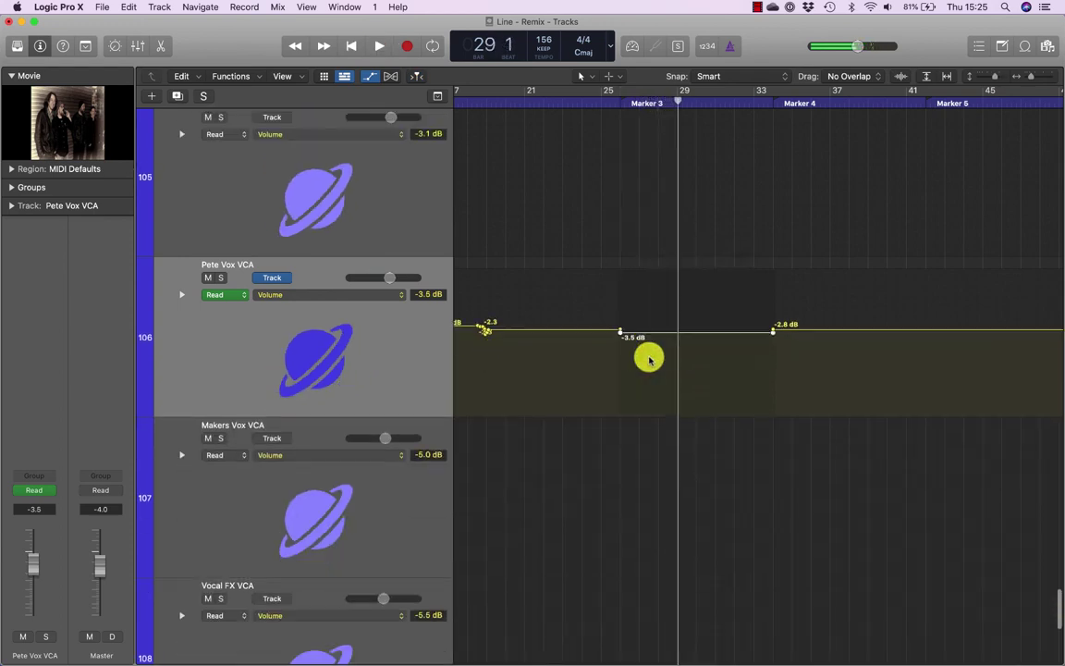
{"action": "key", "text": "super+Left"}
{"action": "key", "text": "super+Left"}
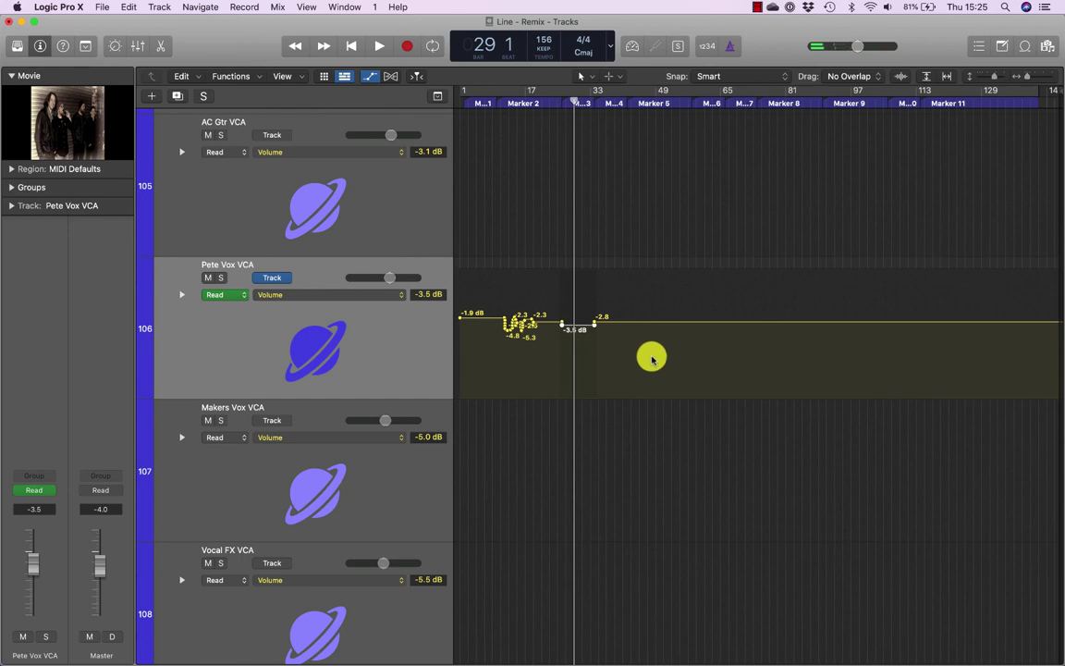
{"action": "left_click", "coordinate": [182, 294]}
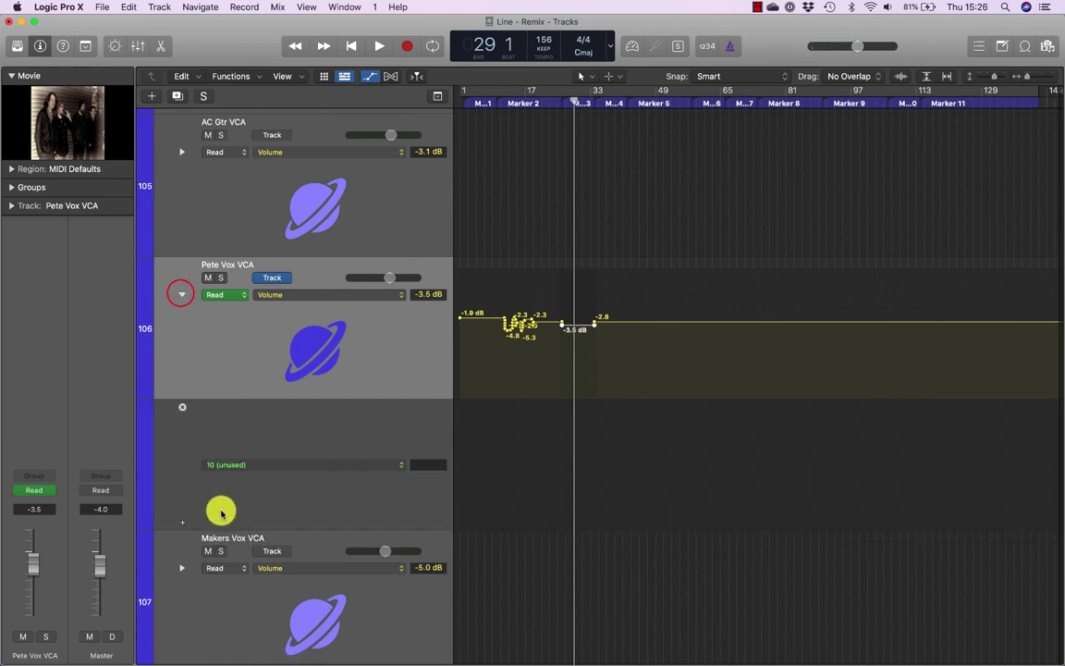
{"action": "left_click", "coordinate": [242, 467]}
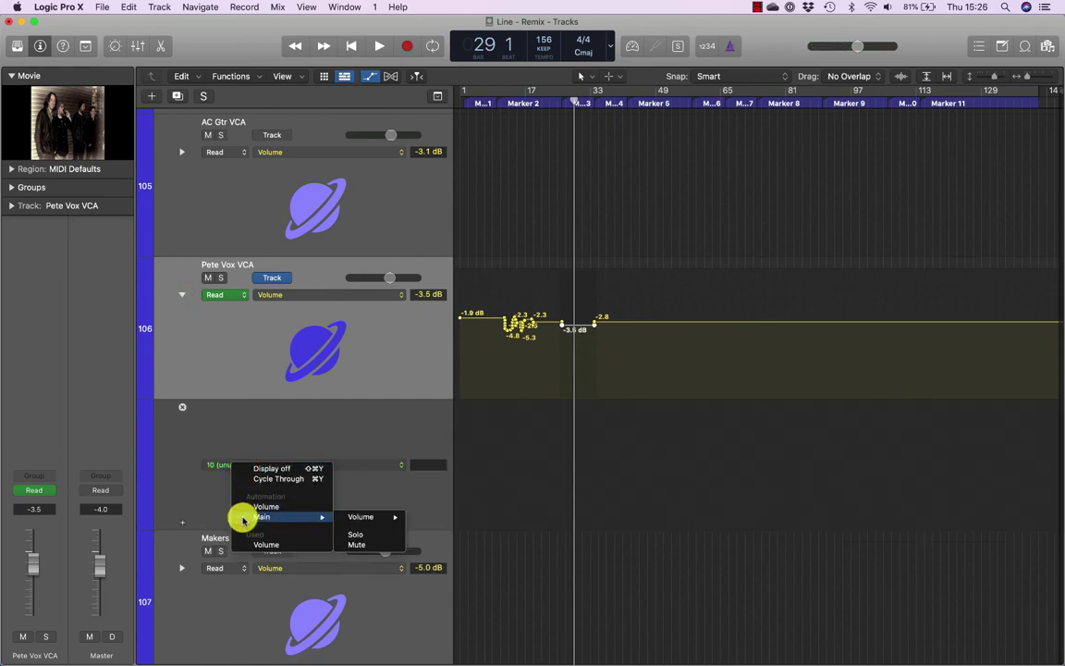
{"action": "left_click", "coordinate": [195, 422]}
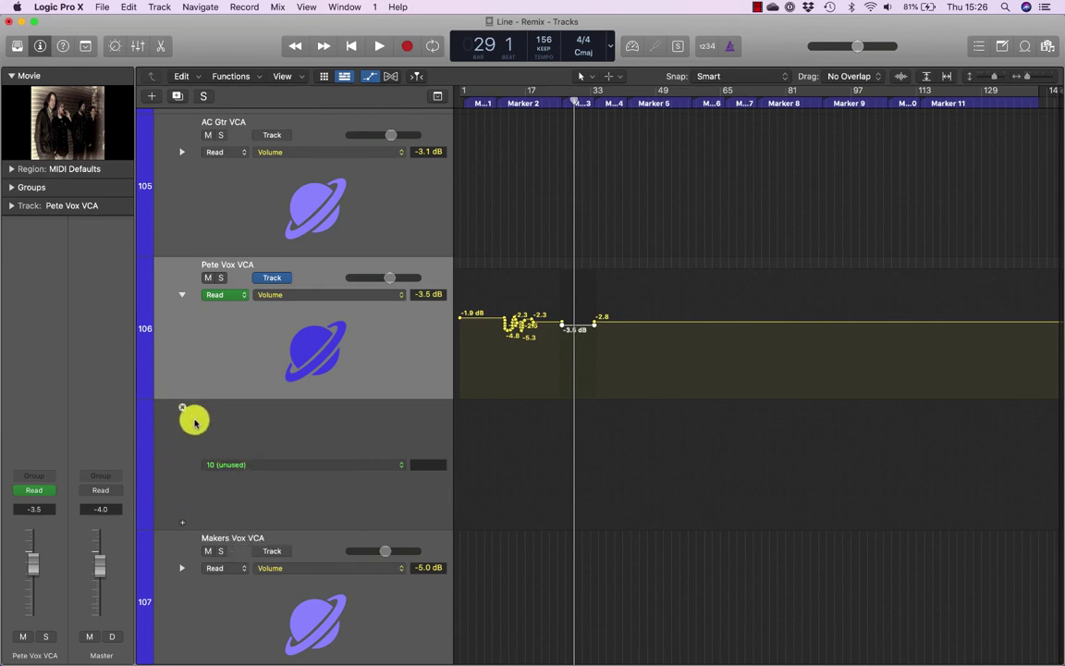